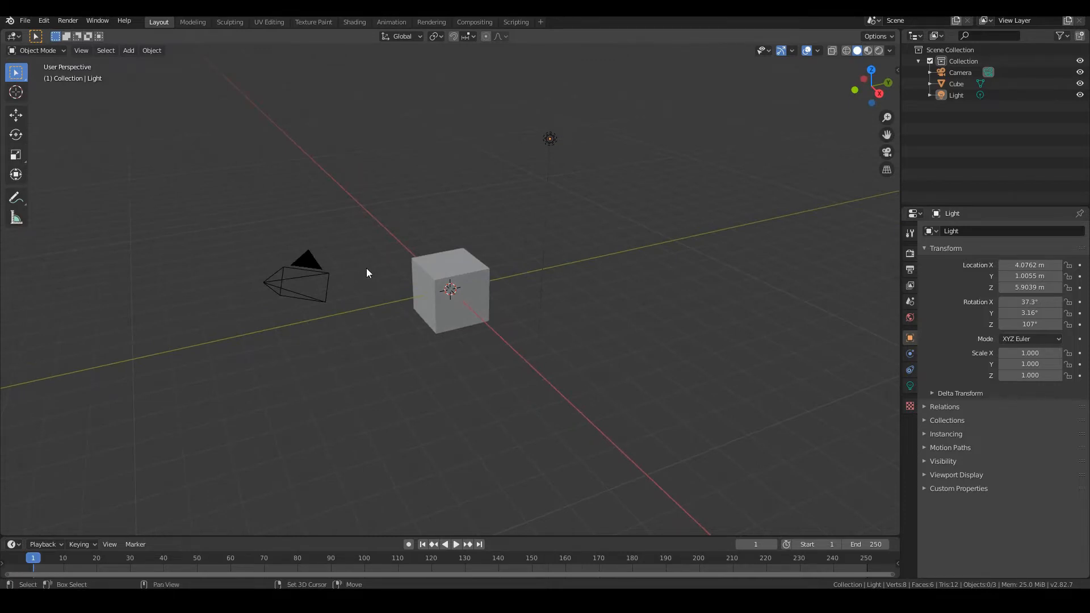
Delete the camera and the light from the scene, keeping only the default cube
middle_drag(386, 256, 378, 312)
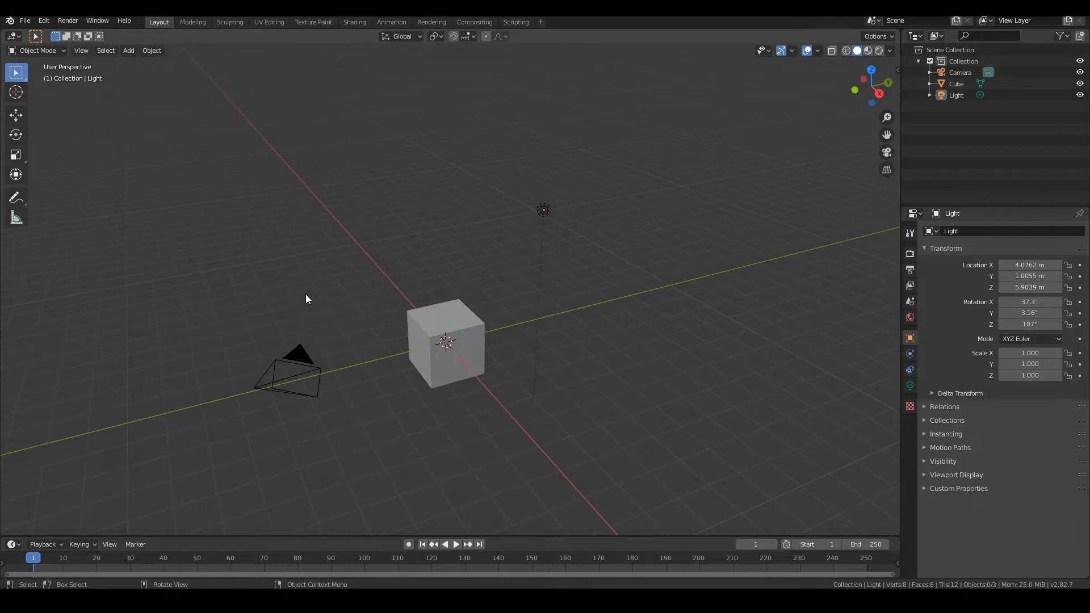
middle_drag(311, 250, 550, 380)
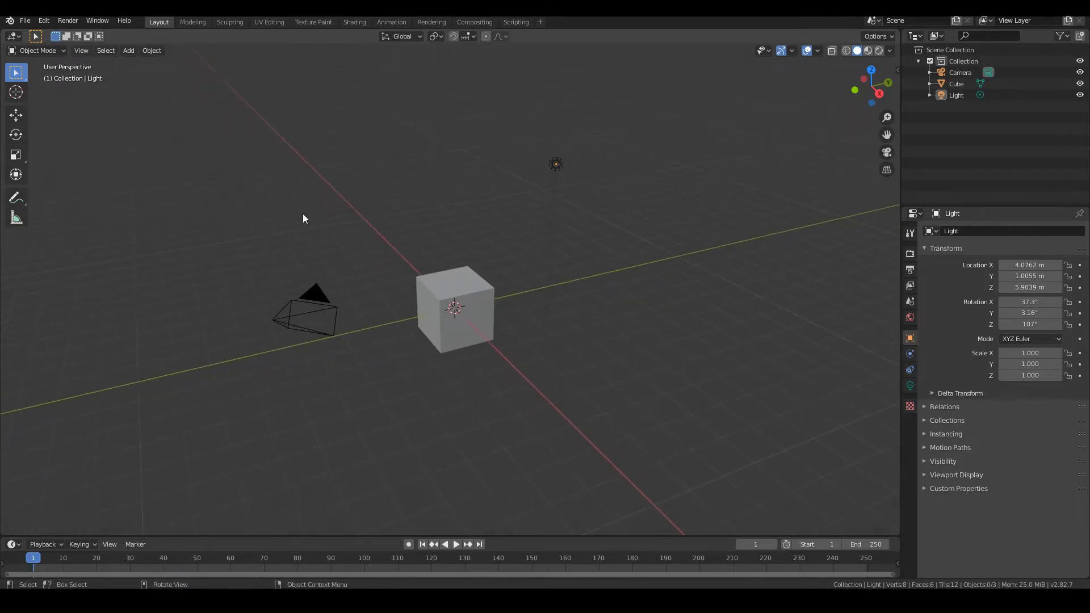
click(270, 318)
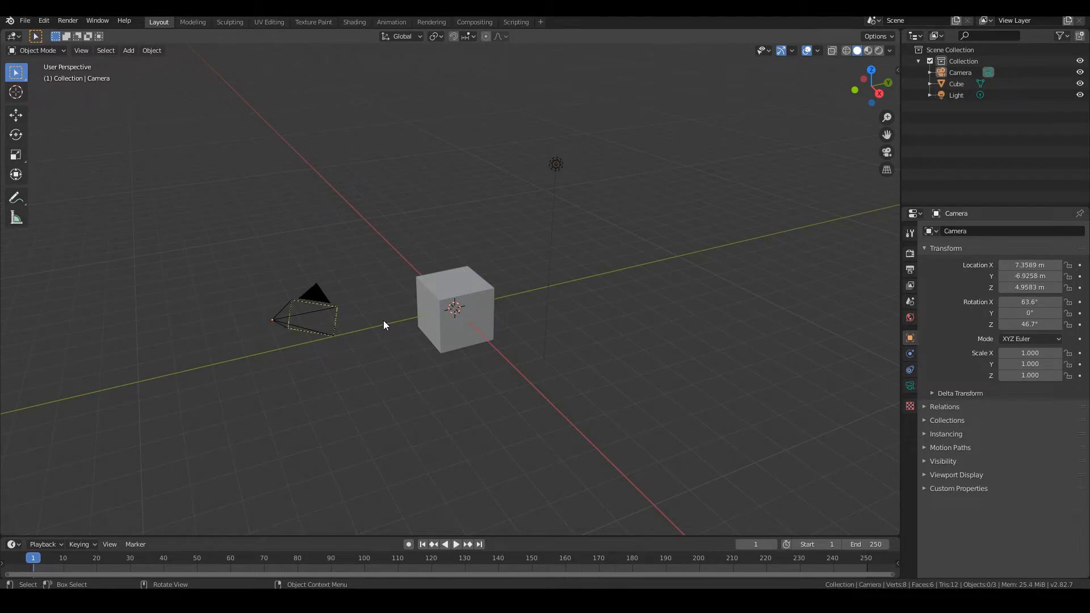
click(278, 320)
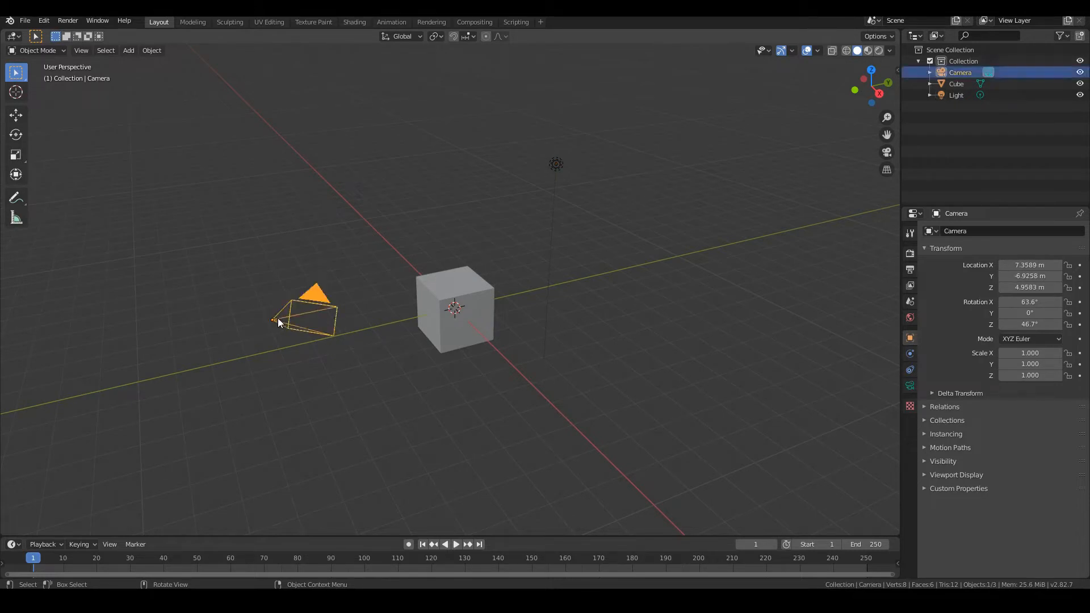
shift+click(557, 165)
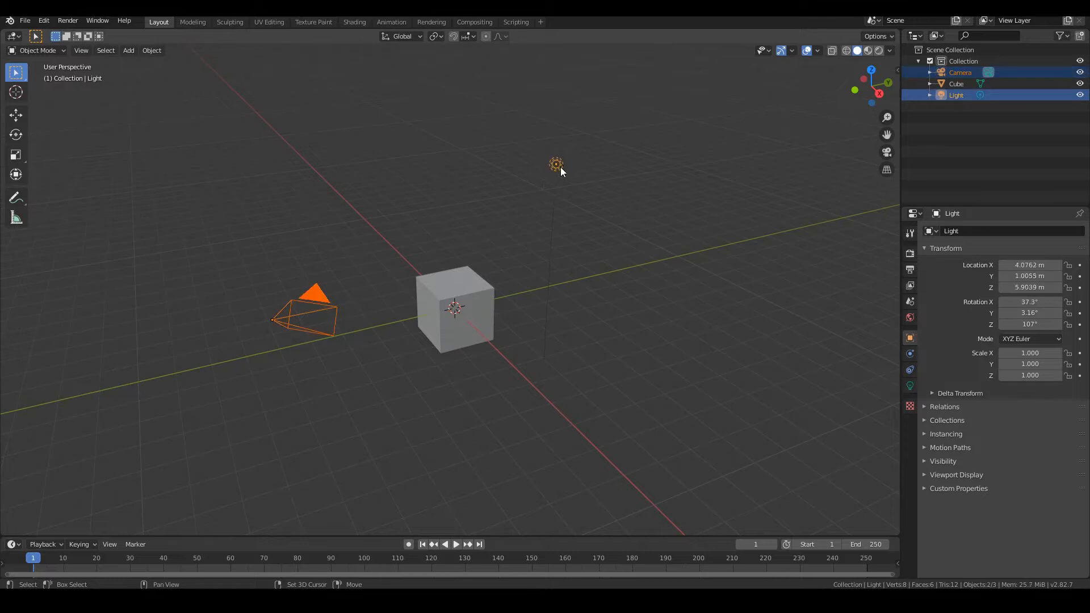
click(150, 51)
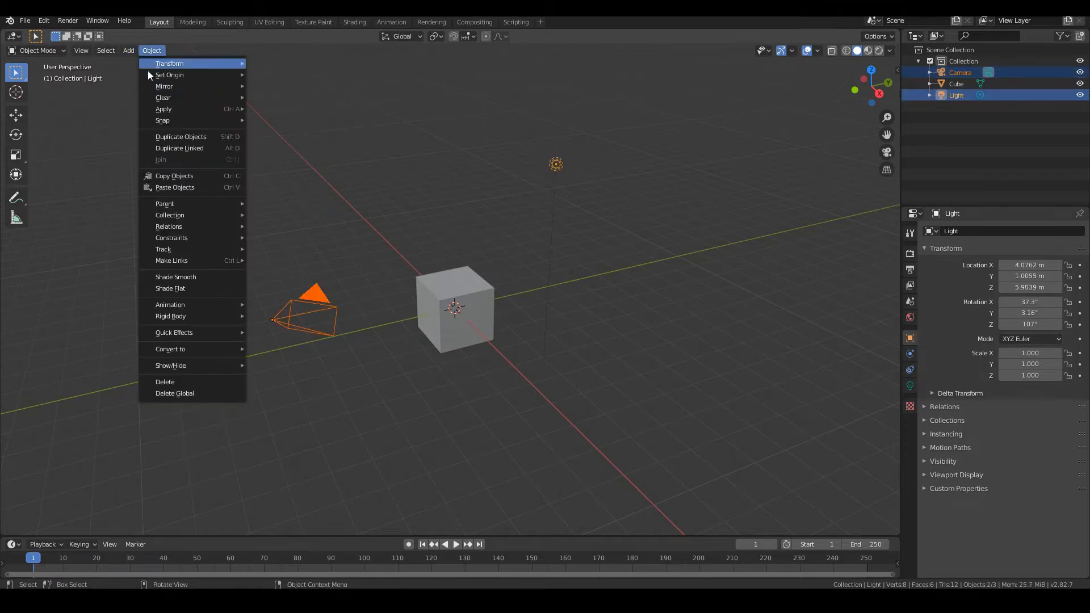
click(147, 383)
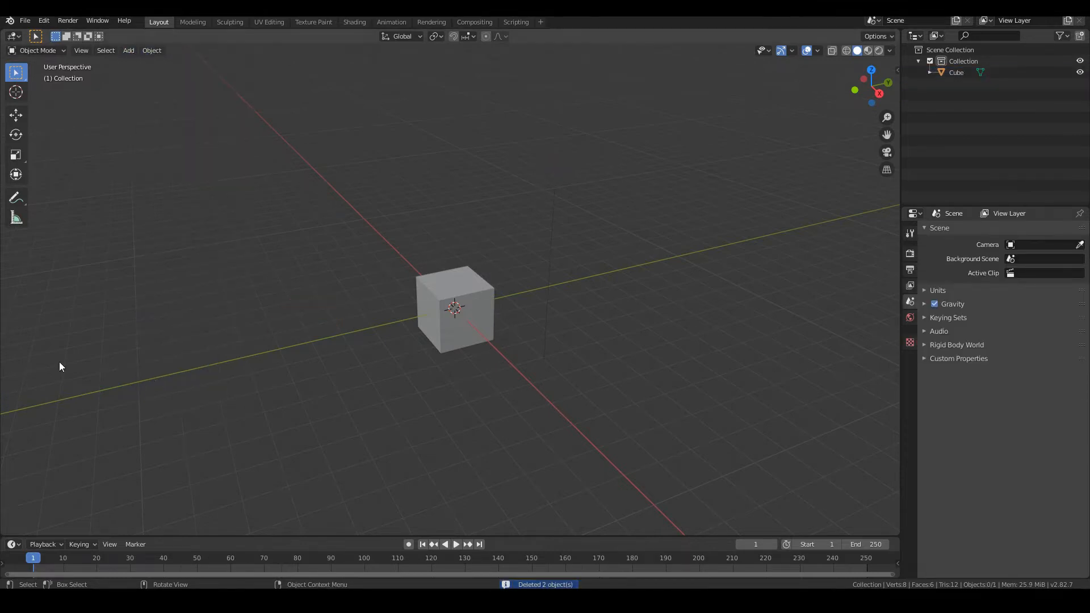
key(ctrl+z)
right_click(952, 70)
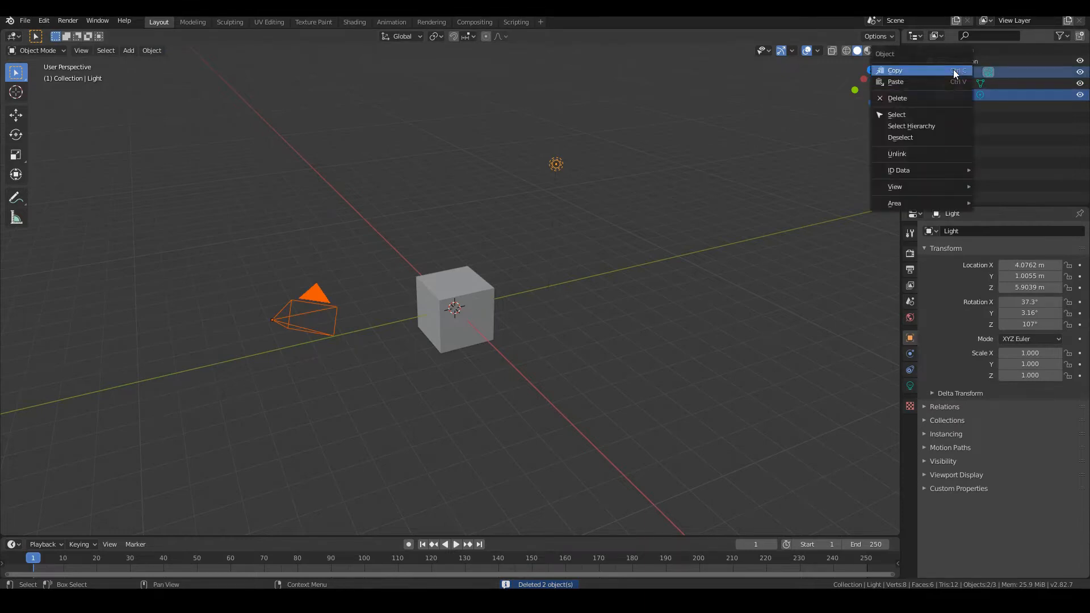
click(897, 97)
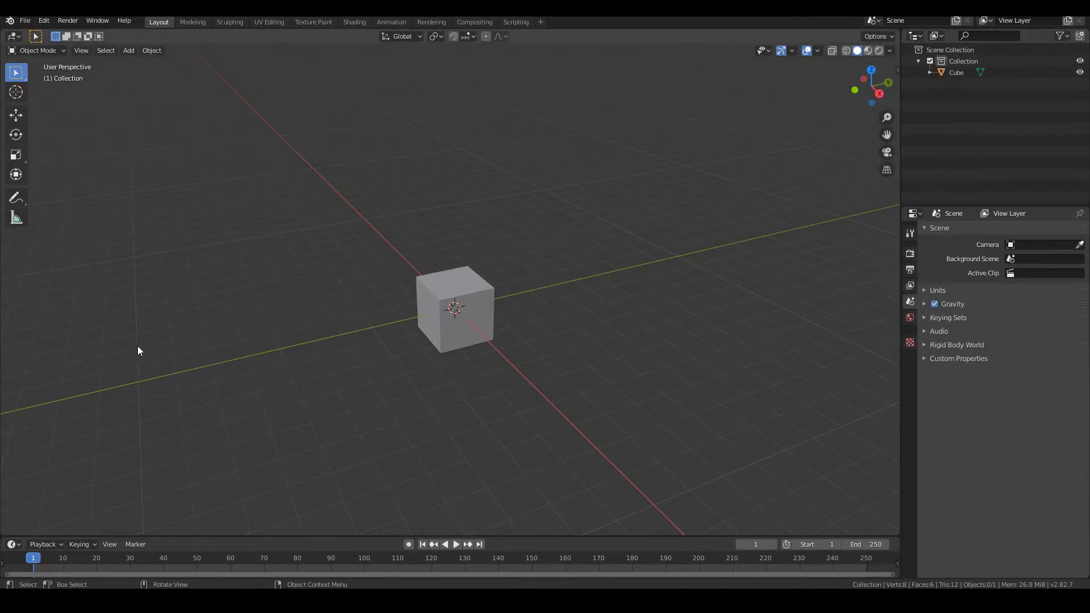
Put the cube into Edit Mode and switch to the front orthographic view
middle_drag(137, 346, 191, 354)
click(471, 319)
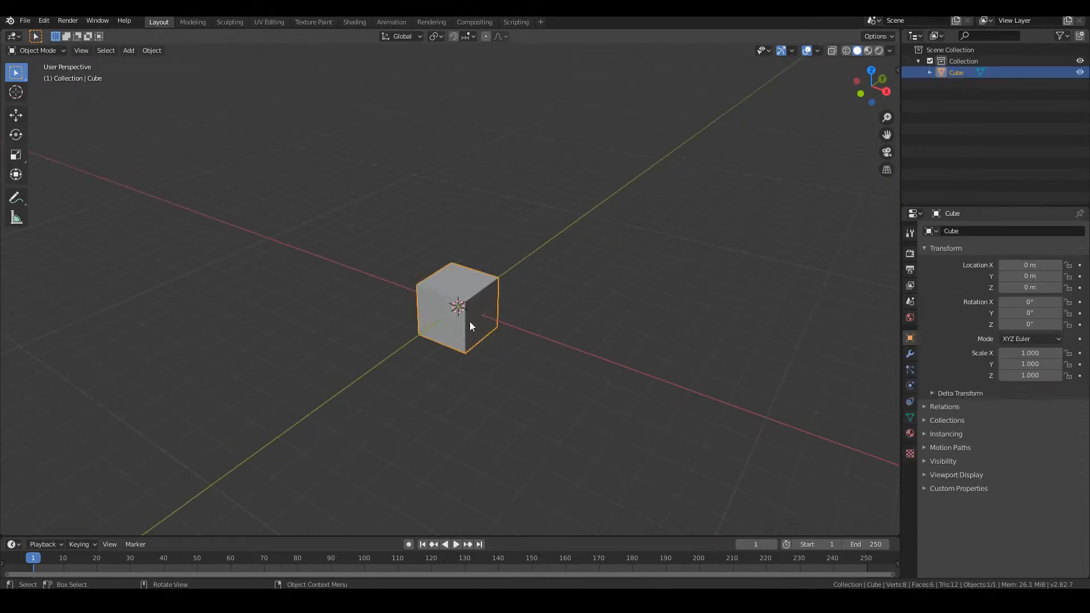
middle_drag(469, 321, 365, 359)
scroll(514, 281, up, 2)
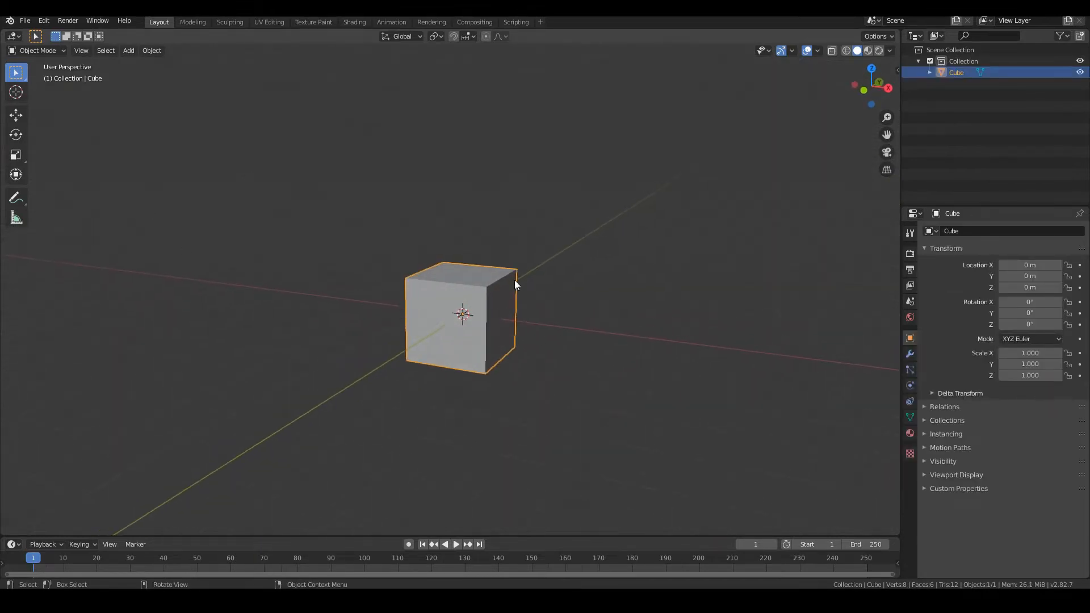
middle_drag(438, 364, 454, 360)
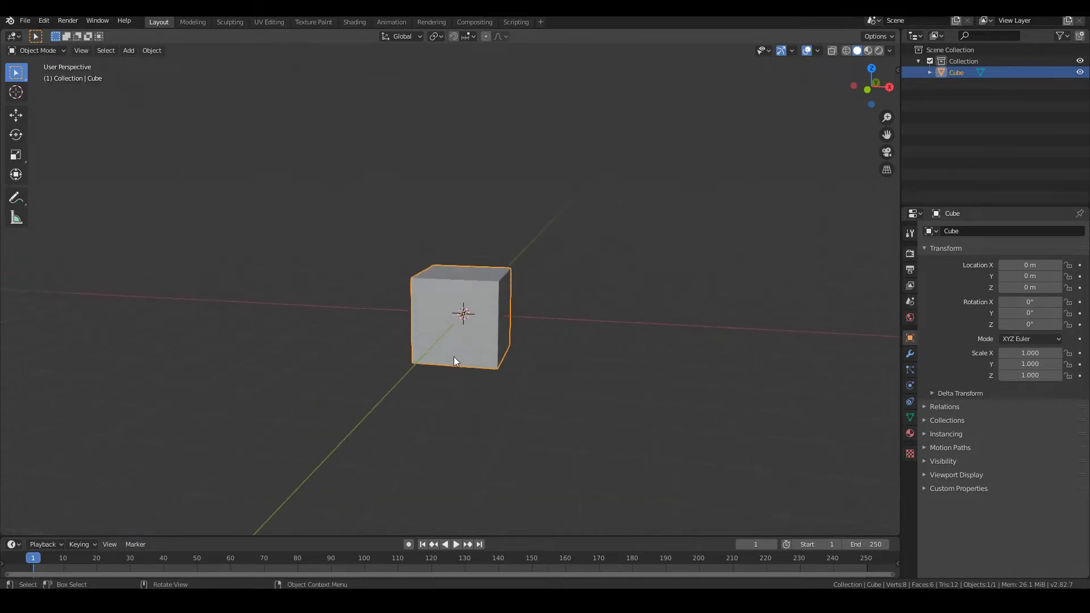
click(38, 51)
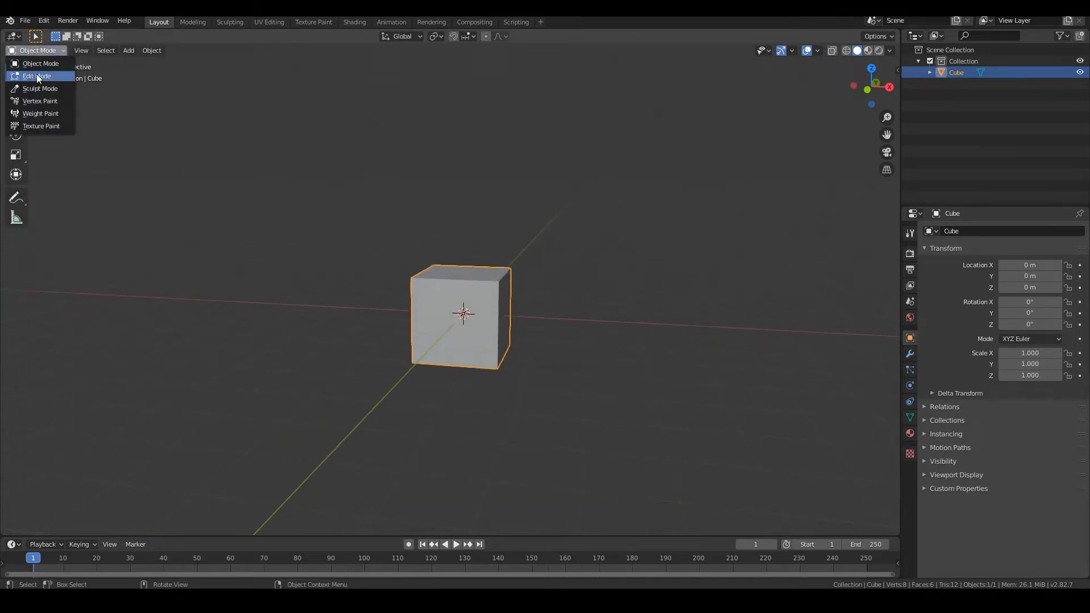
click(36, 74)
key(KP_1)
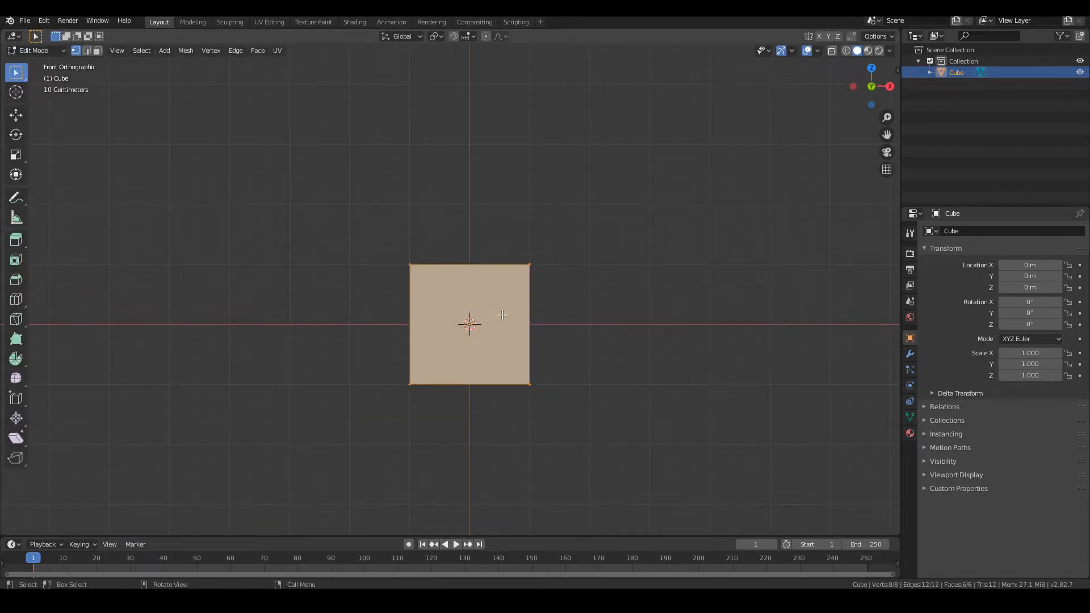
Scale the cube's mesh down along Z into a flat slab about one seventh of its original height
scroll(502, 315, up, 2)
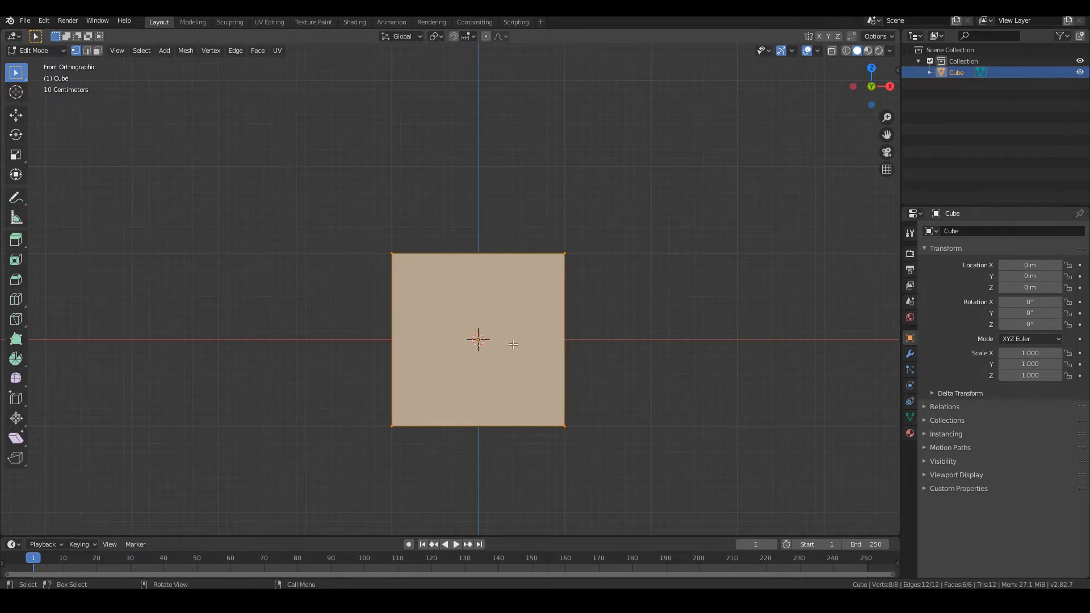
click(16, 159)
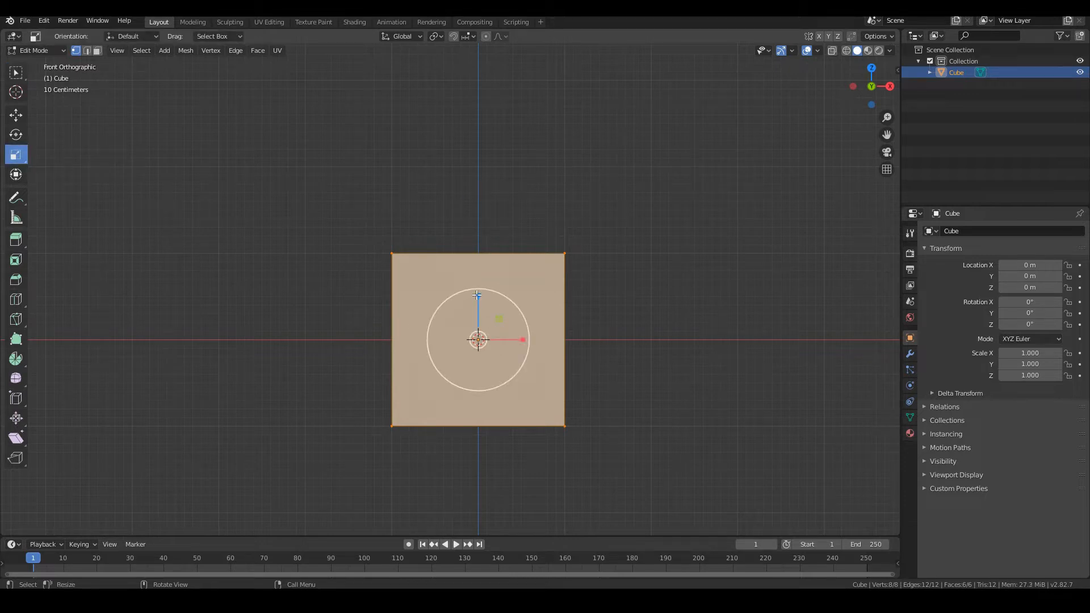
drag(478, 295, 477, 329)
scroll(584, 409, up, 3)
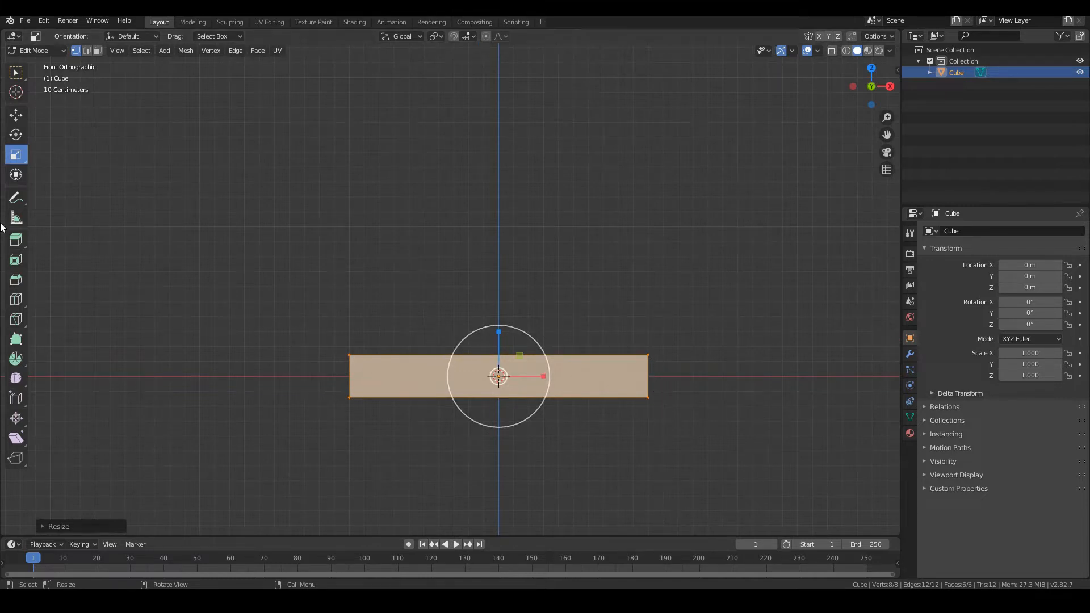
Raise the slab along Z so it sits just above the origin, and thicken it slightly along Z
click(16, 116)
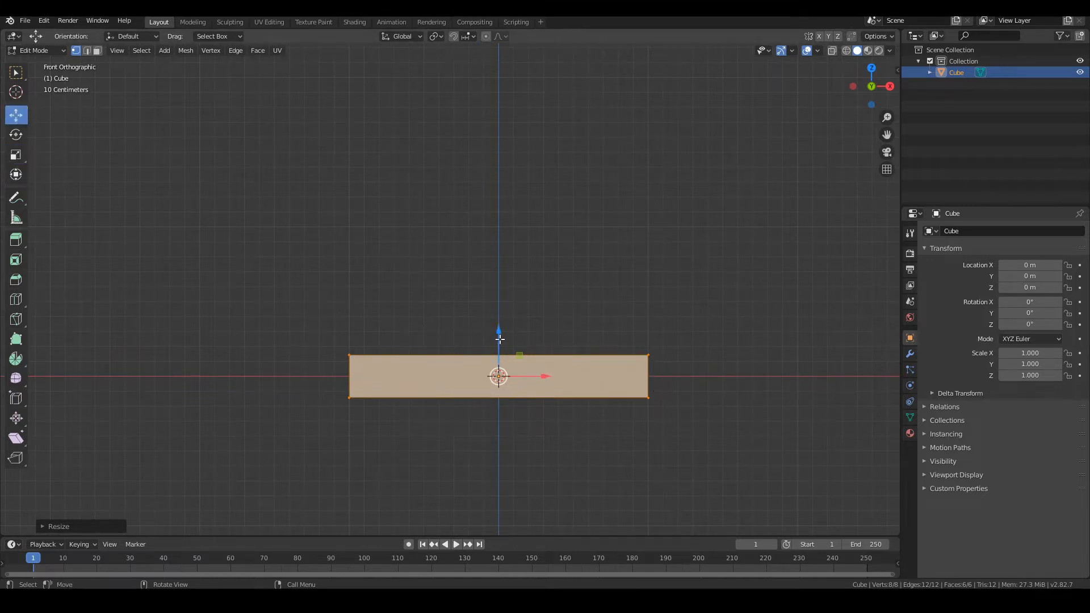
drag(501, 342, 510, 285)
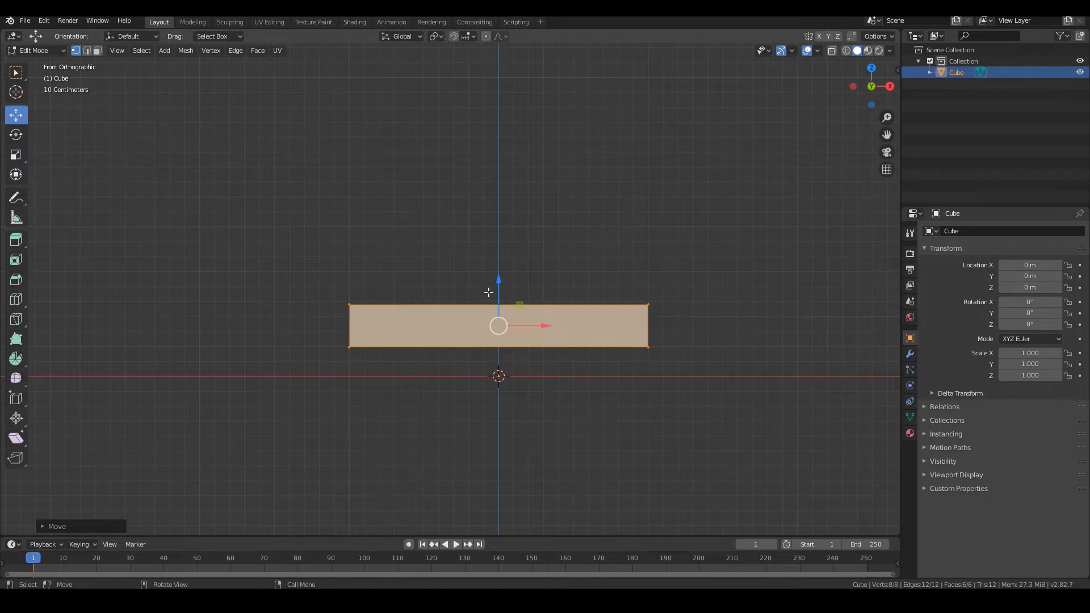
click(23, 155)
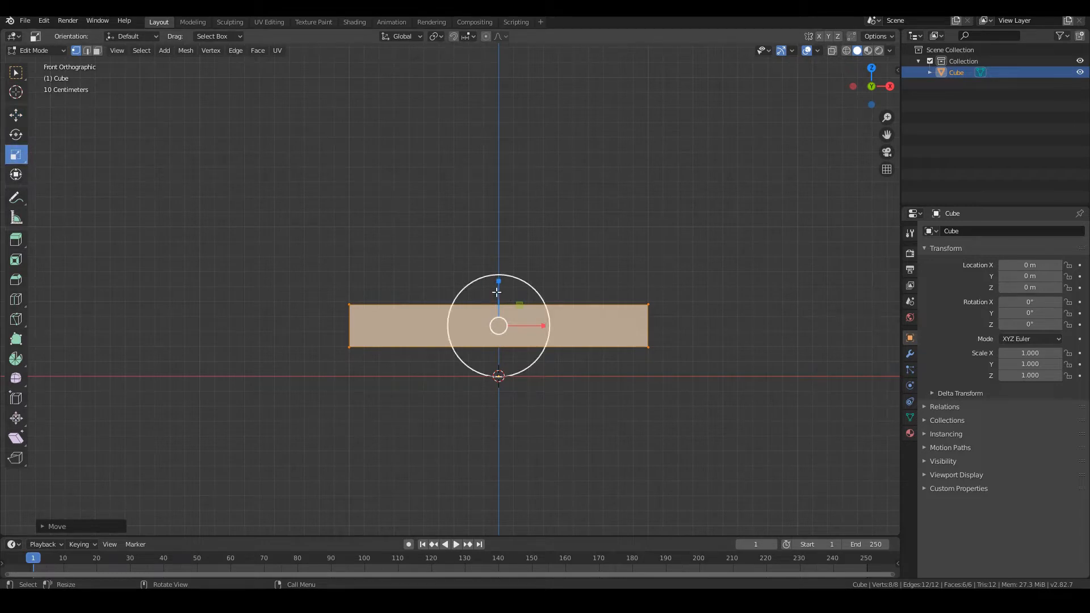
drag(499, 281, 491, 281)
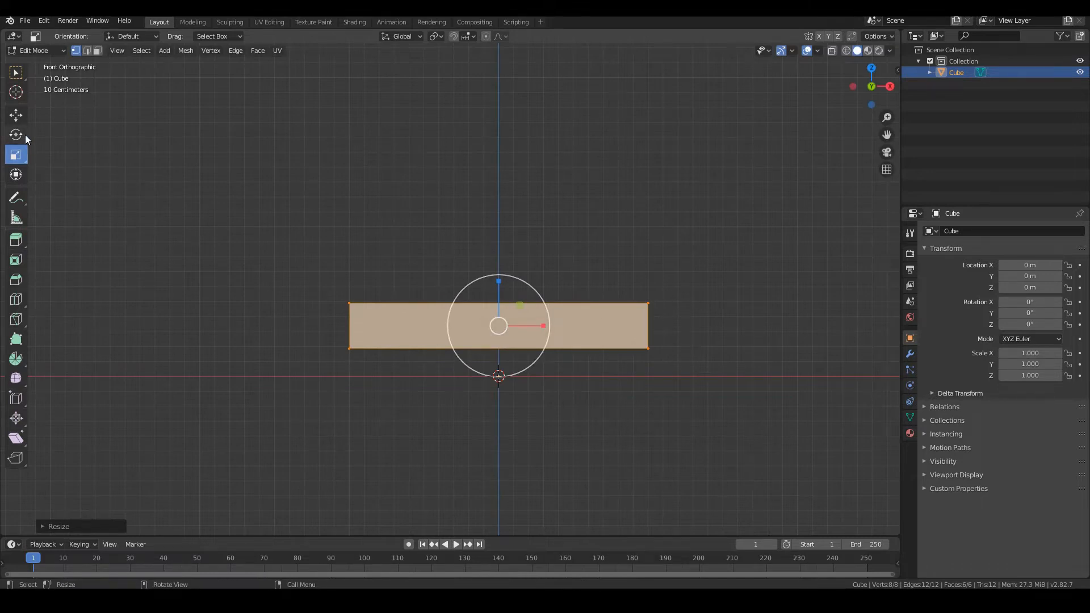
click(16, 114)
drag(499, 278, 499, 276)
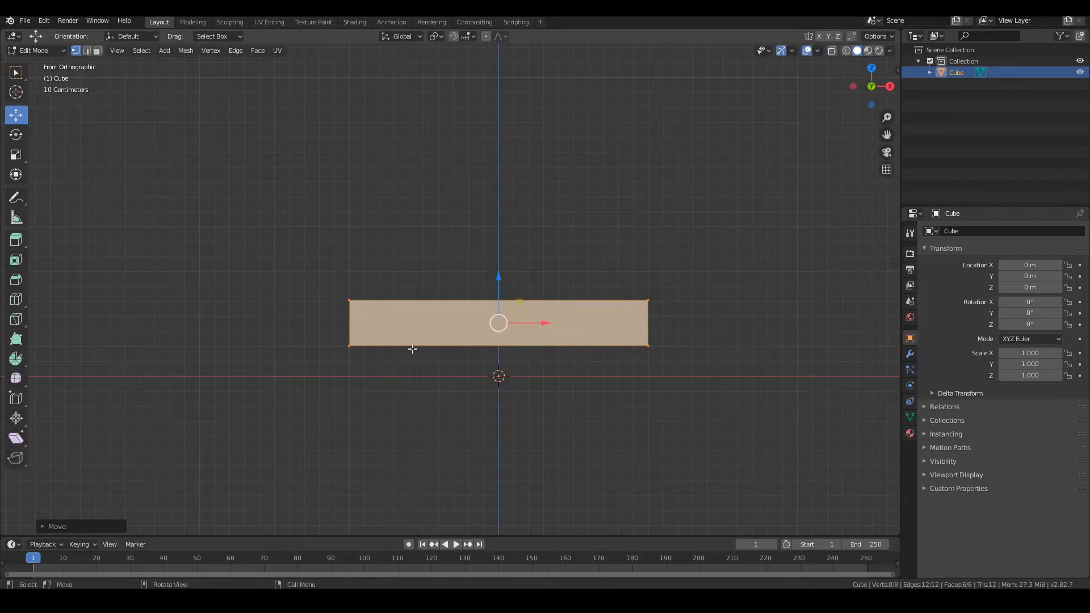
Widen the slab slightly along the X axis with the Scale tool
scroll(717, 397, down, 2)
scroll(528, 384, down, 2)
scroll(482, 321, up, 5)
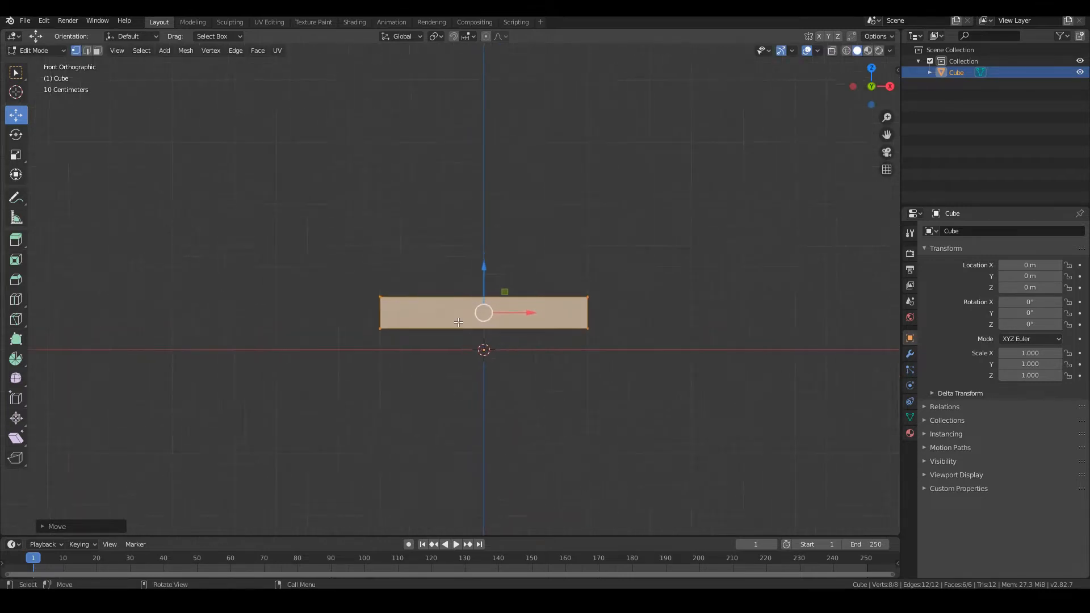
scroll(585, 351, down, 3)
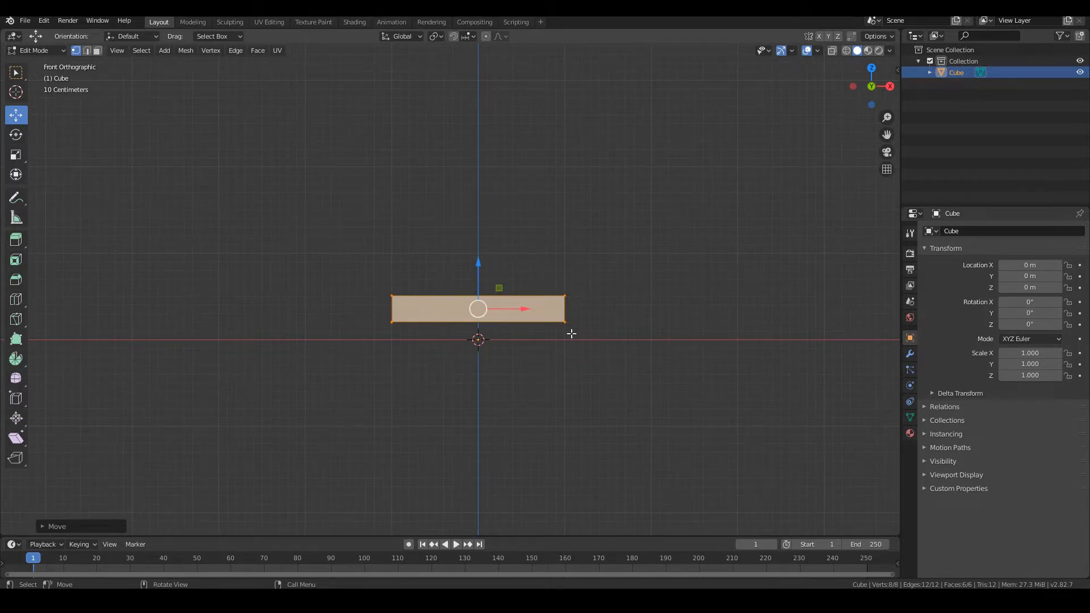
scroll(571, 333, up, 4)
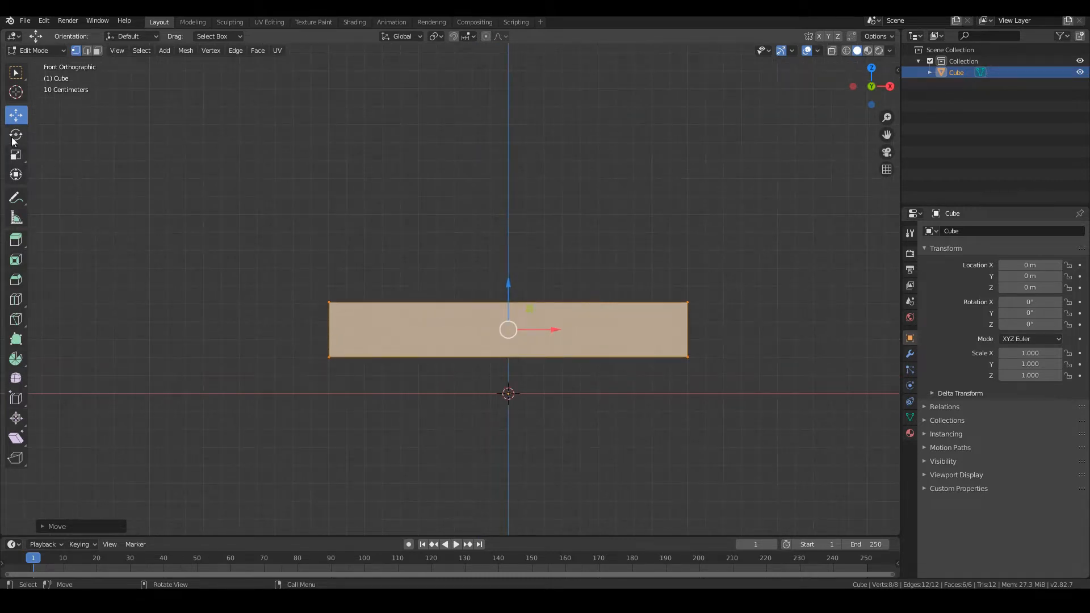
click(15, 154)
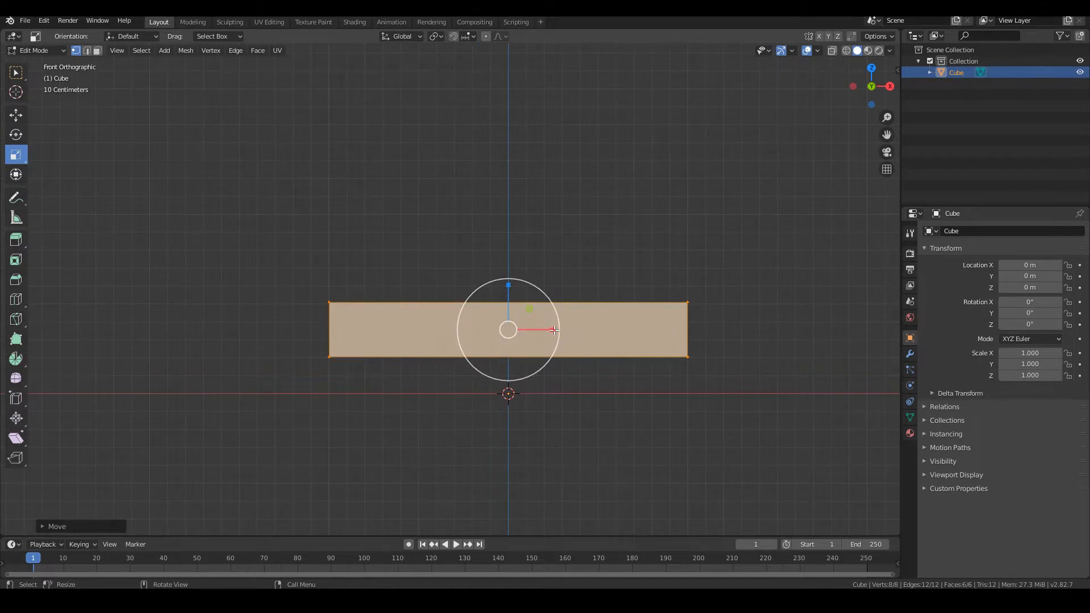
drag(553, 330, 558, 329)
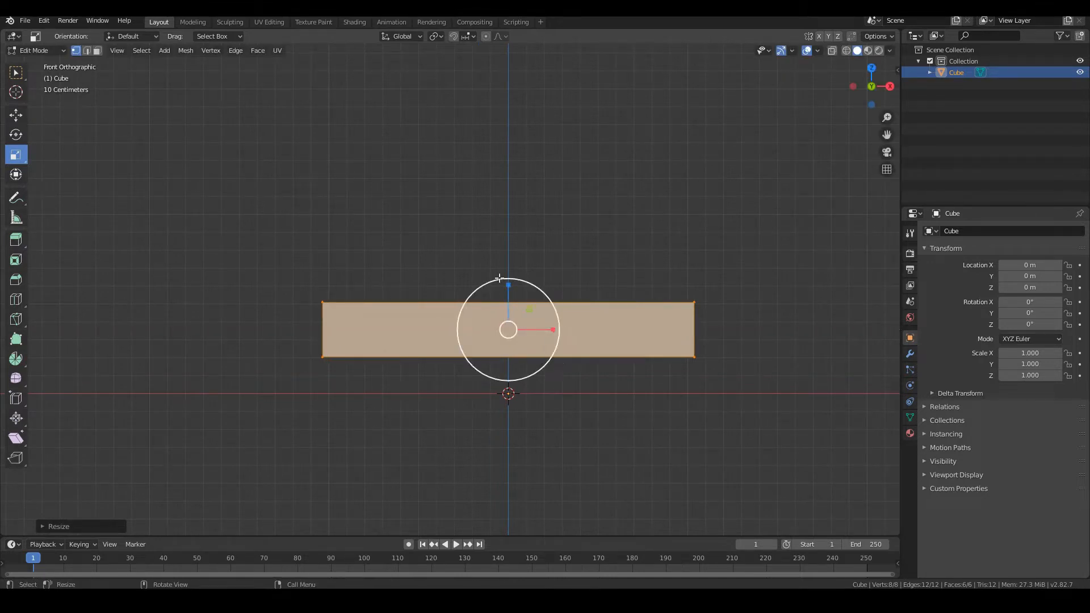
View the slab from the Front viewpoint and in perspective, ending in the Right orthographic viewpoint
click(117, 51)
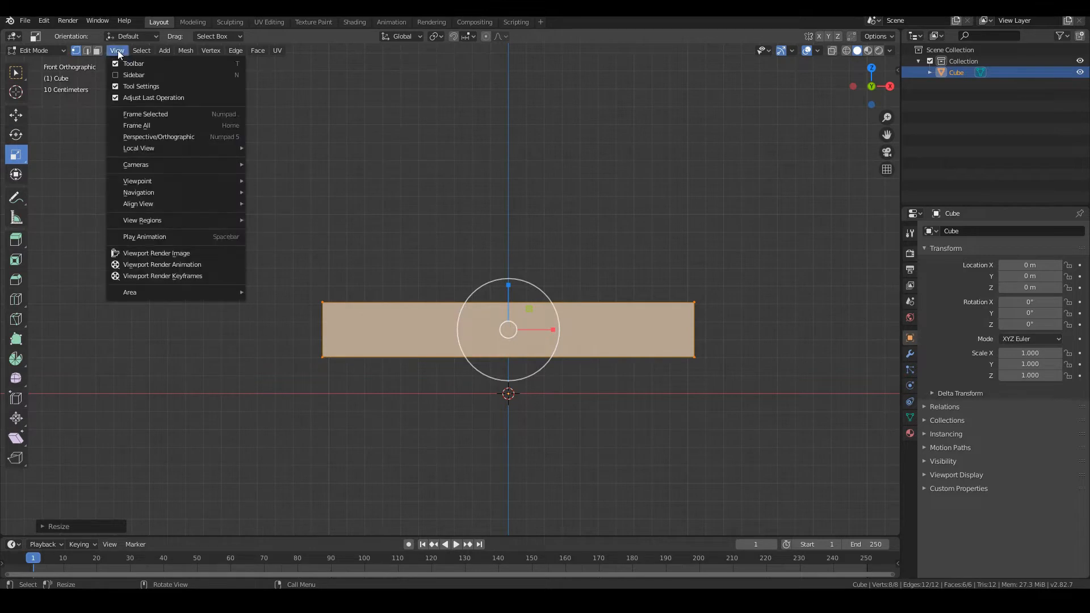
mouse_move(153, 182)
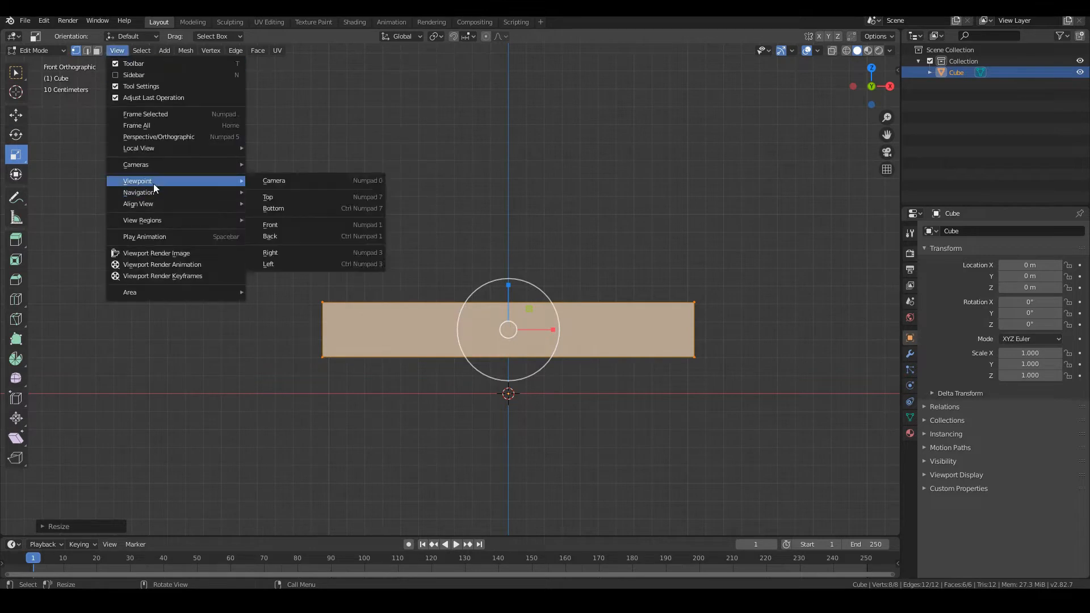
click(273, 226)
click(117, 50)
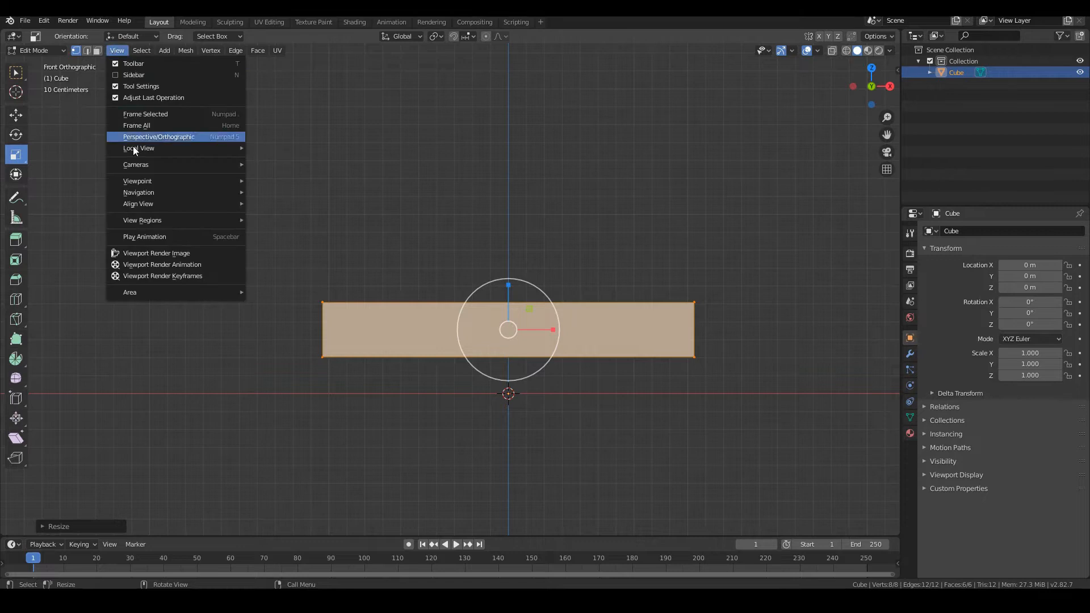
mouse_move(153, 180)
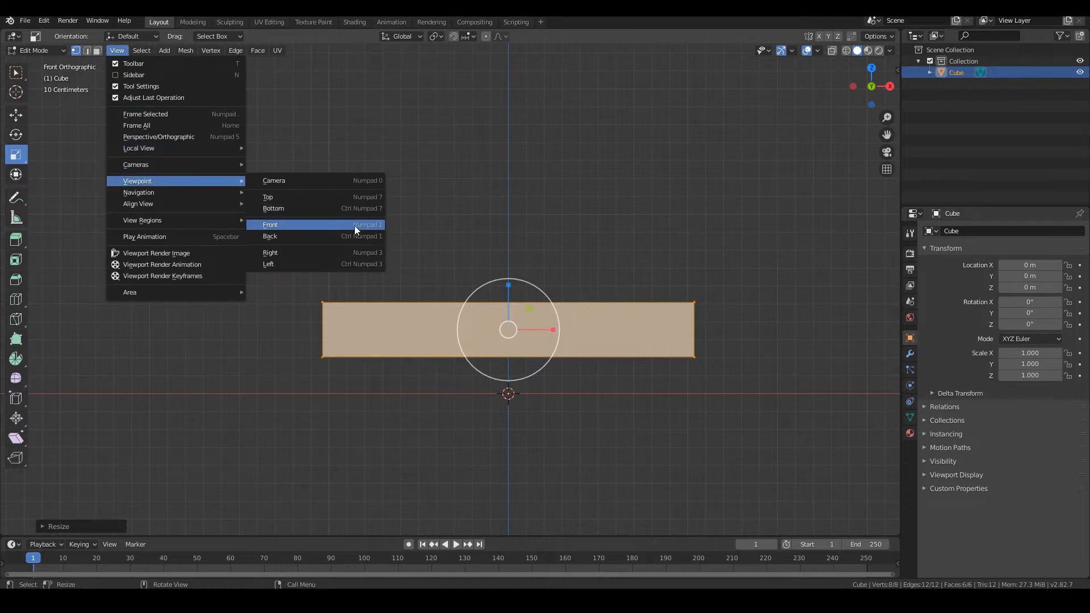
drag(872, 86, 417, 409)
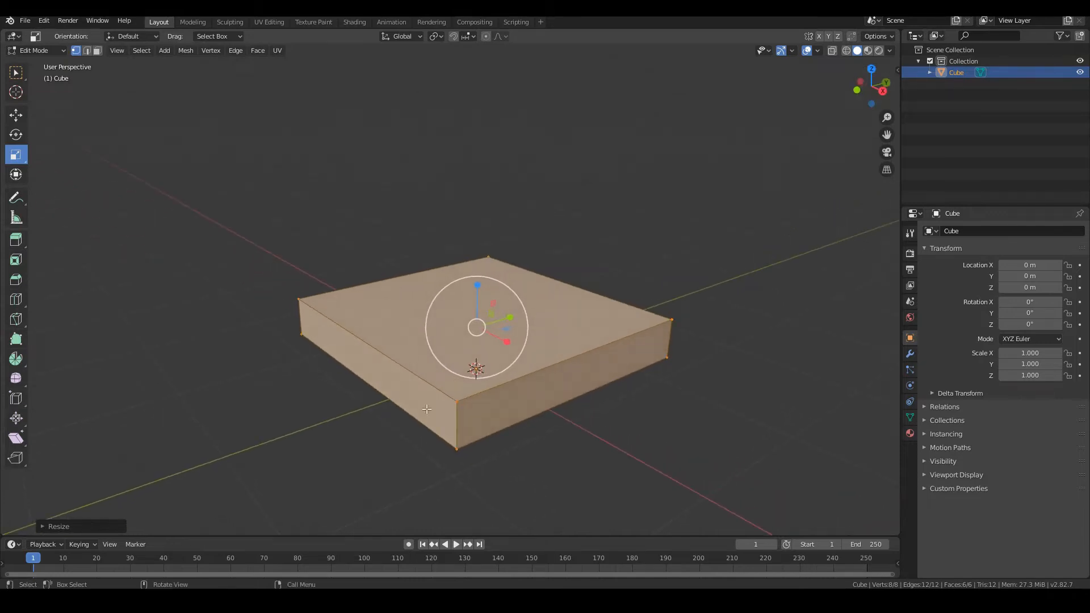
click(117, 50)
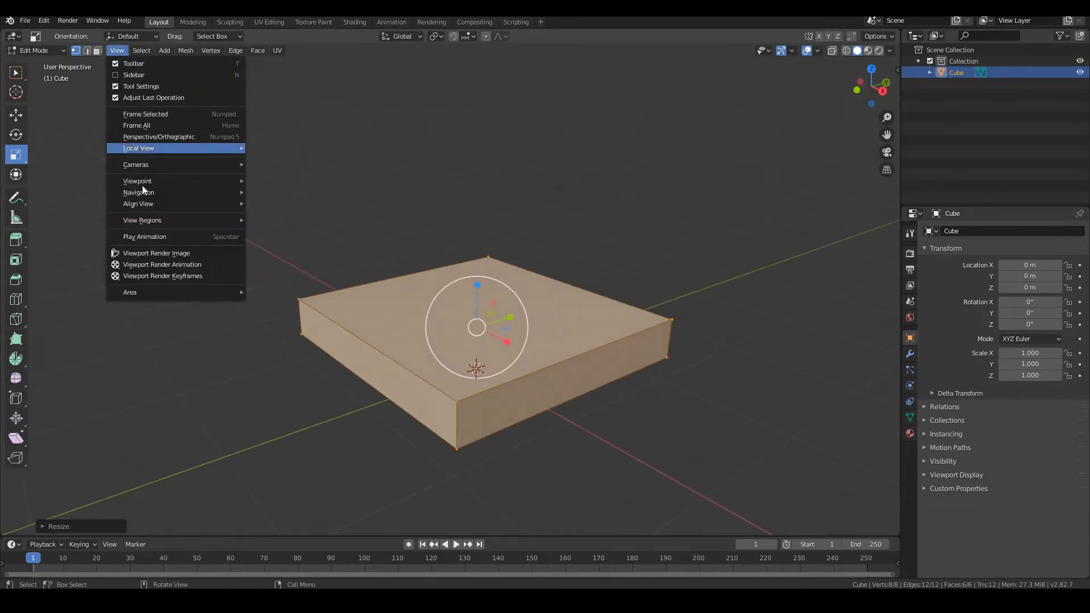
mouse_move(153, 180)
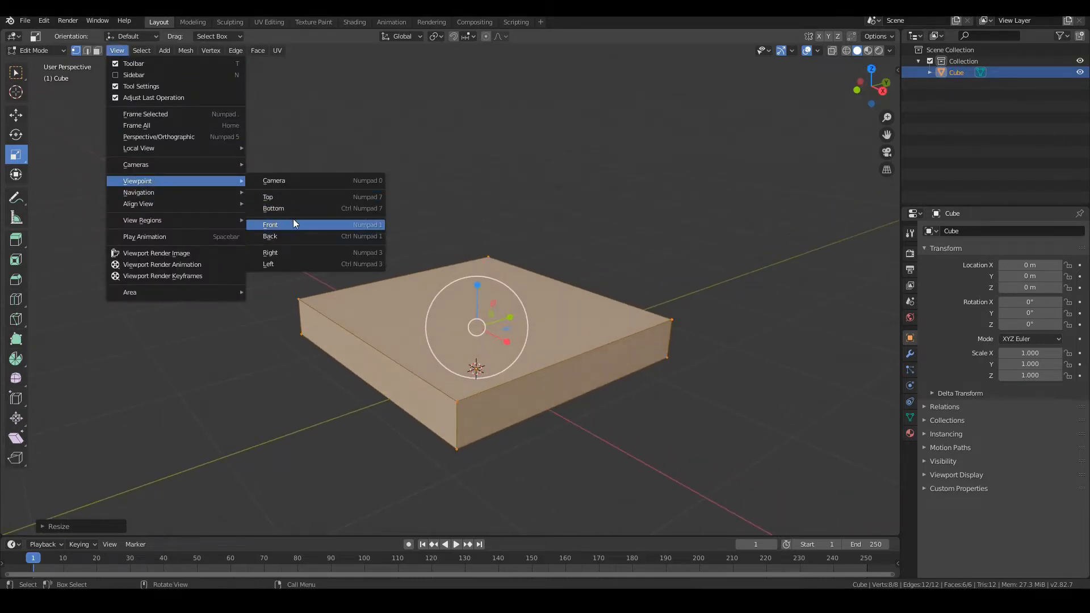
click(285, 253)
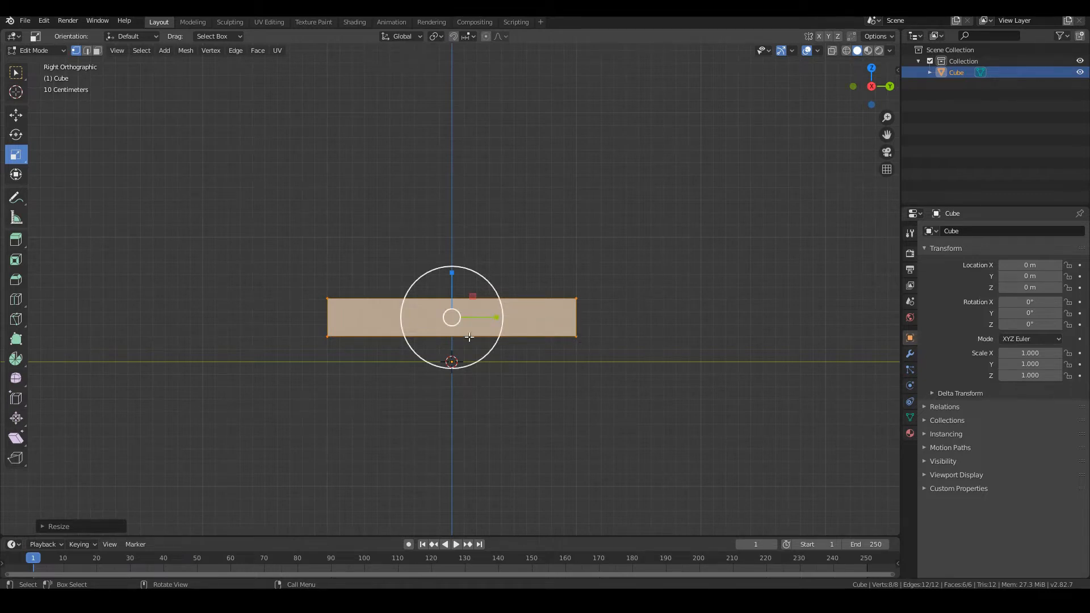
Scale the slab to about half its depth along Y and move it toward positive Y so one edge sits near the Z axis
drag(495, 317, 560, 307)
click(16, 115)
scroll(492, 362, up, 2)
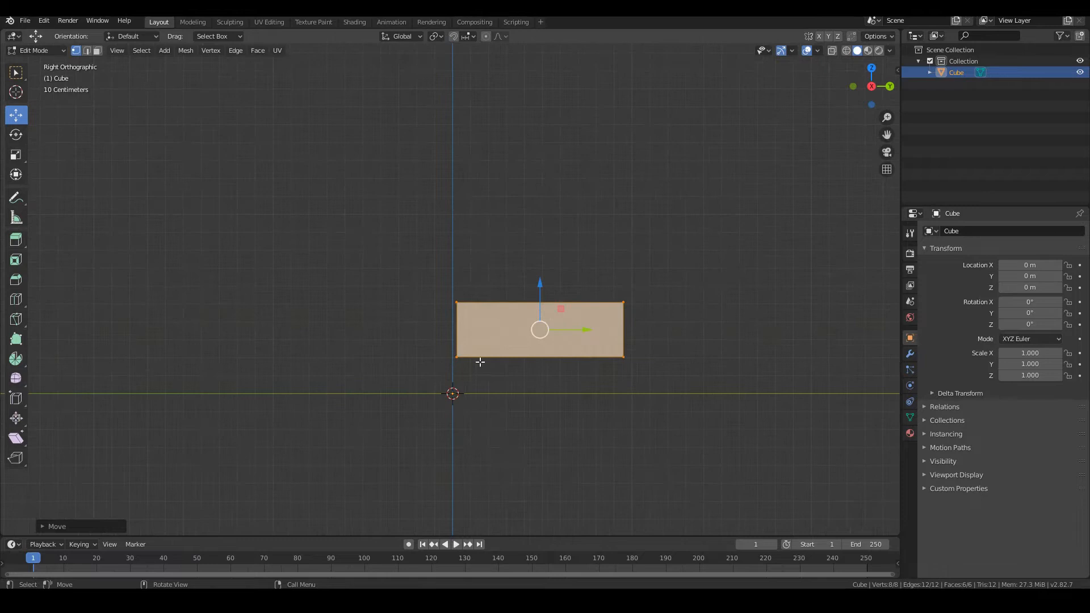
click(22, 159)
drag(586, 328, 595, 327)
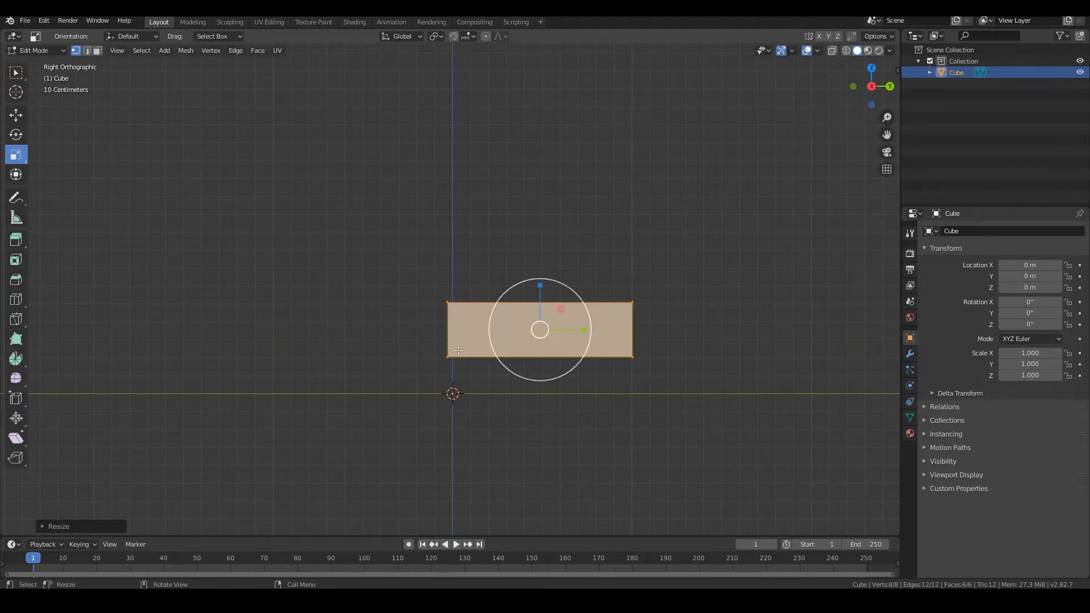
Duplicate the slab's mesh in the Front orthographic view and place the copy level with it, offset along positive X
scroll(397, 320, down, 2)
middle_drag(305, 287, 429, 307)
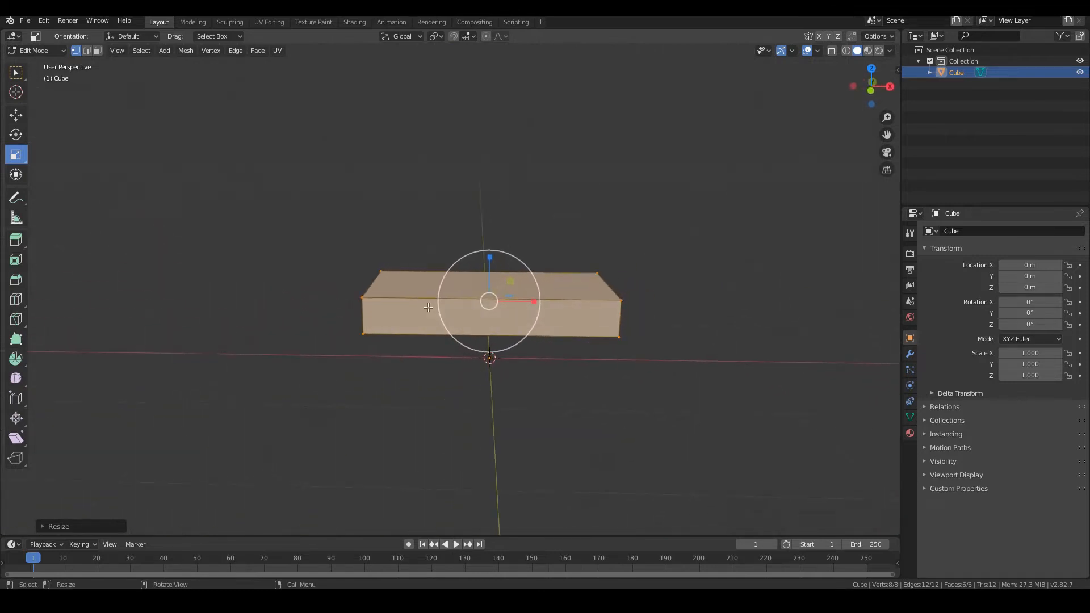
key(KP_1)
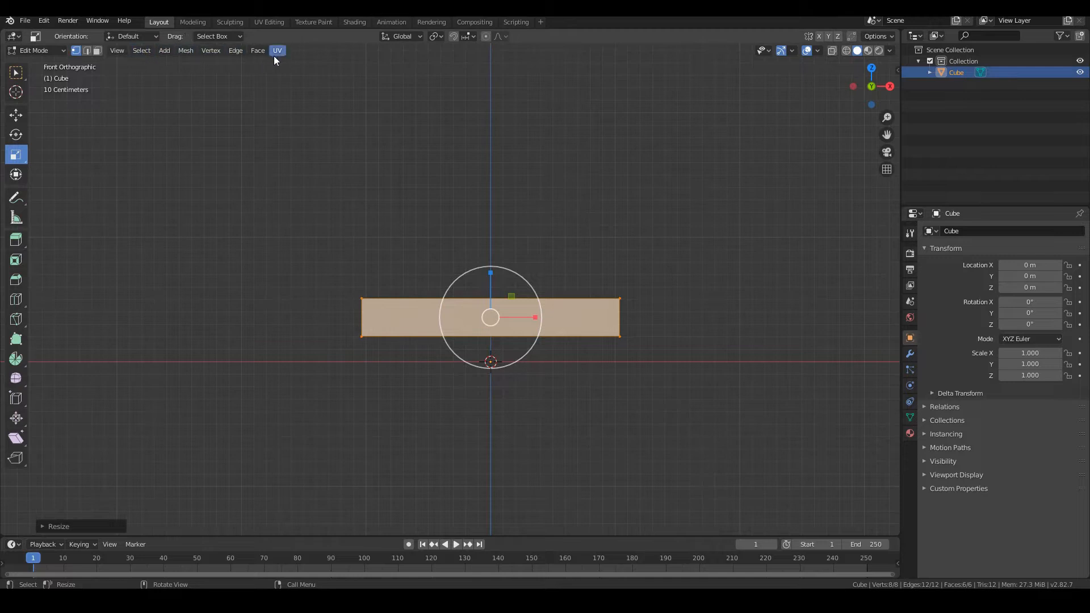
click(179, 50)
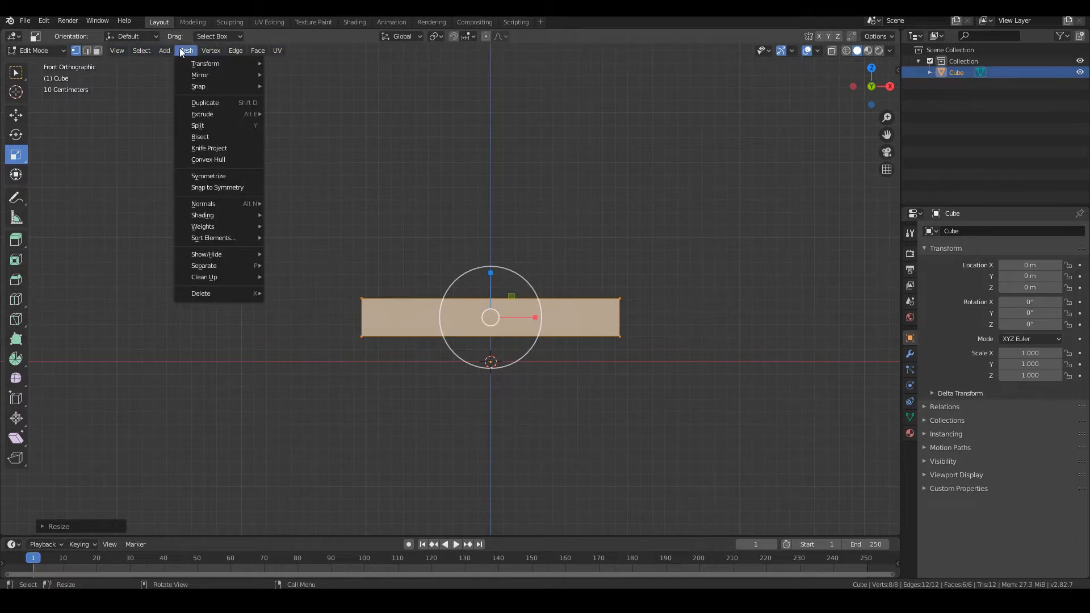
click(206, 105)
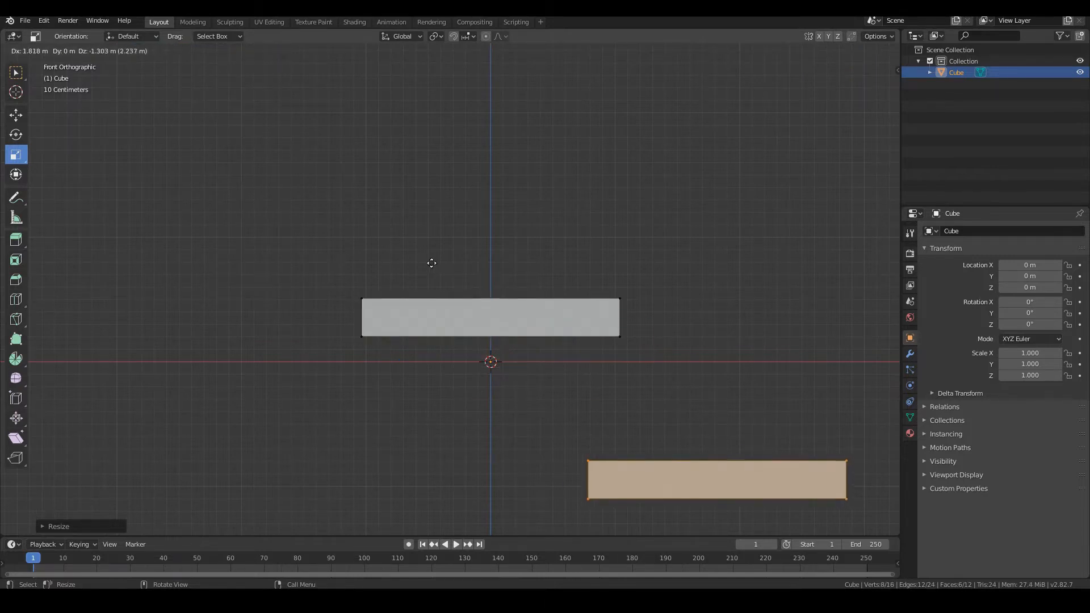
click(382, 105)
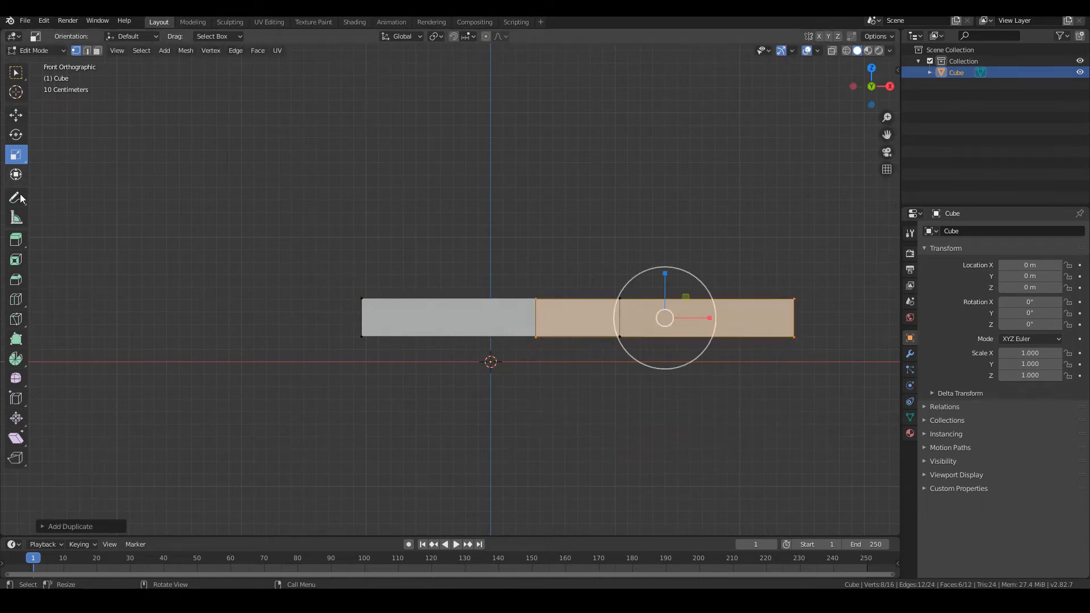
Shrink the copy along X into a narrow block and move it against the slab's positive X end
drag(712, 317, 664, 320)
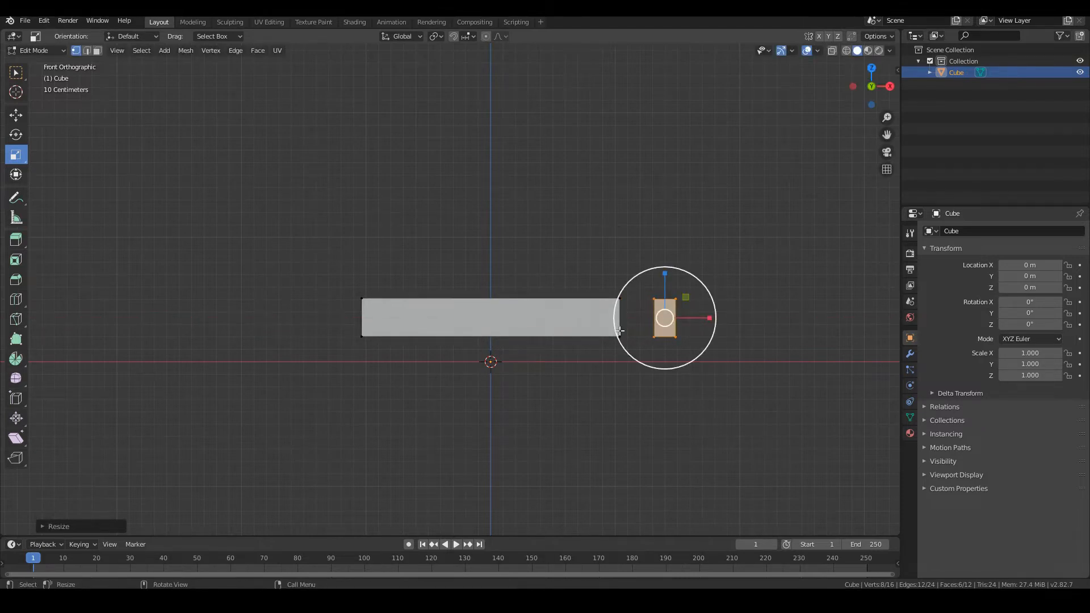
scroll(619, 330, up, 2)
click(16, 114)
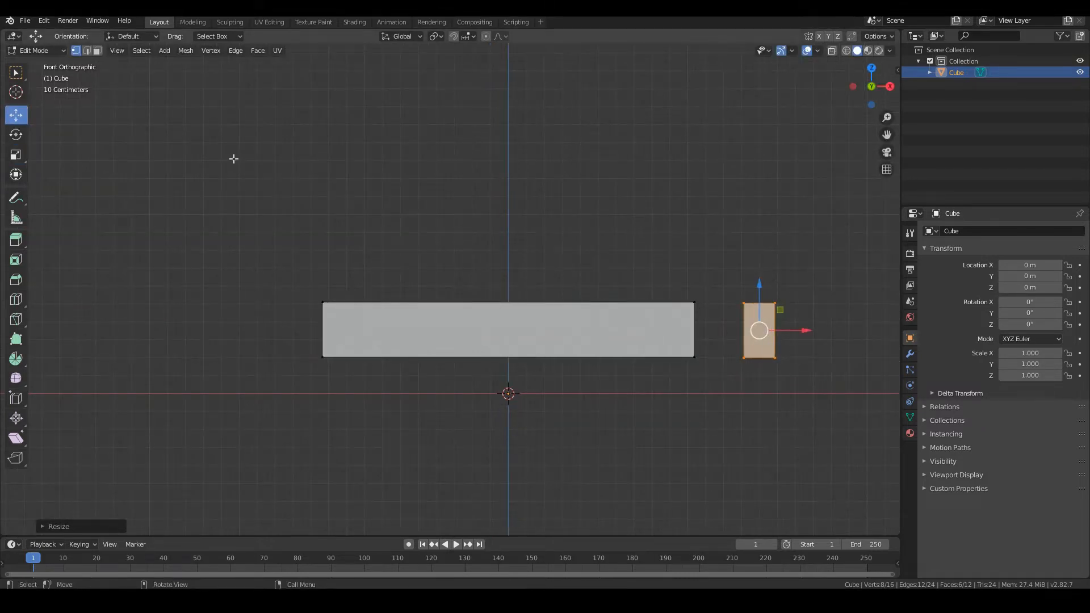
drag(807, 332, 755, 329)
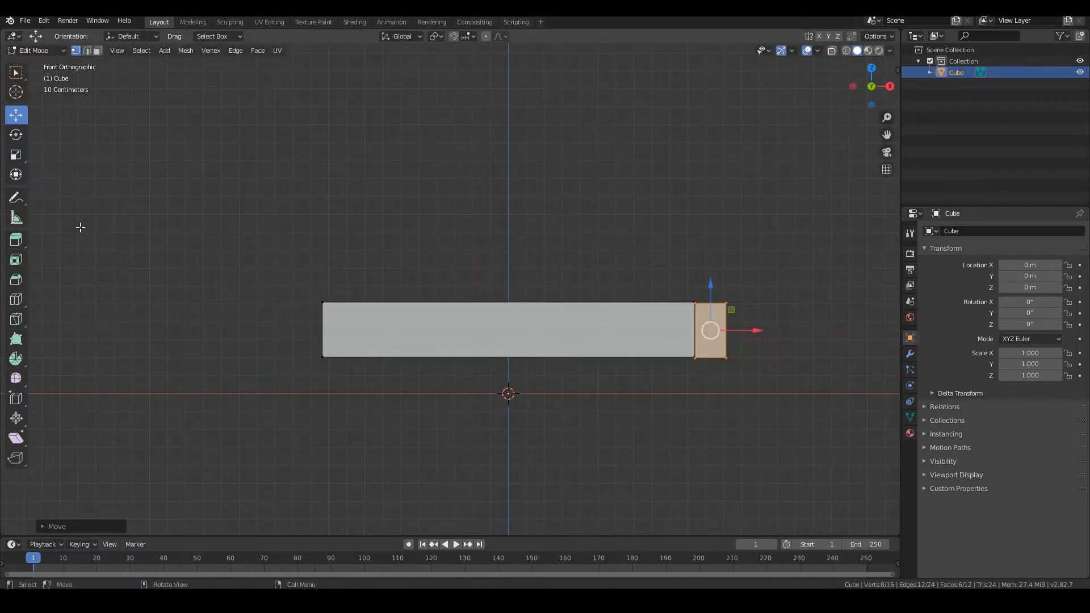
click(15, 155)
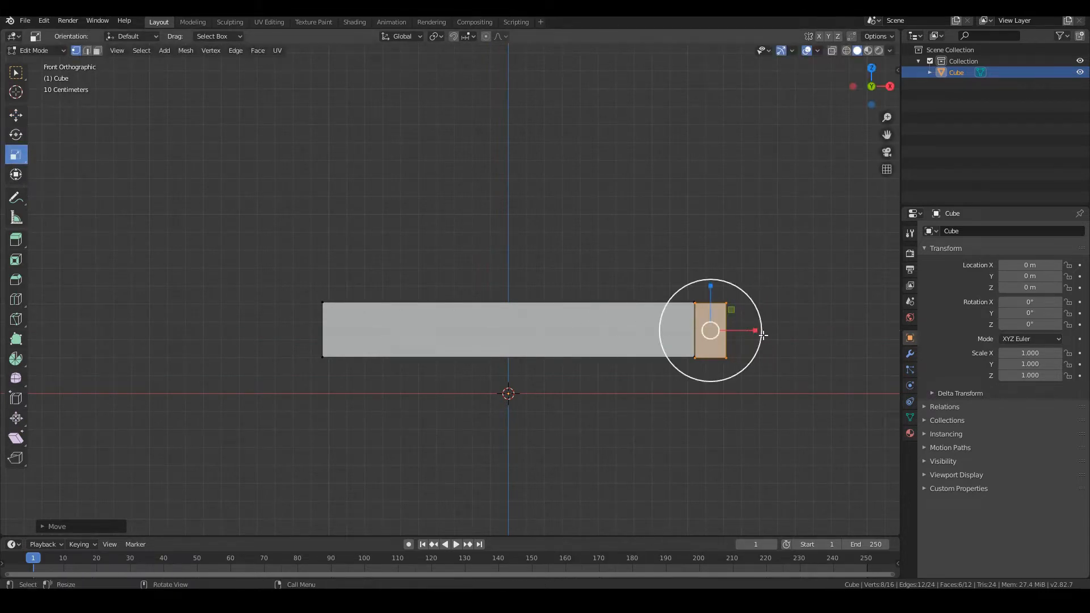
drag(754, 331, 742, 333)
scroll(742, 334, up, 1)
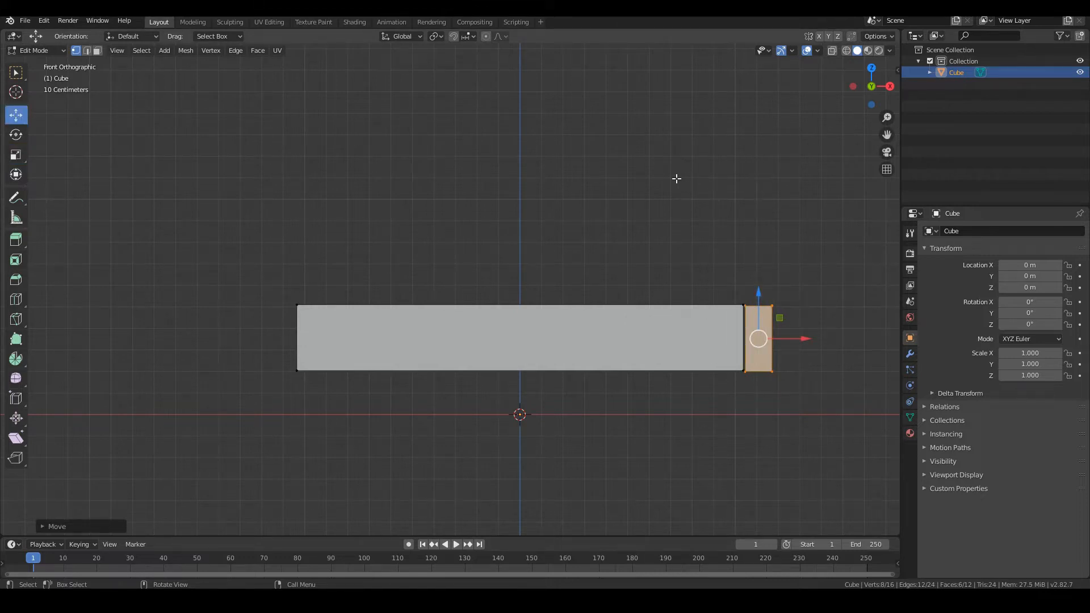
Extrude the narrow block's top face upward to nearly double its height, forming an arm above the slab
drag(883, 100, 871, 130)
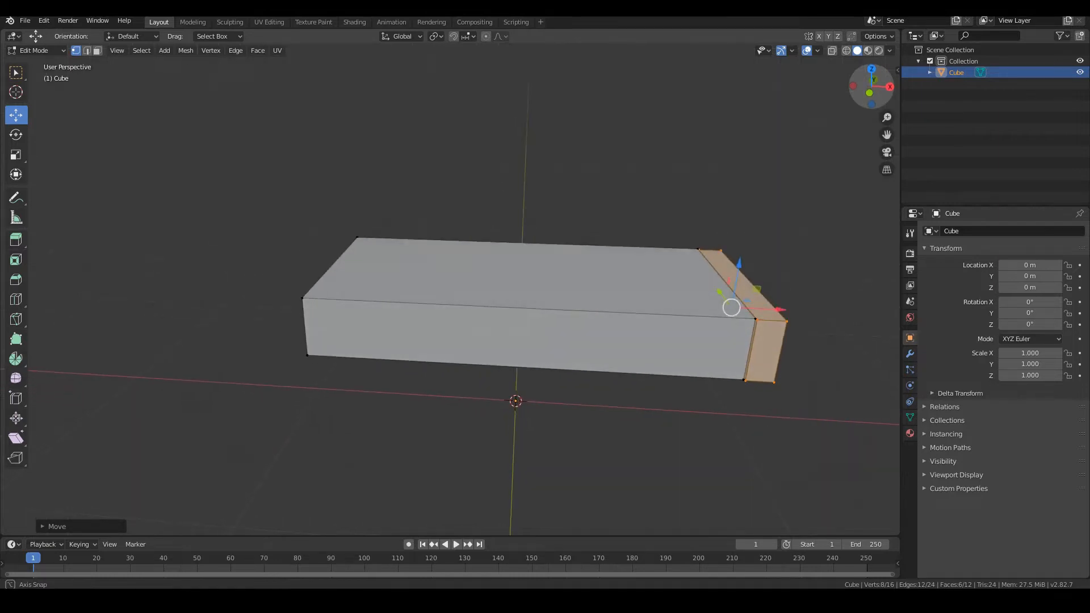
click(97, 50)
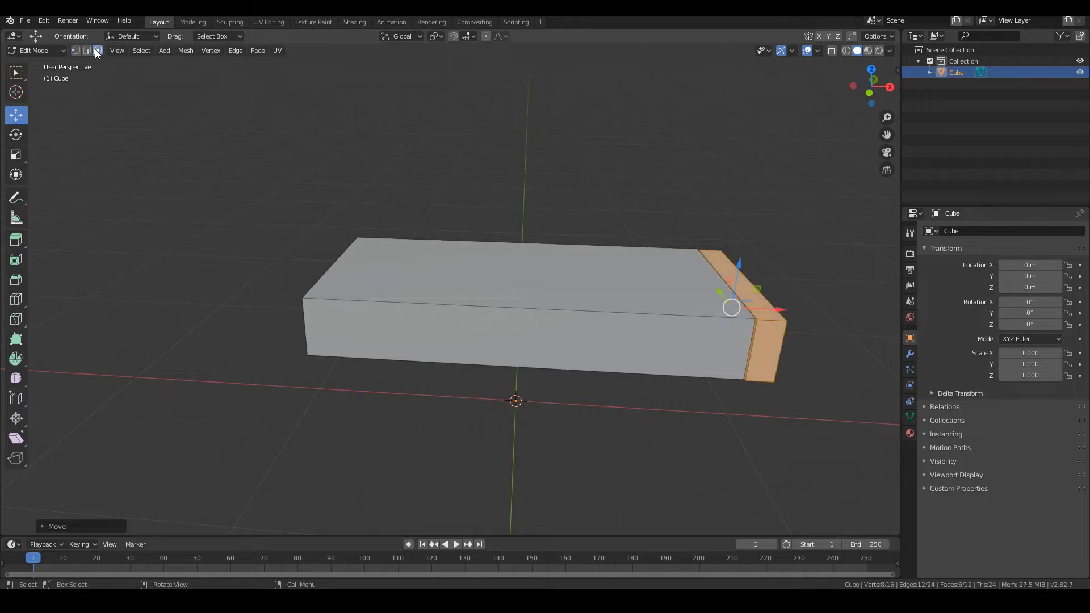
click(744, 284)
middle_drag(685, 257, 300, 212)
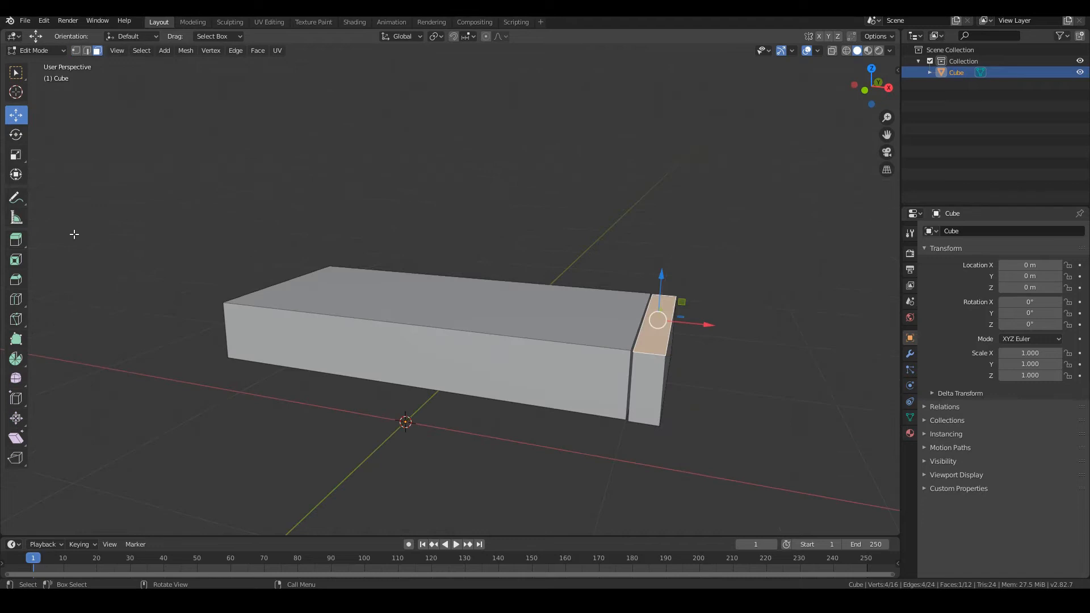
click(16, 240)
middle_drag(472, 441, 515, 382)
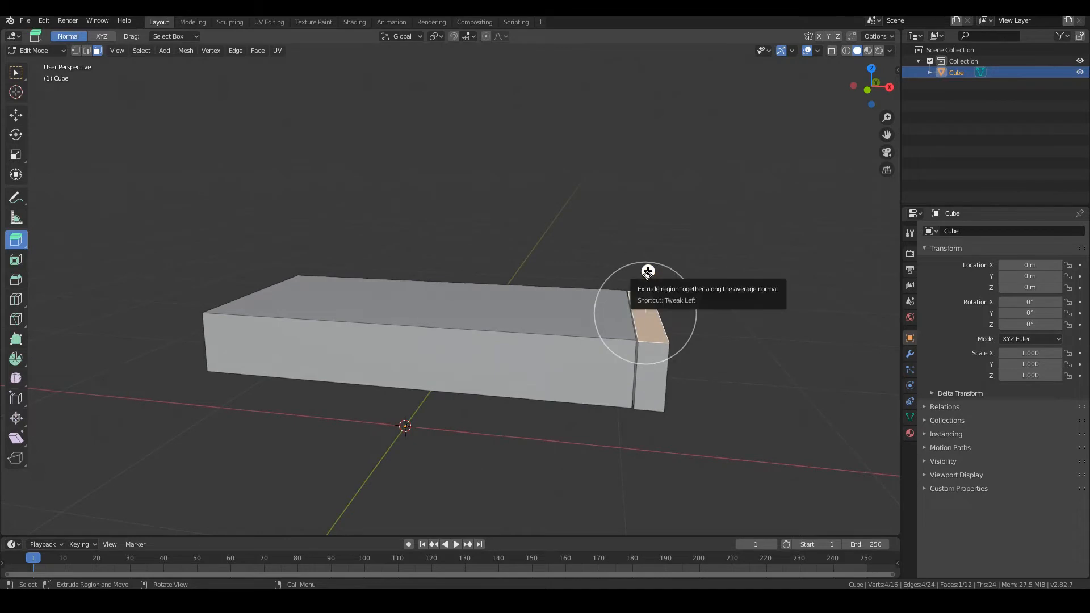
drag(647, 271, 647, 265)
drag(648, 254, 647, 225)
key(KP_1)
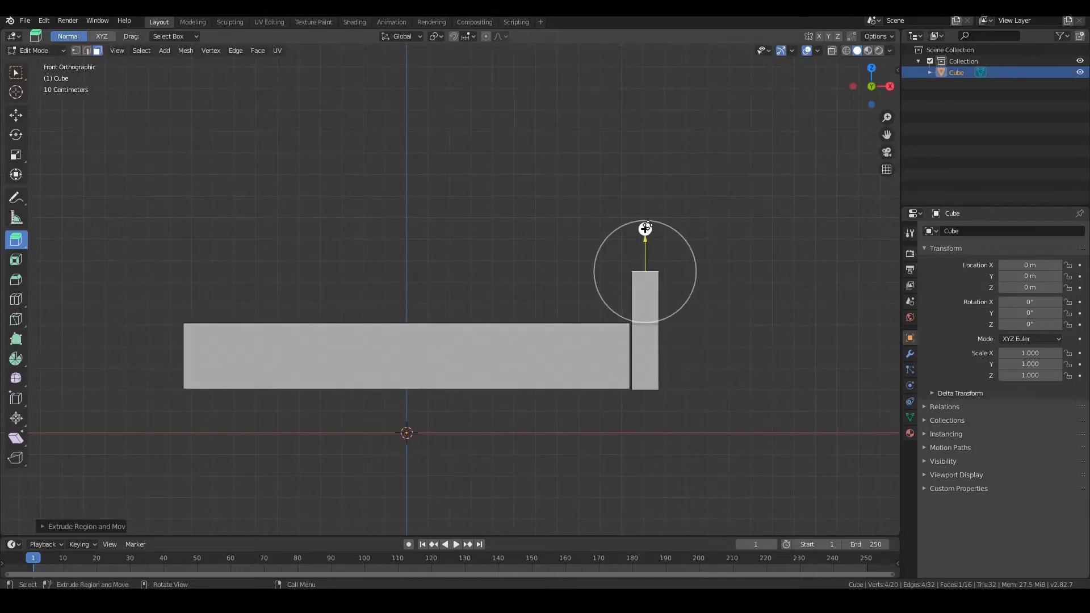
scroll(631, 309, down, 2)
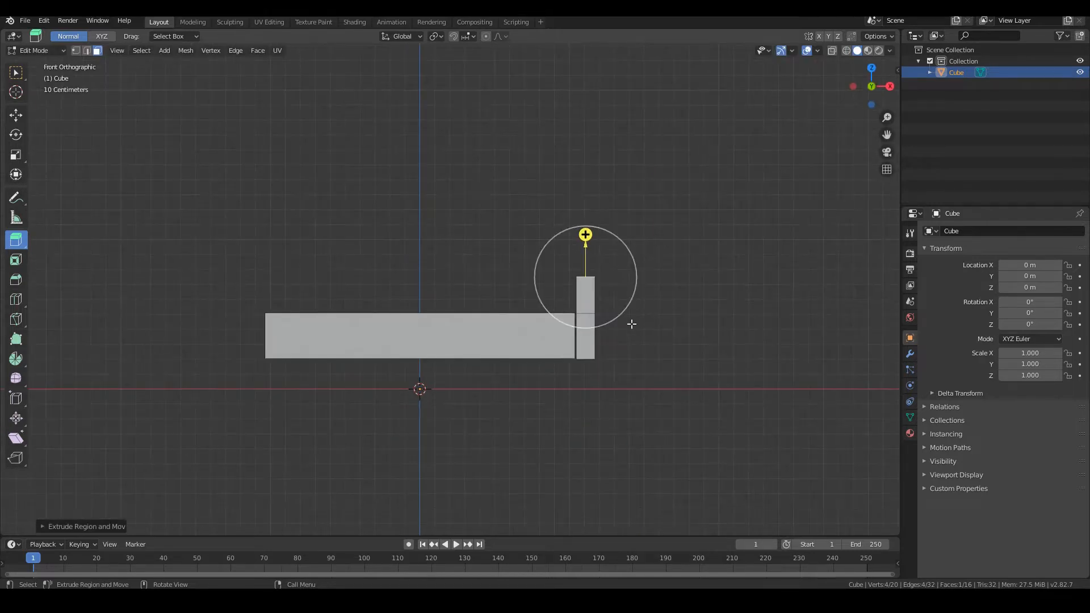
scroll(631, 323, up, 1)
click(15, 114)
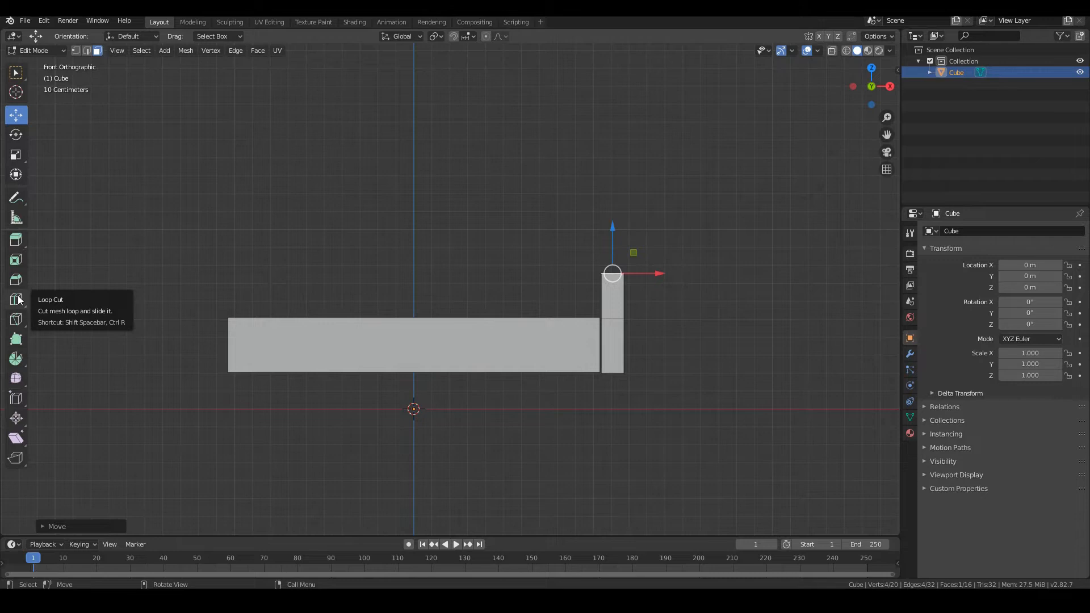
Add a single vertical loop cut through the middle of the slab
click(17, 299)
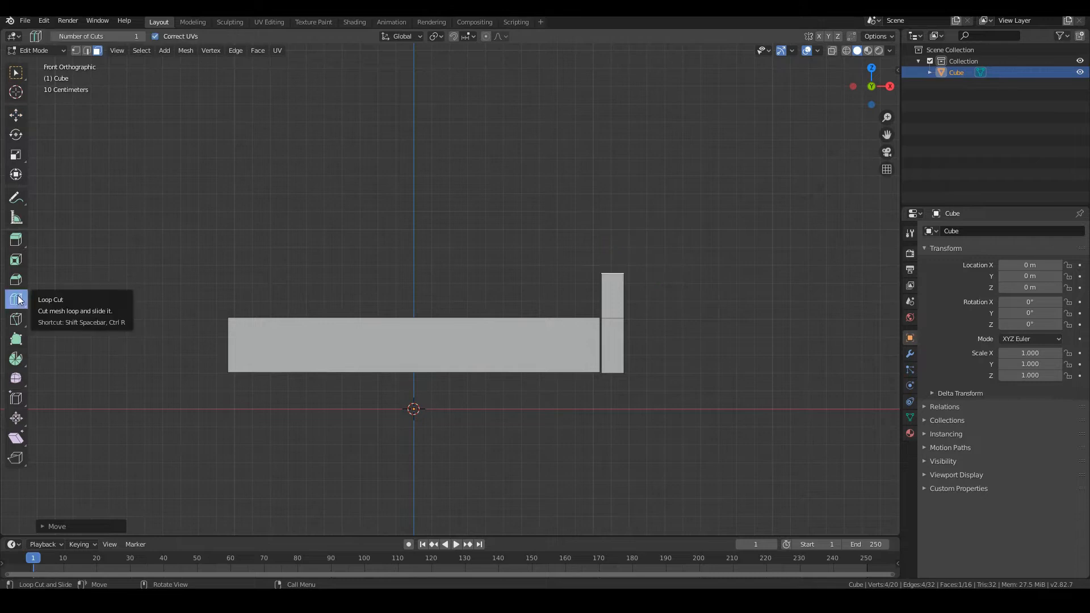
click(420, 332)
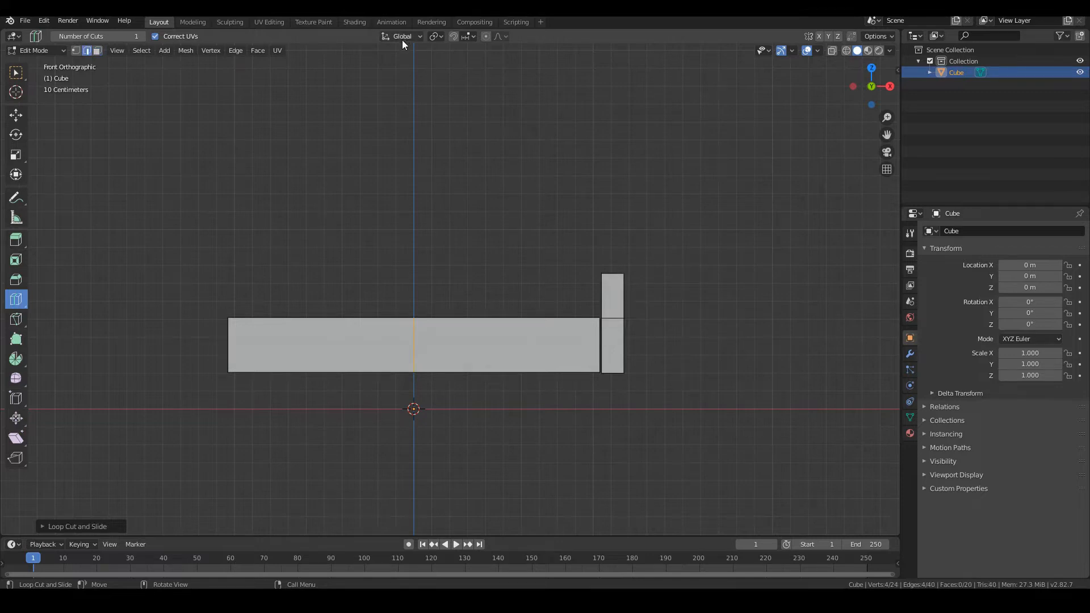
click(16, 77)
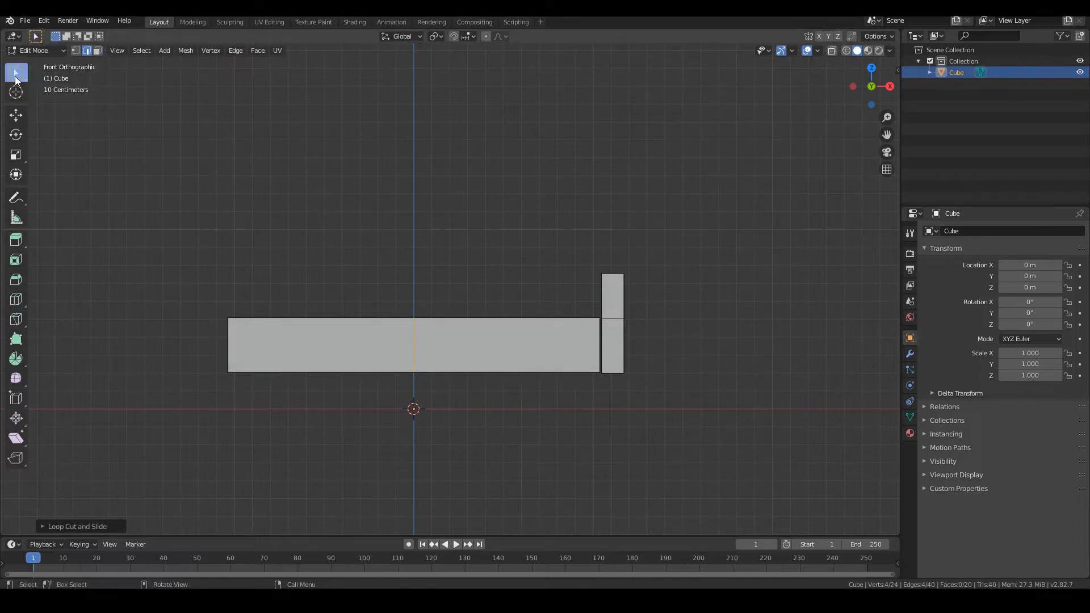
Select the four vertices at the slab's negative X end and delete them, keeping only the half with the arm
click(75, 51)
middle_drag(130, 214, 203, 346)
drag(148, 221, 279, 453)
middle_drag(251, 445, 197, 426)
click(144, 392)
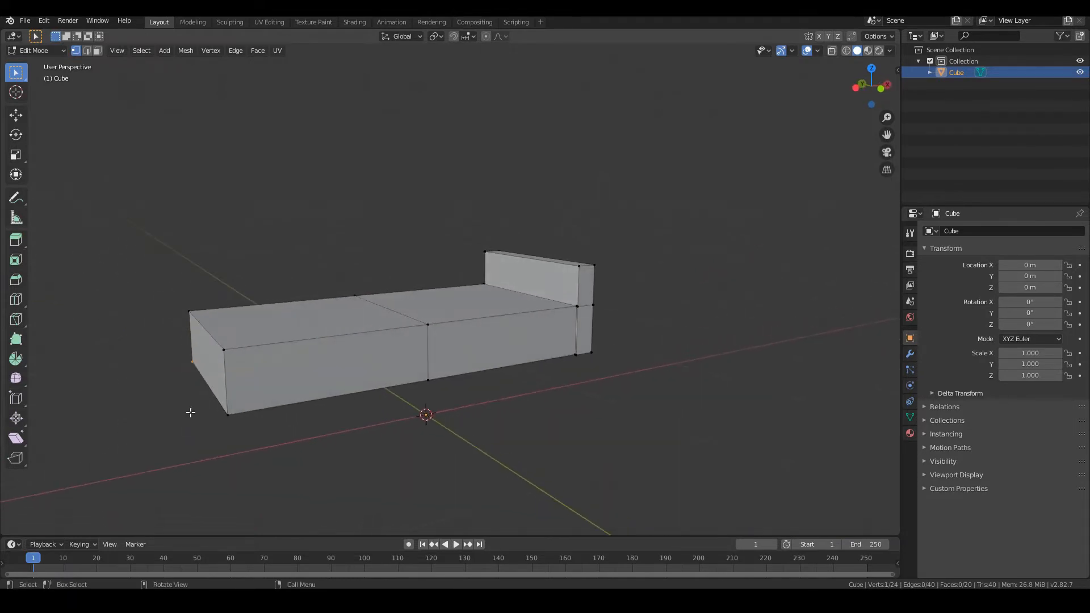
drag(132, 263, 244, 455)
click(186, 50)
mouse_move(250, 293)
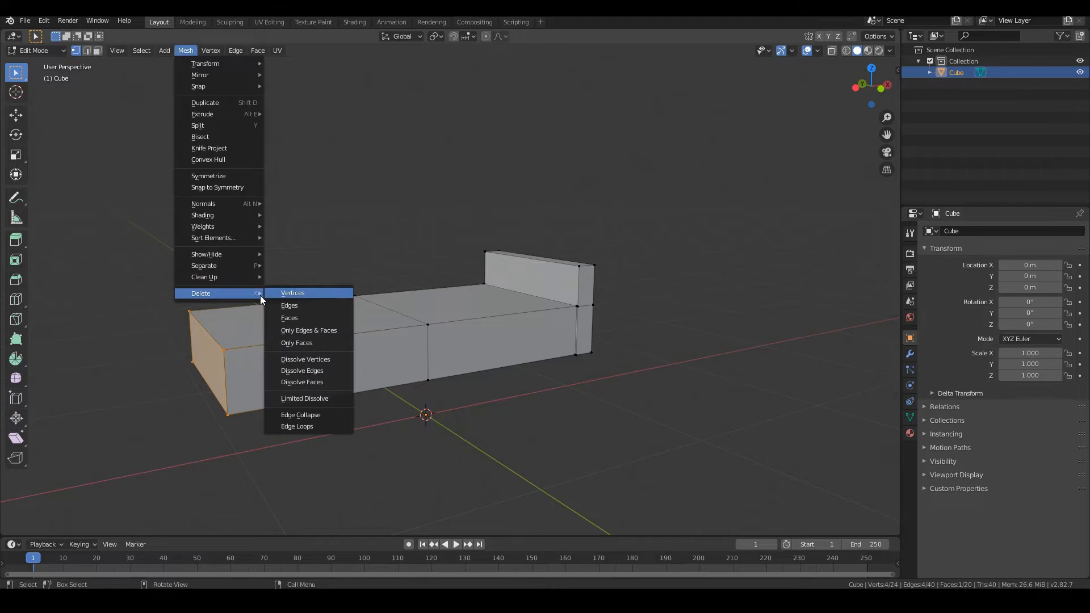
click(287, 292)
Add a Mirror modifier on the X axis to recreate the other half of the slab and arm
middle_drag(130, 503, 656, 402)
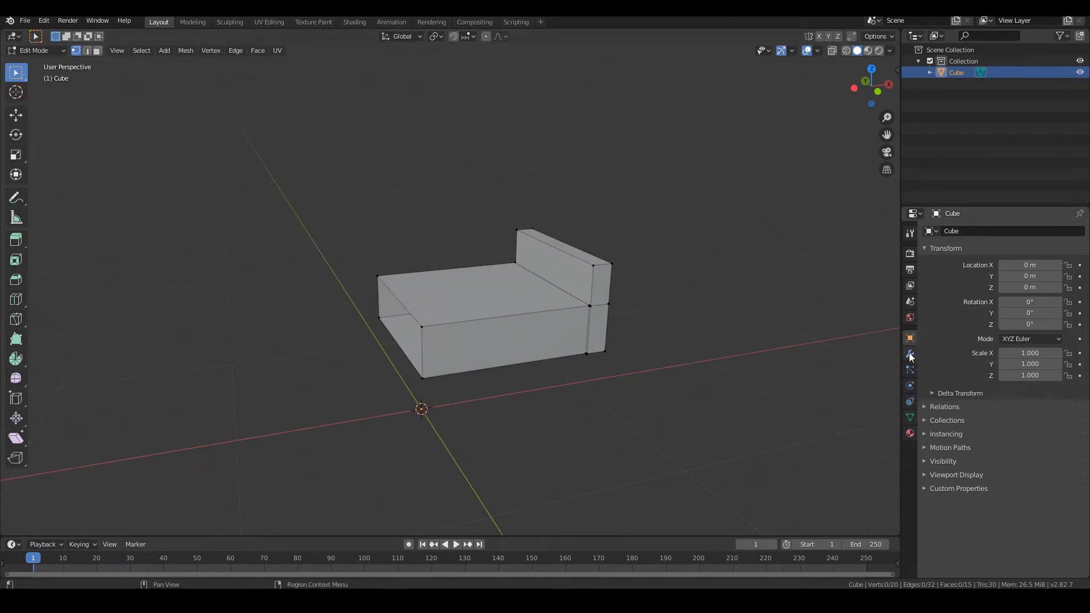
click(909, 355)
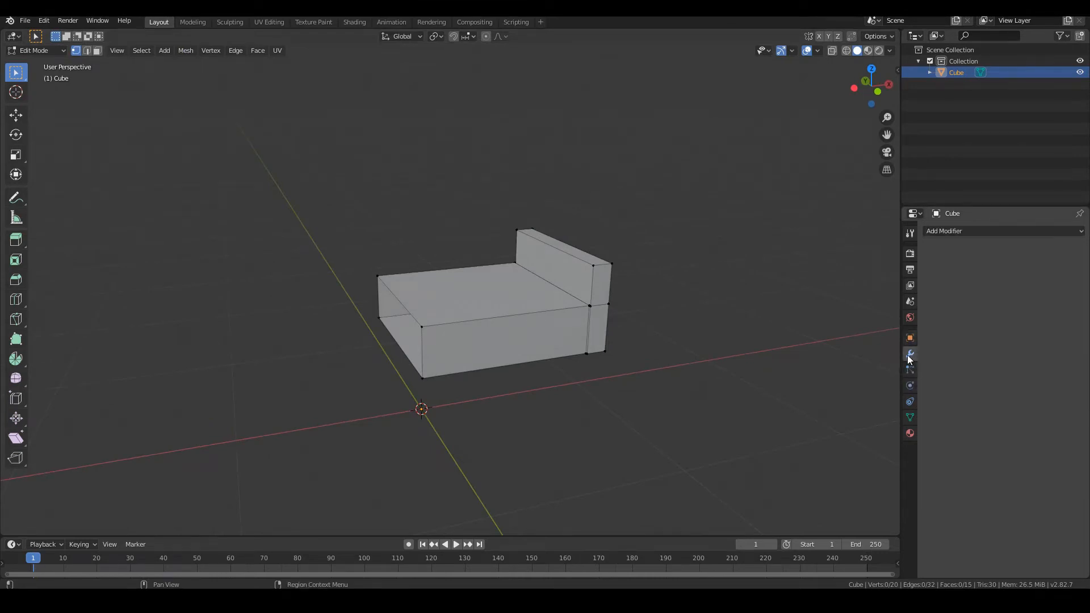
click(961, 231)
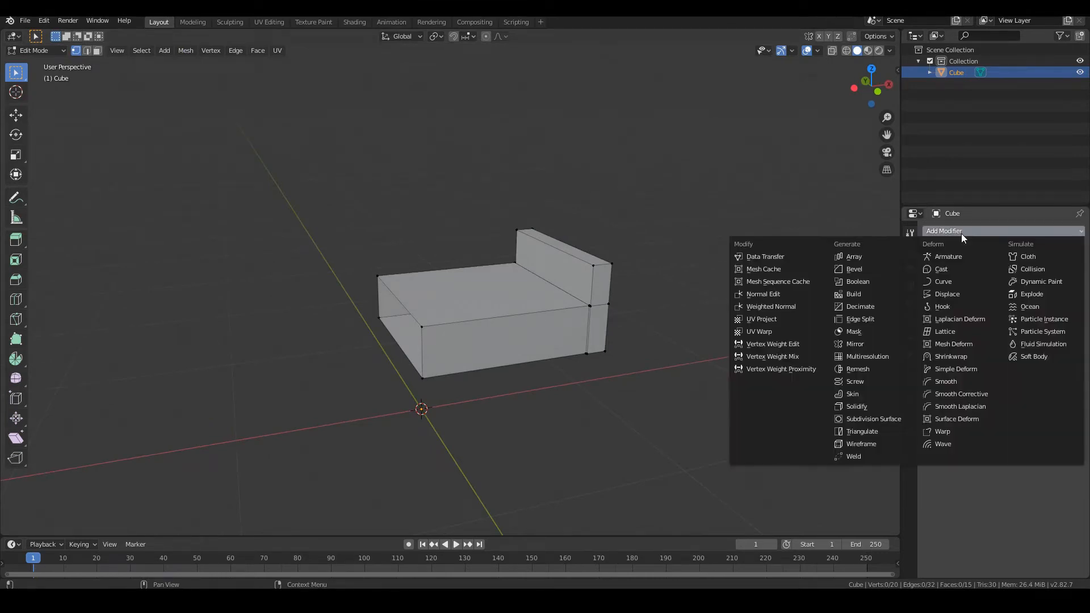
click(855, 344)
middle_drag(396, 354, 485, 224)
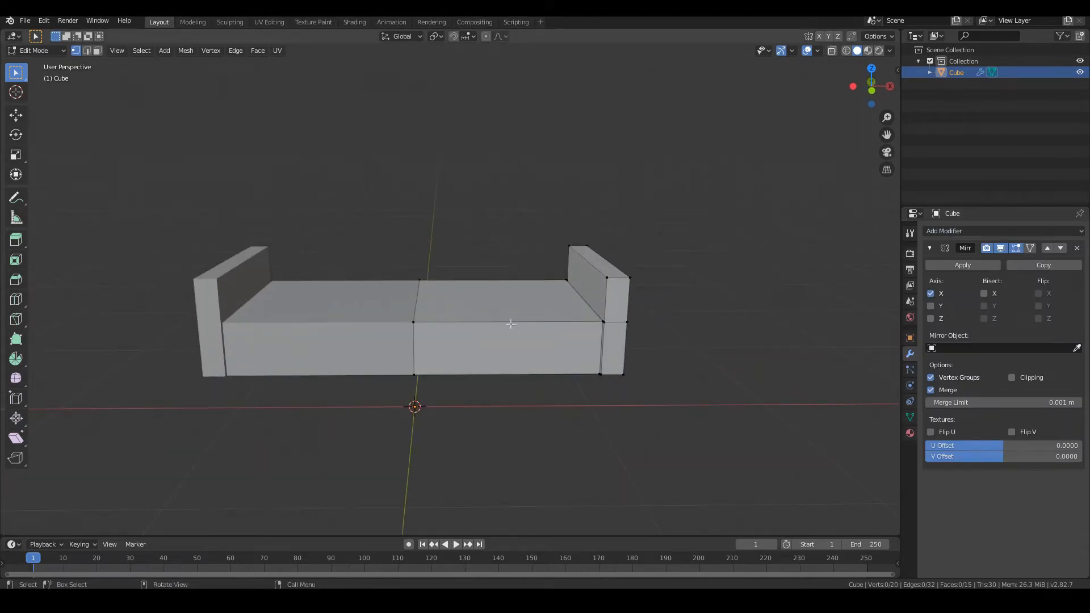
Try moving the arm's upper outer corner vertex to test how the mirrored side follows
click(16, 116)
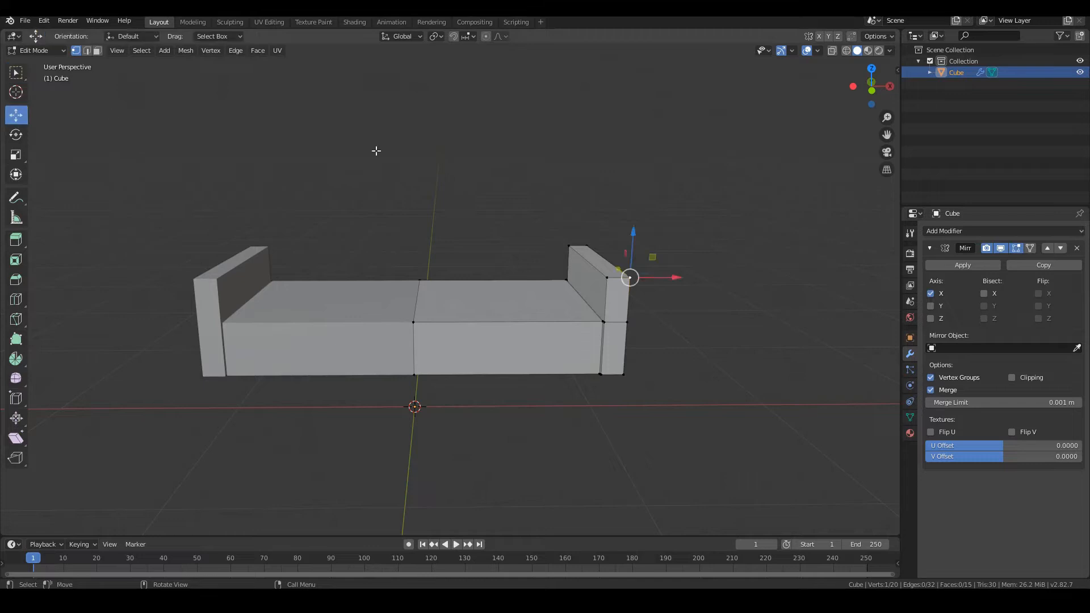
drag(738, 278, 755, 302)
click(625, 283)
drag(631, 261, 570, 279)
click(600, 278)
middle_drag(228, 255, 261, 262)
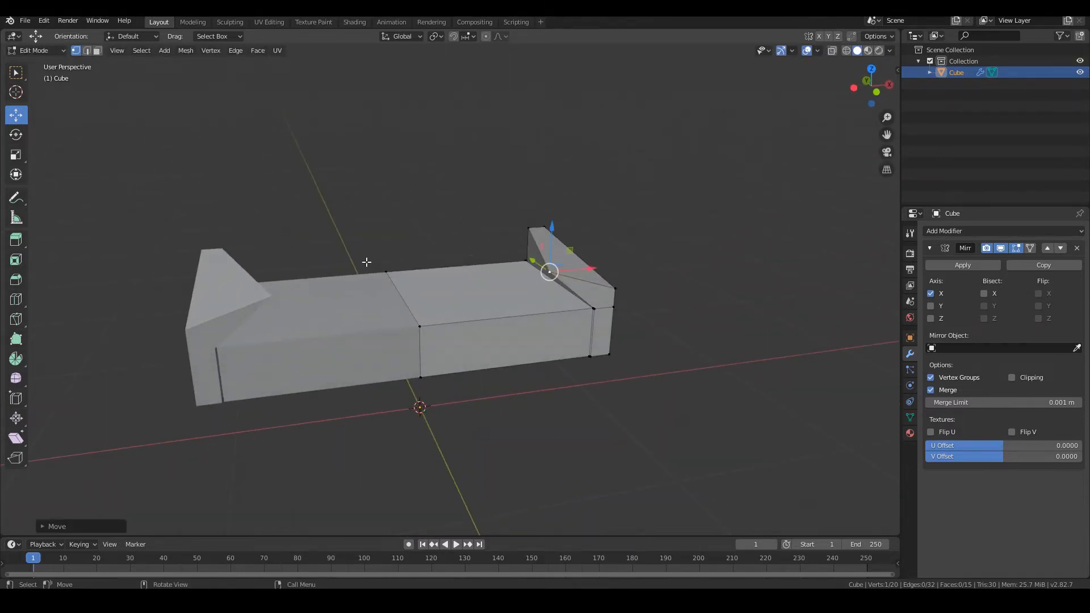
Duplicate the slab's long side face on the positive Y side and offset the copy about 0.013 m along Y
middle_drag(475, 277, 508, 458)
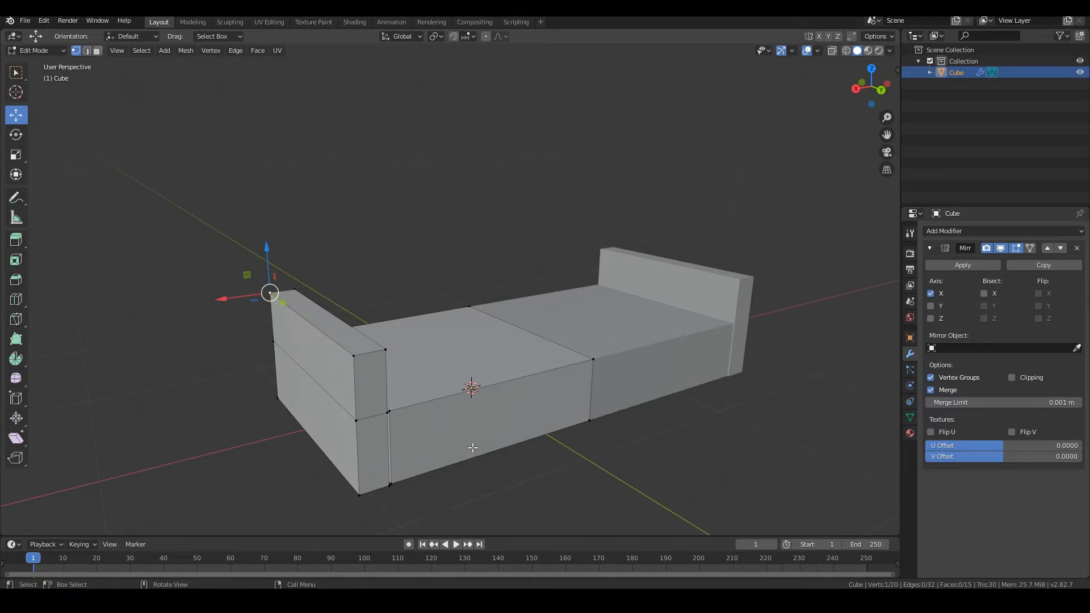
middle_drag(437, 438, 424, 429)
click(97, 50)
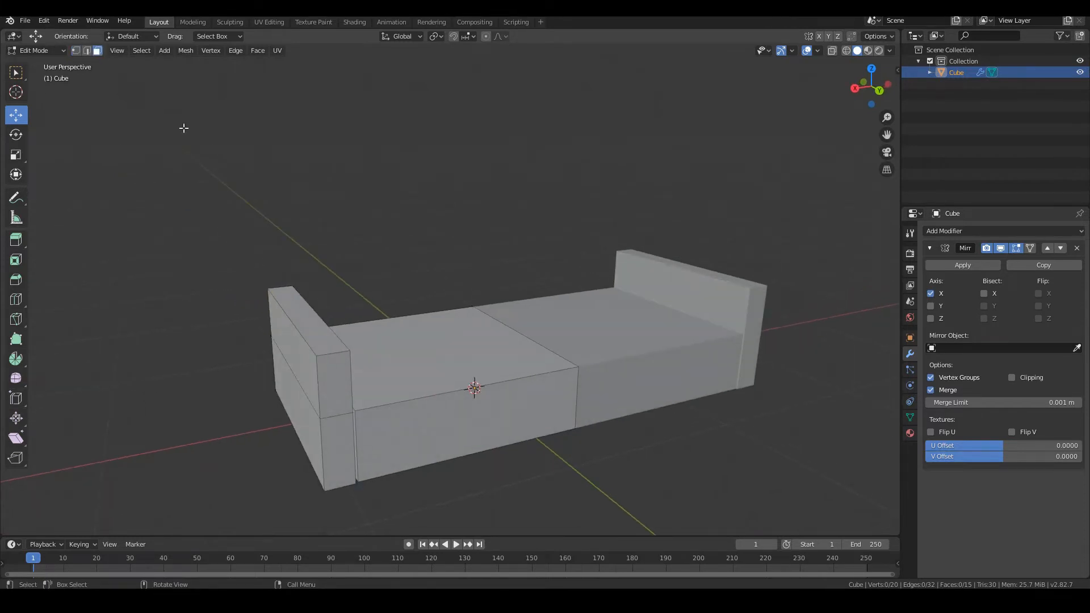
click(427, 413)
middle_drag(292, 445, 238, 432)
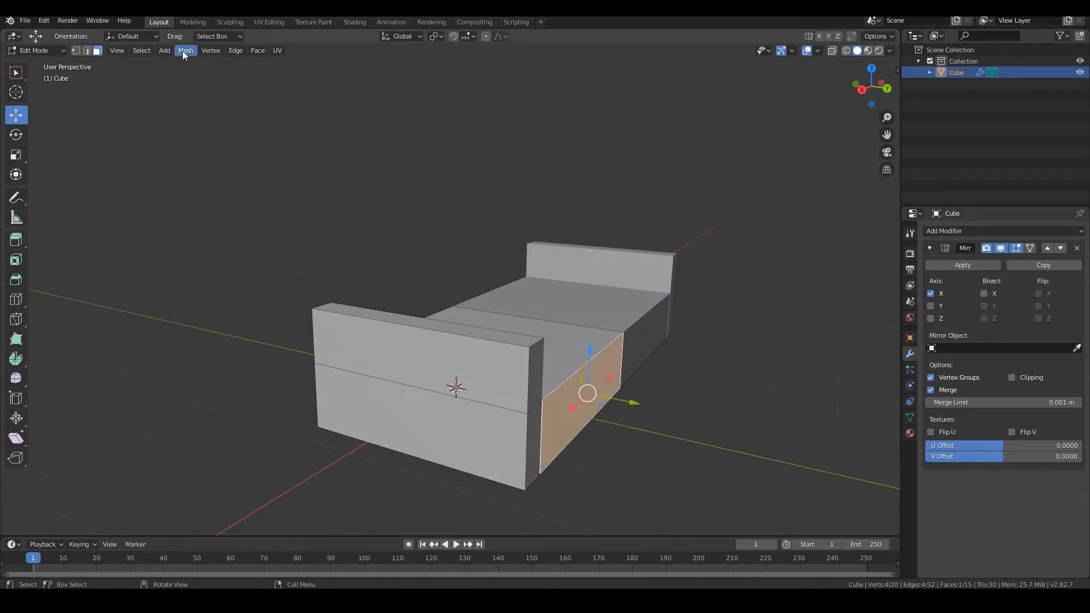
click(182, 50)
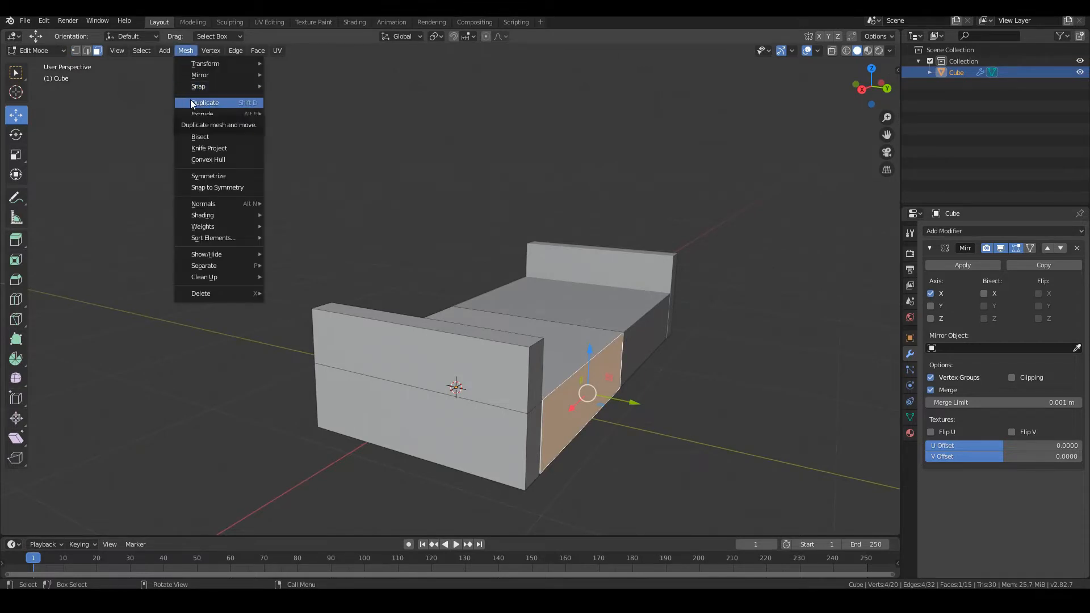
click(190, 101)
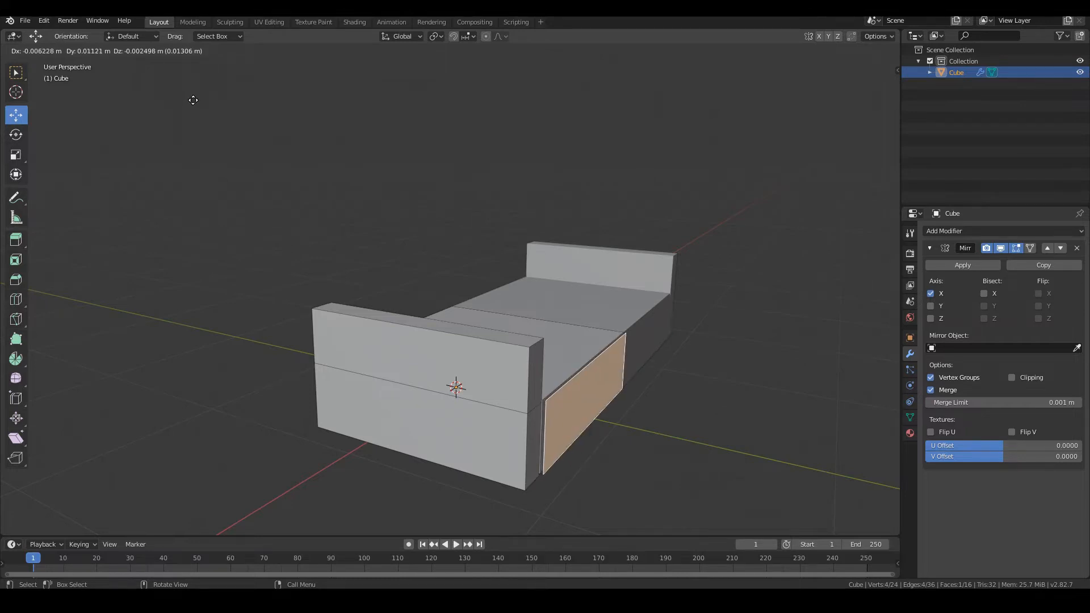
key(y)
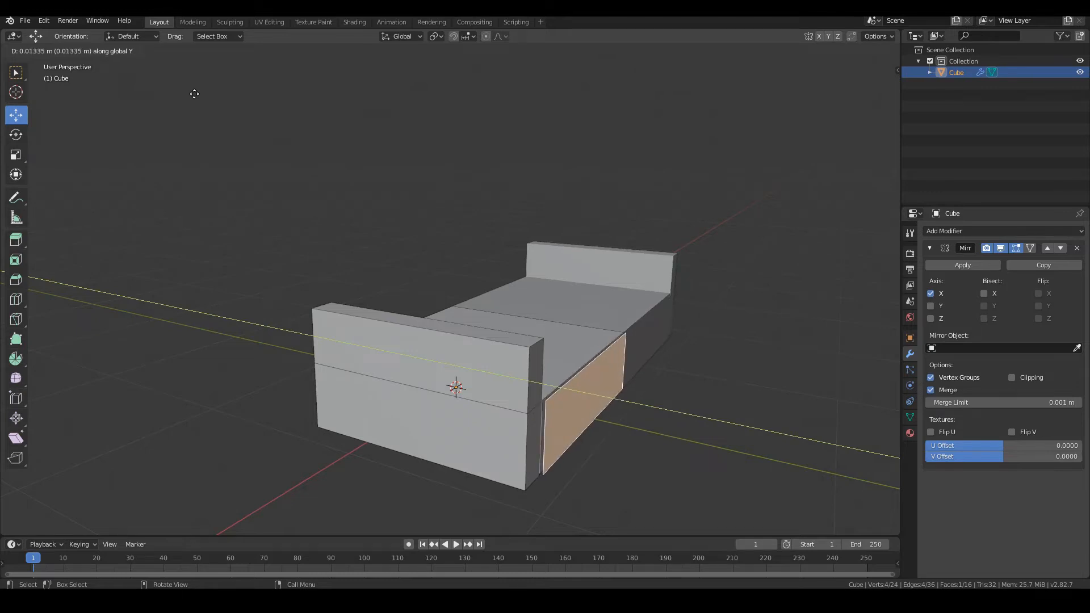
click(194, 93)
Extrude the duplicated face outward along Y into a separate block for the backrest's lower part
middle_drag(194, 94, 6, 145)
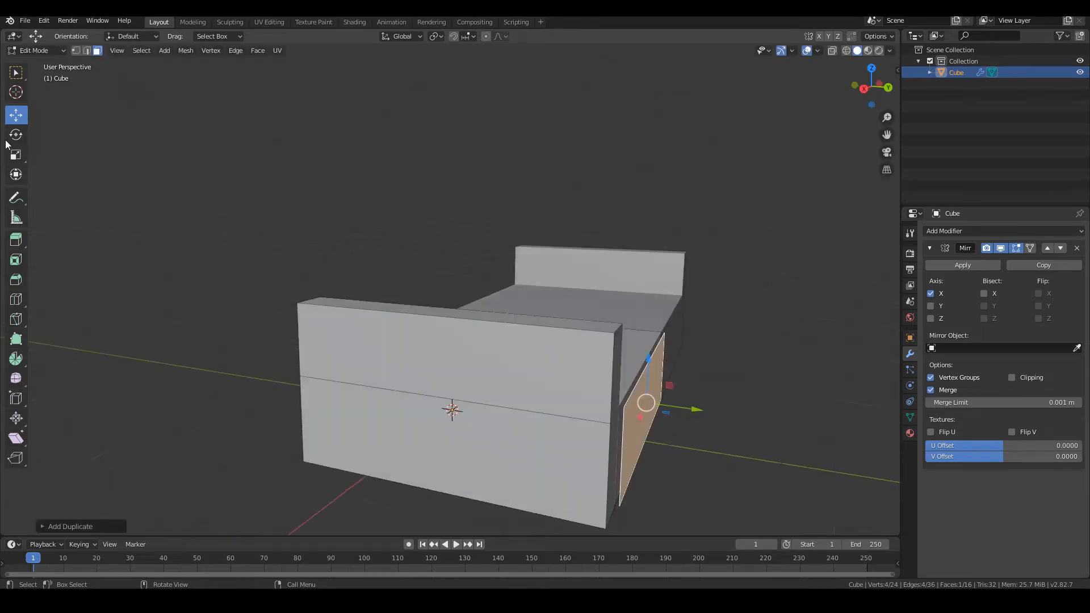
click(16, 239)
drag(691, 408, 729, 410)
scroll(709, 411, down, 2)
mouse_move(689, 416)
middle_down()
mouse_move(703, 407)
mouse_move(645, 430)
mouse_move(689, 416)
middle_up()
key(KP_3)
scroll(689, 416, up, 3)
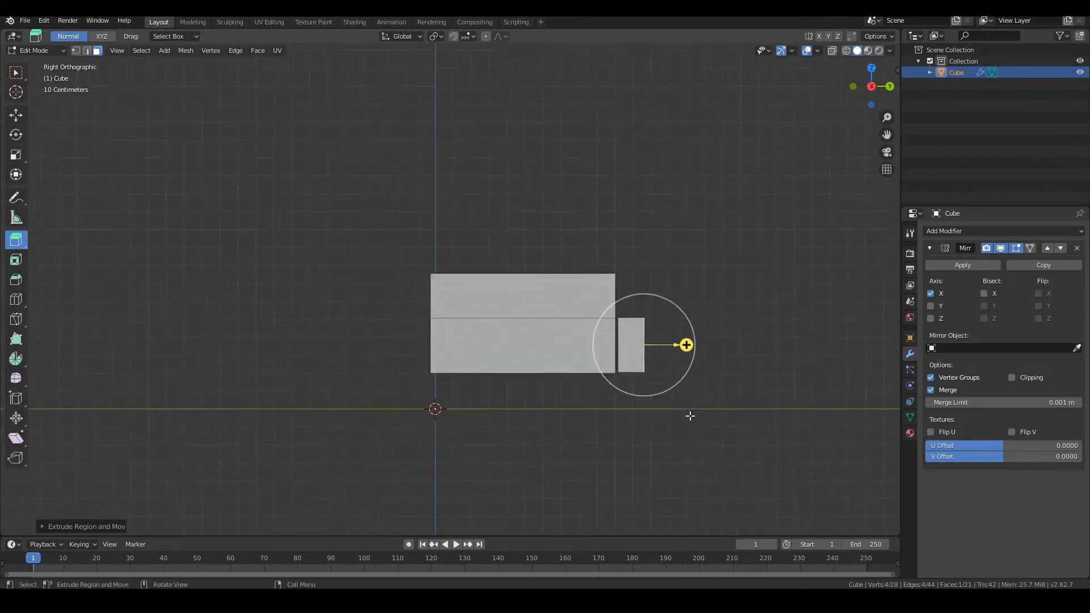
scroll(711, 433, up, 1)
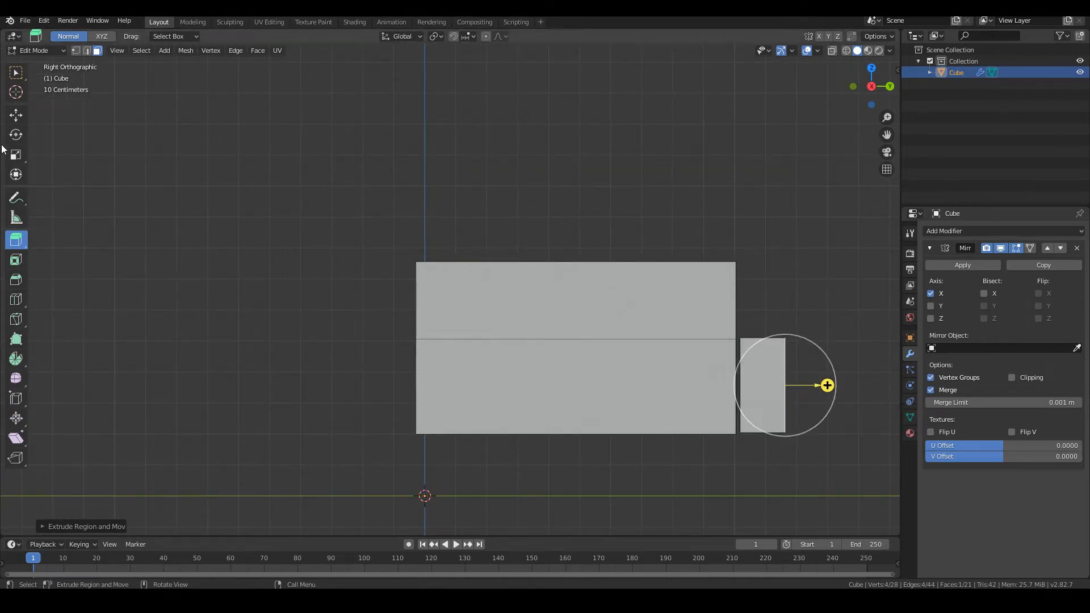
Extrude the top face of the separate rear block upward so the backrest stands well above the arms
middle_drag(288, 126, 265, 180)
click(675, 349)
middle_drag(674, 349, 671, 316)
drag(681, 299, 685, 151)
middle_drag(574, 299, 460, 318)
middle_drag(698, 352, 654, 366)
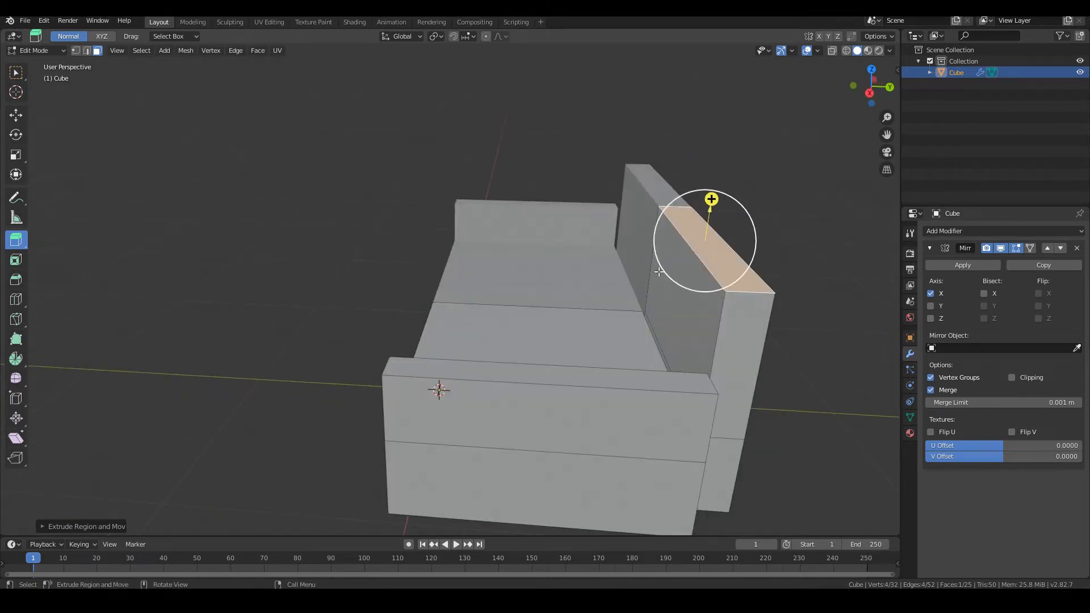
Move the backrest's inner top edge backward along Y so its front surface slopes
click(88, 51)
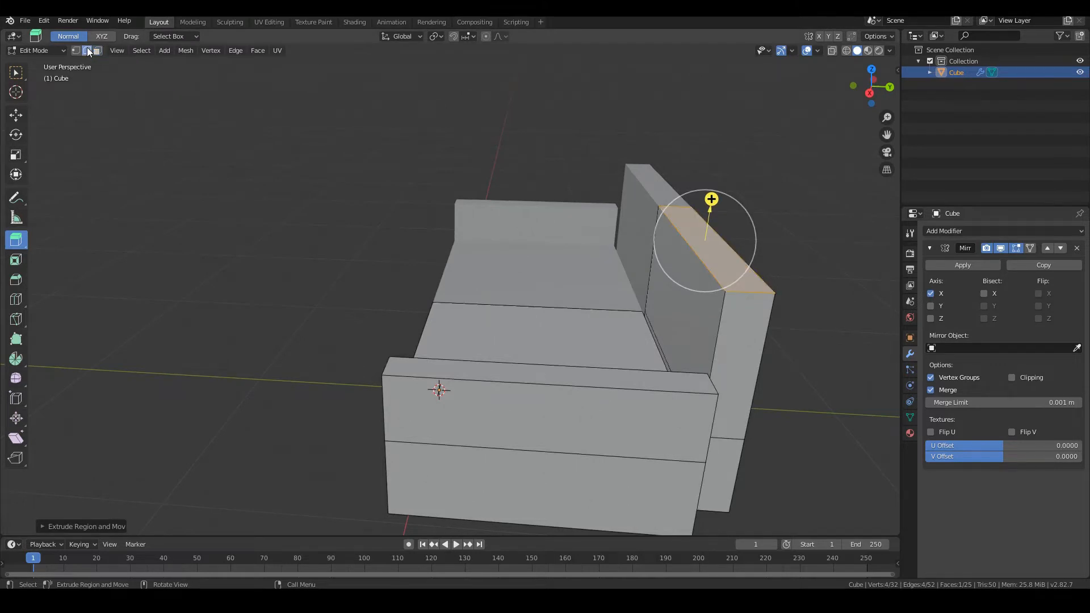
click(688, 246)
middle_drag(631, 318, 618, 321)
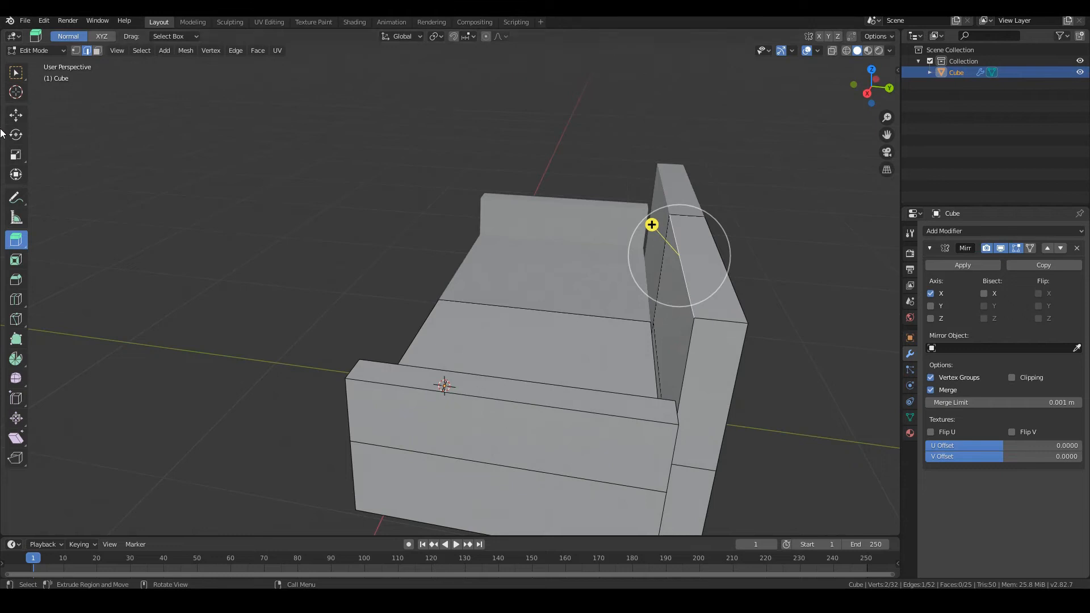
click(16, 114)
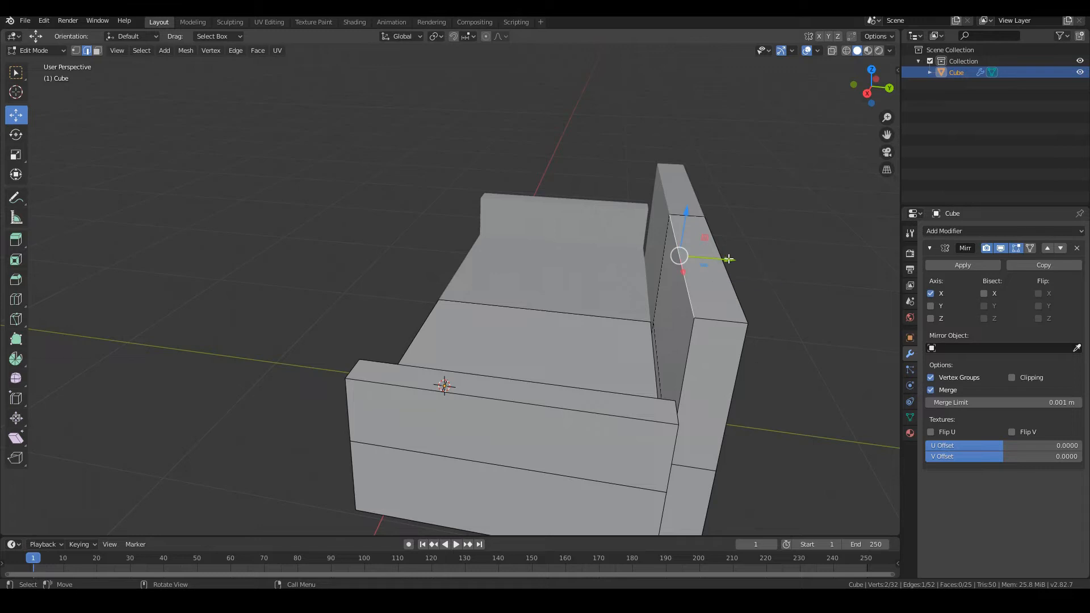
drag(729, 259, 752, 251)
middle_drag(458, 352, 444, 326)
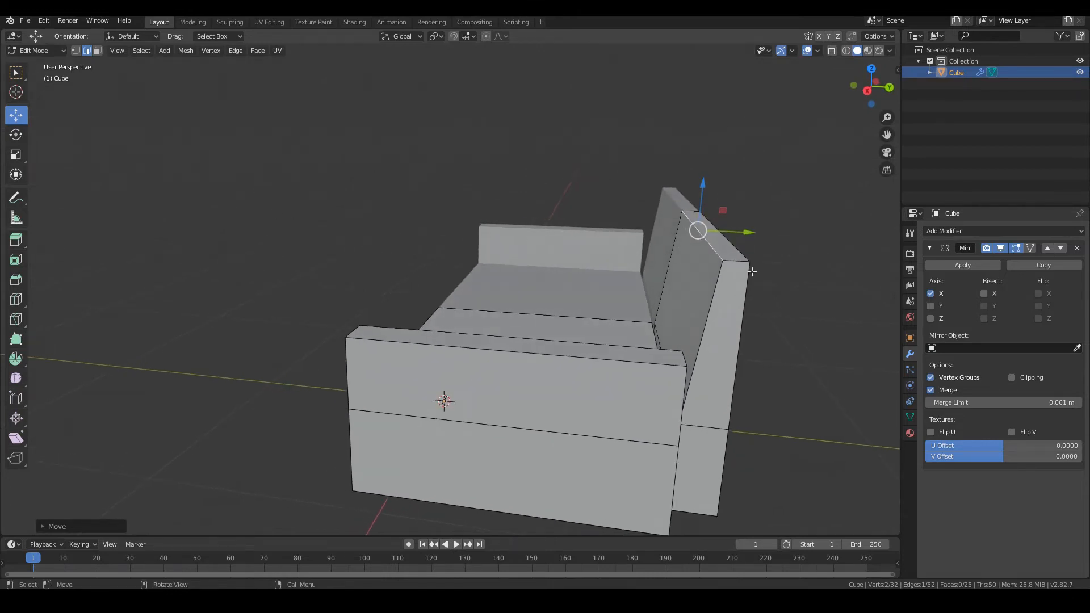
middle_drag(709, 423, 700, 458)
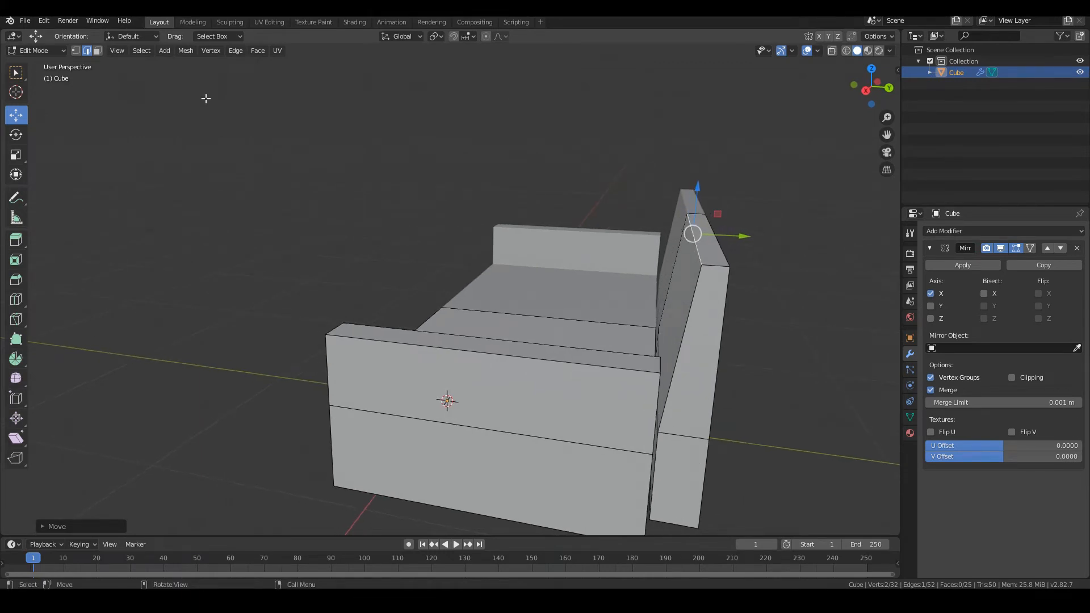
key(l)
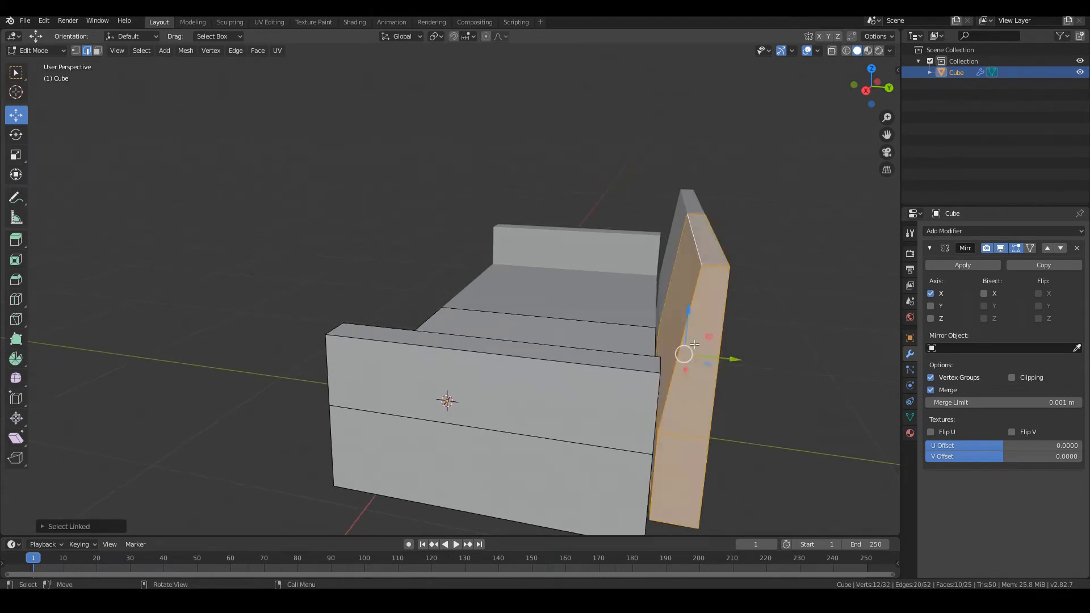
middle_drag(695, 344, 698, 347)
key(g)
right_click(782, 252)
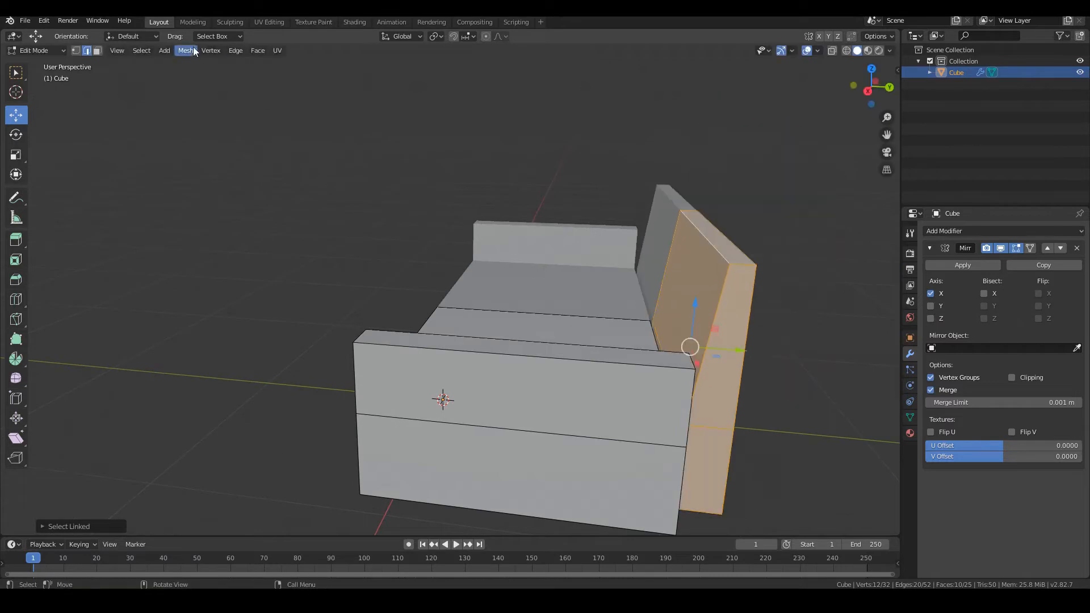
click(187, 52)
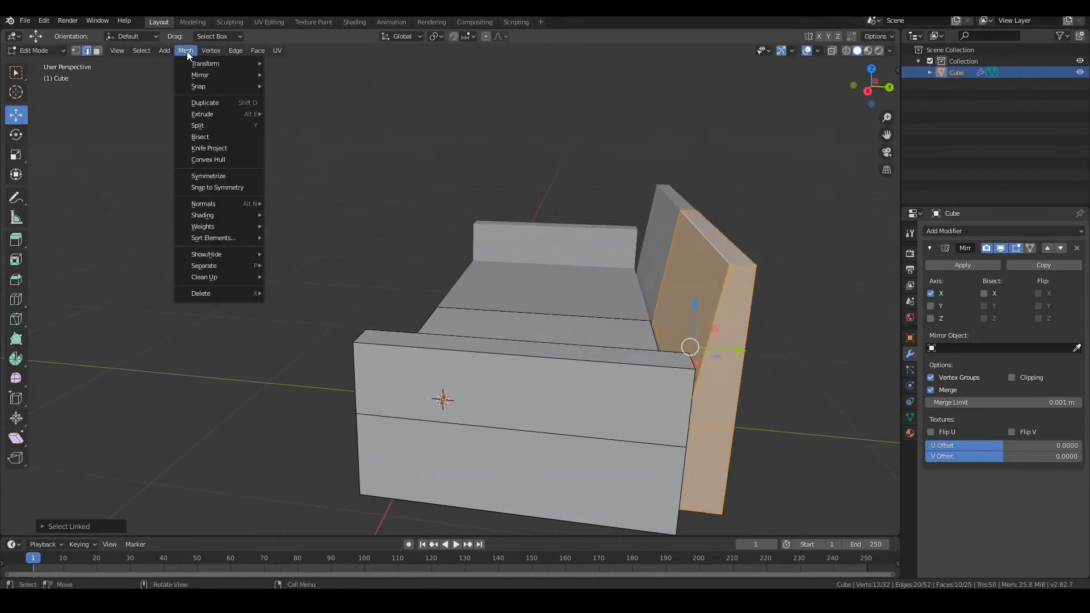
click(691, 259)
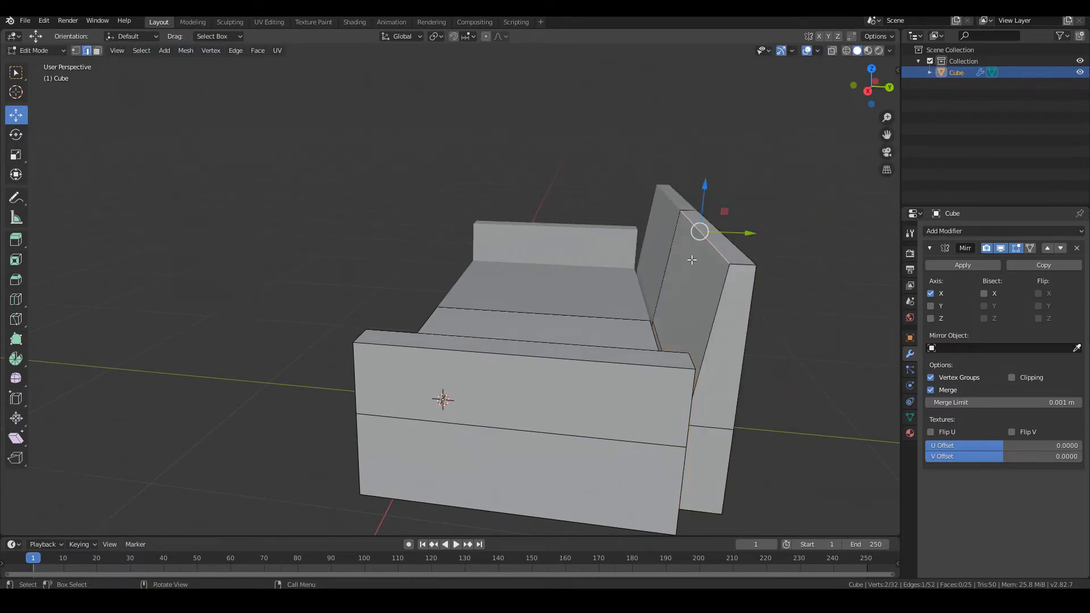
Select all geometry linked to the backrest's inner top edge
click(144, 51)
mouse_move(180, 243)
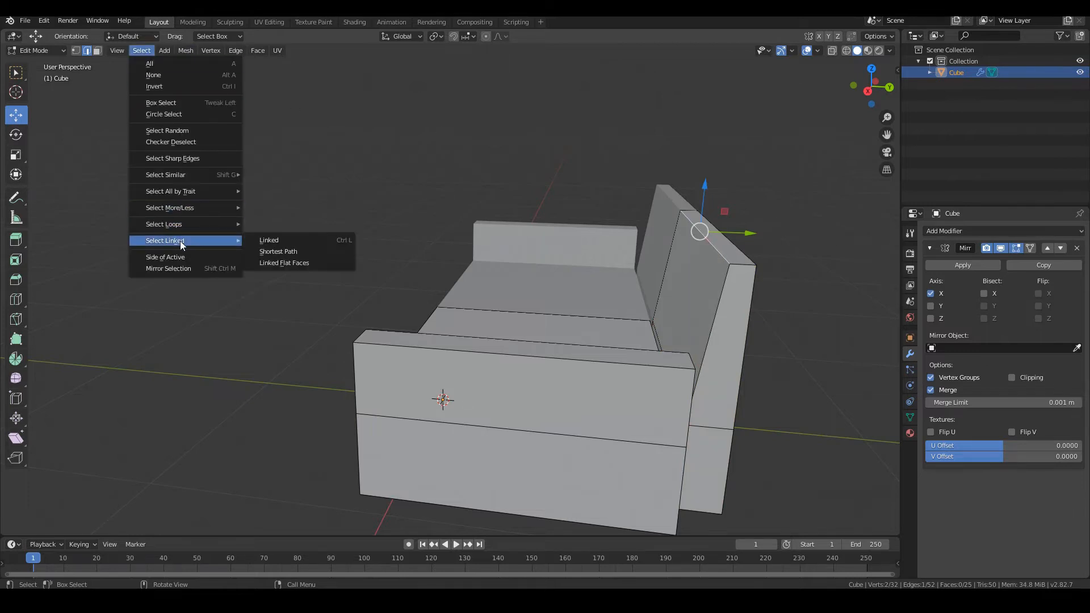
click(285, 240)
middle_drag(284, 240, 578, 379)
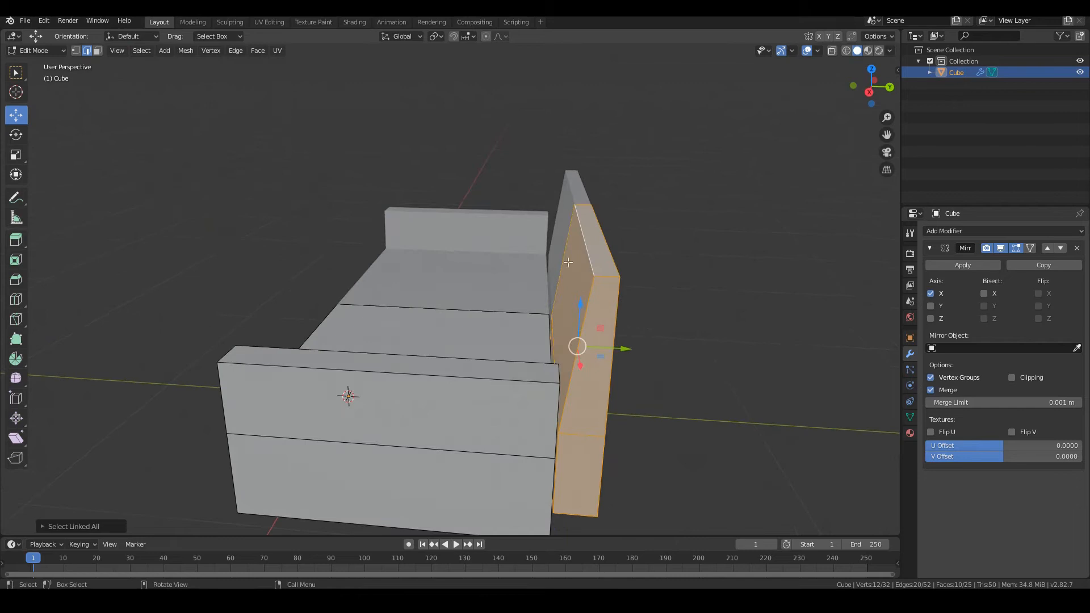
key(g)
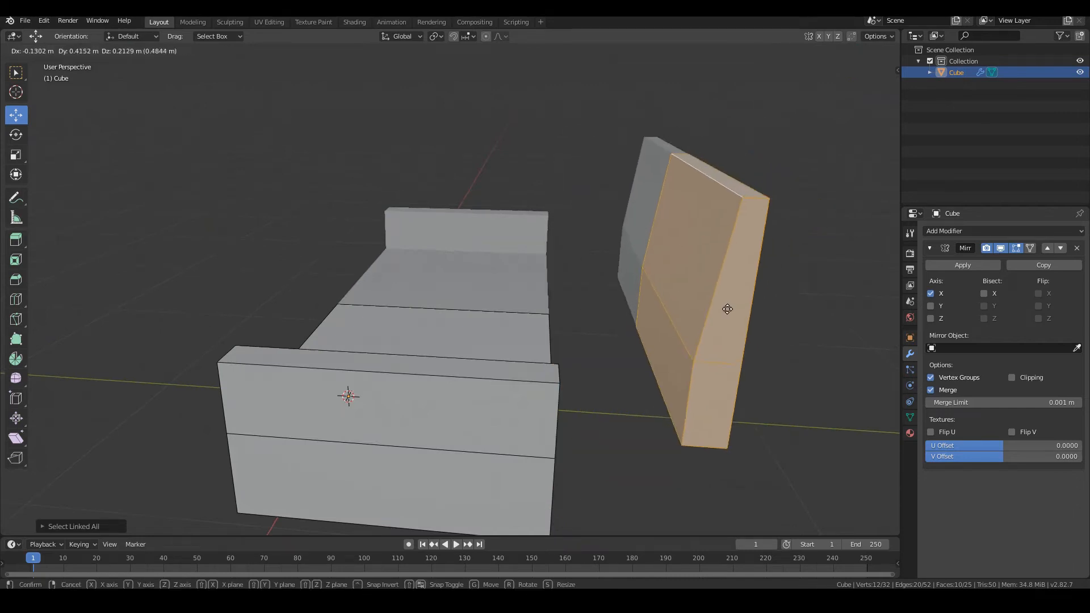
right_click(725, 309)
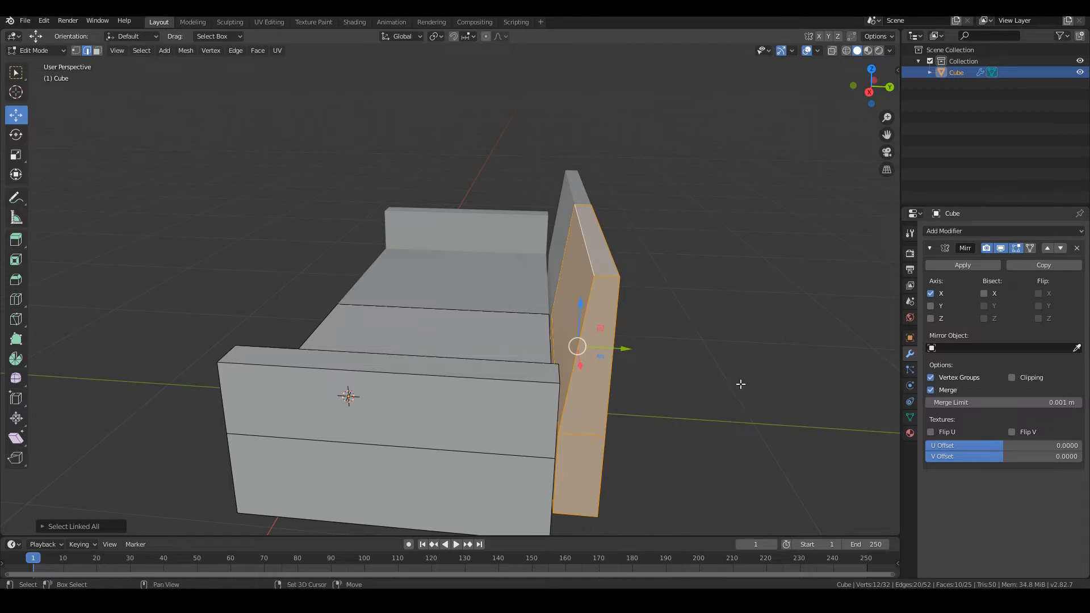
shift+middle_drag(739, 382, 708, 295)
key(g)
right_click(730, 316)
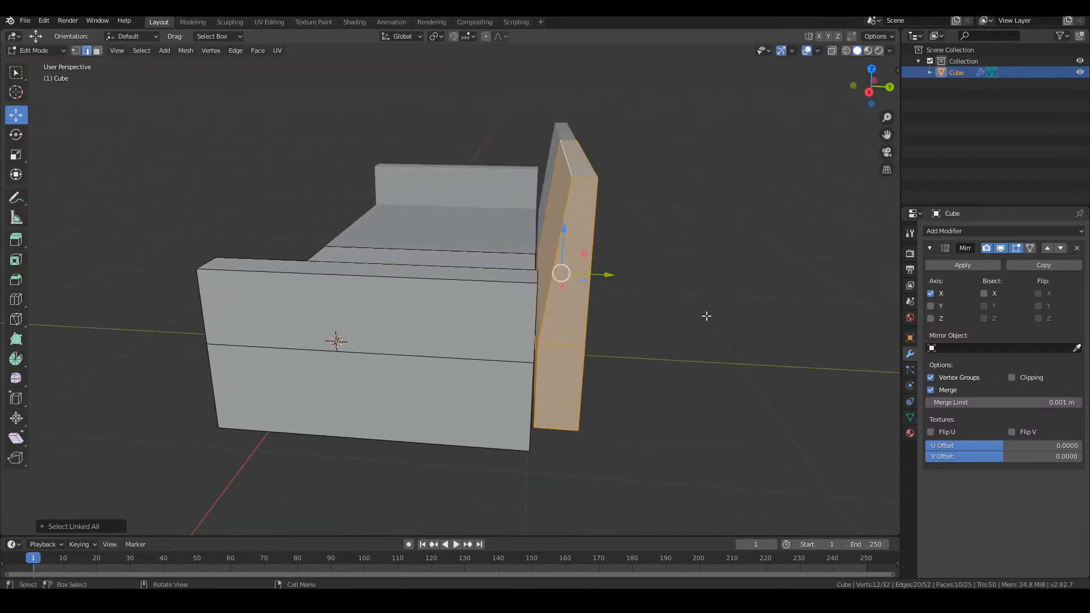
Move the whole linked backrest slightly along Y toward the seat to close the gap
scroll(580, 305, up, 2)
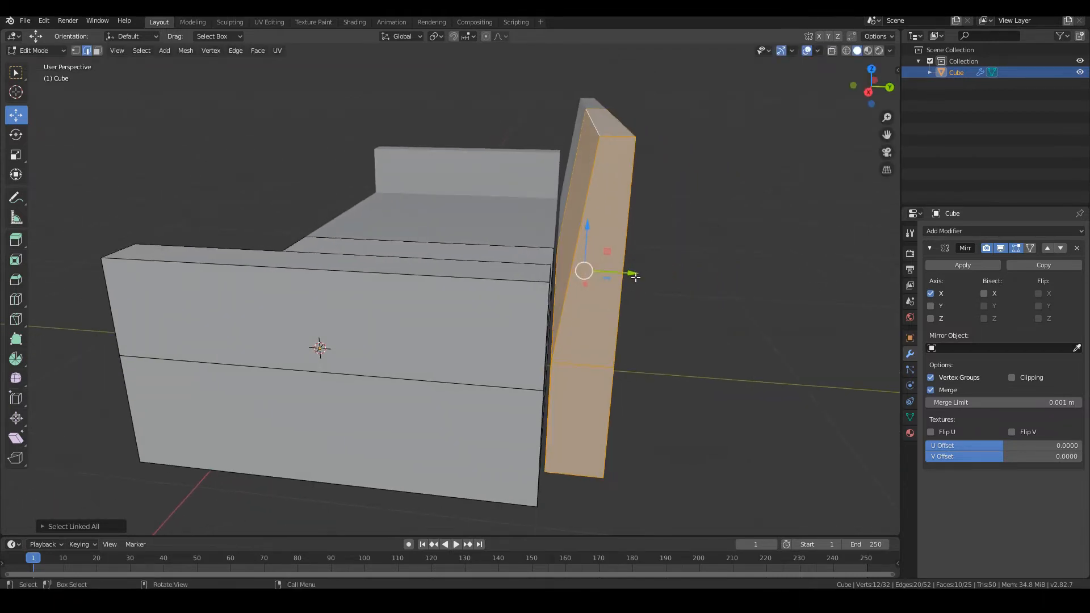
drag(634, 274, 624, 273)
middle_drag(624, 273, 601, 286)
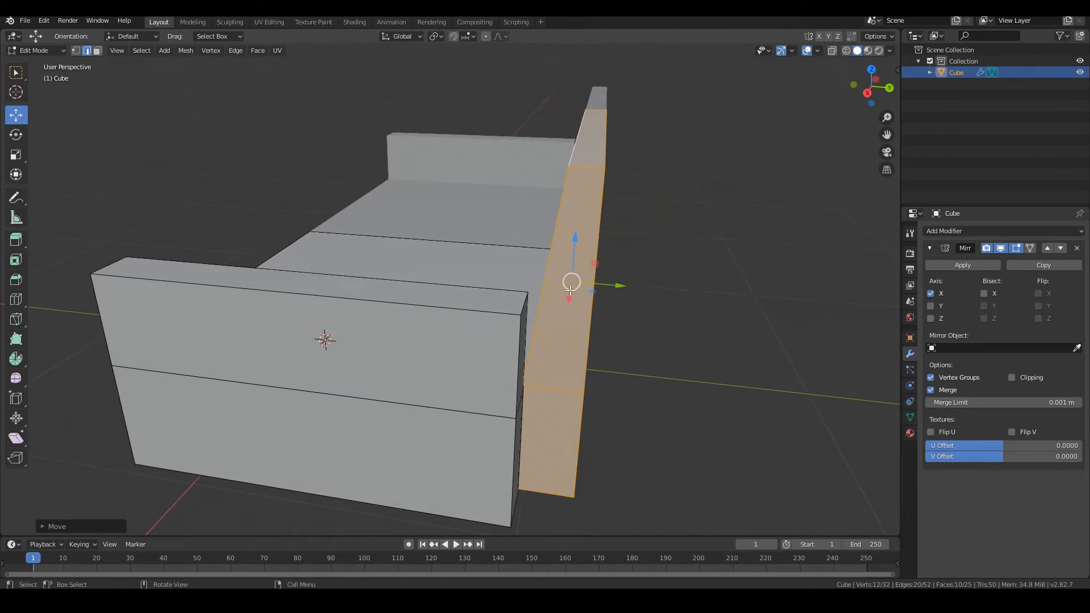
click(608, 282)
key(ctrl+l)
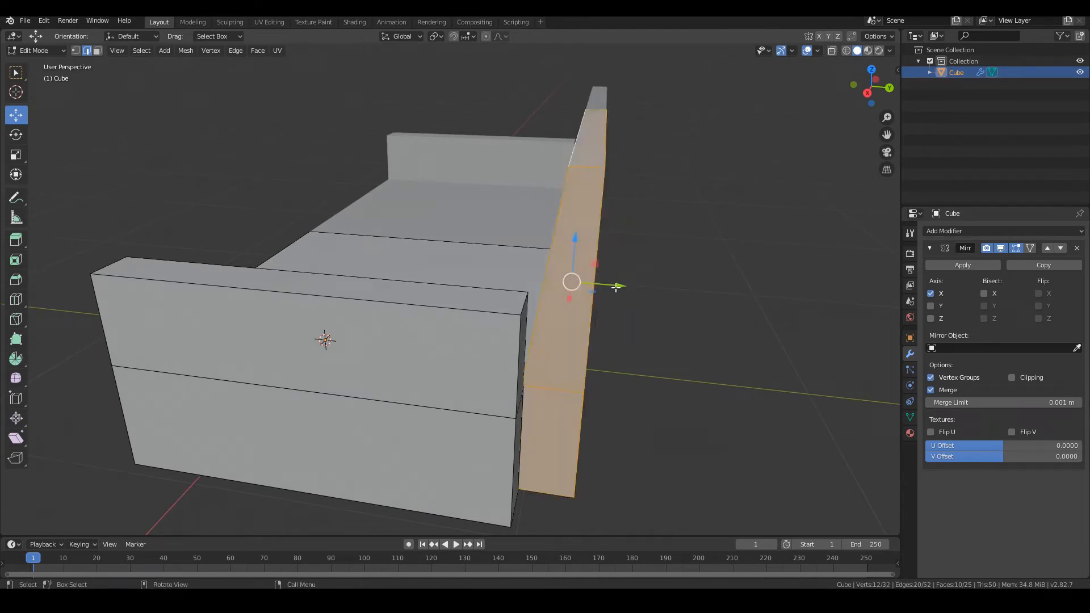
drag(618, 284, 616, 285)
Select the arm's two rear end faces and move them about 0.12 m along Y to extend the arm beside the backrest
middle_drag(616, 284, 318, 398)
click(312, 409)
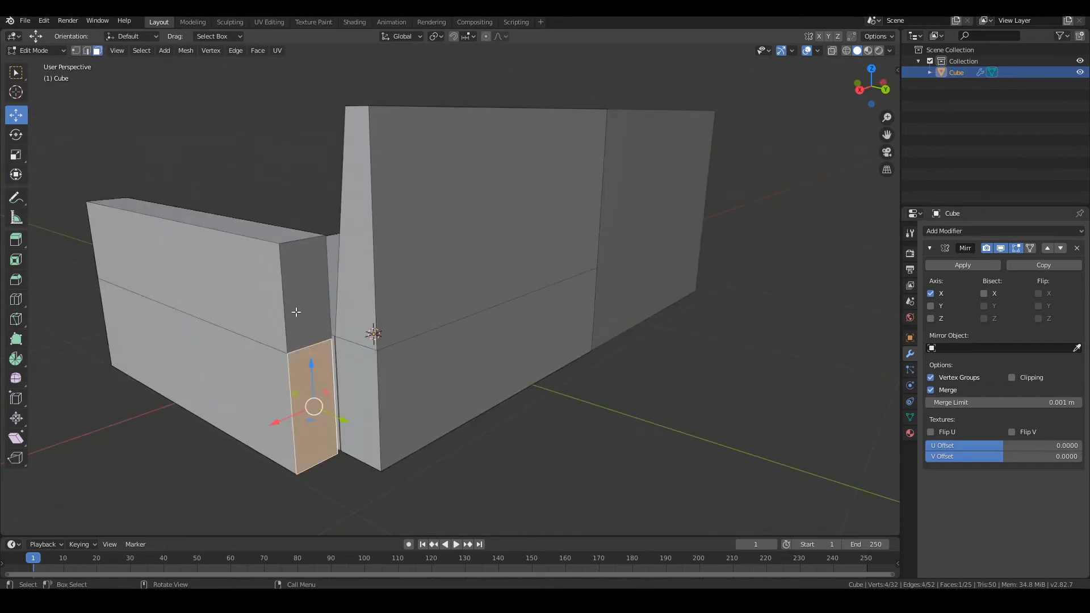
shift+click(315, 305)
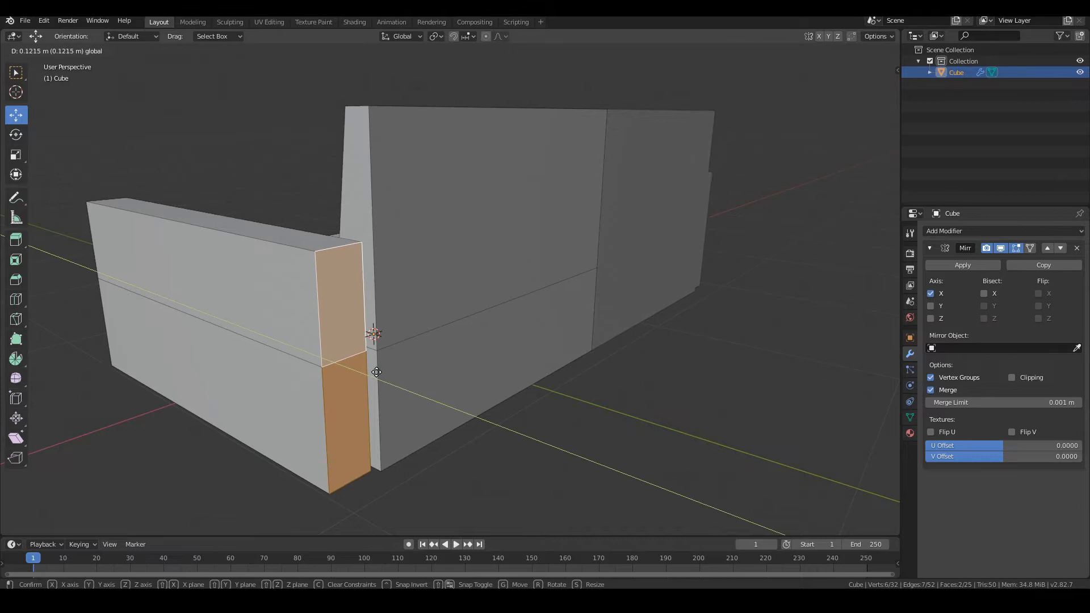
drag(382, 374, 382, 373)
middle_drag(219, 392, 420, 402)
scroll(419, 402, down, 2)
middle_drag(339, 398, 228, 407)
shift+middle_drag(526, 383, 443, 205)
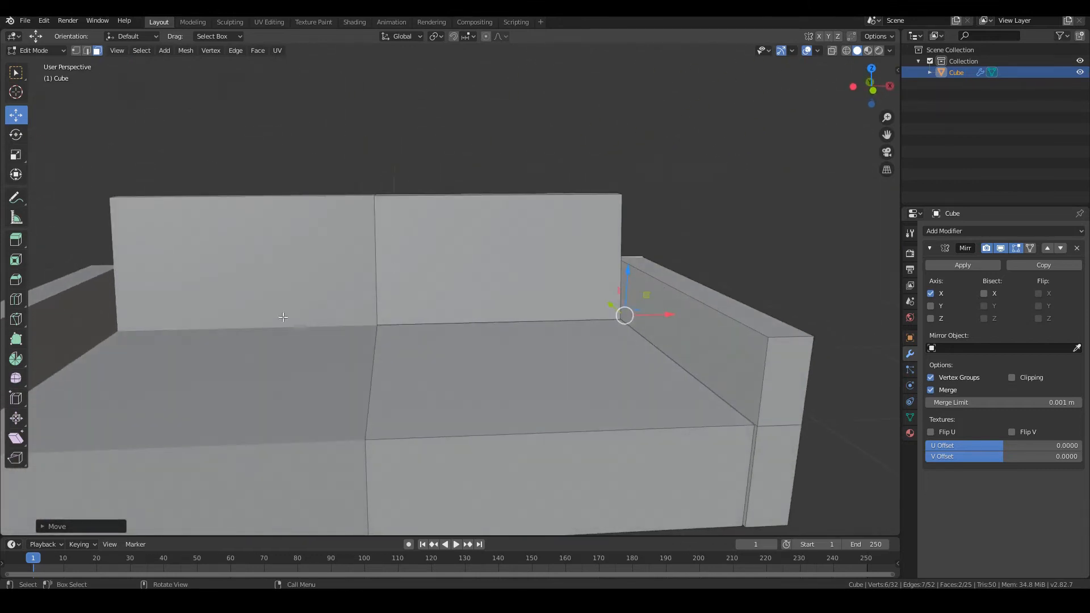
Place the 3D cursor on the seat near the base of the backrest on the unmirrored half
middle_drag(283, 317, 311, 321)
click(454, 360)
click(430, 281)
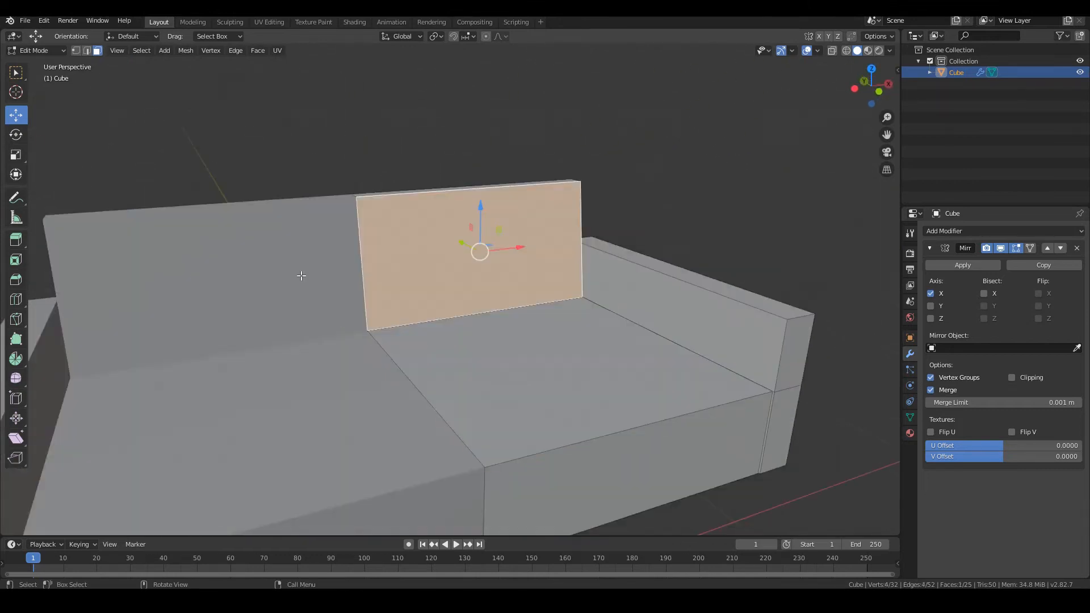
click(15, 94)
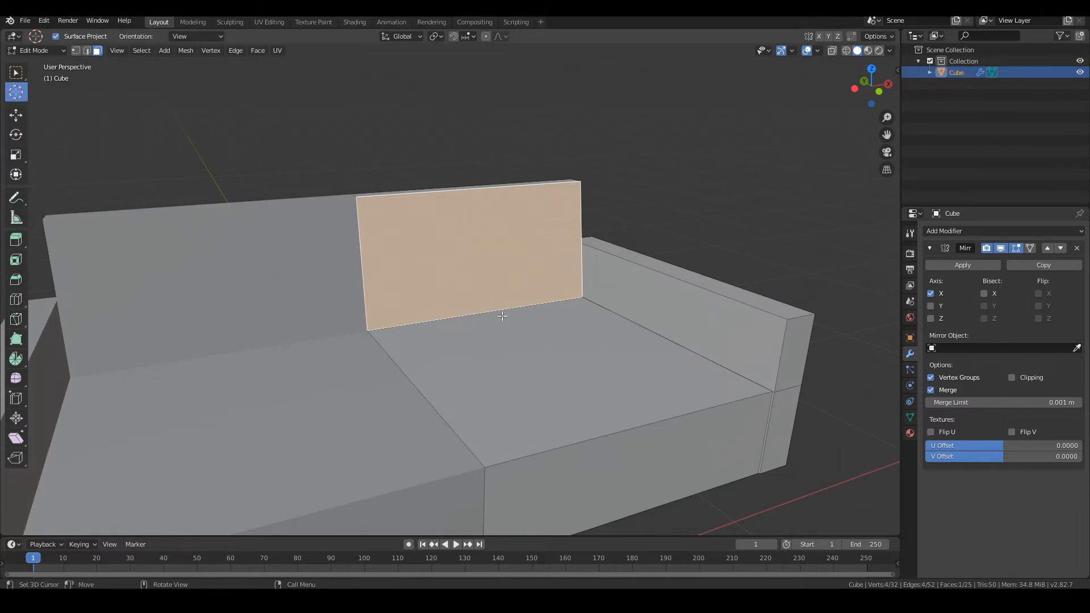
middle_drag(486, 418, 497, 453)
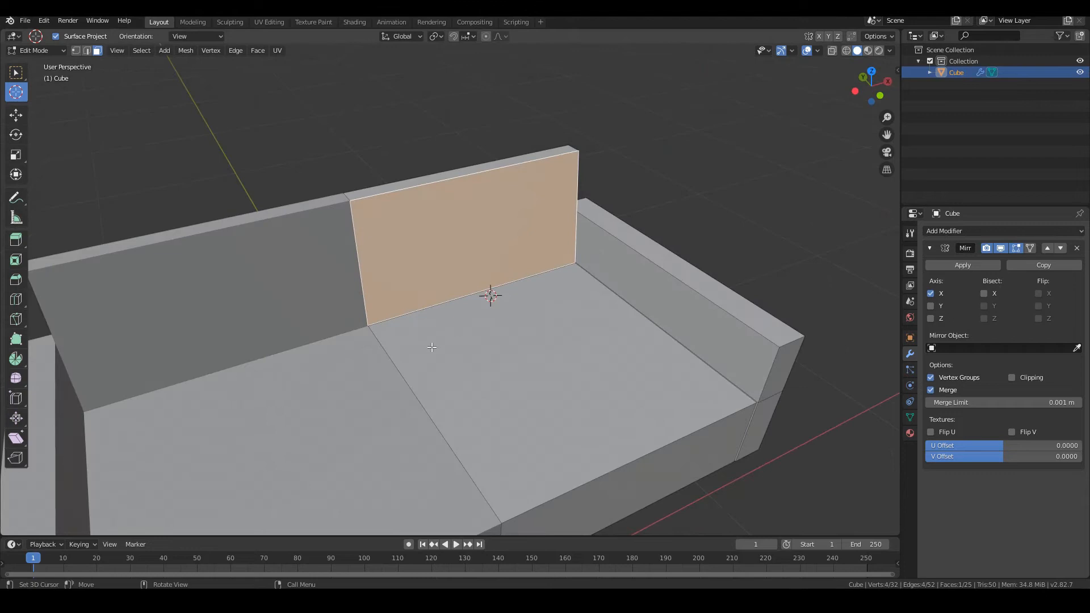
Leave mesh editing and switch to Object Mode with the sofa selected
key(shift+a)
click(37, 51)
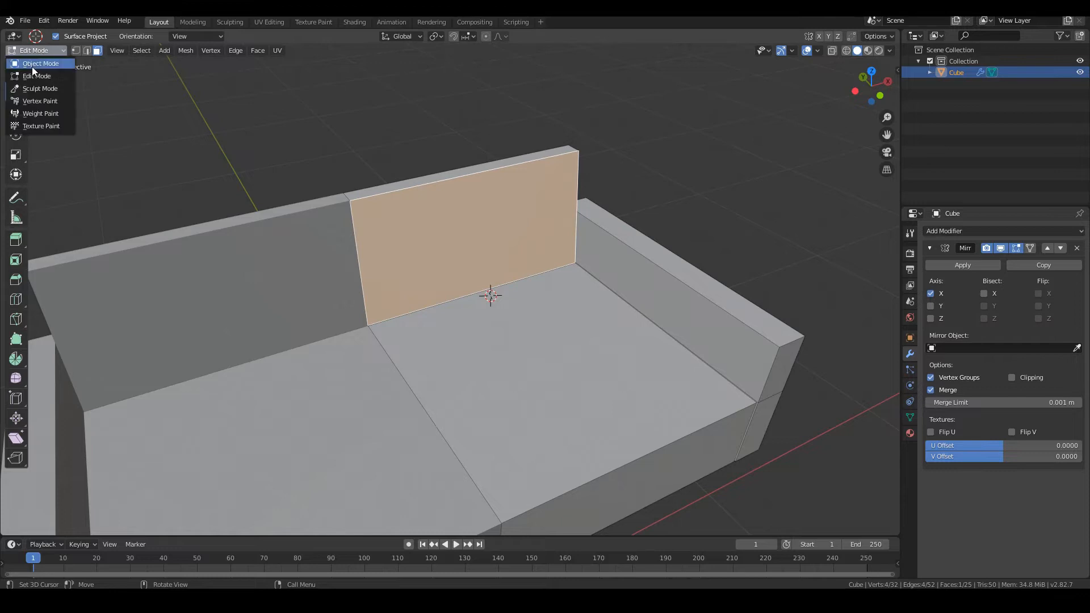
click(32, 67)
middle_drag(481, 367, 494, 340)
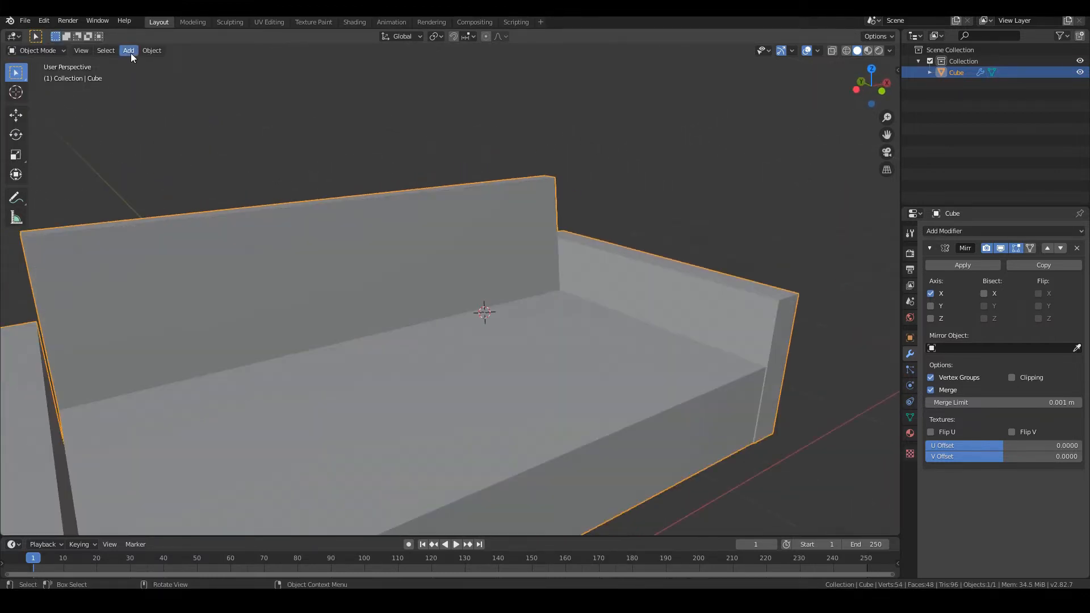
Add a new mesh cube at the 3D cursor on the seat
click(131, 53)
mouse_move(130, 62)
click(245, 71)
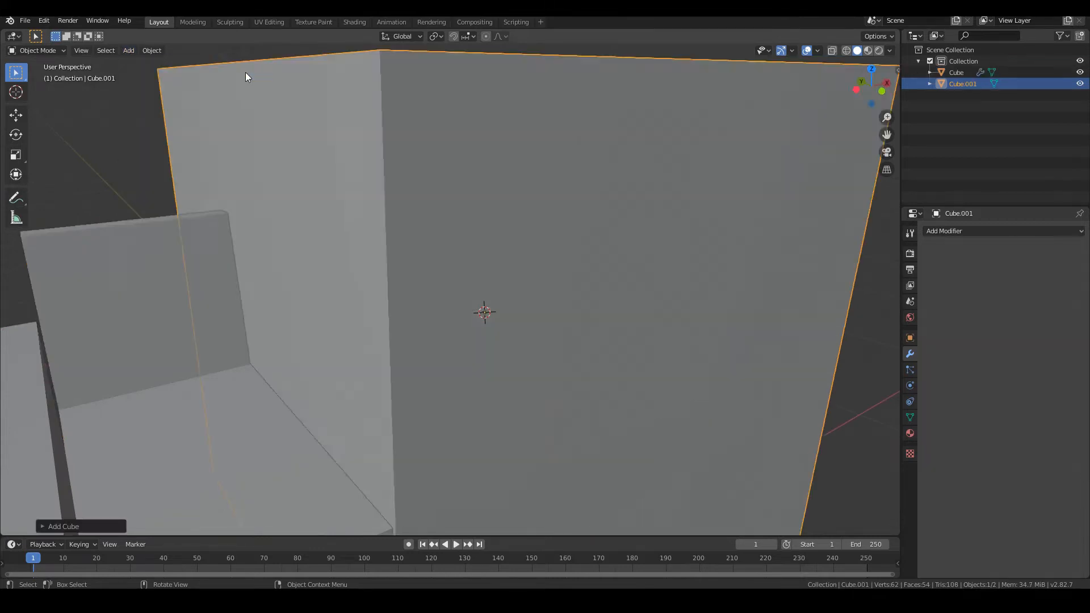
scroll(274, 187, down, 5)
middle_drag(275, 187, 290, 293)
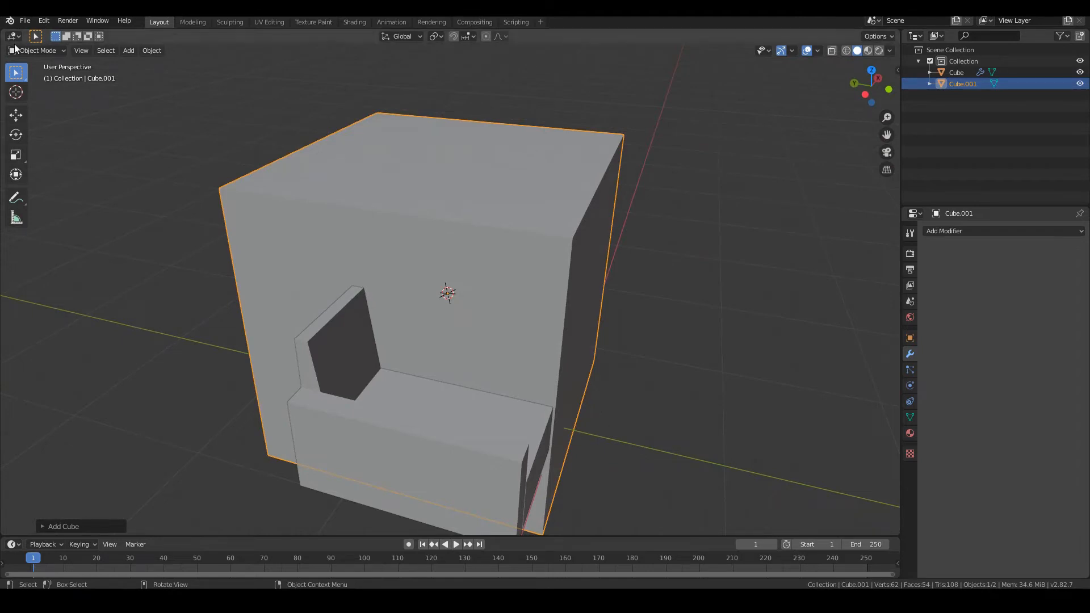
Enter Edit Mode on the new cube, select all its linked geometry and scale it uniformly down to a small block
click(45, 51)
click(41, 71)
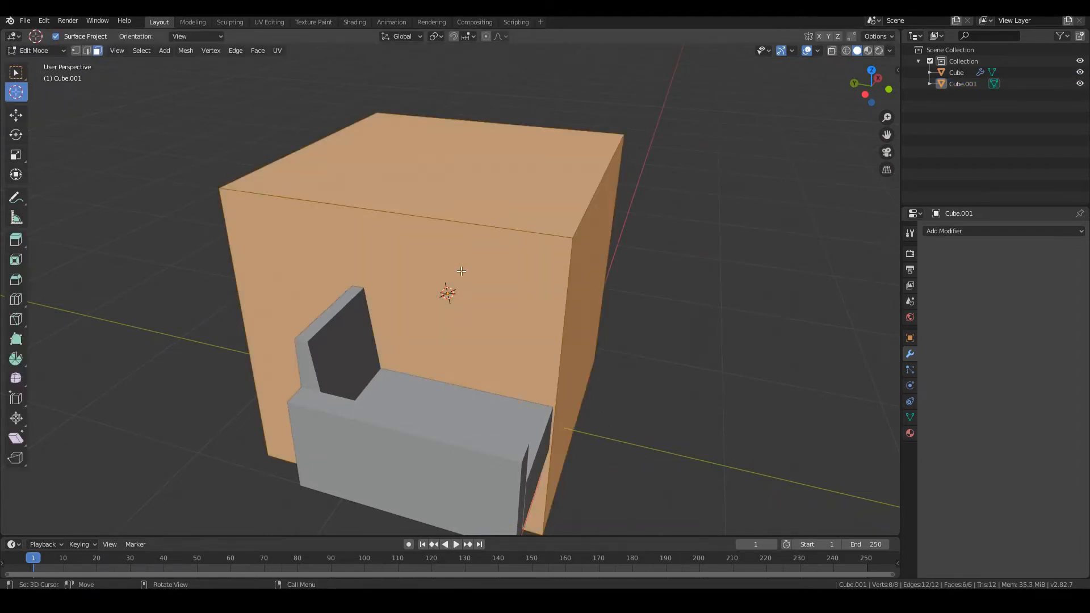
middle_drag(476, 296, 442, 272)
click(16, 154)
drag(706, 154, 645, 209)
click(458, 267)
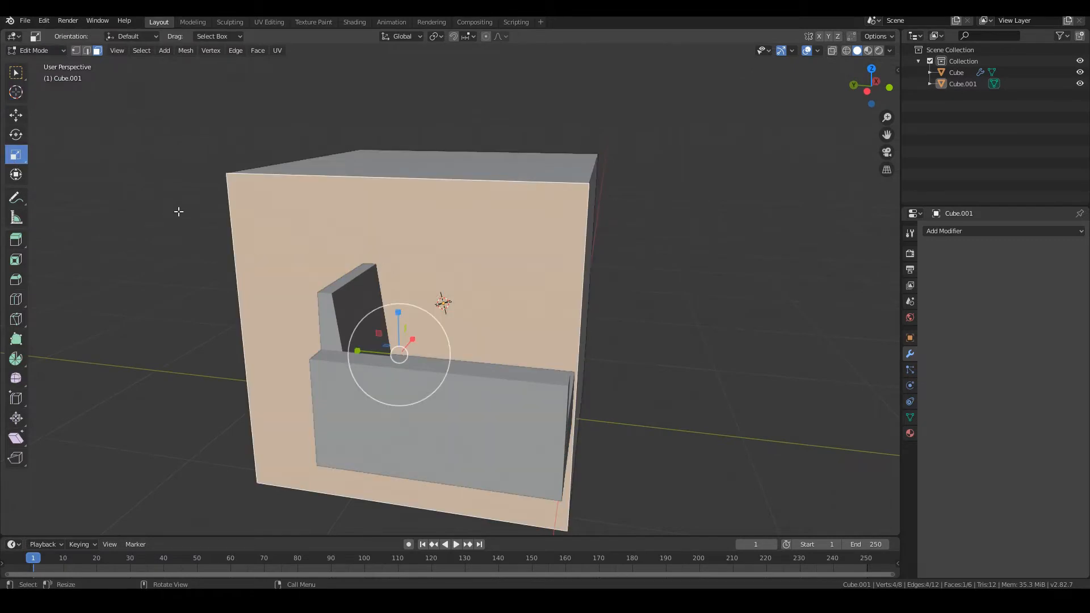
click(141, 50)
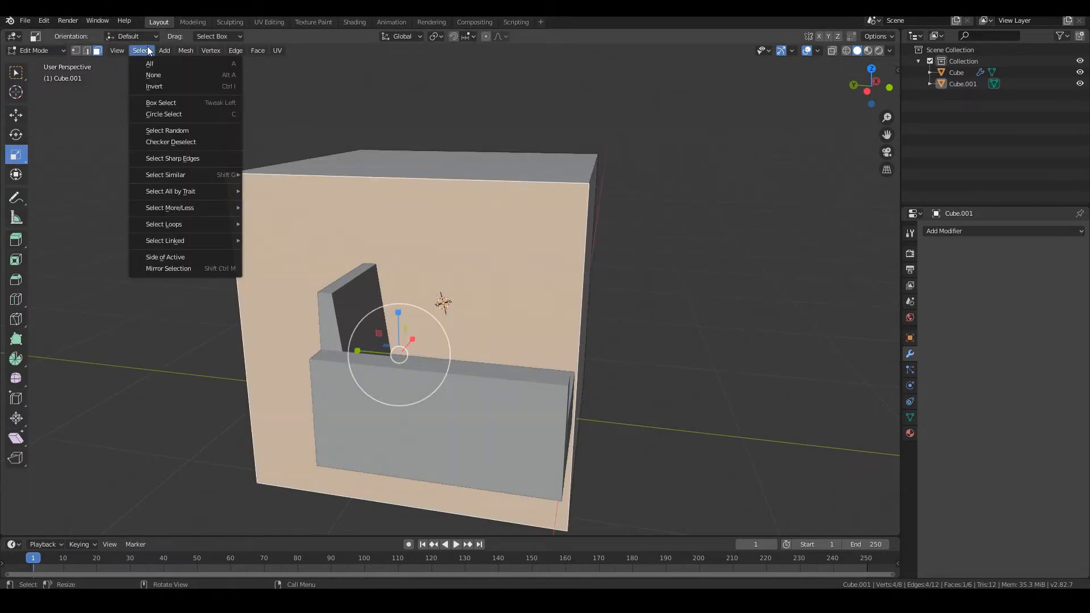
mouse_move(165, 241)
click(330, 244)
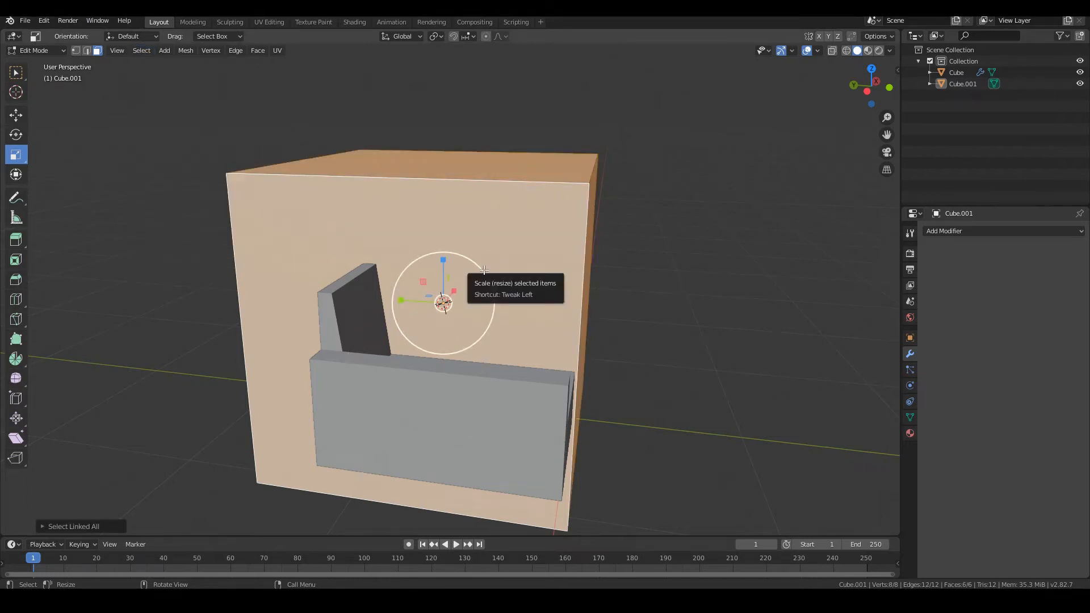
drag(484, 270, 448, 305)
scroll(448, 305, up, 6)
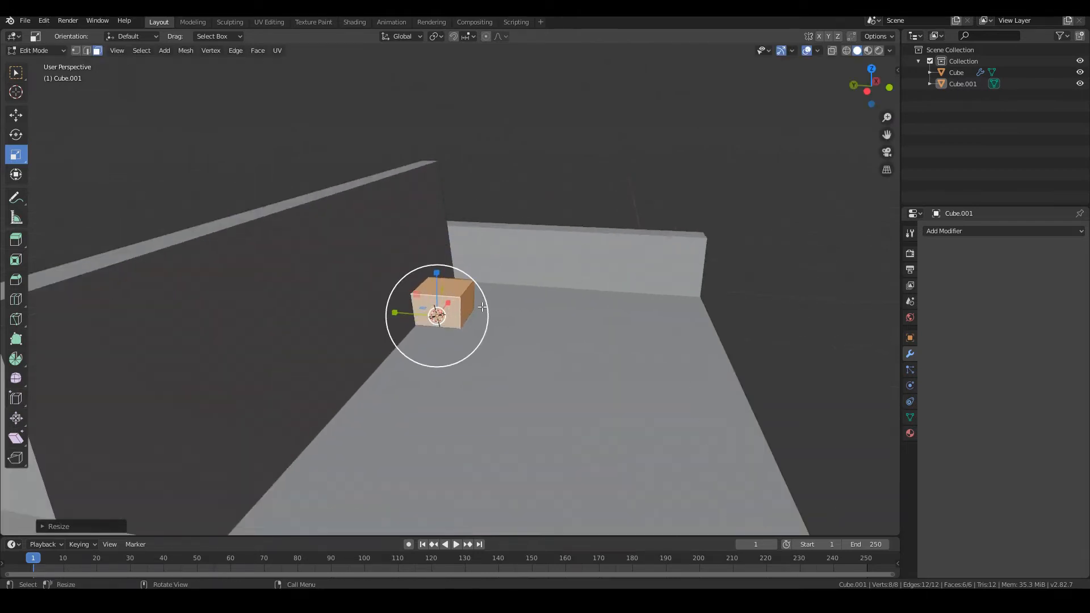
Move the small block up along Z so it stands above the seat surface
click(16, 116)
drag(424, 301, 437, 226)
scroll(412, 239, down, 2)
middle_drag(412, 239, 431, 243)
Flatten the block along Y into a thin cushion panel and enlarge it in front of the backrest
click(16, 154)
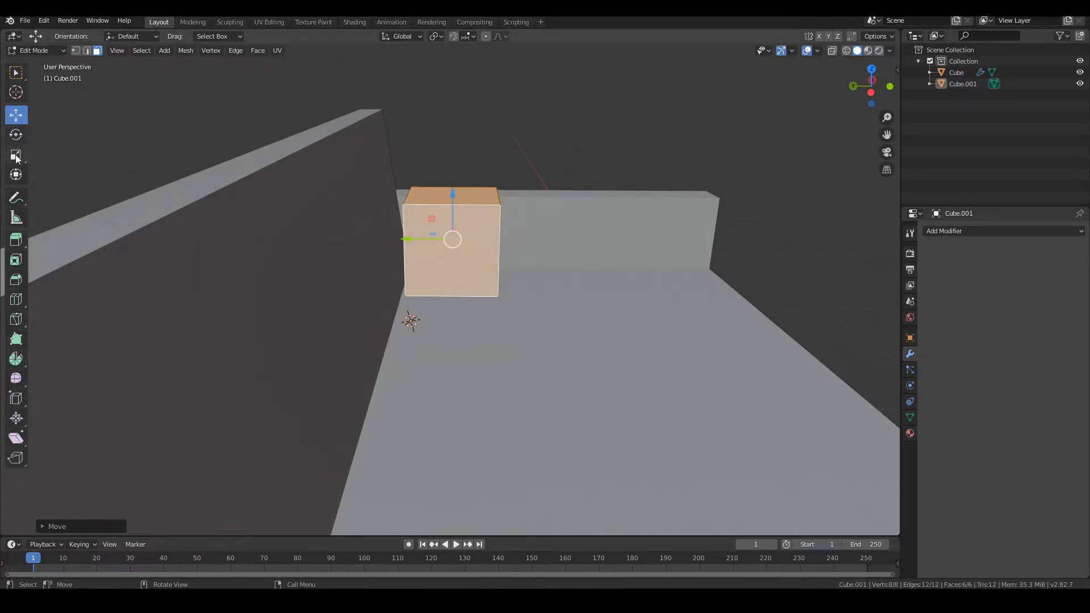
drag(408, 238, 445, 236)
middle_drag(590, 287, 597, 185)
middle_drag(370, 204, 588, 245)
drag(596, 244, 624, 249)
middle_drag(624, 250, 540, 325)
middle_drag(340, 290, 554, 348)
drag(586, 250, 590, 246)
scroll(587, 250, down, 2)
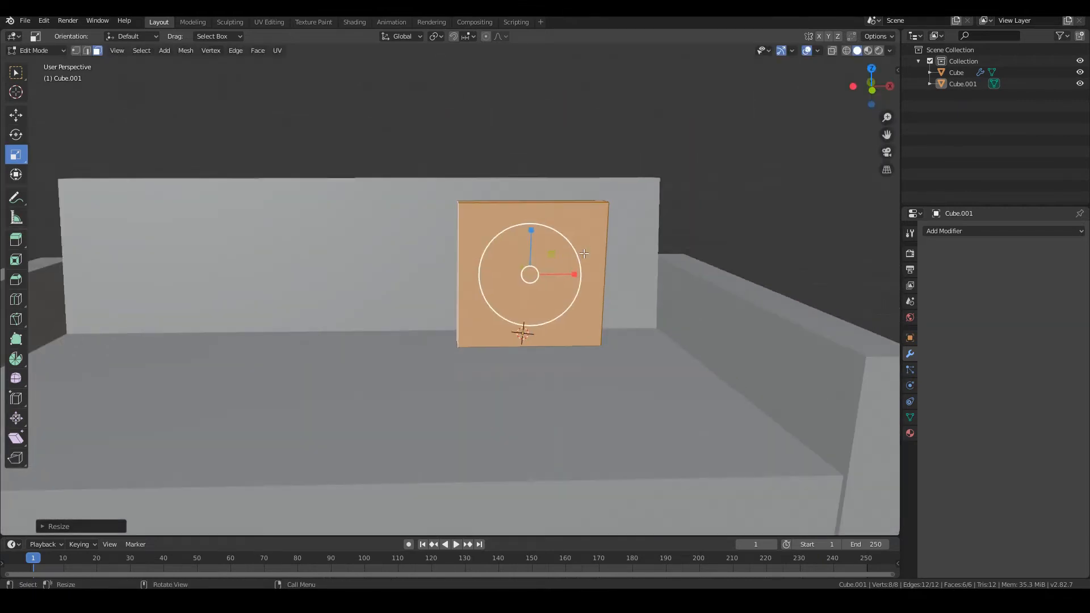
Return to Object Mode and clear the selection
key(KP_1)
middle_drag(583, 253, 556, 266)
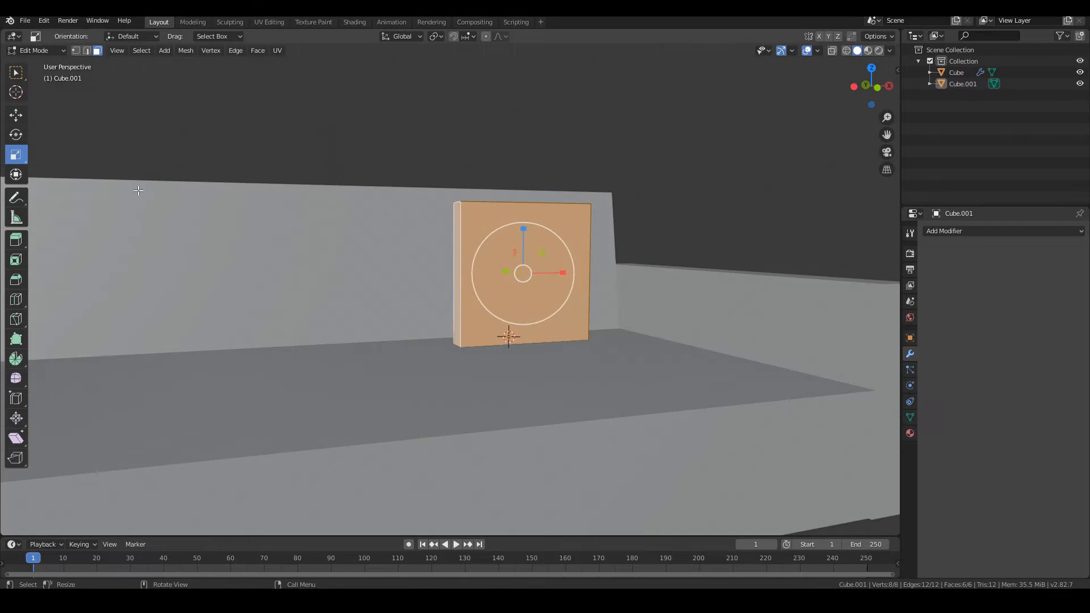
click(29, 49)
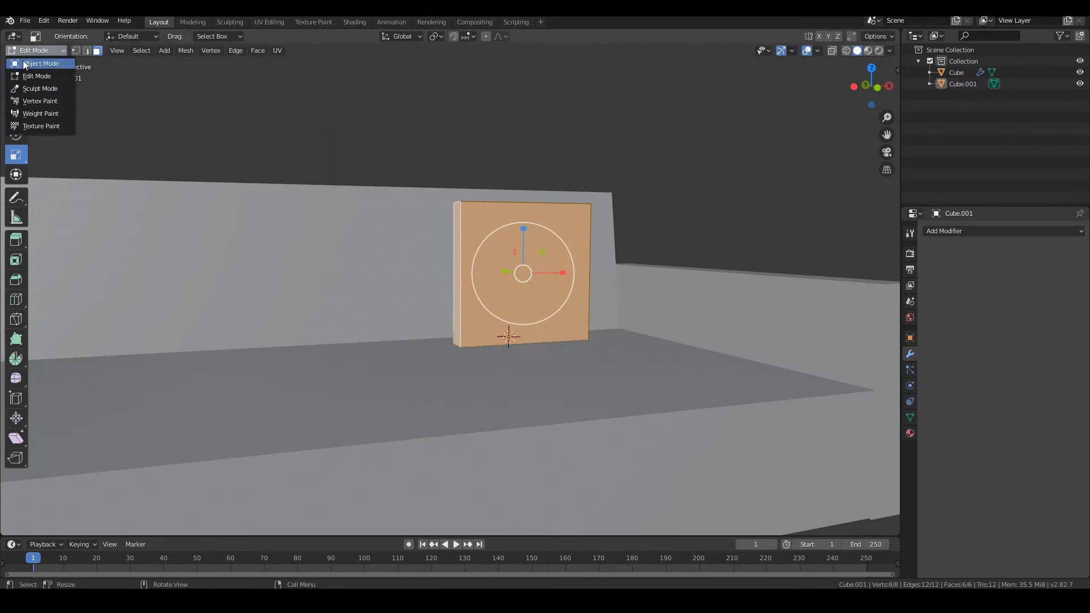
click(25, 64)
key(alt+a)
middle_drag(401, 181, 366, 181)
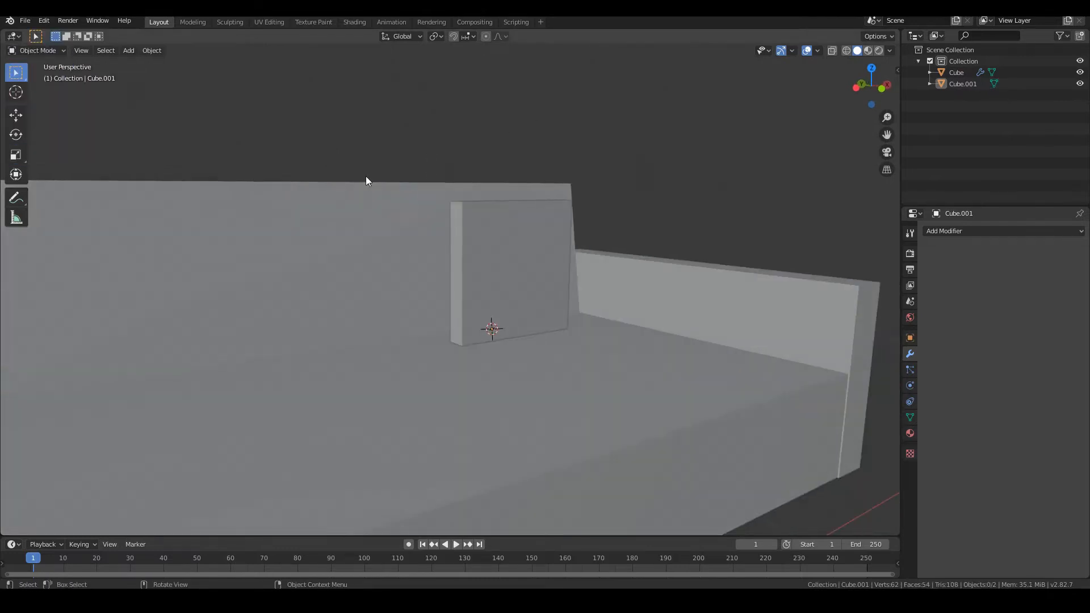
key(Tab)
click(43, 51)
click(50, 64)
middle_drag(528, 261, 574, 267)
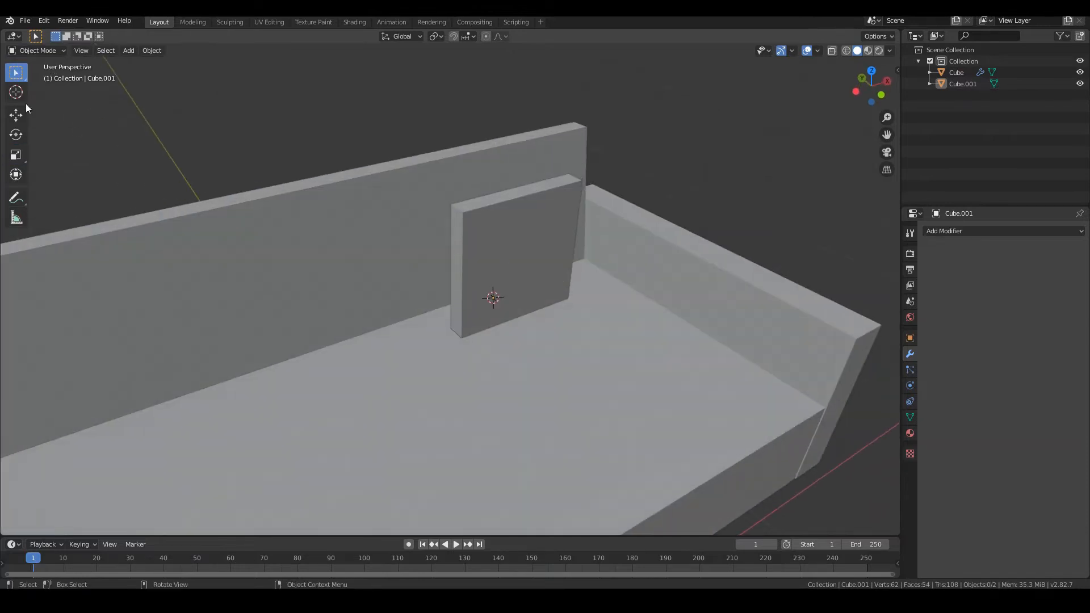
click(59, 52)
click(62, 76)
click(52, 50)
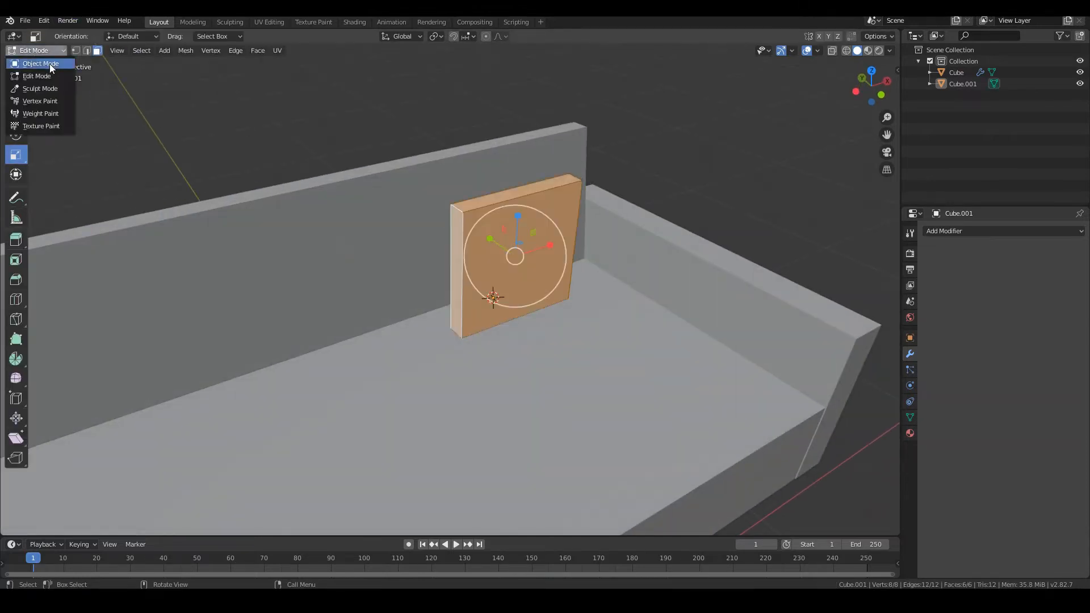
click(50, 63)
Select the cushion panel and add an Array modifier with an X relative offset of 1.030
middle_drag(493, 277, 521, 292)
click(636, 292)
click(556, 290)
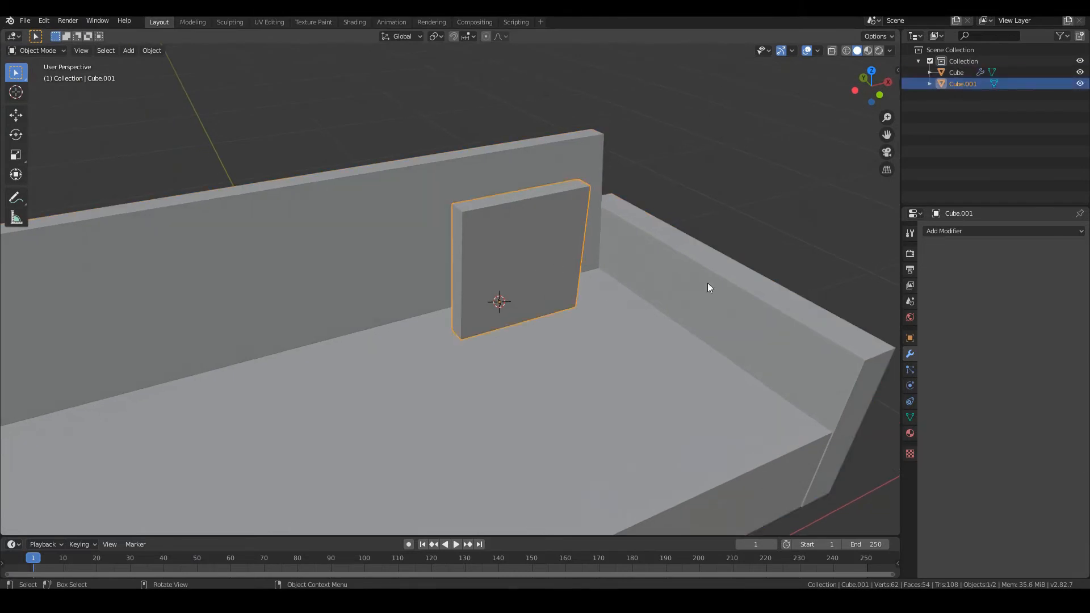
scroll(621, 339, down, 3)
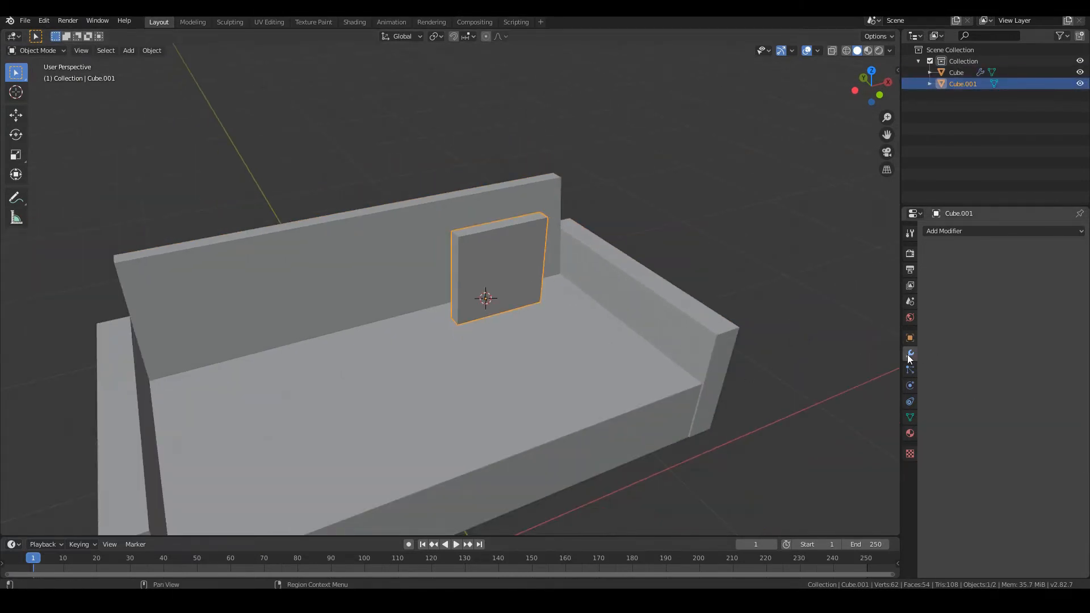
click(976, 231)
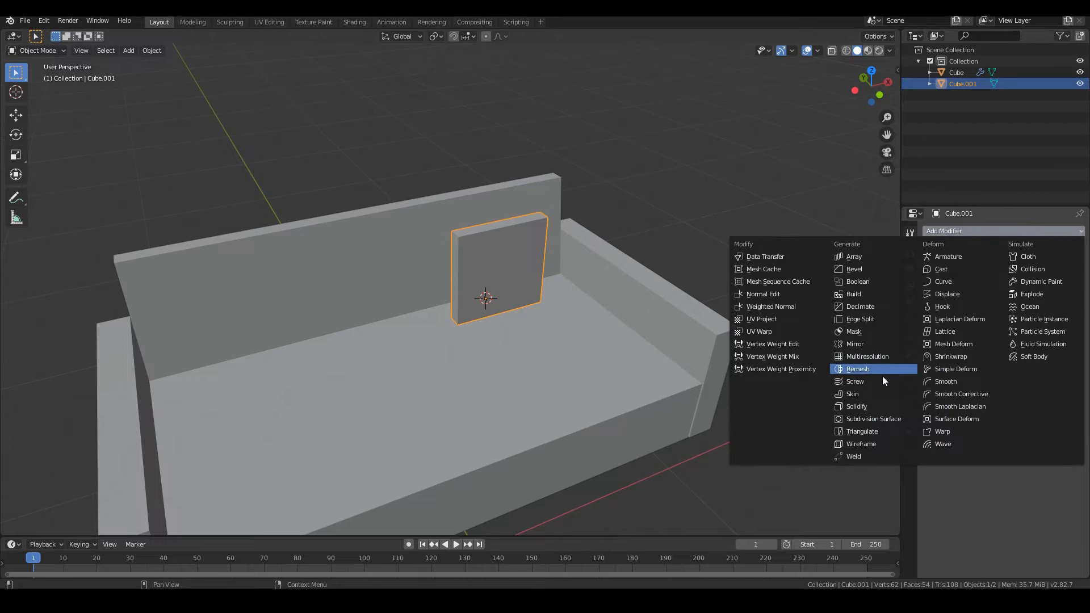
click(859, 257)
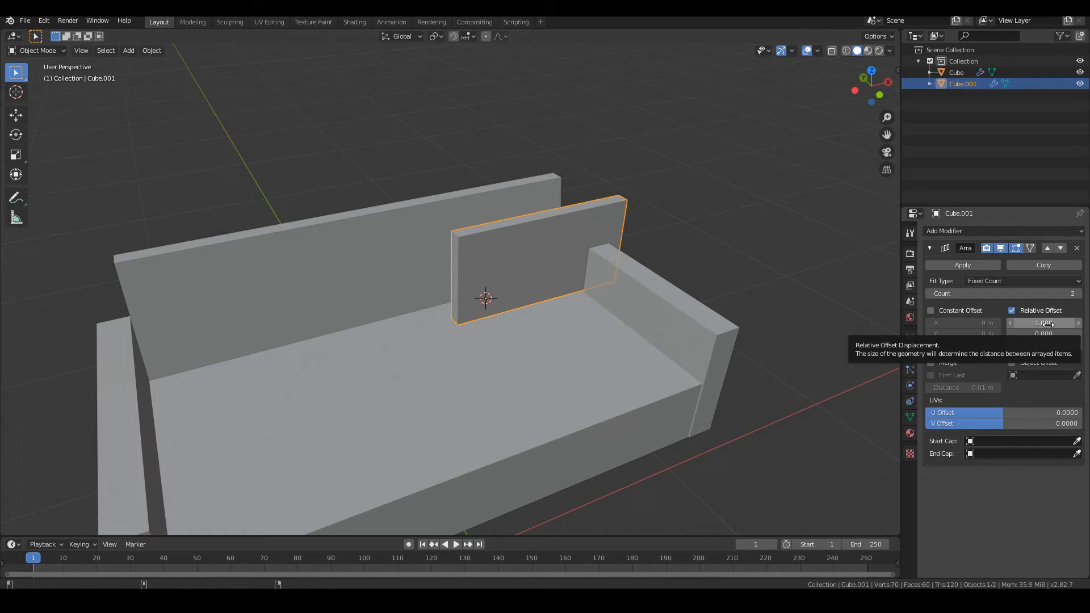
drag(1044, 324, 1047, 325)
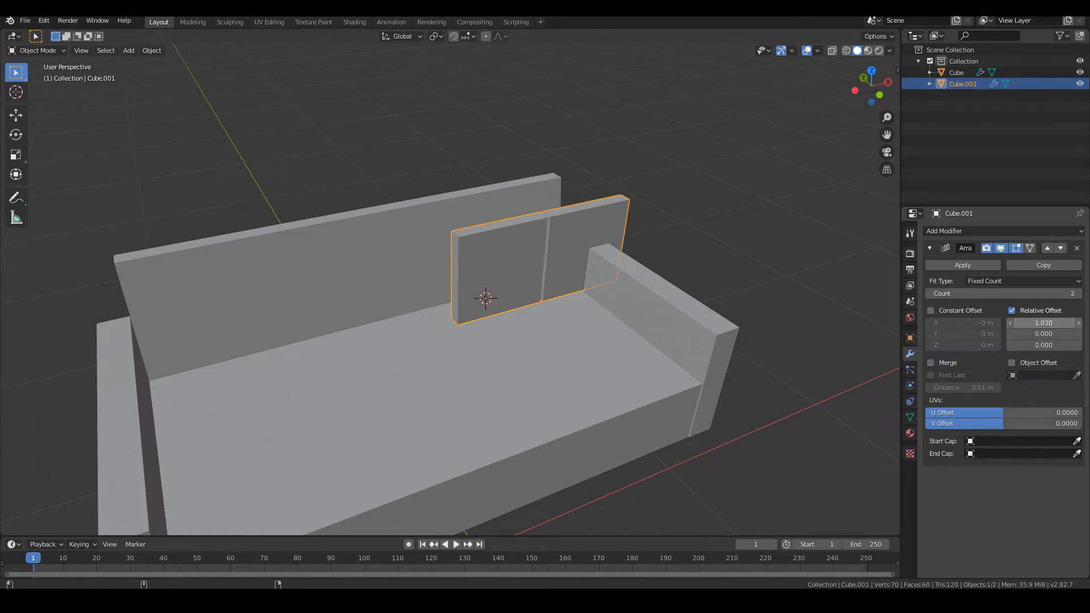
Move the arrayed cushions along negative X to the backrest's opposite end and set the array count to 3
scroll(649, 283, up, 3)
middle_drag(648, 283, 458, 351)
scroll(532, 300, down, 3)
scroll(495, 339, down, 3)
scroll(459, 355, down, 2)
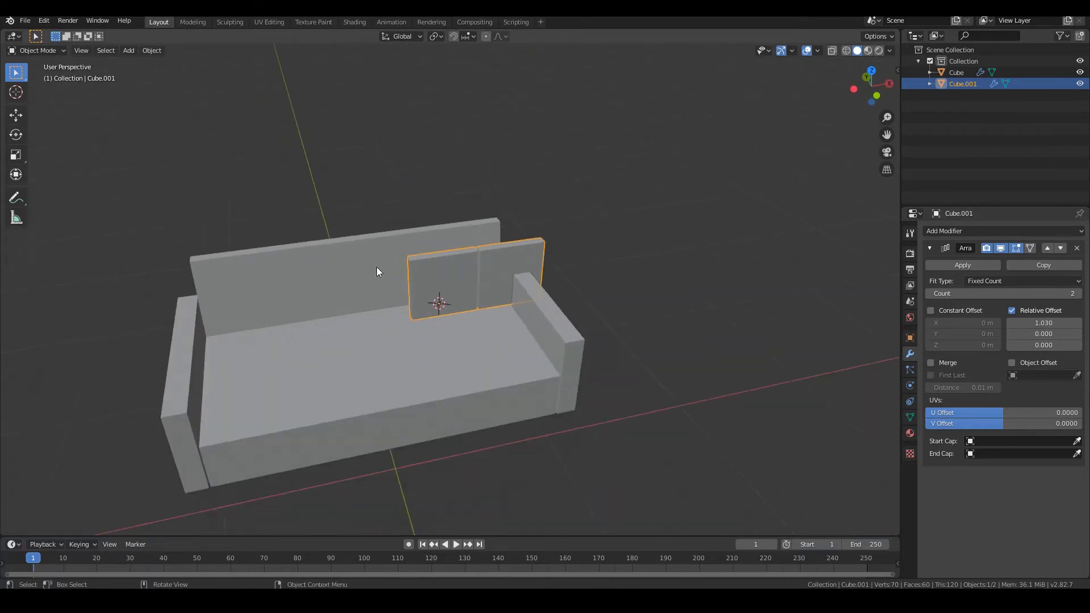
click(16, 115)
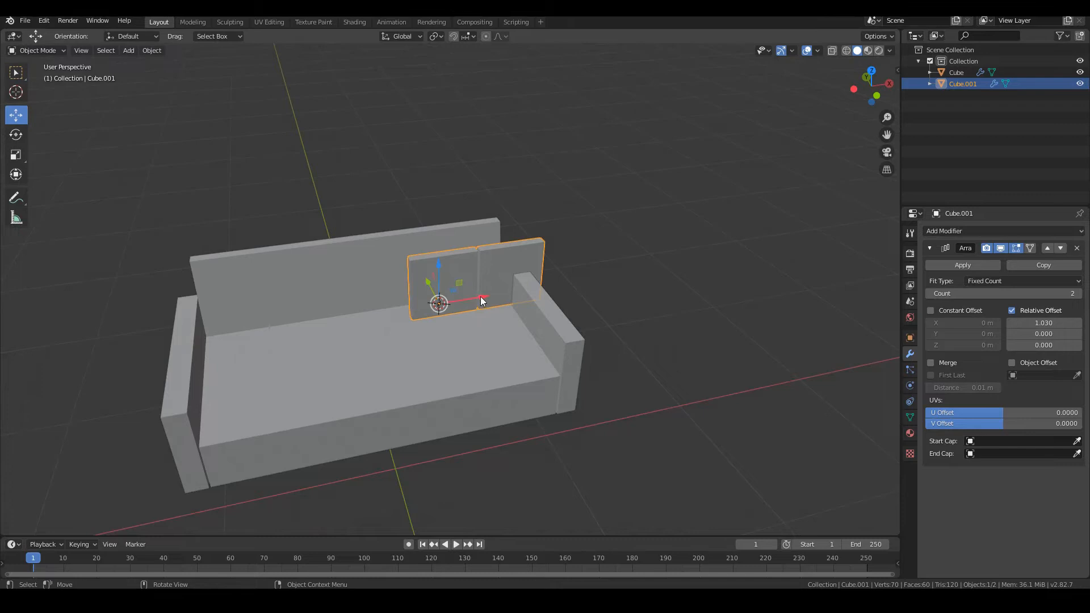
drag(482, 296, 289, 313)
middle_drag(290, 313, 237, 285)
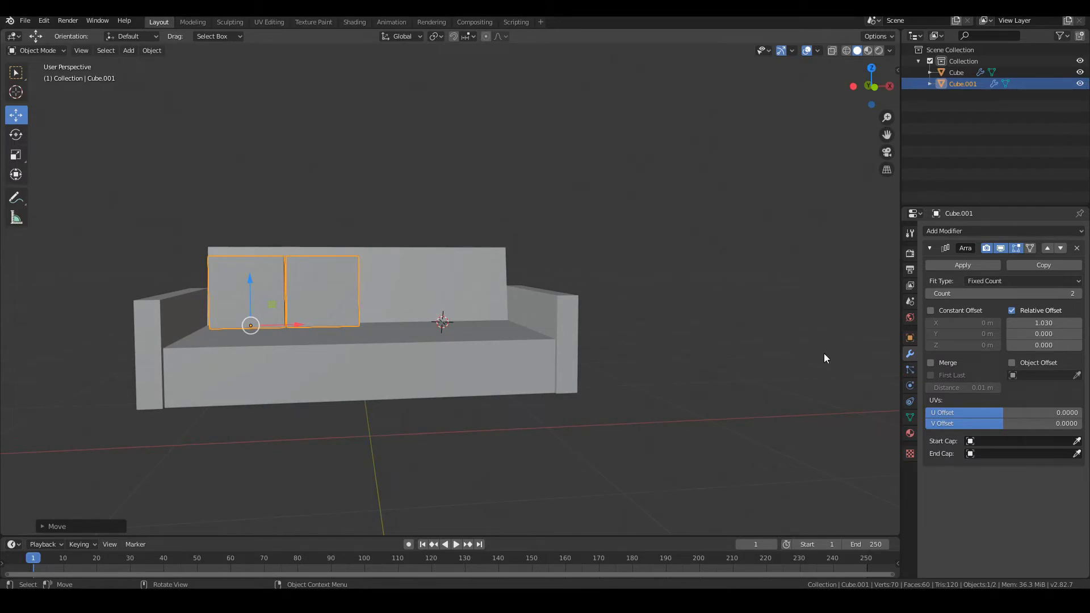
click(1077, 293)
middle_drag(188, 239, 225, 307)
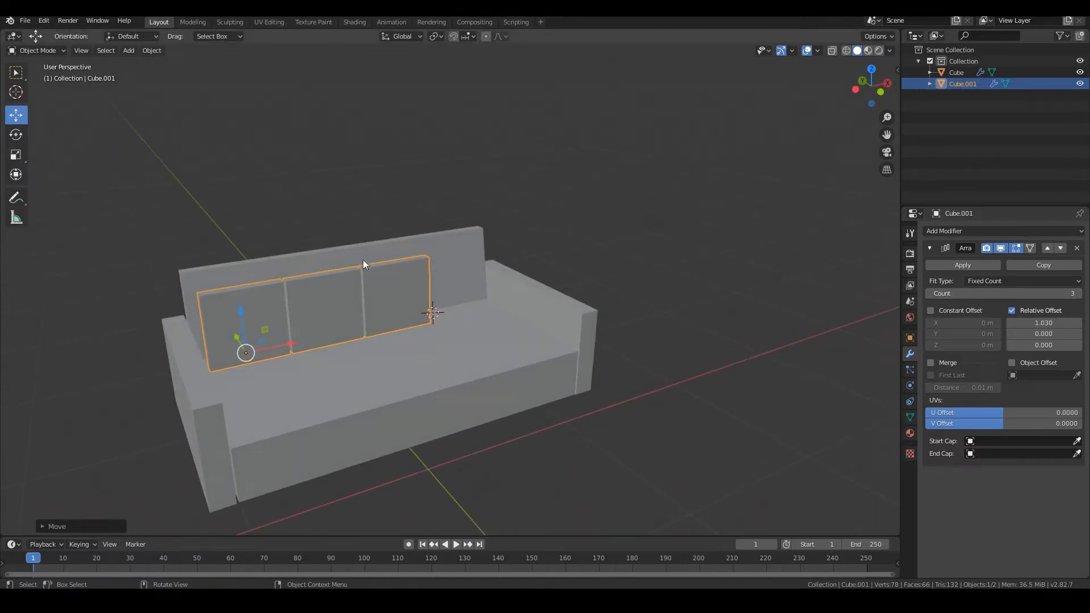
In Edit Mode, enlarge the cushion twice along X and Z only, by about 1.10 and 1.12, to fill the backrest width
click(31, 50)
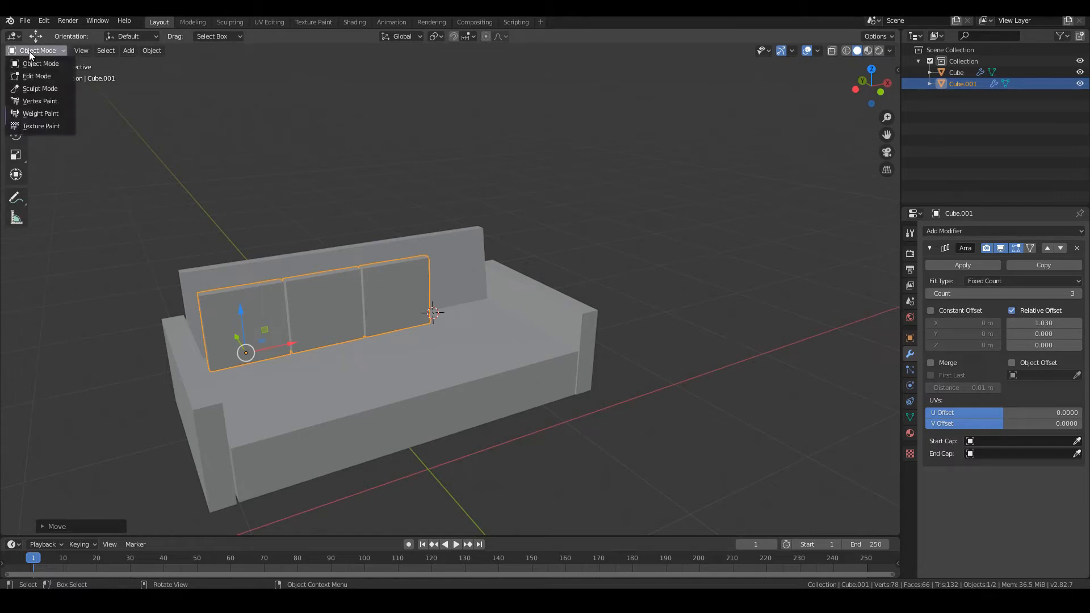
click(50, 76)
scroll(359, 280, up, 6)
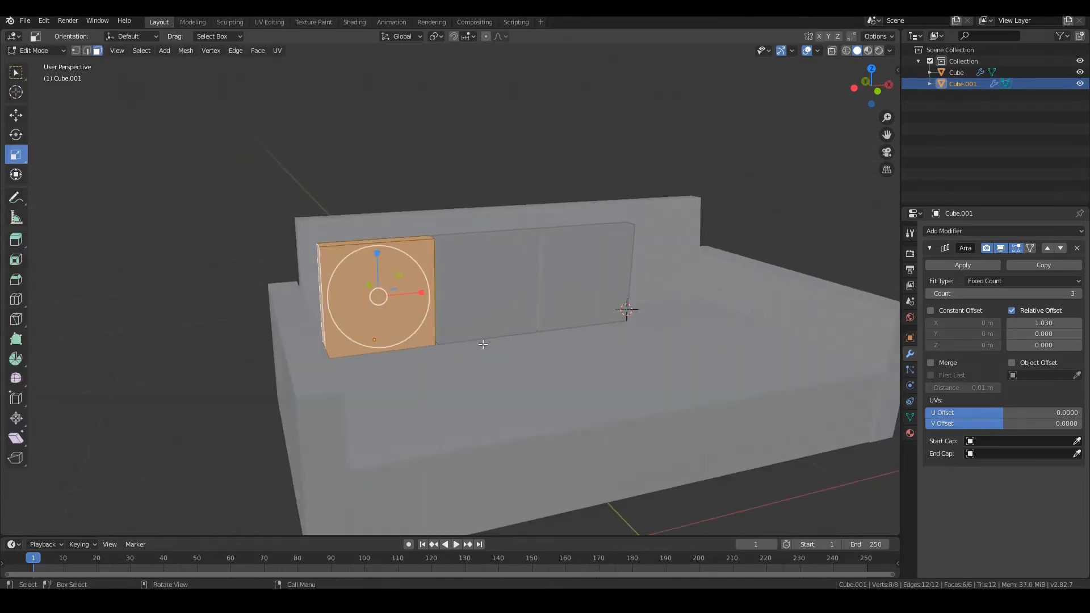
key(s)
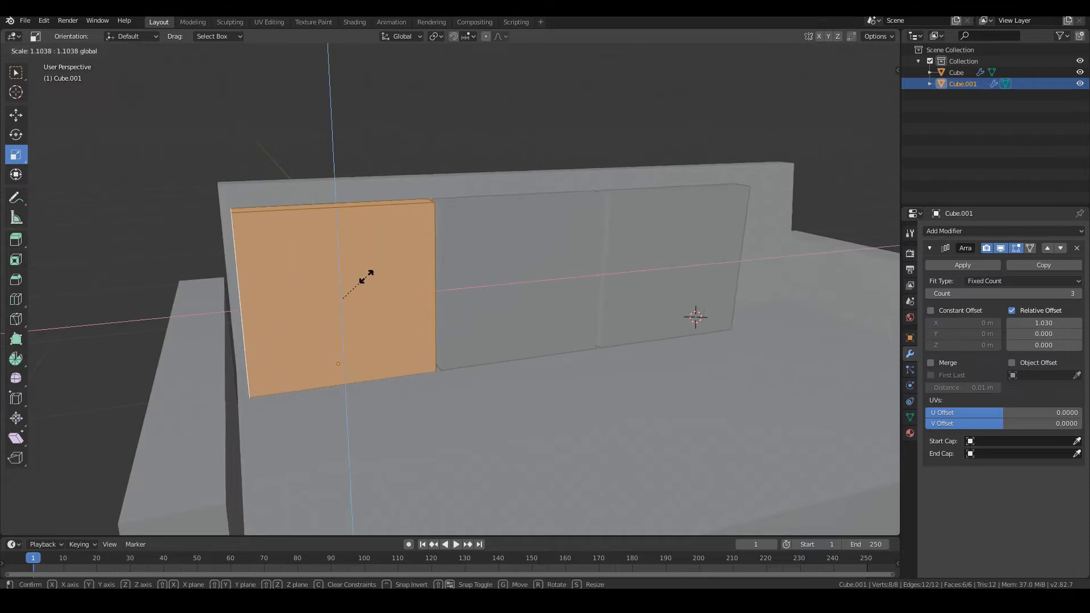
click(371, 276)
scroll(398, 273, down, 5)
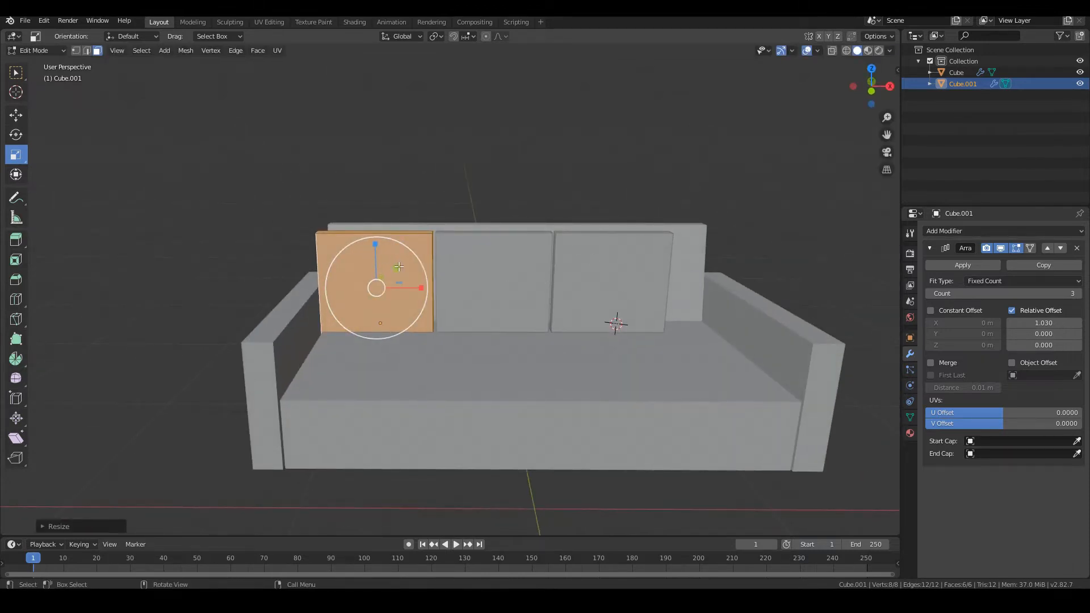
key(s)
key(shift+y)
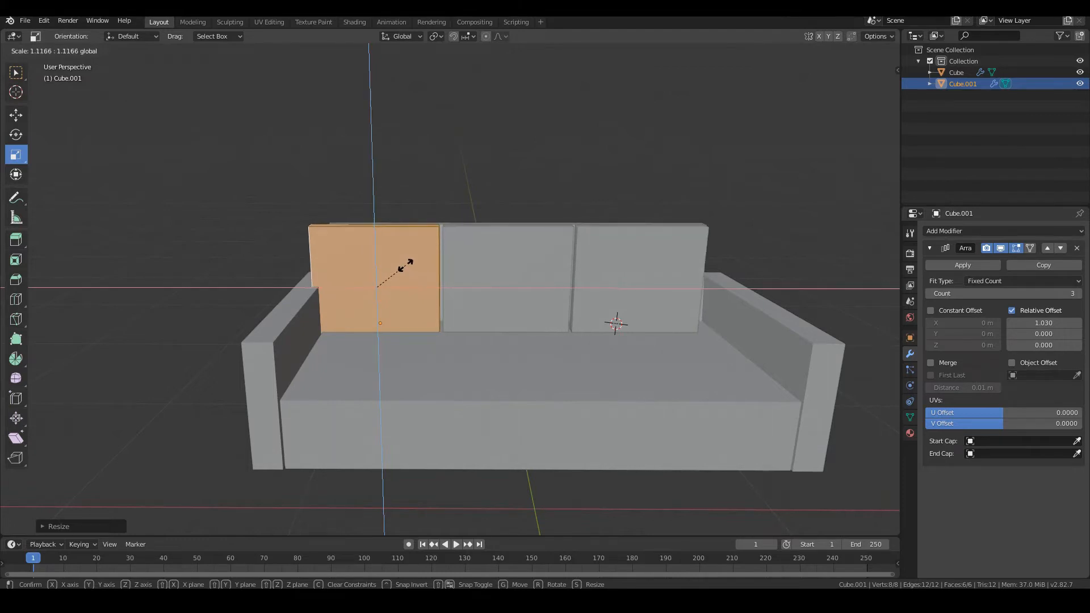
click(409, 263)
middle_drag(404, 339, 409, 323)
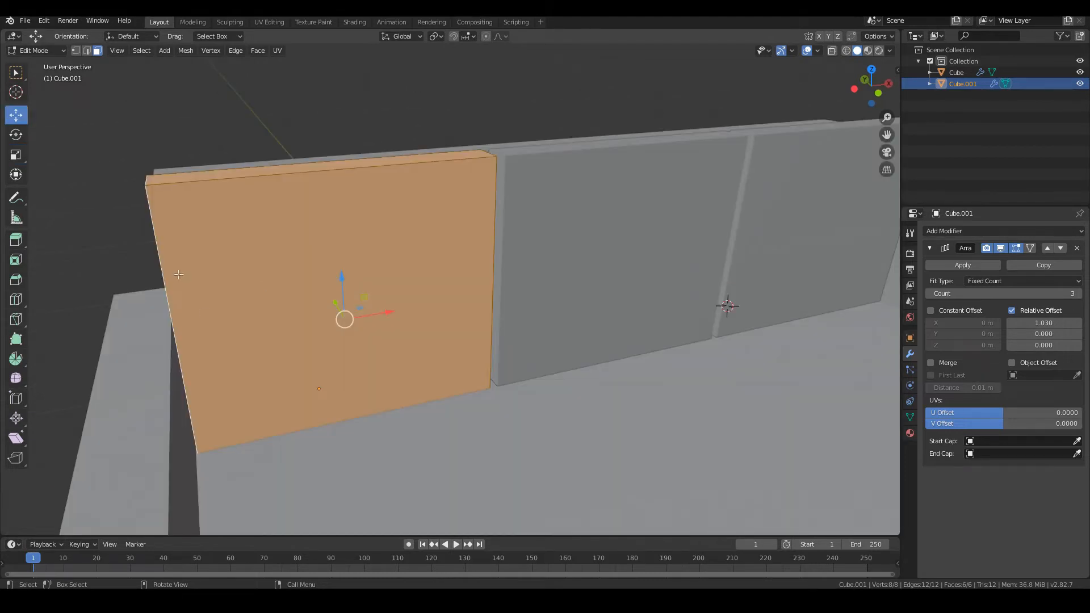
Loop cut the first cushion with two vertical and two horizontal cuts to form a three-by-three grid
click(19, 297)
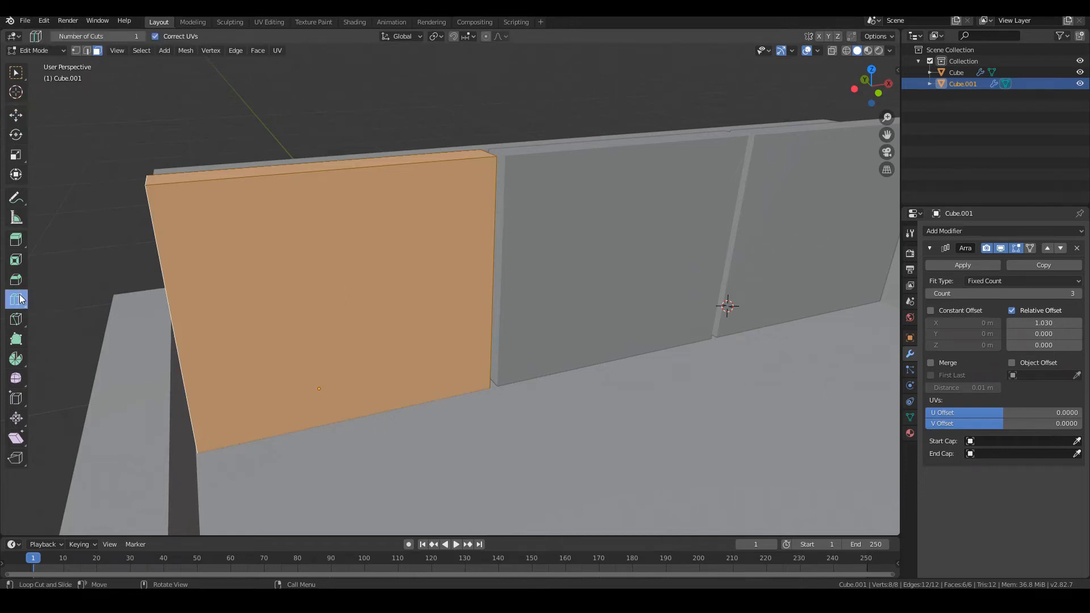
click(340, 178)
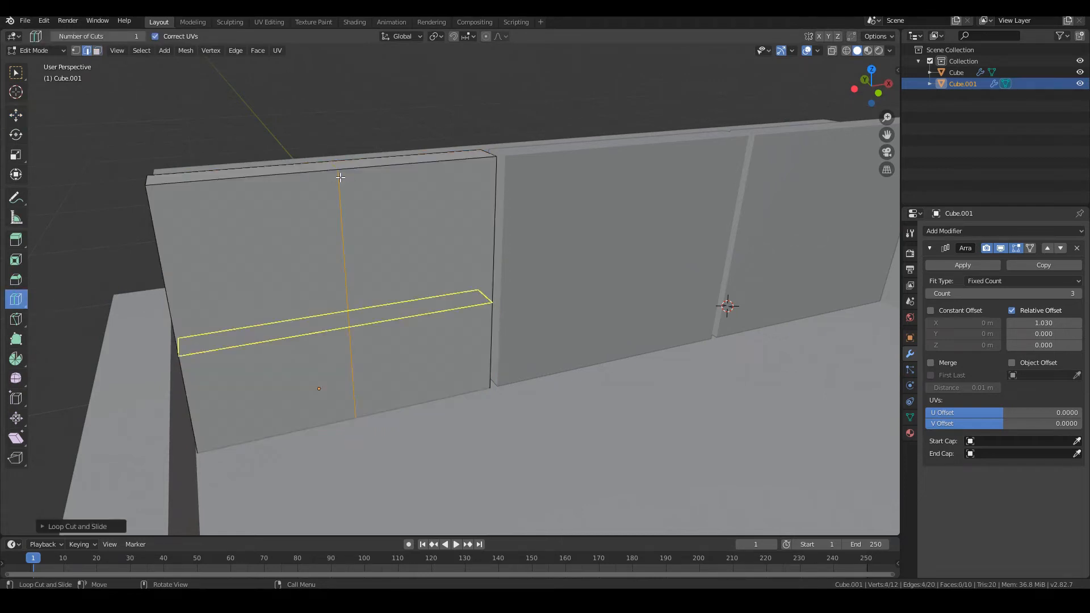
click(43, 526)
click(187, 436)
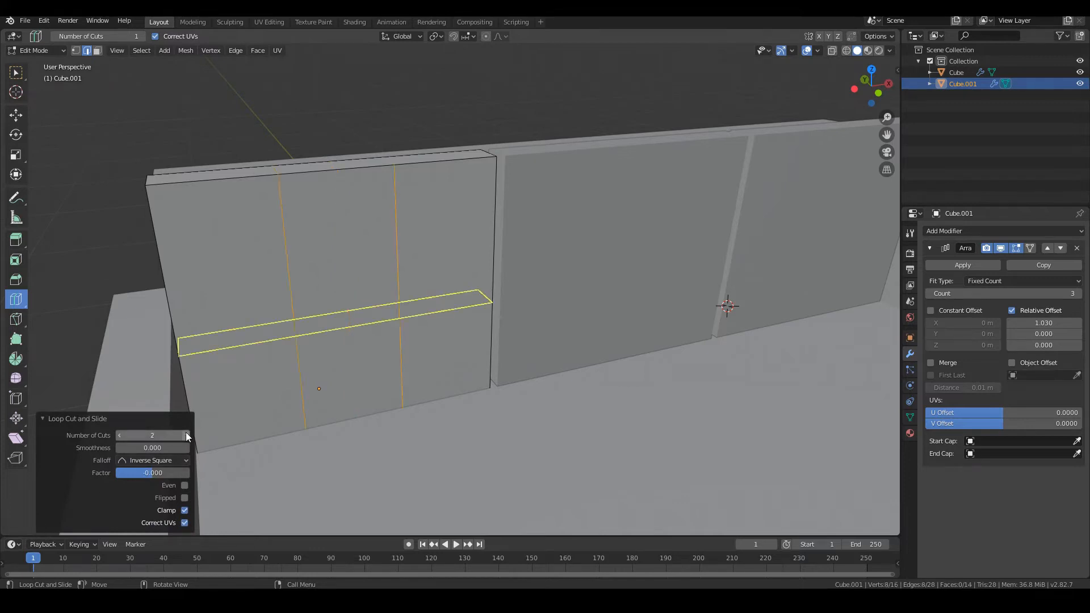
click(483, 300)
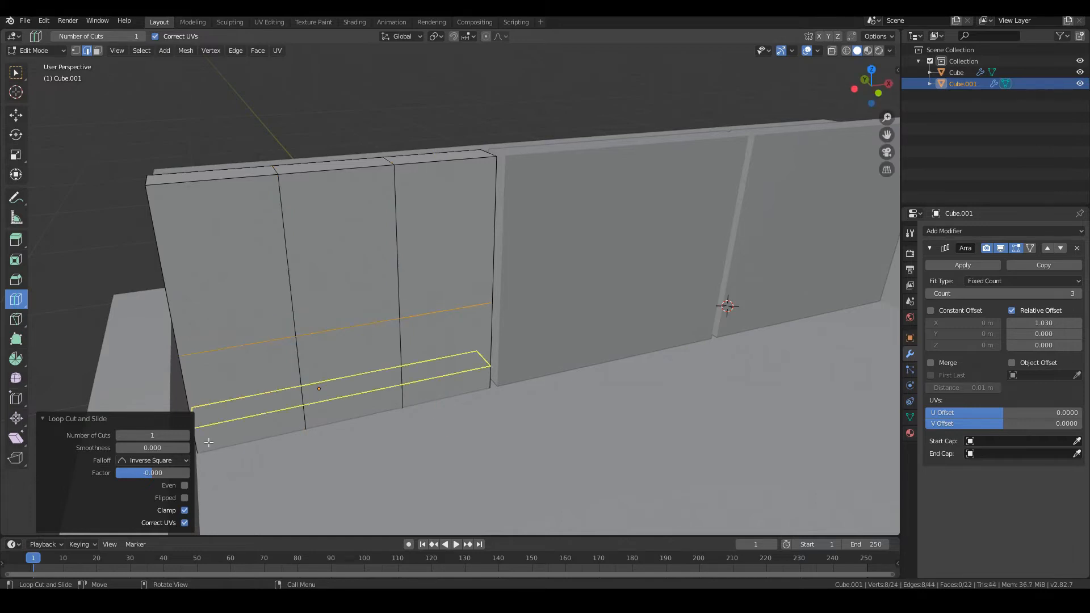
Select the centre faces on the first cushion's front and back and scale them apart along Y to bulge the cushion
click(97, 52)
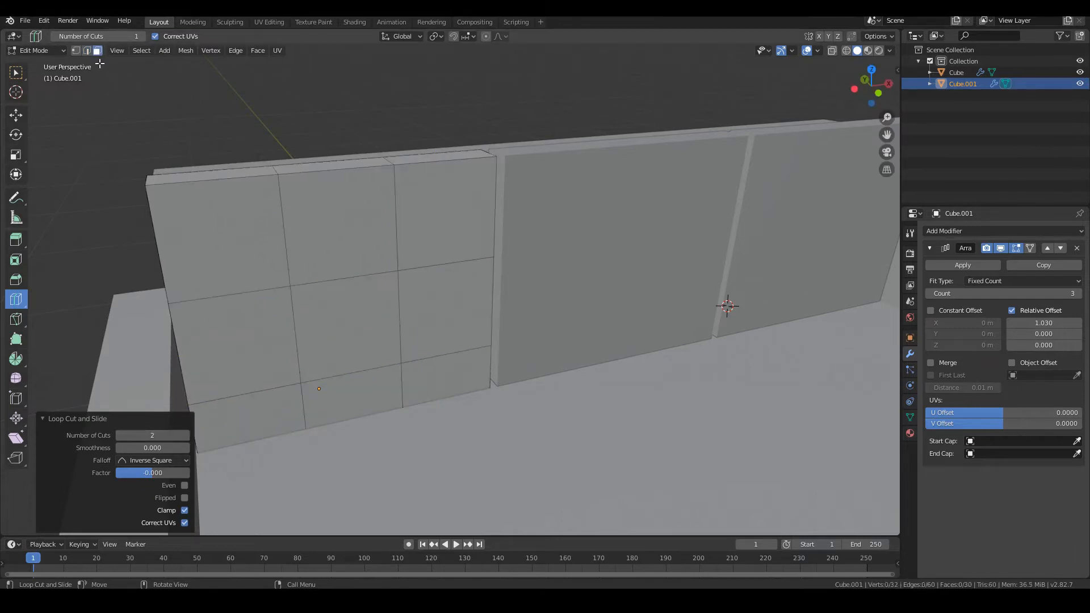
click(16, 115)
click(15, 72)
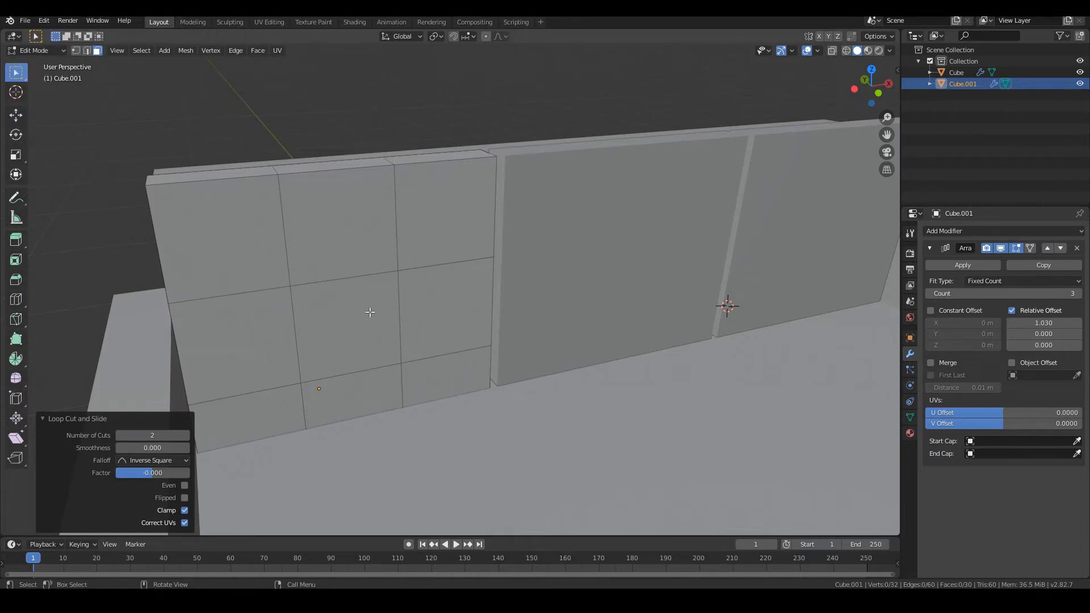
click(330, 321)
middle_drag(174, 321, 296, 337)
middle_drag(443, 333, 505, 338)
shift+click(533, 336)
click(17, 154)
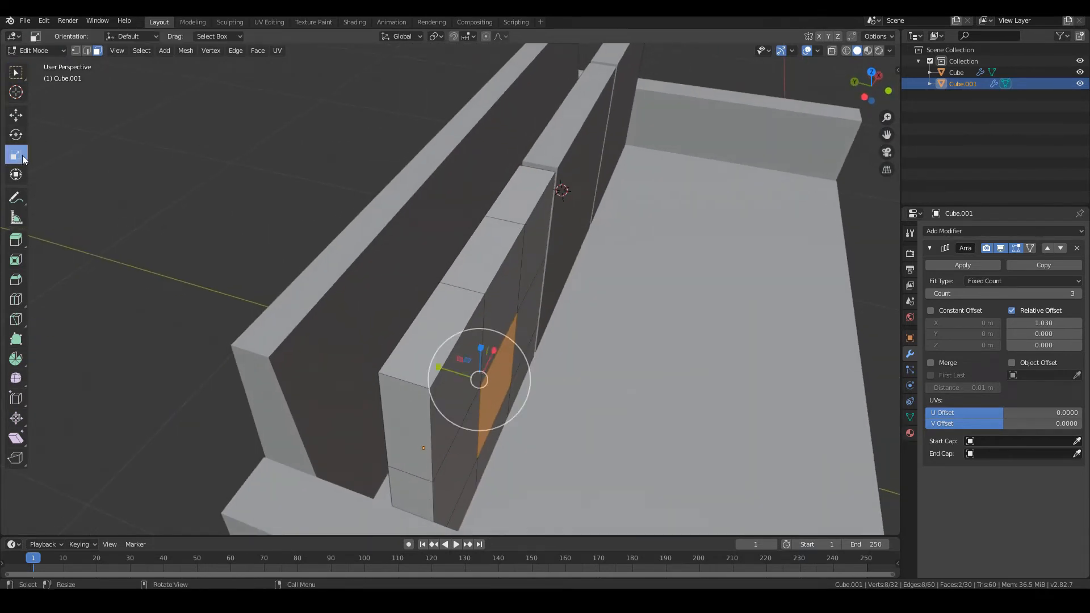
drag(445, 371, 406, 366)
middle_drag(406, 366, 581, 325)
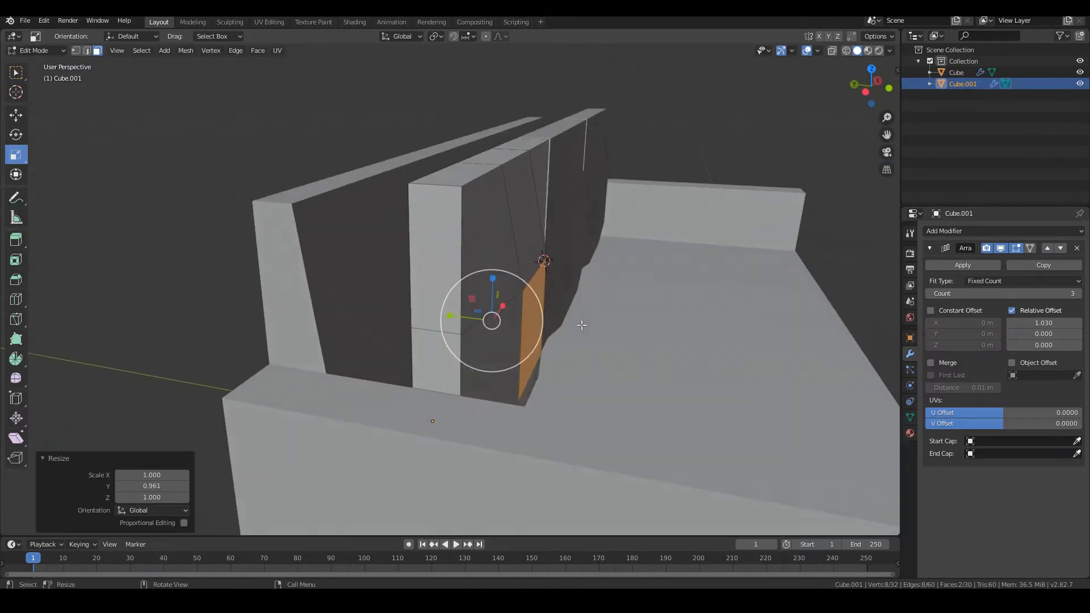
Select all of the cushion's linked geometry and rotate it about -12.4° around X to match the backrest's slope
key(ctrl+l)
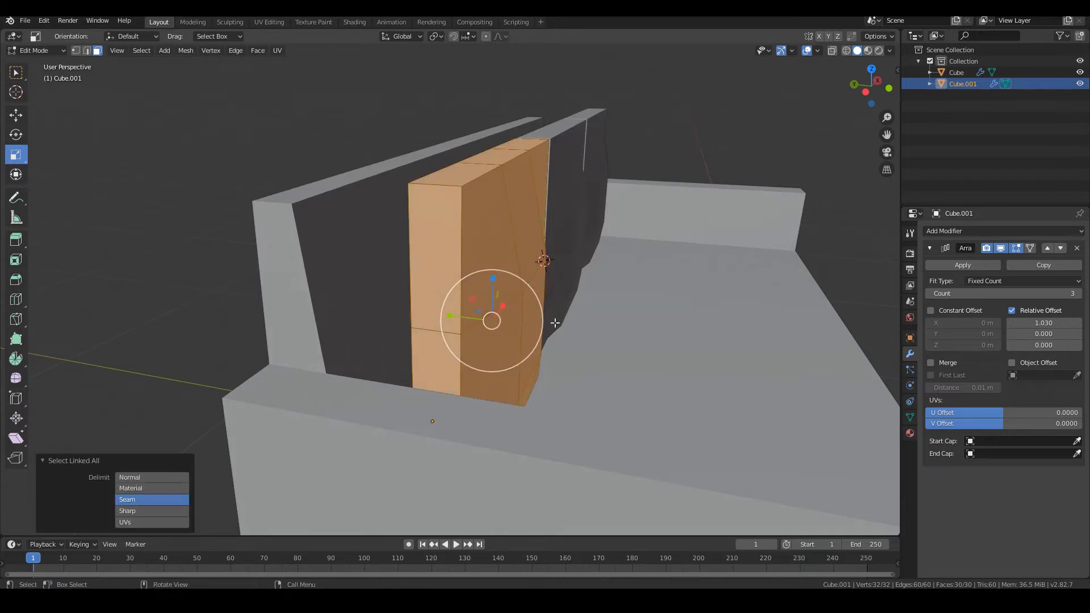
click(141, 50)
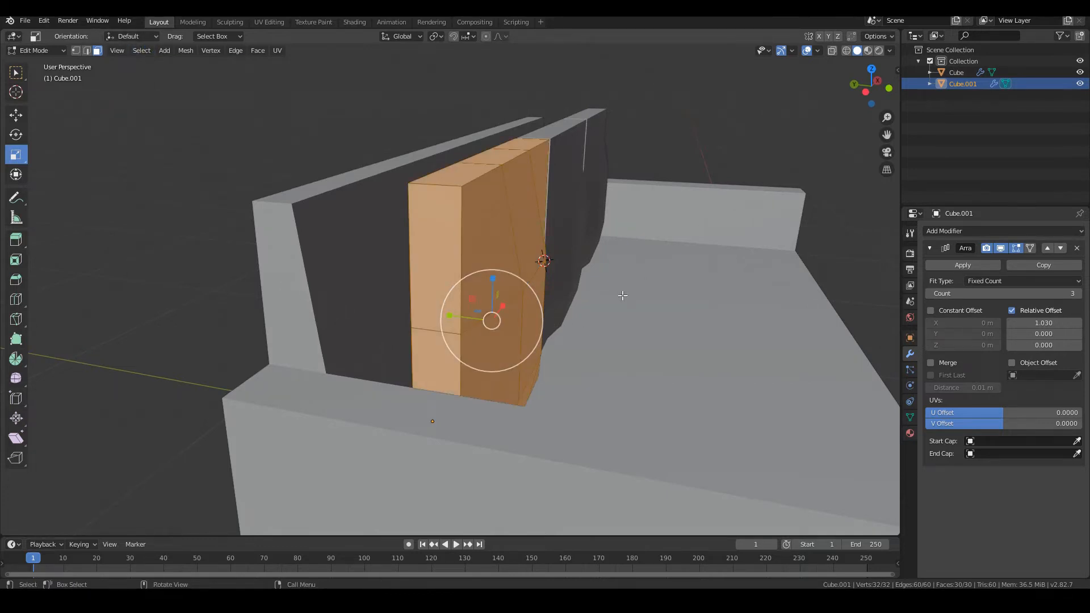
middle_drag(561, 311, 568, 311)
click(16, 134)
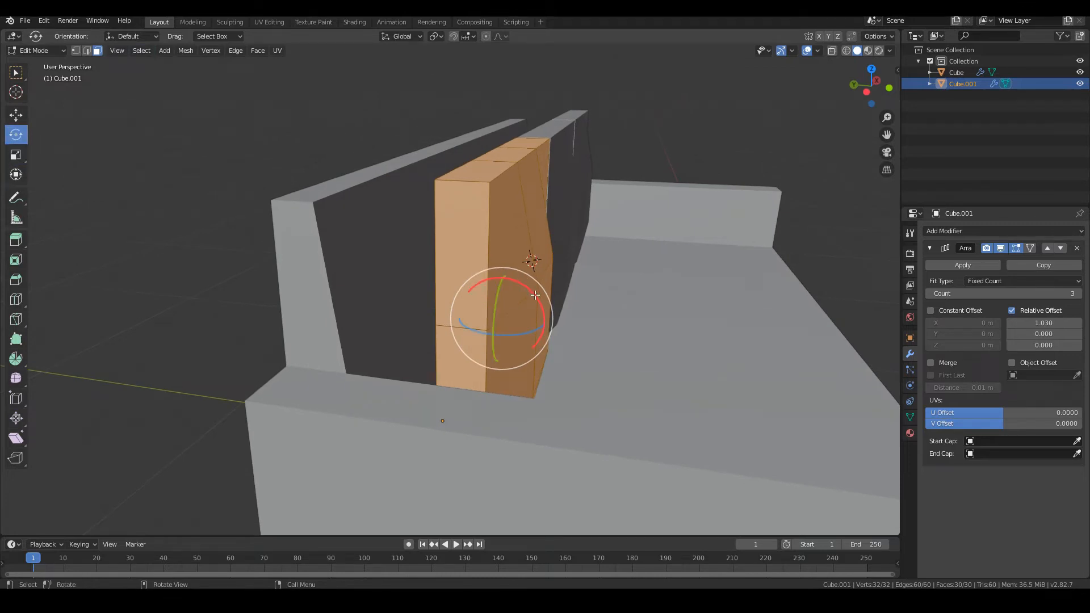
drag(533, 295, 526, 293)
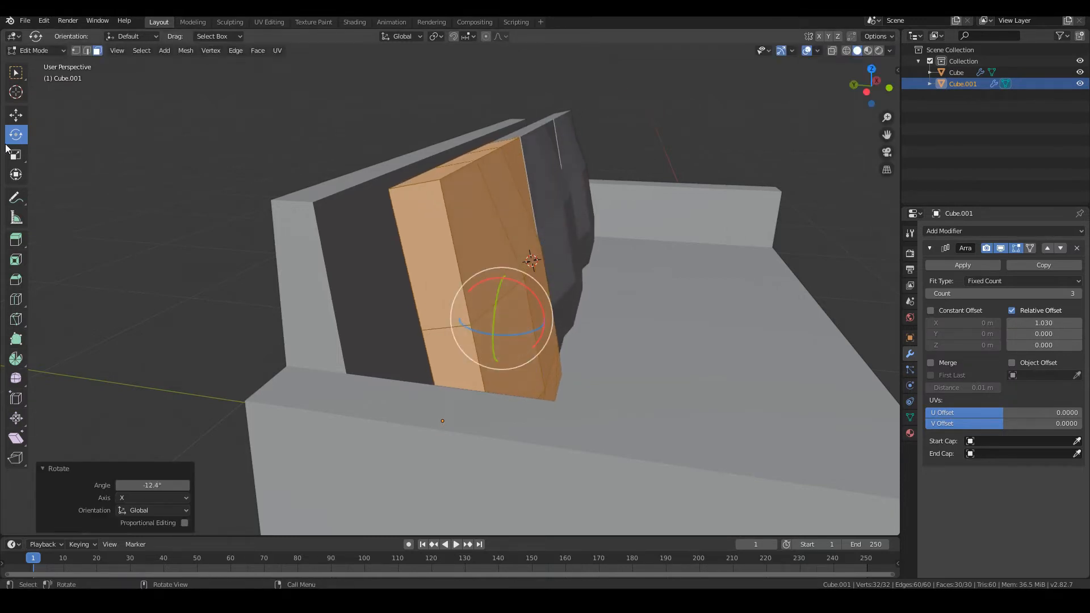
Move the tilted cushion along Y against the backrest, by about 0.126 m and a final -0.011 m
click(16, 116)
drag(459, 311, 407, 308)
drag(397, 310, 401, 311)
middle_drag(251, 311, 356, 327)
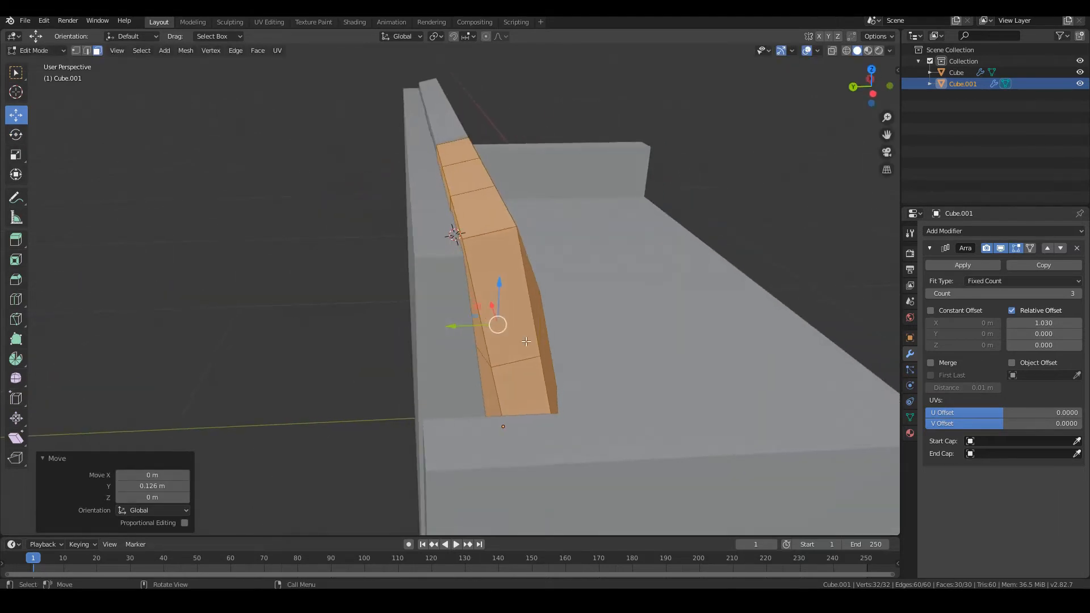
drag(476, 327, 478, 327)
middle_drag(644, 324, 533, 310)
key(KP_1)
shift+middle_drag(567, 351, 548, 263)
scroll(548, 263, up, 1)
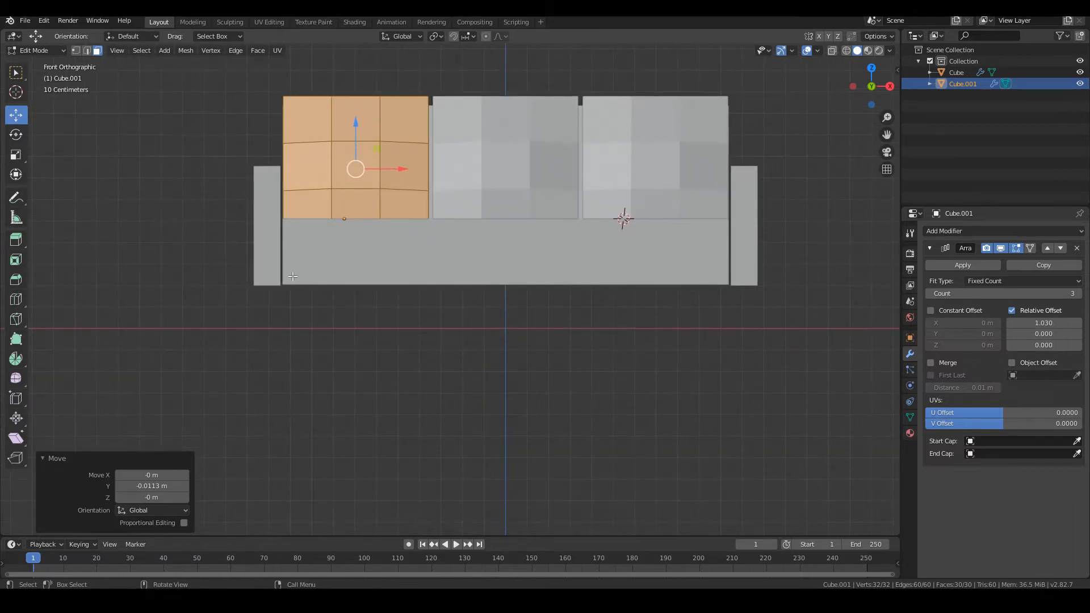
middle_drag(645, 339, 622, 343)
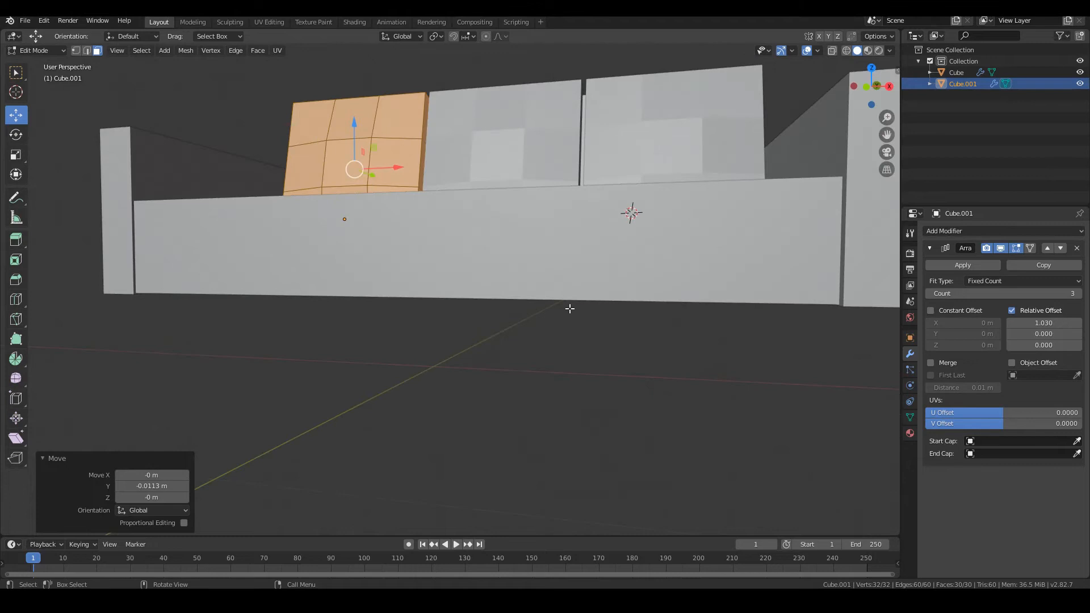
Return to Object Mode in front view, add a new 2 m cube, and enter Edit Mode on it
key(KP_1)
key(Tab)
key(Tab)
key(Tab)
click(51, 52)
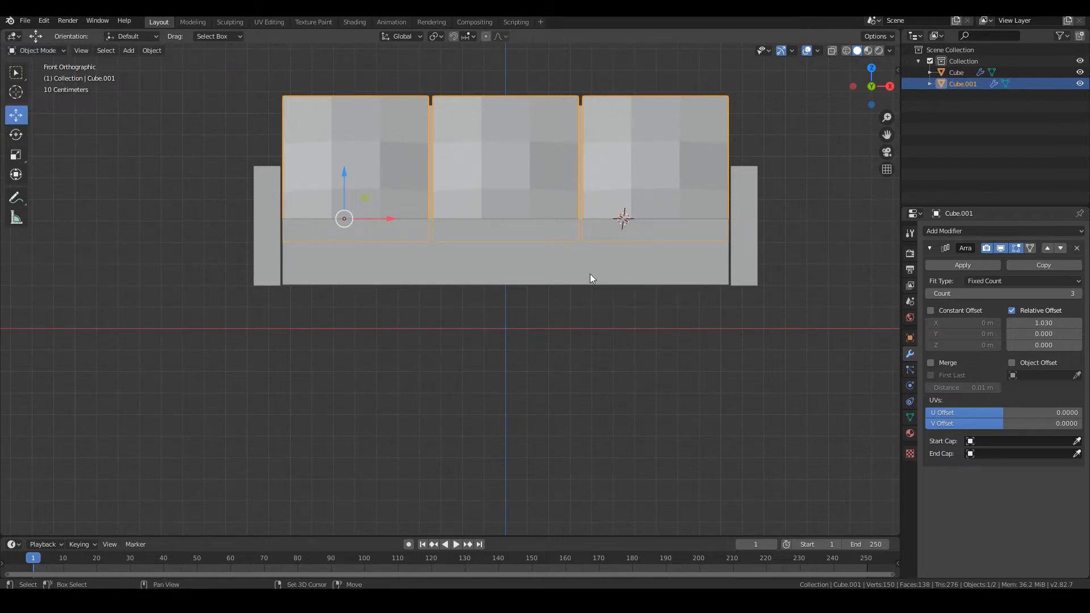
click(127, 50)
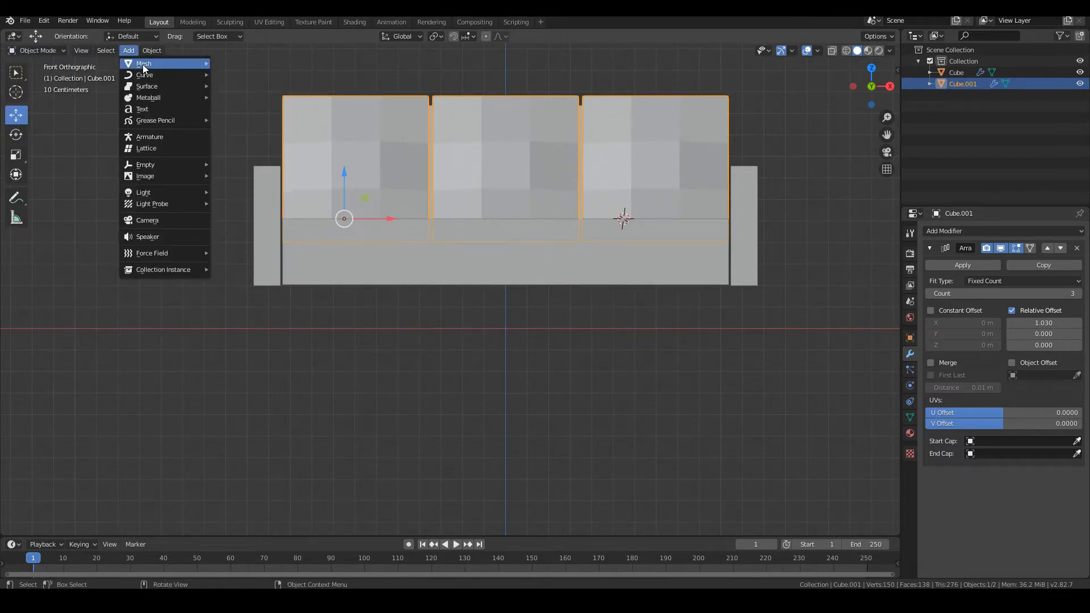
mouse_move(155, 64)
click(233, 74)
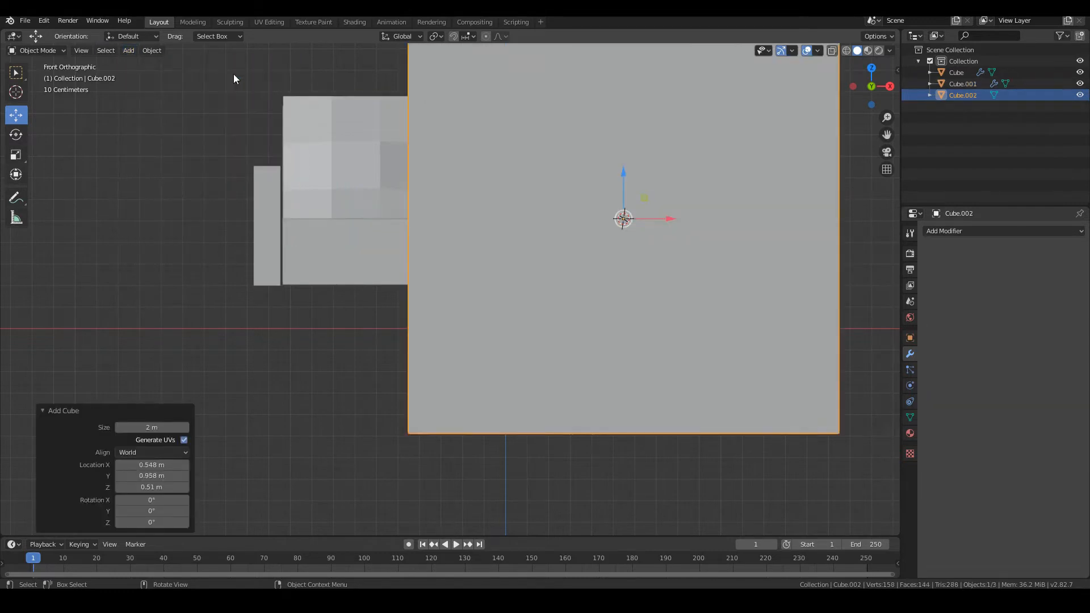
click(34, 50)
click(25, 76)
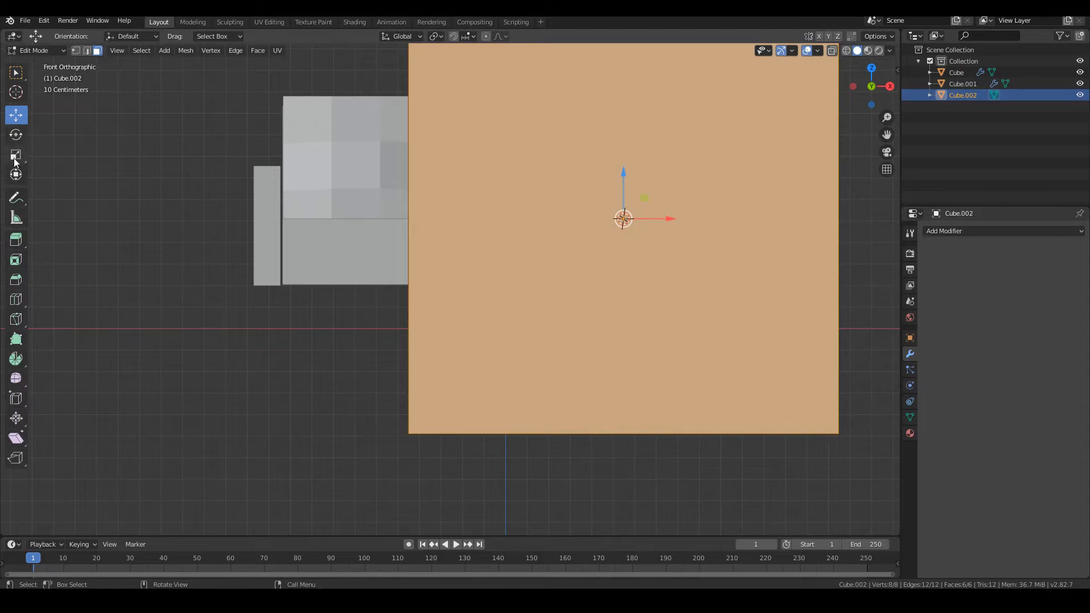
Scale the new cube uniformly to about 0.18 and move it 0.232 m along X and -0.485 m along Z, beneath the sofa base
click(17, 162)
drag(655, 258, 618, 219)
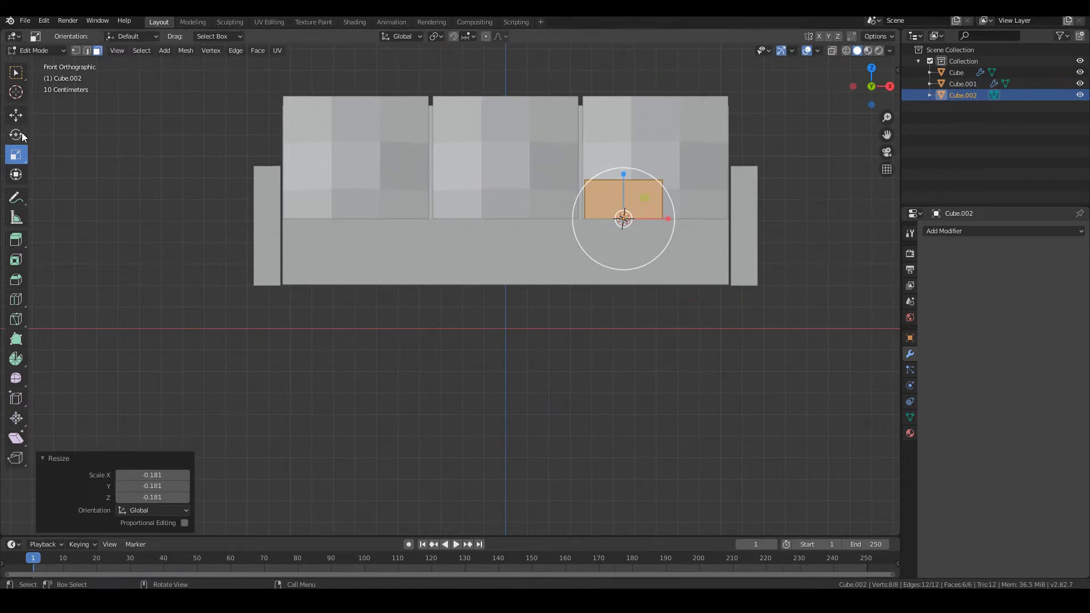
click(15, 114)
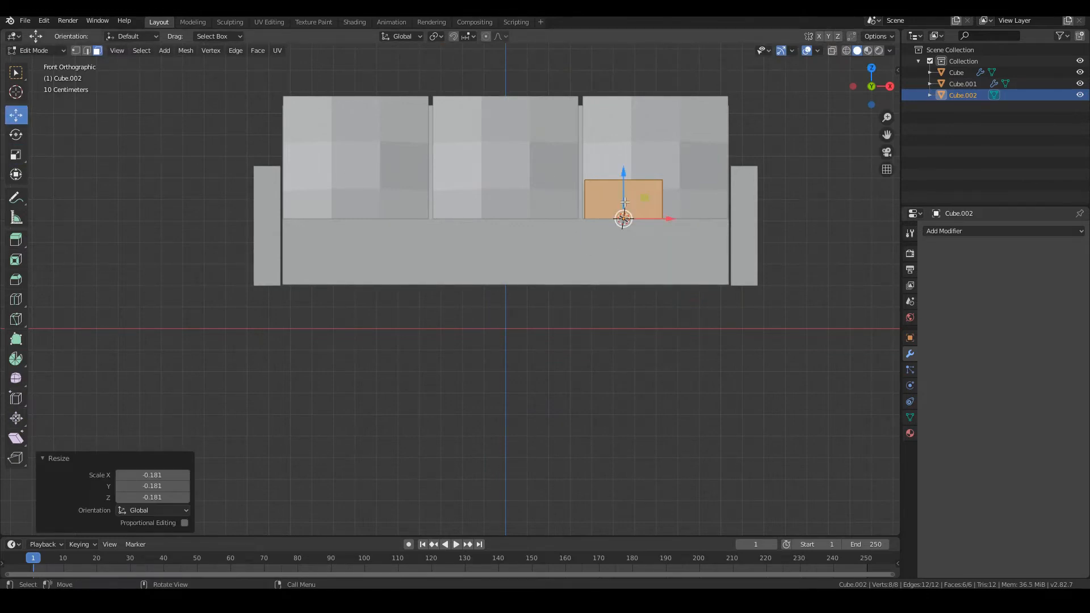
drag(624, 221, 678, 332)
shift+middle_drag(677, 338, 577, 338)
scroll(573, 337, up, 2)
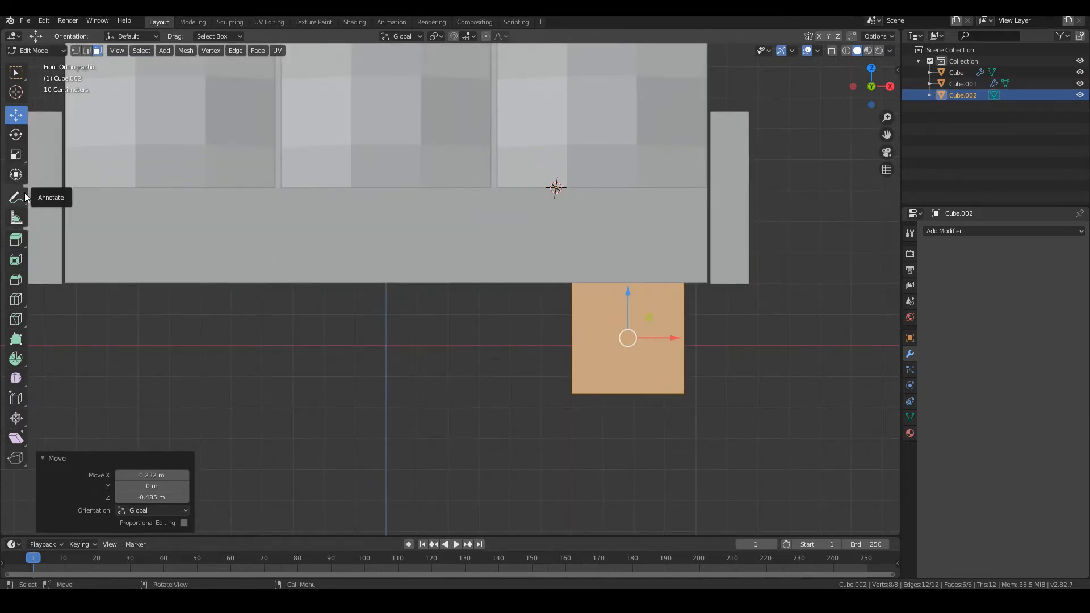
Thin the leg cube to about 0.24 along X, flatten it along Z, and raise it about 0.1 m to the base's underside
click(16, 157)
drag(670, 339, 632, 335)
middle_drag(633, 335, 380, 287)
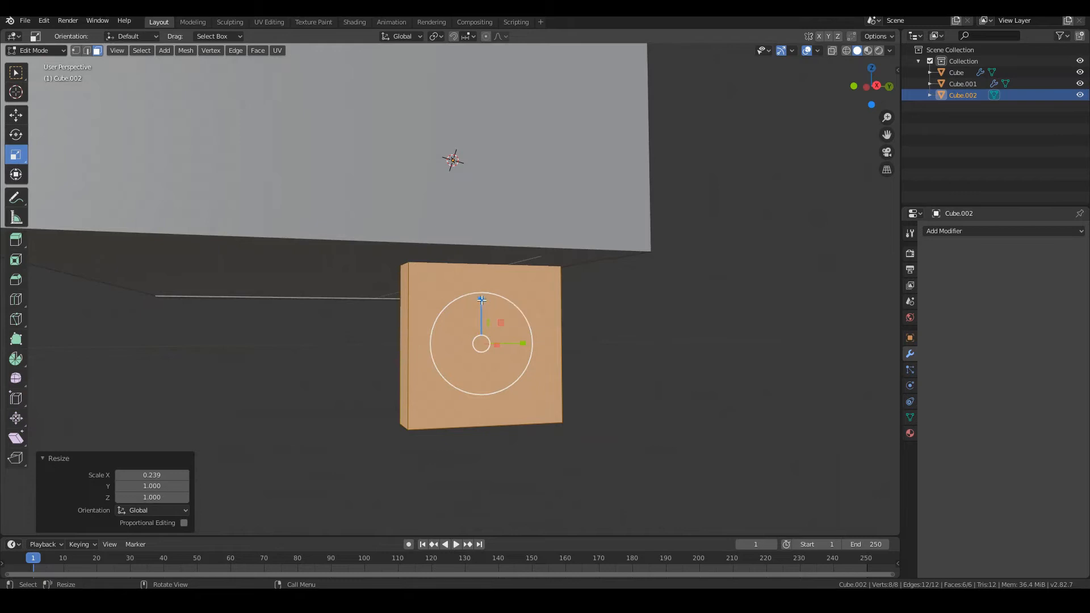
drag(480, 299, 480, 328)
click(17, 117)
drag(485, 296, 488, 248)
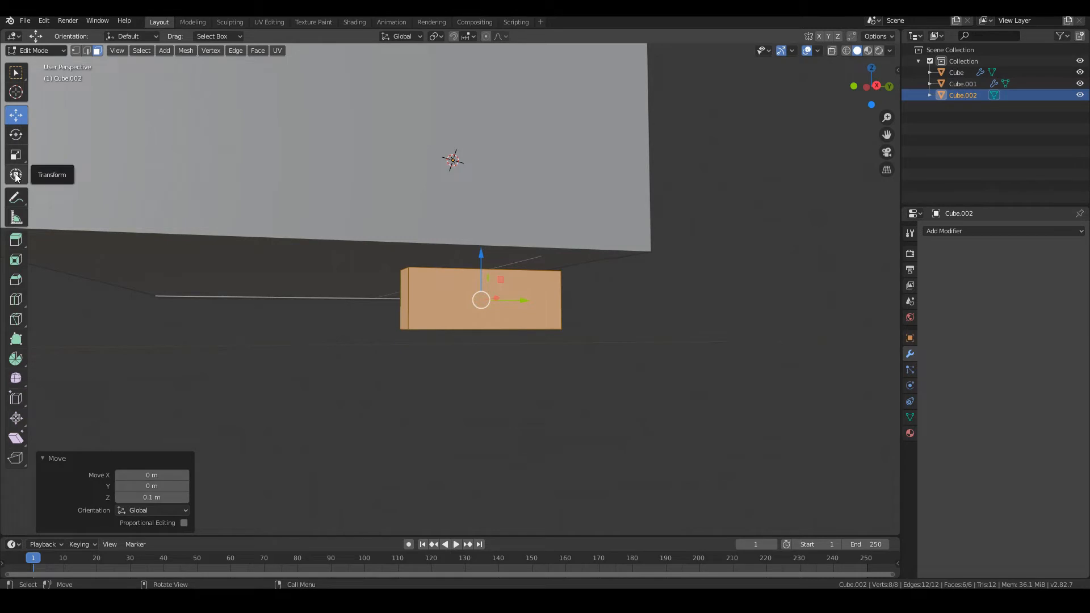
Use the Transform tool to stretch and shift the leg along Z so it spans from the base's underside to the ground line
click(16, 176)
middle_drag(353, 421, 364, 427)
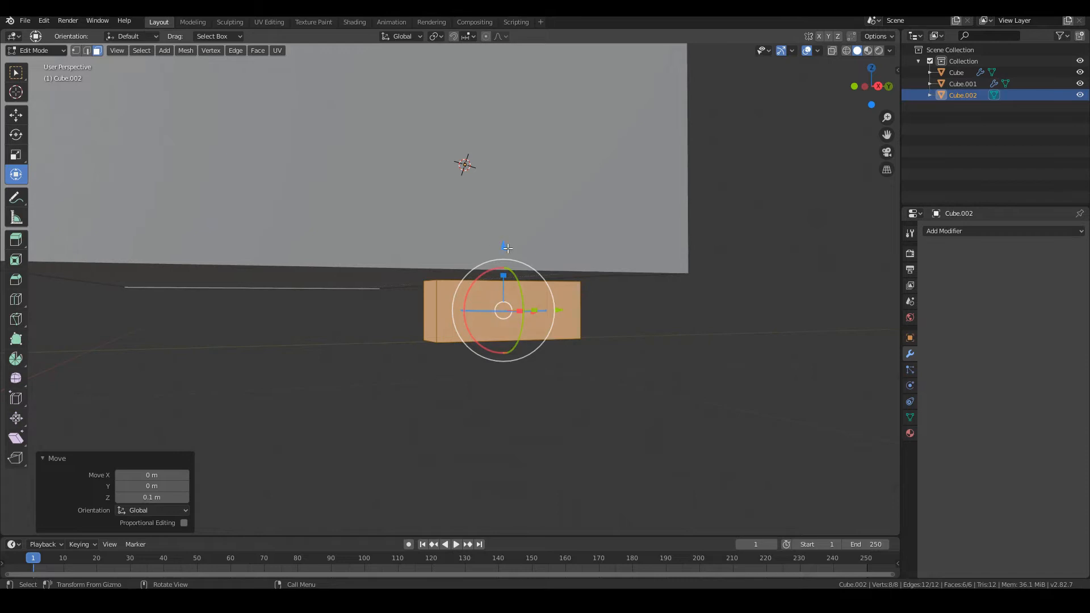
drag(503, 246, 502, 269)
key(KP_1)
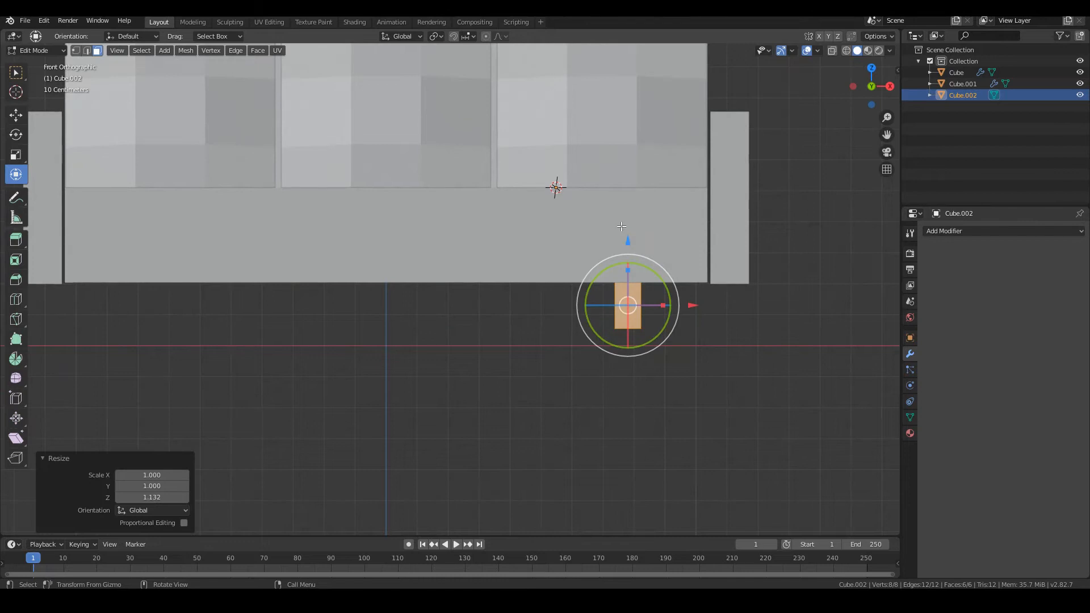
mouse_move(628, 237)
mouse_down()
mouse_move(628, 272)
mouse_move(629, 250)
mouse_up()
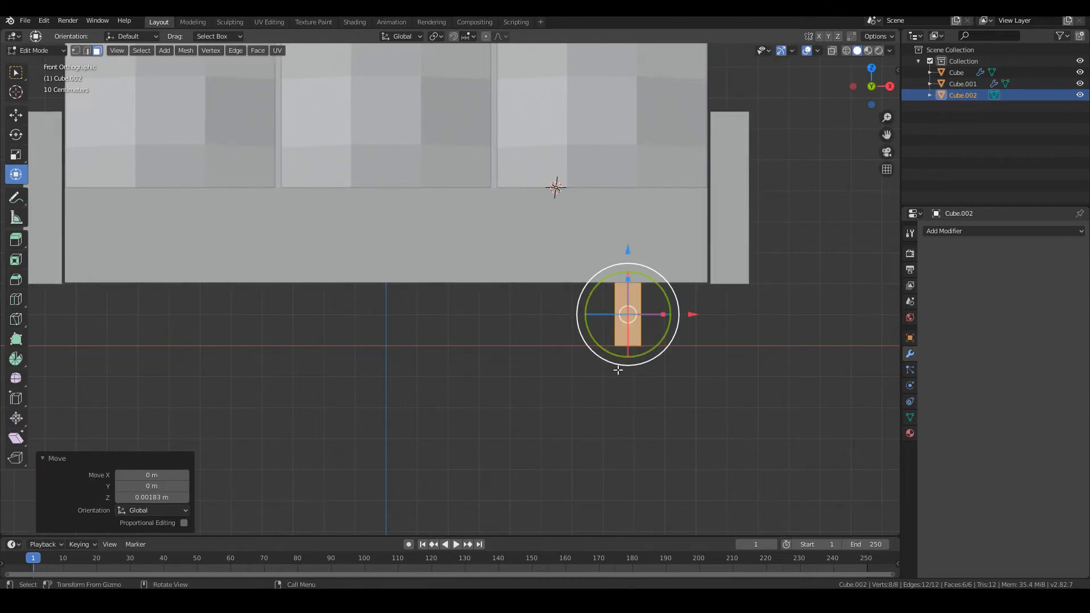
Move the leg about -0.376 m along Y under the sofa and lengthen it along Y to nearly the seat's depth
middle_drag(618, 370, 491, 379)
drag(495, 309, 358, 307)
middle_drag(358, 307, 408, 310)
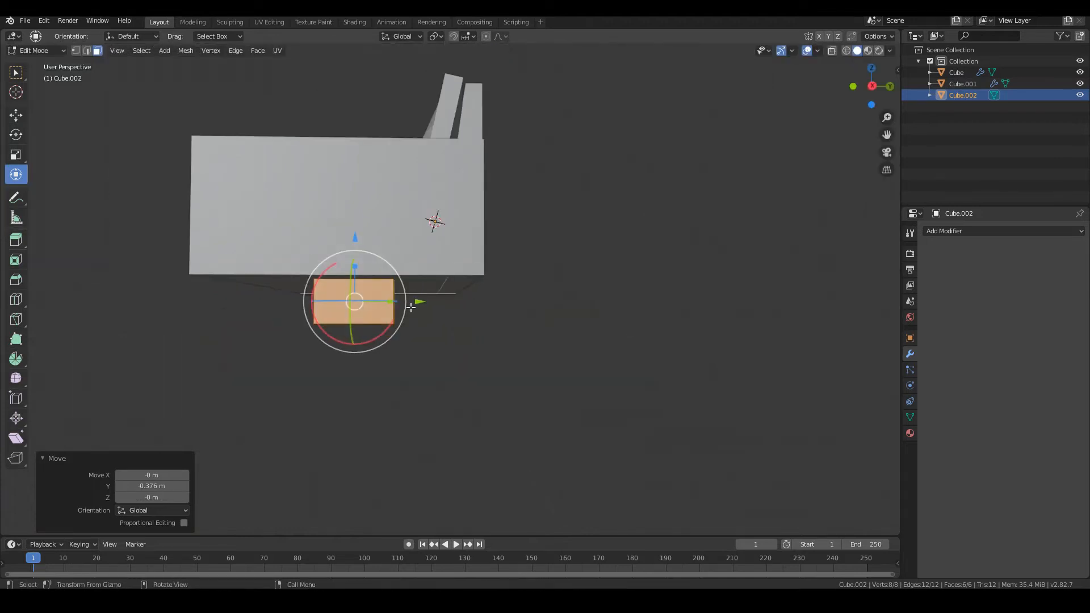
drag(419, 304, 416, 303)
scroll(409, 304, up, 1)
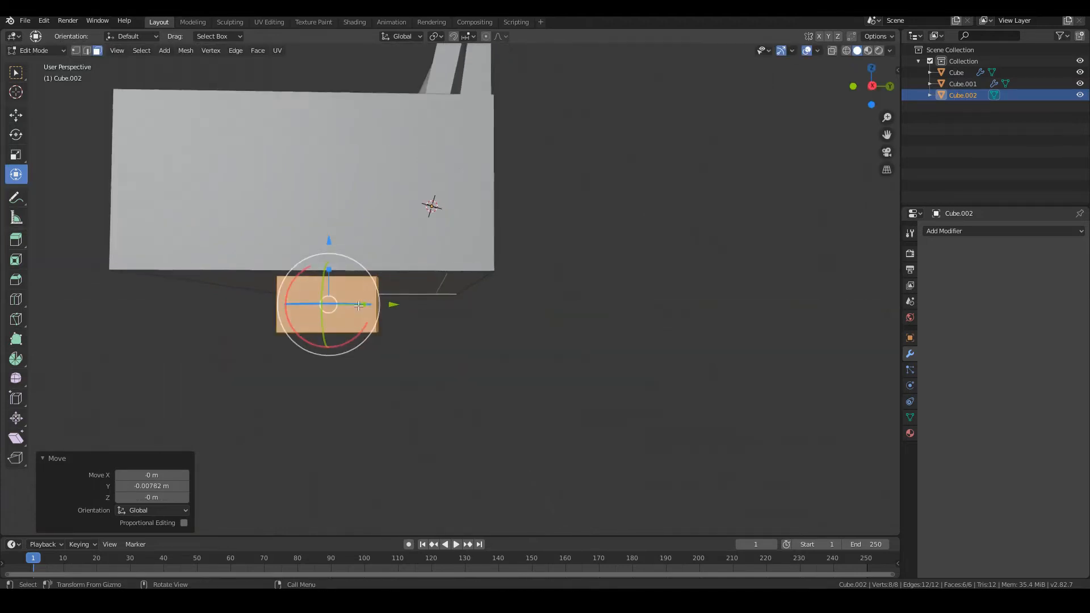
drag(359, 306, 386, 307)
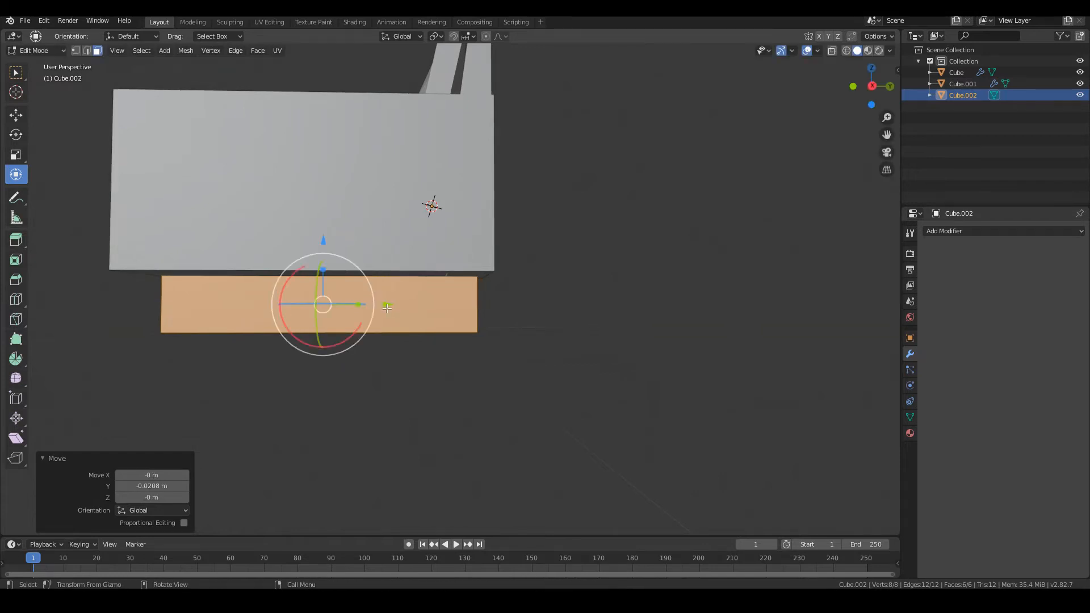
In the right-side orthographic view, nudge the leg about 0.005 m along Y to centre it under the arm
click(116, 51)
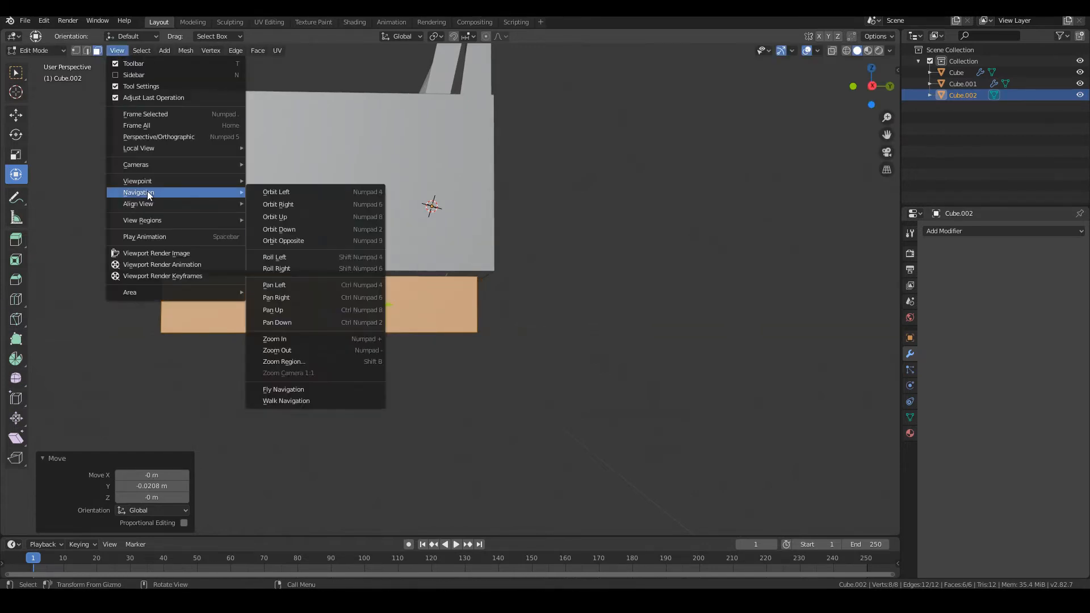
mouse_move(169, 181)
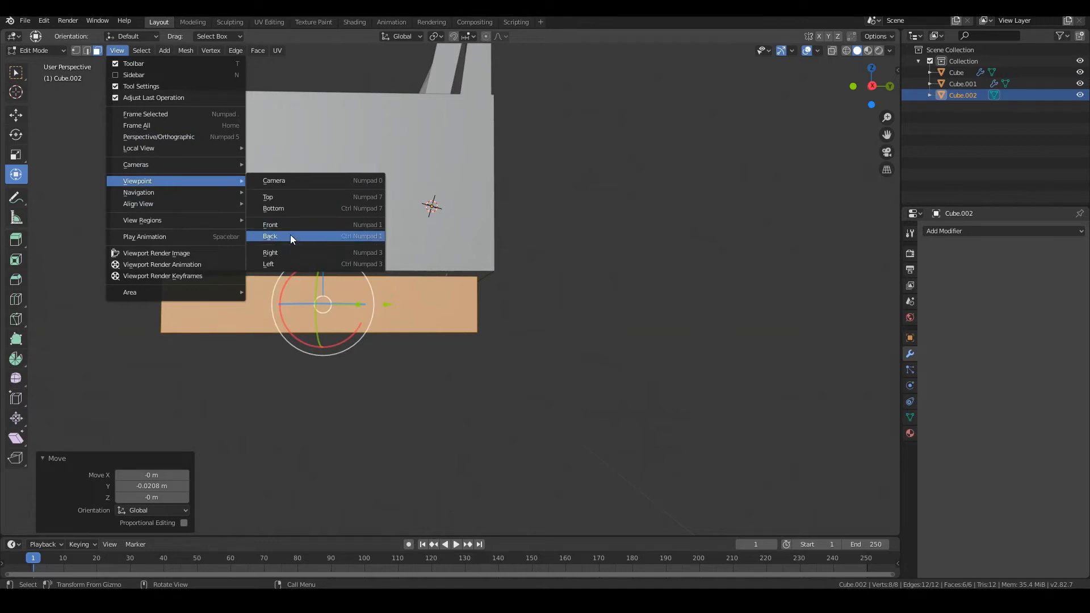
click(282, 252)
scroll(444, 311, up, 3)
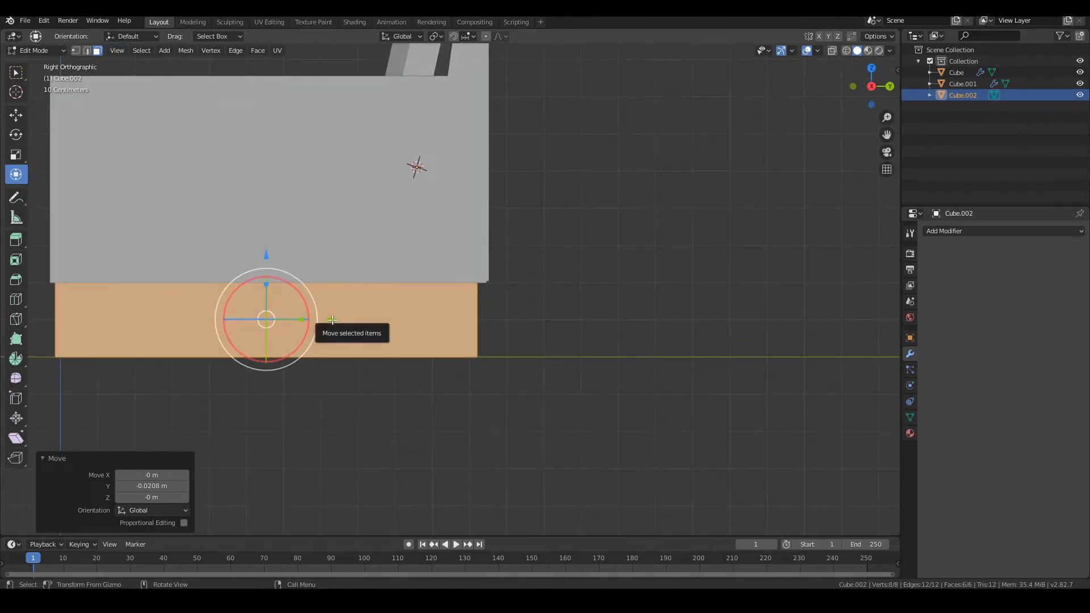
drag(329, 320, 336, 320)
Select the leg block's two large opposite side faces and delete them to open the leg frame
middle_drag(304, 278, 405, 294)
scroll(295, 254, down, 2)
scroll(405, 294, down, 5)
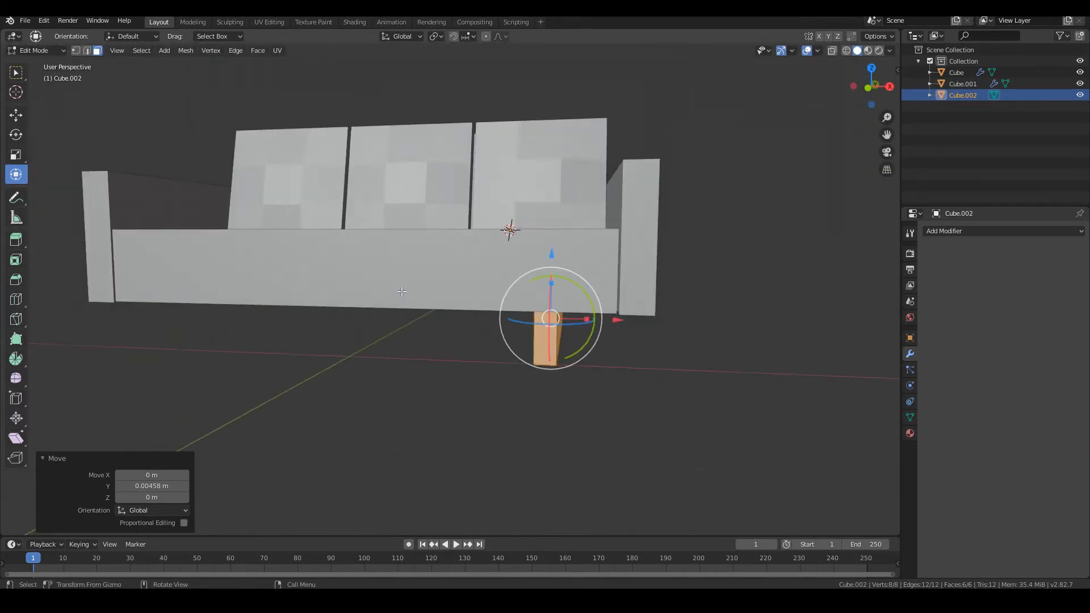
middle_drag(409, 287, 295, 273)
scroll(269, 270, up, 4)
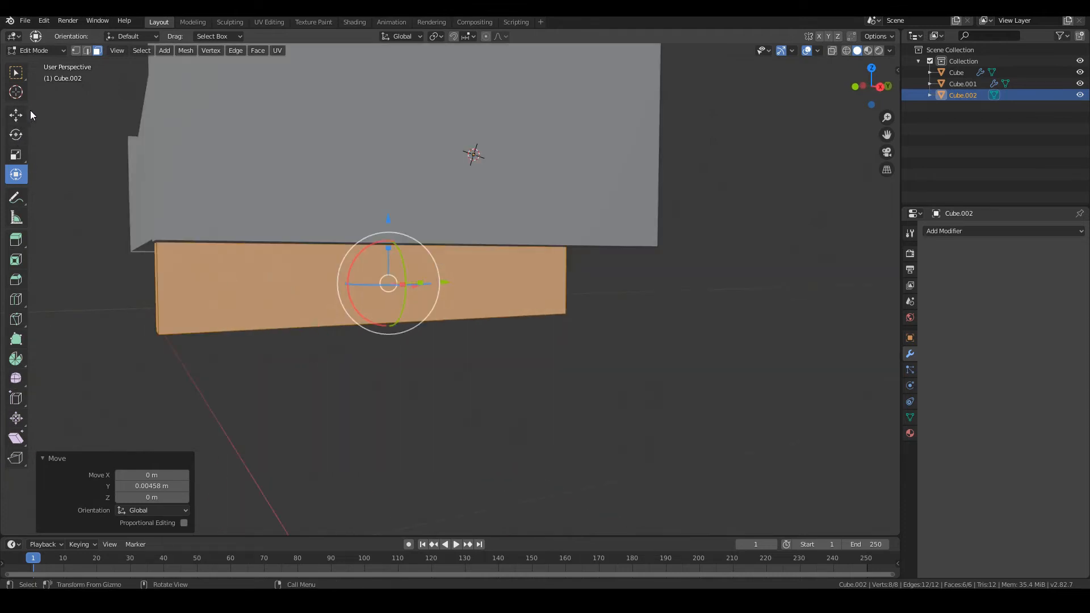
click(221, 319)
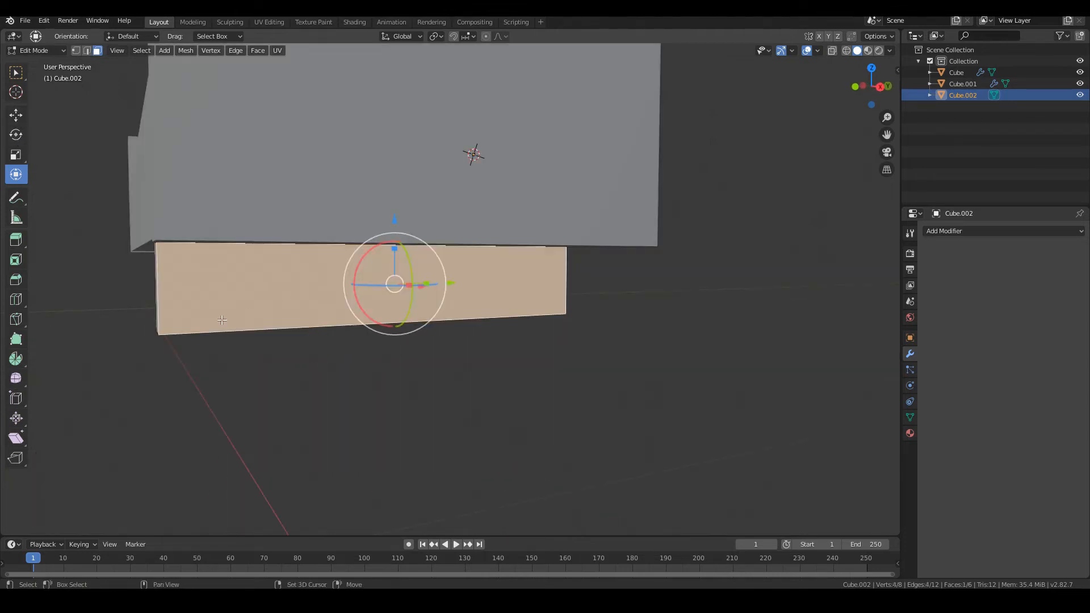
middle_drag(156, 314, 275, 314)
shift+click(744, 282)
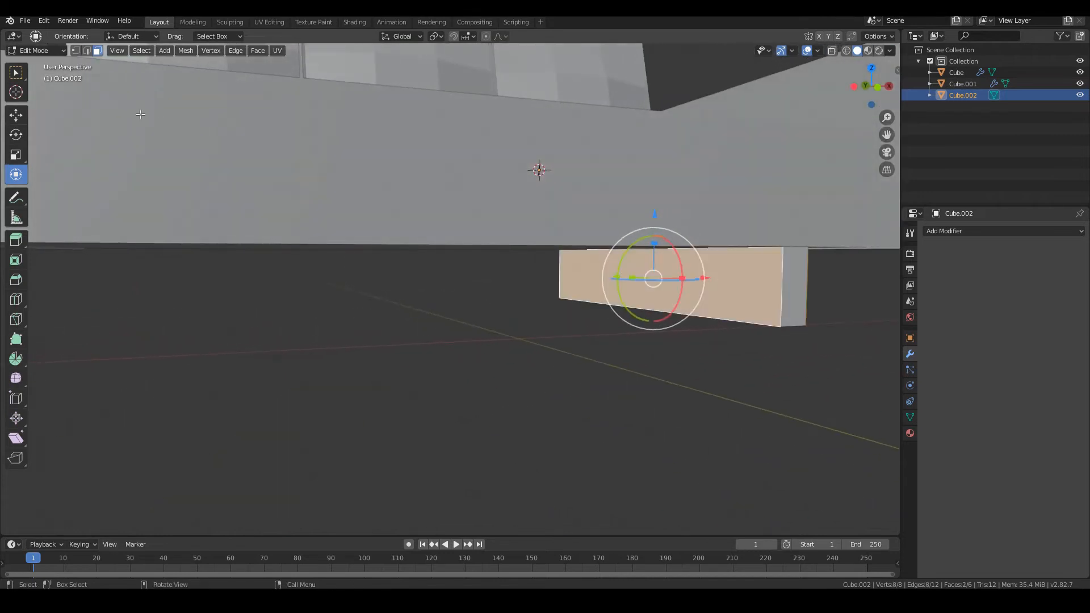
middle_drag(437, 296, 817, 171)
mouse_move(863, 94)
mouse_down()
mouse_move(806, 102)
mouse_move(867, 89)
mouse_up()
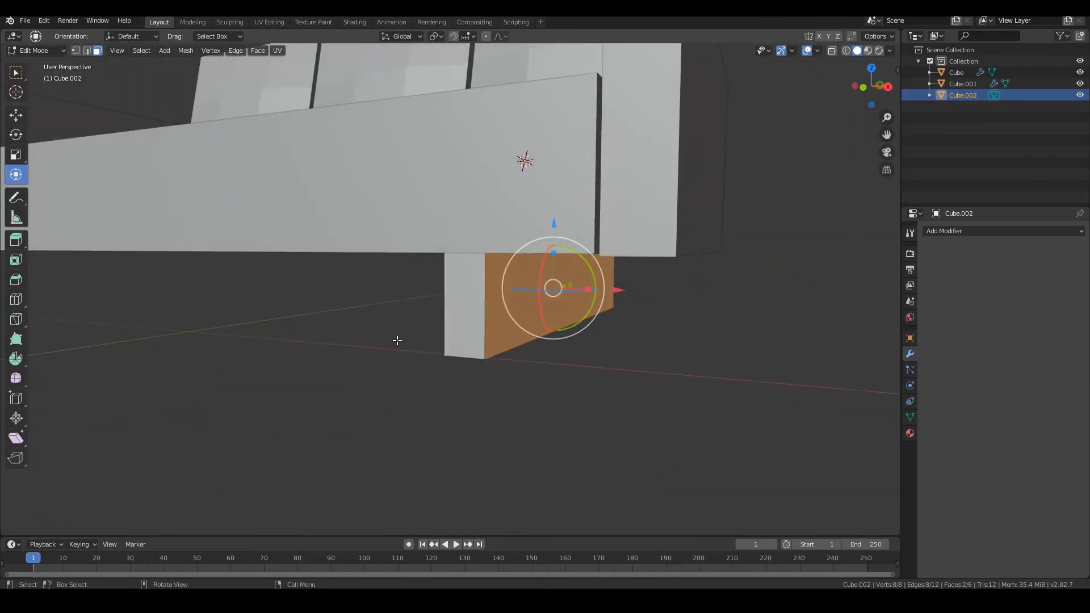
middle_drag(374, 329, 447, 329)
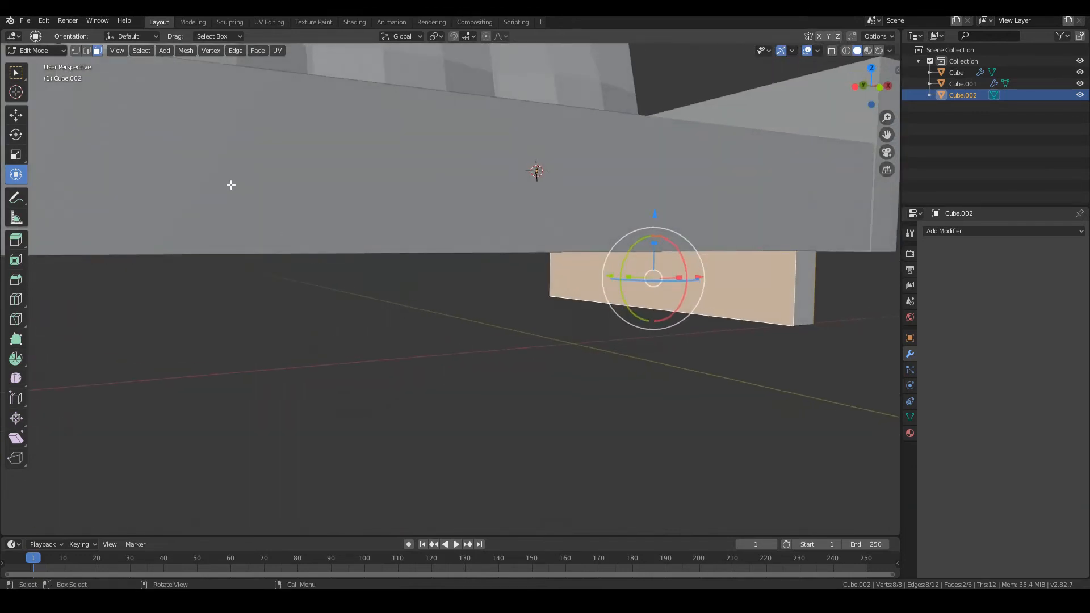
click(183, 50)
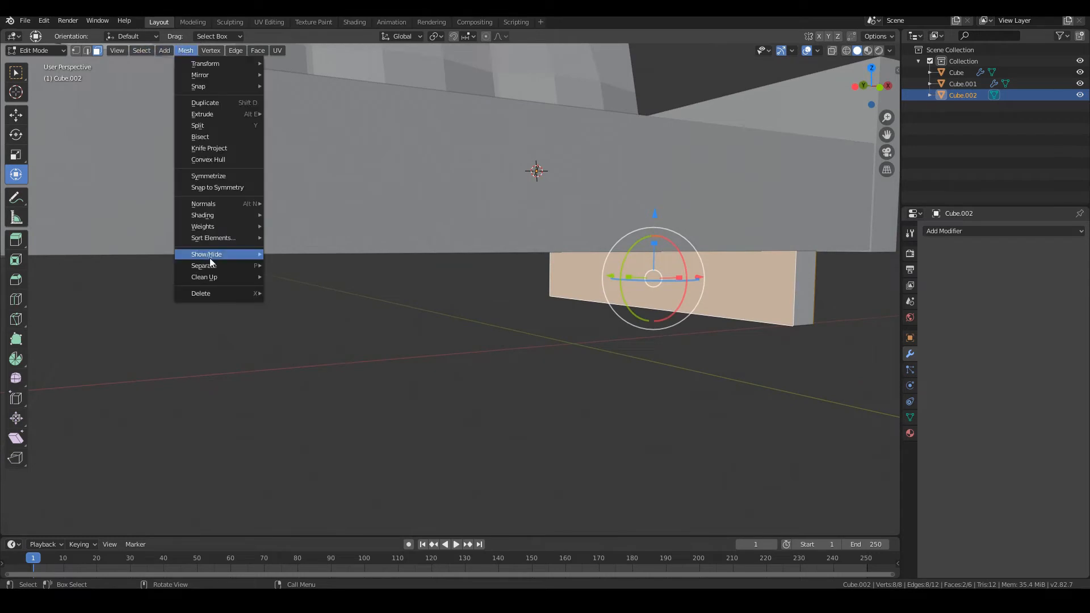
mouse_move(212, 292)
click(332, 318)
Select the whole leg frame and duplicate it about -1.59 m along X beneath the sofa's other side
middle_drag(602, 331, 391, 295)
click(142, 50)
click(152, 69)
middle_drag(513, 390, 476, 382)
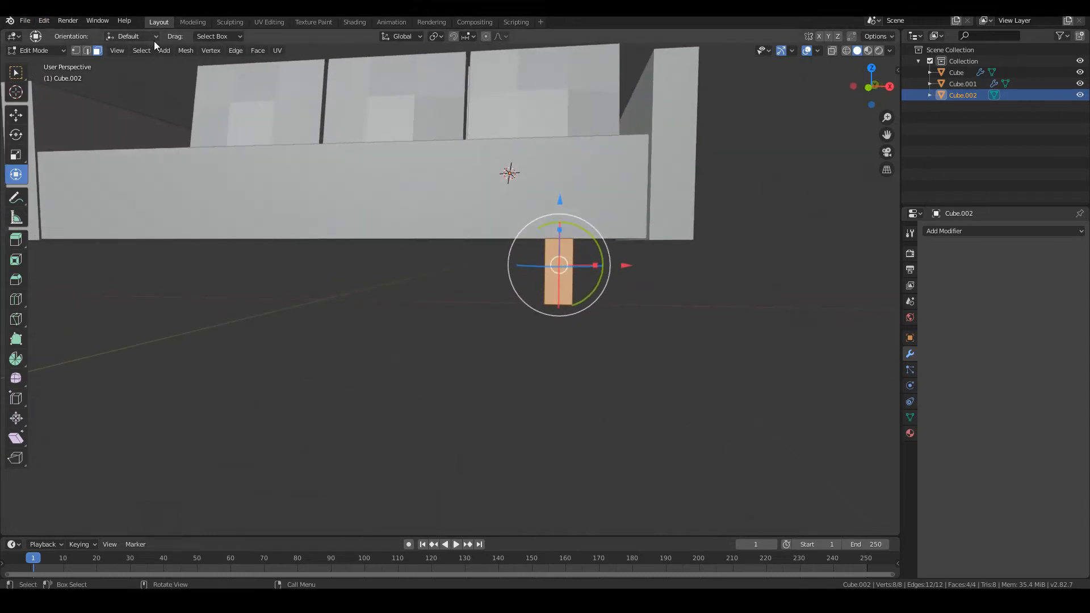
click(183, 51)
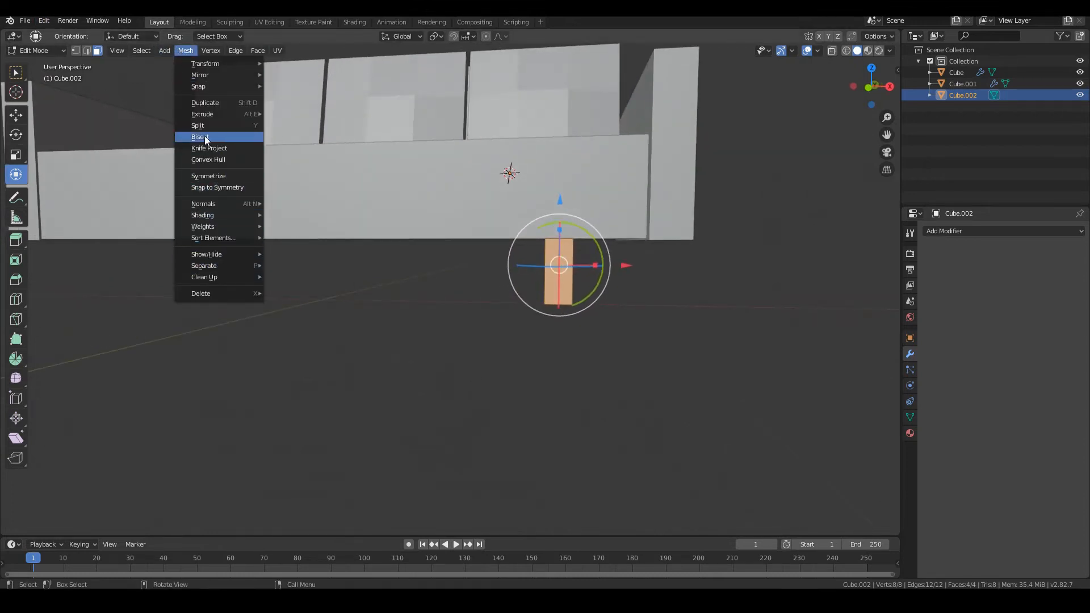
click(210, 103)
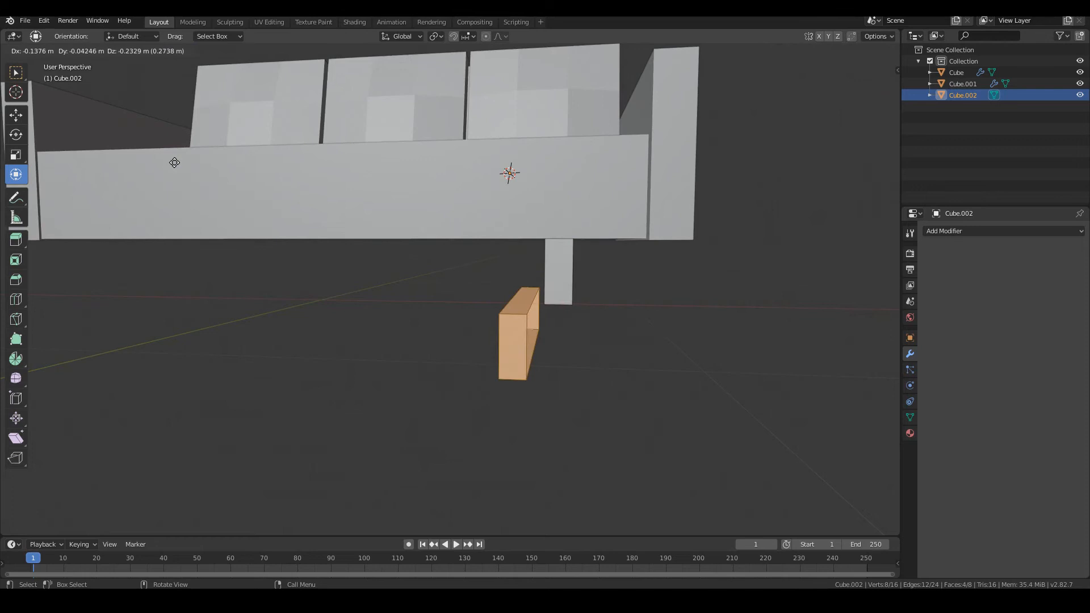
key(x)
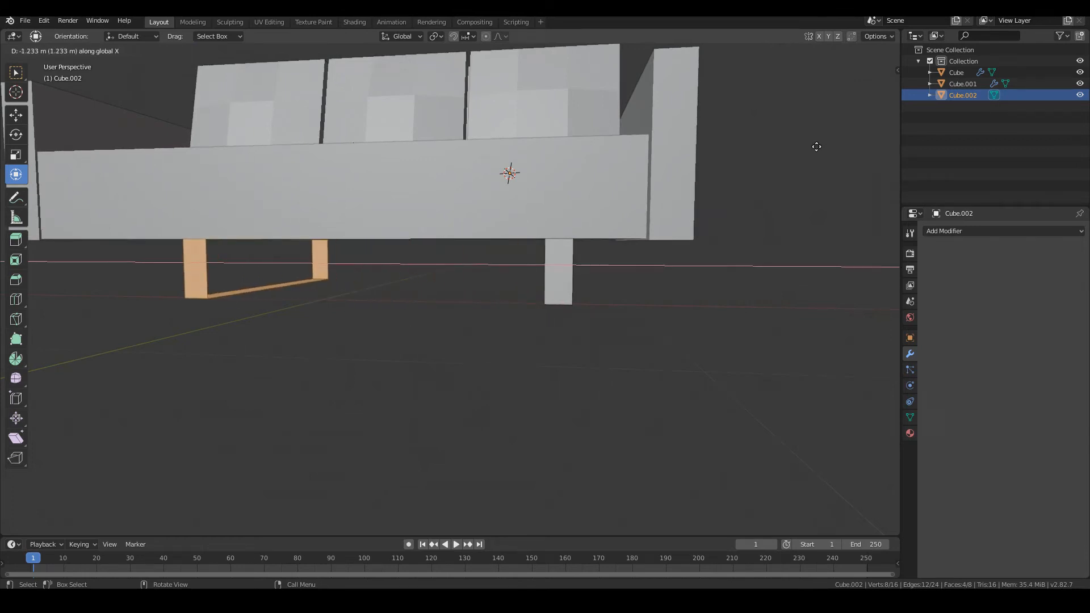
click(742, 147)
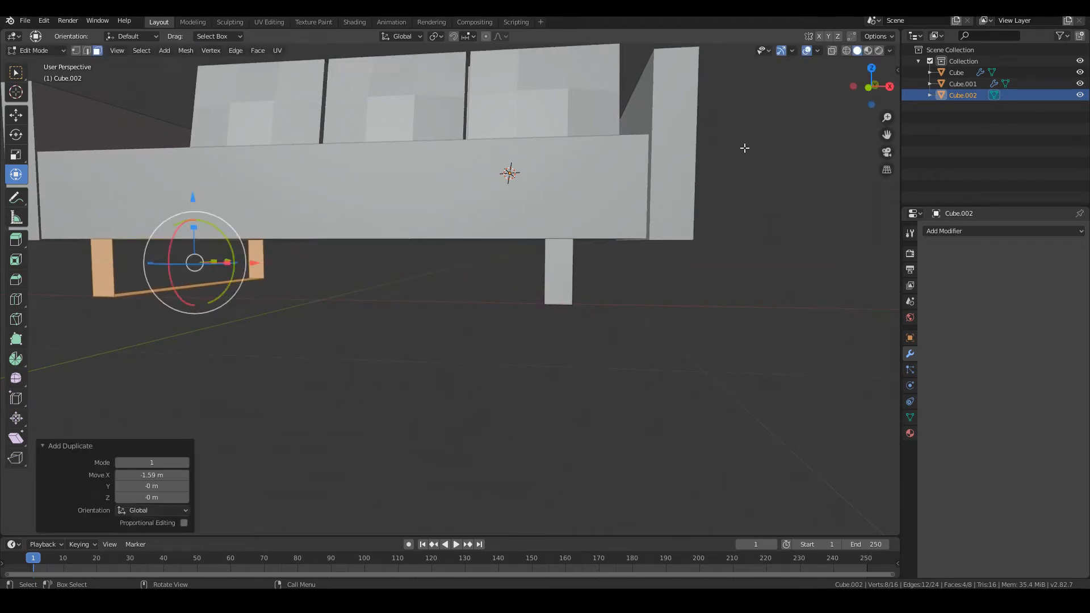
In the front view, nudge the copied leg about 0.016 m along X, and return to Object Mode
key(KP_1)
drag(280, 262, 281, 262)
middle_drag(282, 261, 371, 237)
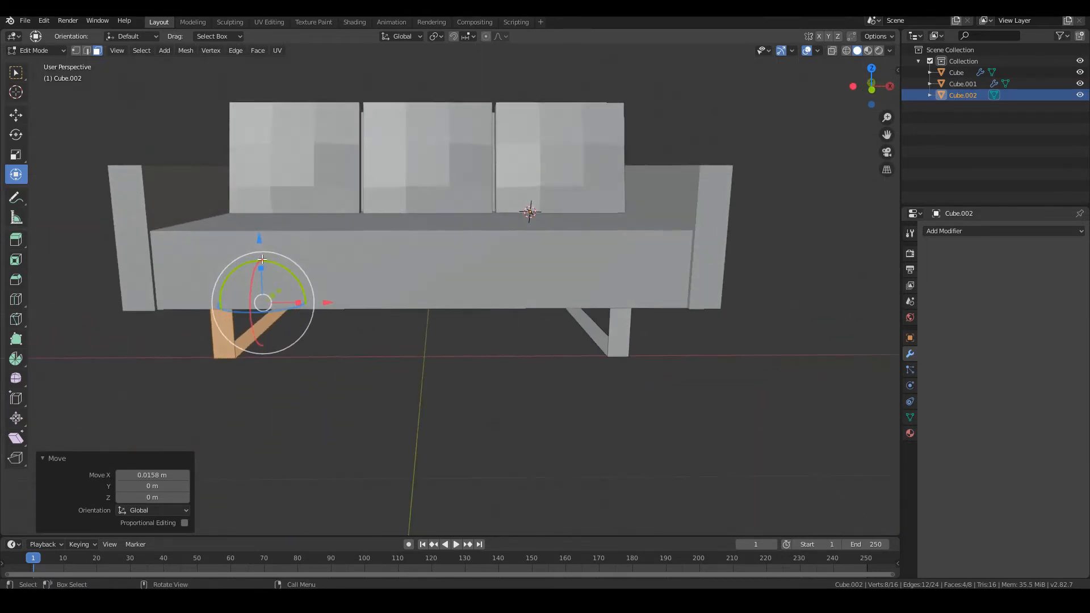
key(Tab)
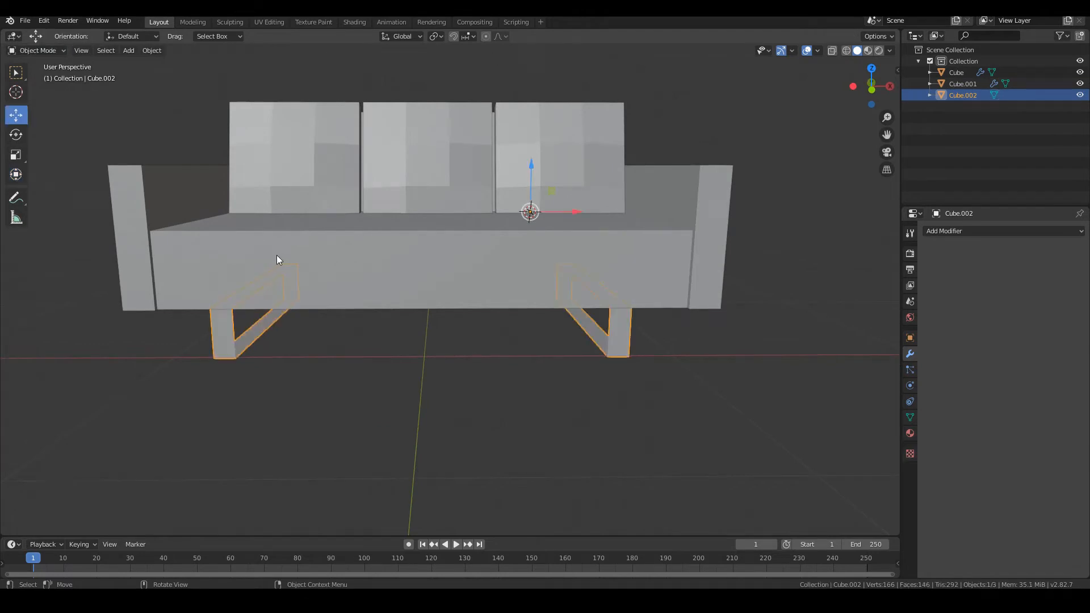
middle_drag(535, 248, 547, 282)
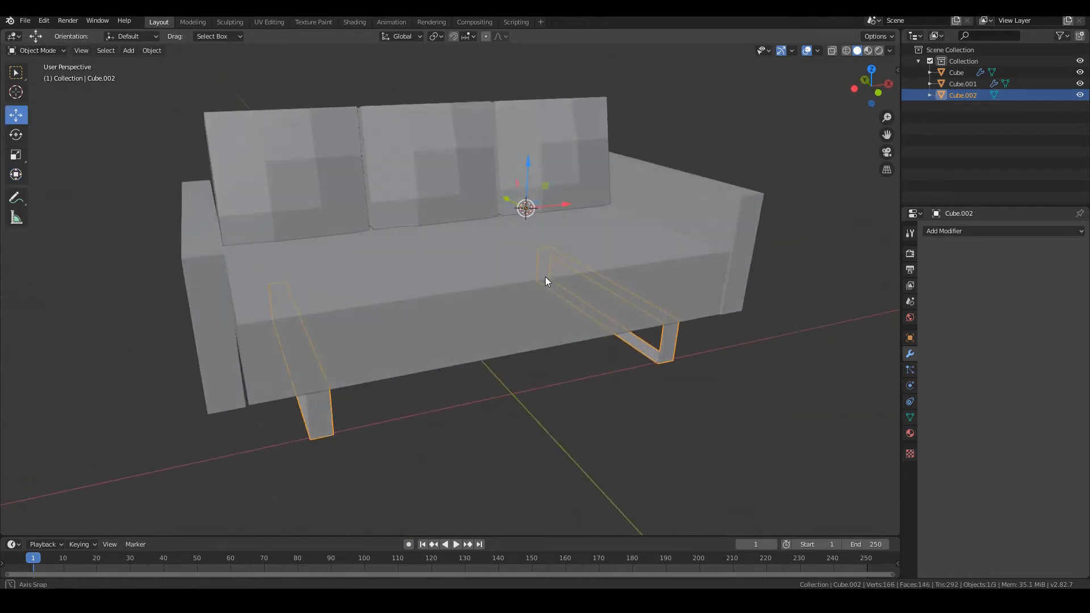
Select the sofa body with its seat and arms and add a Subdivision Surface modifier to it
click(487, 293)
key(KP_Decimal)
middle_drag(667, 300, 720, 251)
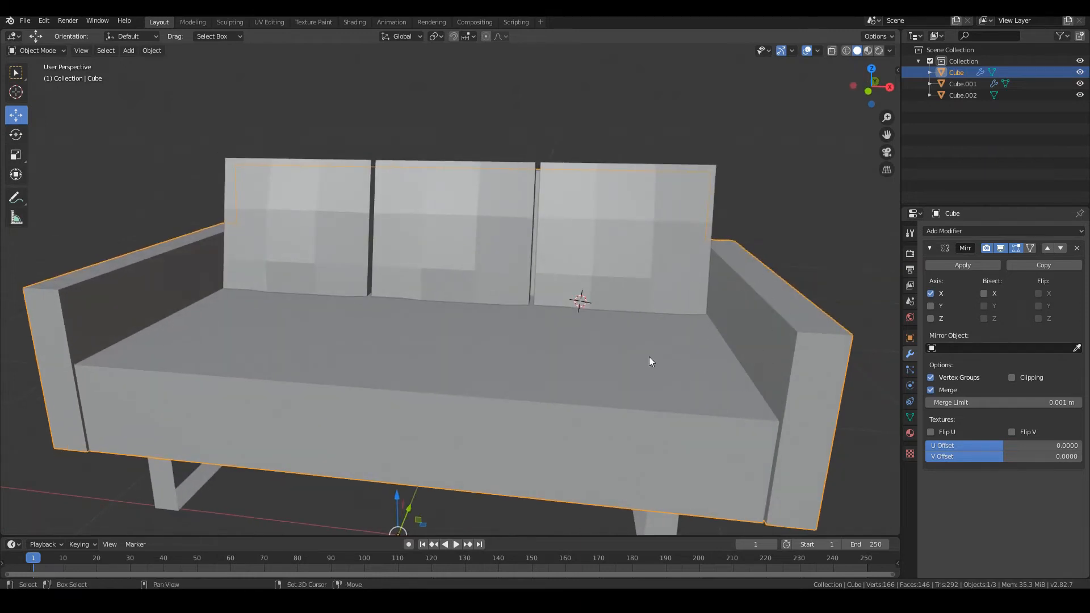
middle_drag(649, 346, 622, 298)
shift+middle_drag(564, 299, 606, 305)
shift+middle_drag(455, 281, 445, 277)
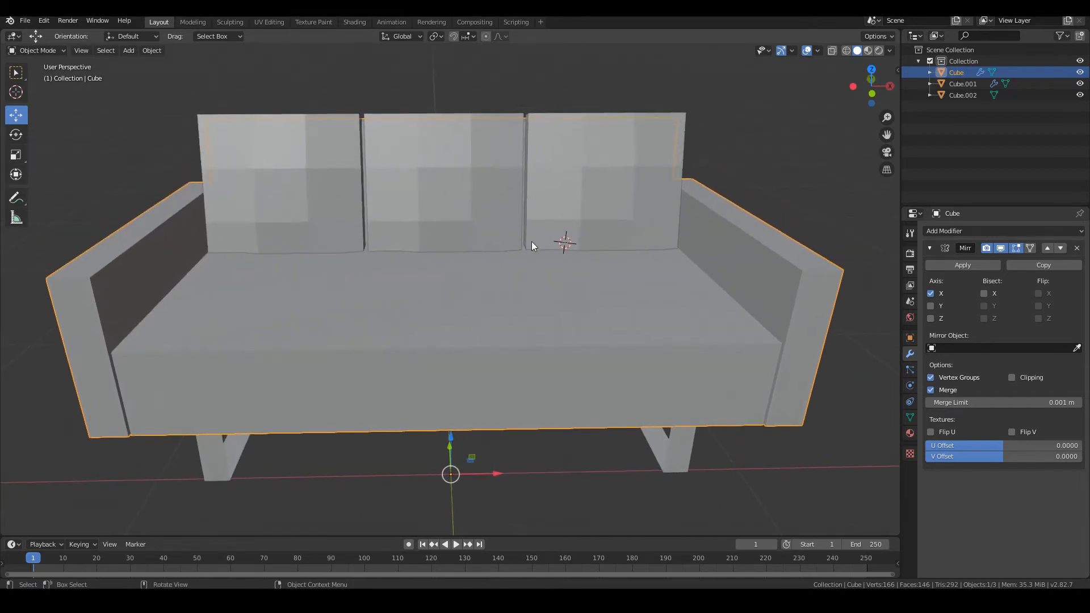
click(937, 231)
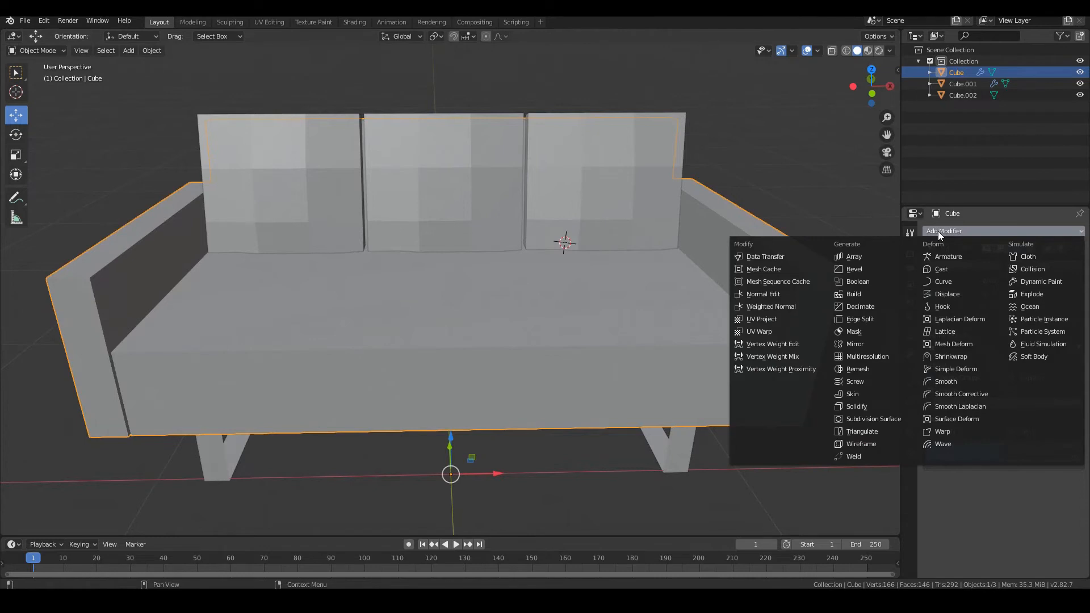
click(854, 343)
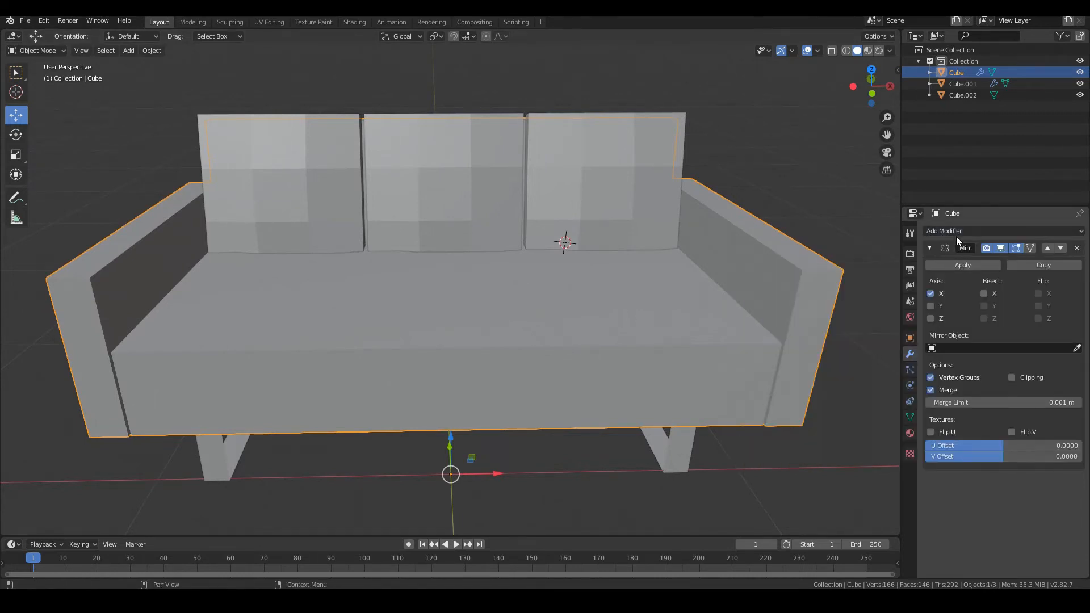
click(955, 231)
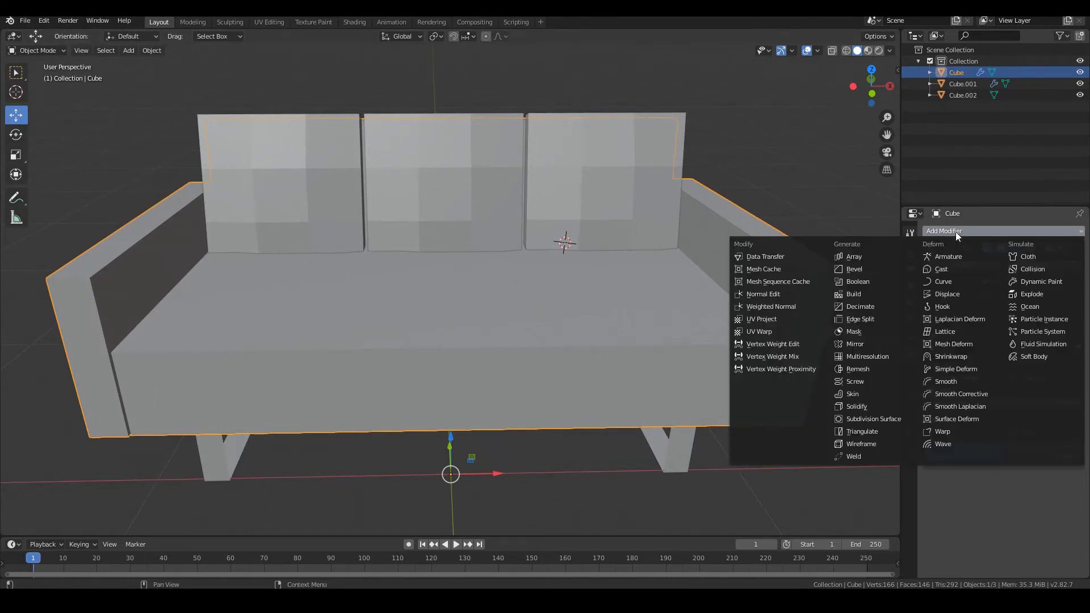
click(891, 418)
middle_drag(891, 419, 729, 293)
middle_drag(632, 342, 462, 298)
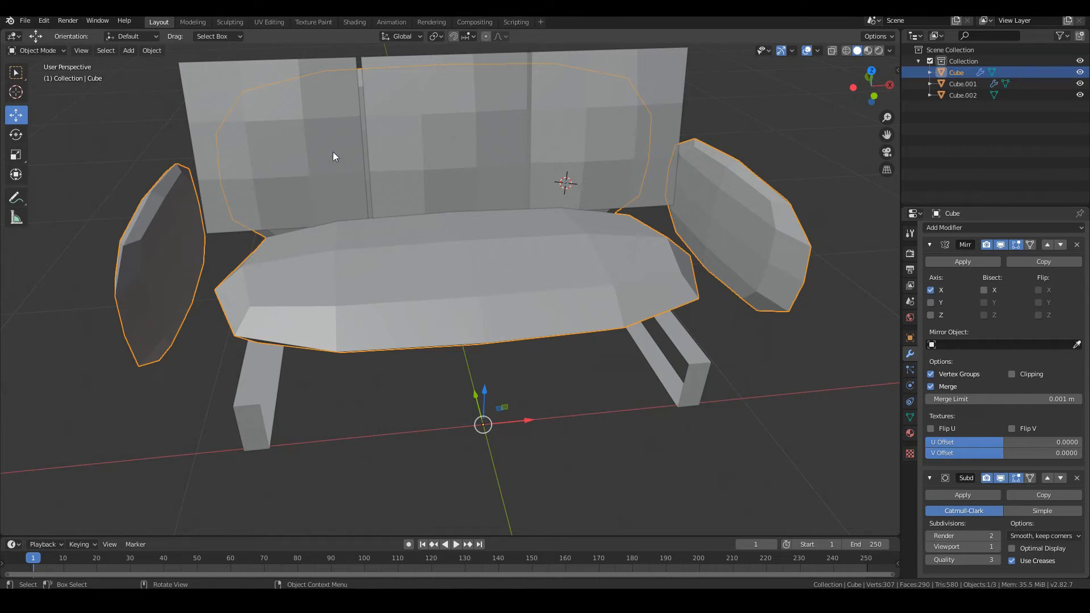
Set the sofa body's Subdivision Surface viewport level to 2
middle_drag(195, 295, 134, 355)
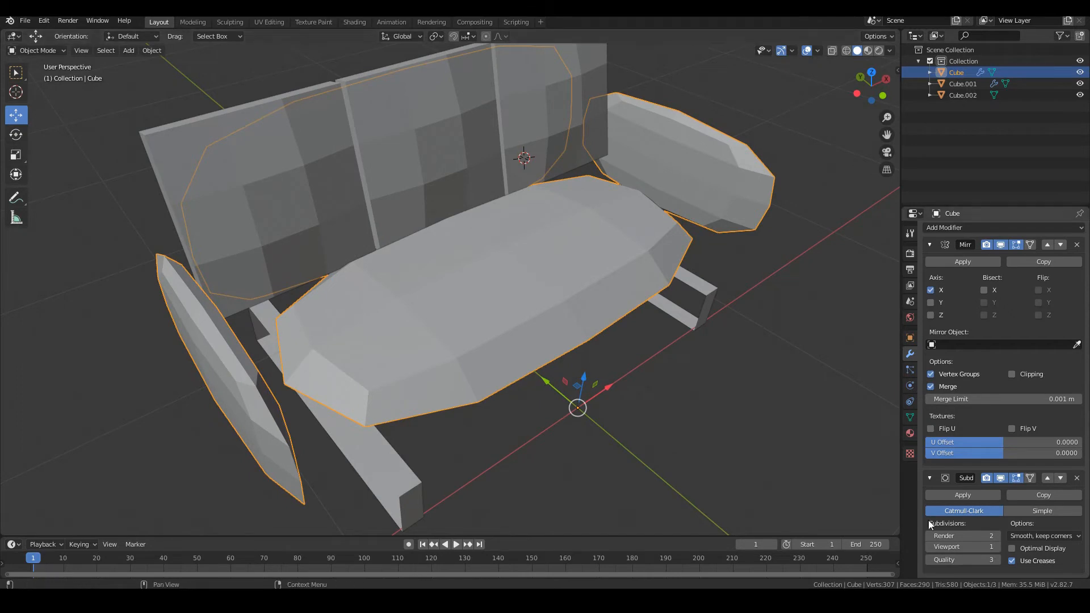
click(993, 547)
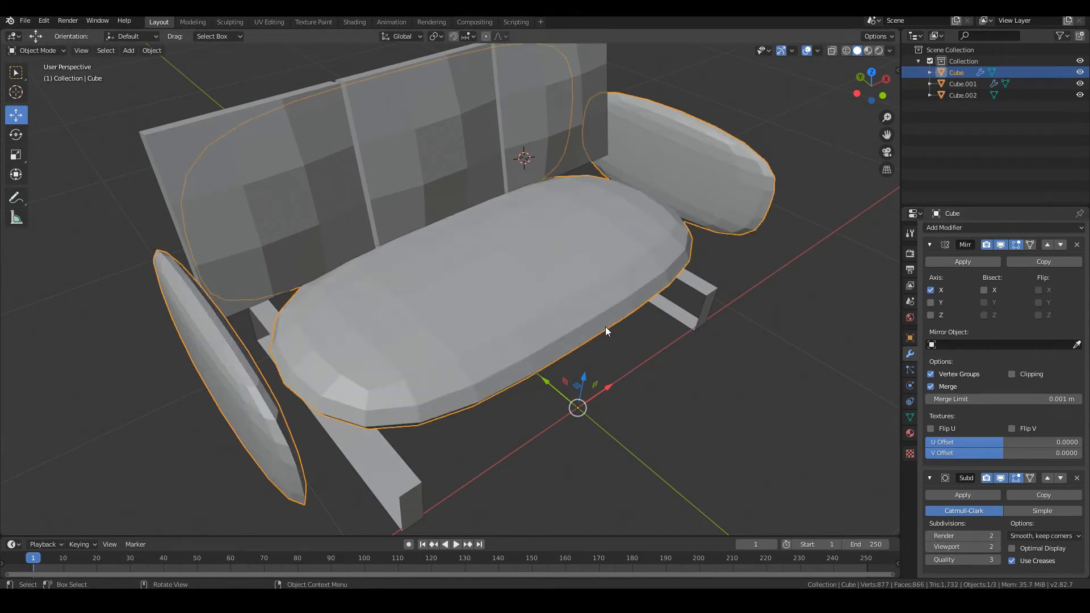
middle_drag(604, 327, 631, 330)
click(929, 547)
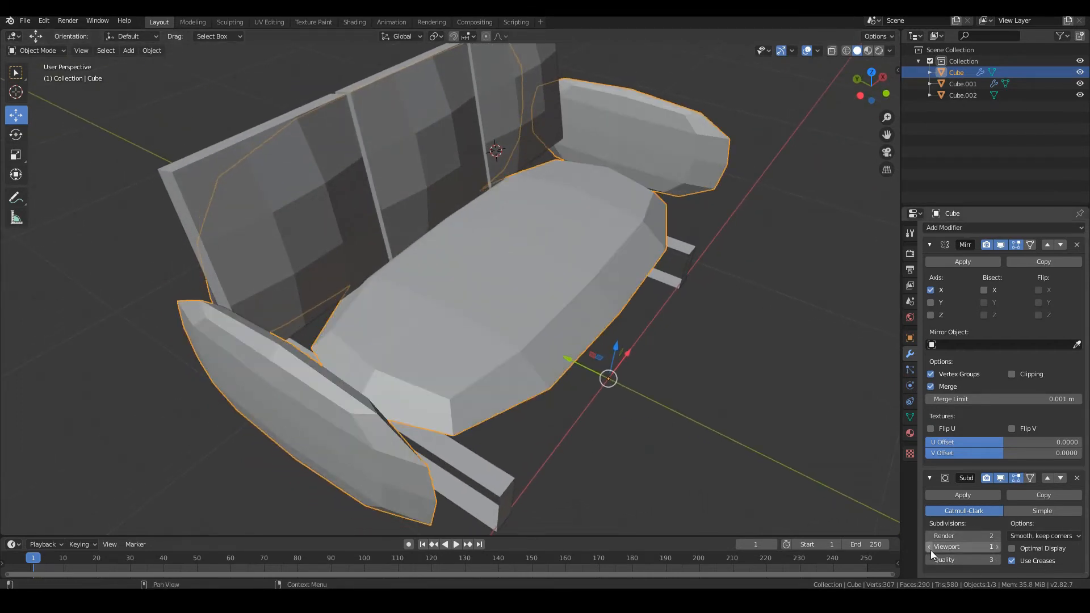
click(996, 546)
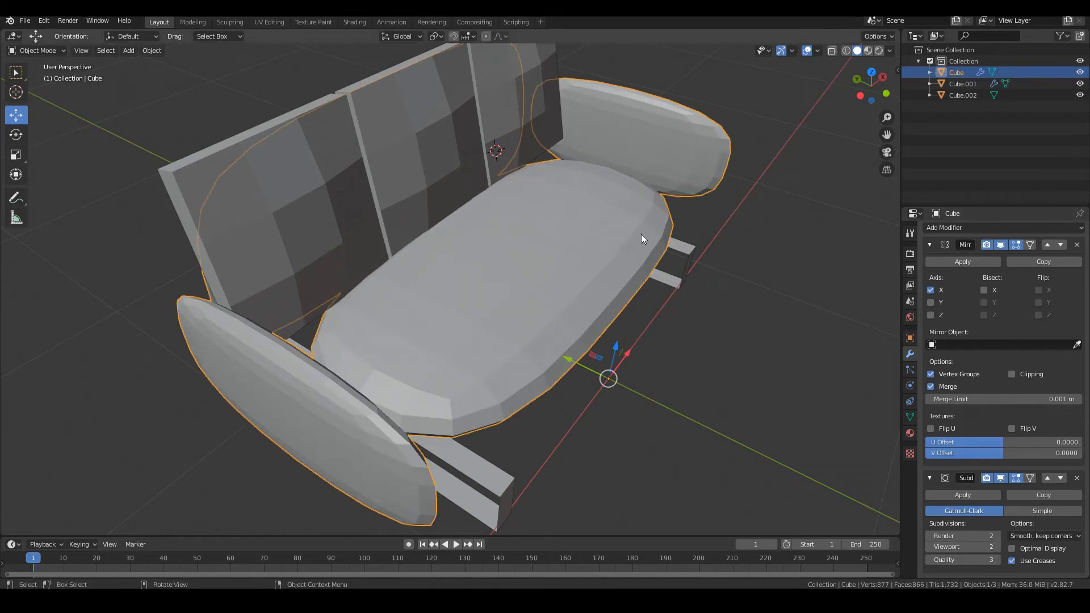
In Edit Mode, add a loop cut across the sofa seat and move it 0.5 m along X to the arm end
key(Tab)
key(Tab)
click(35, 51)
click(35, 50)
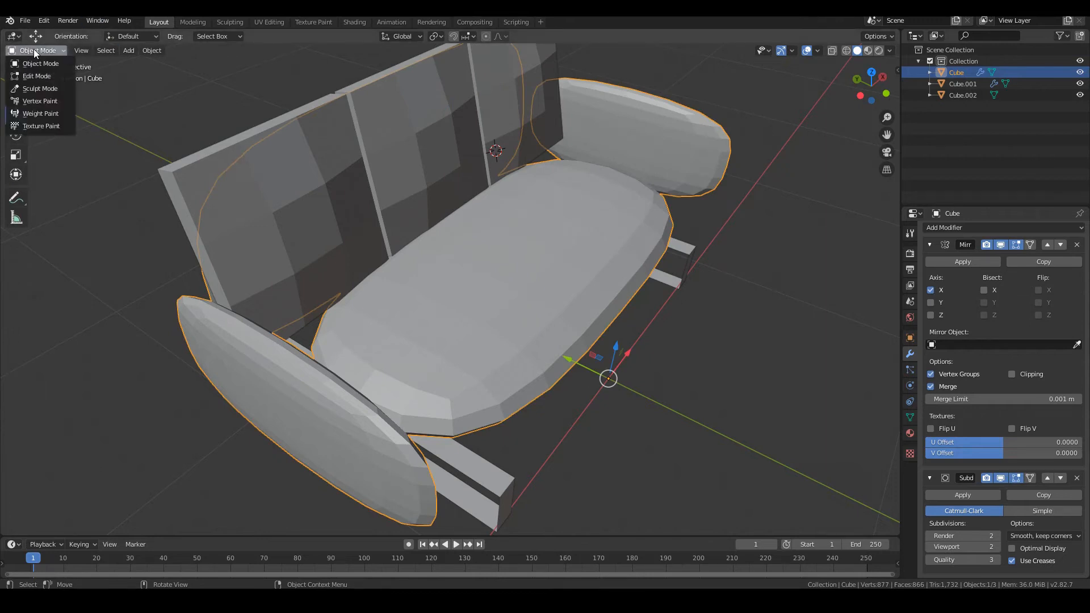
click(36, 76)
middle_drag(340, 227, 460, 282)
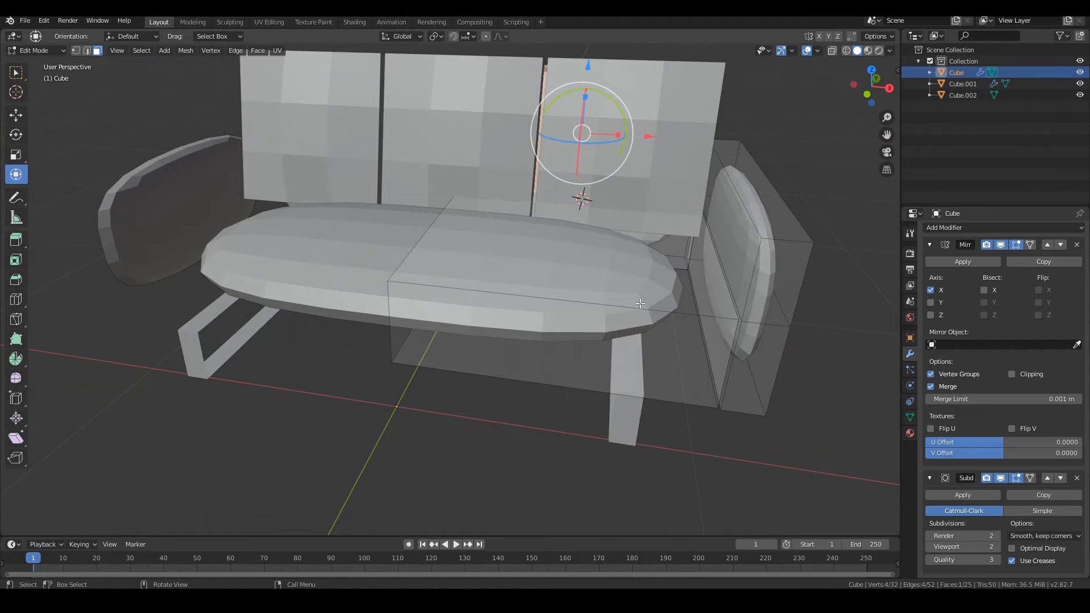
middle_drag(640, 295, 528, 178)
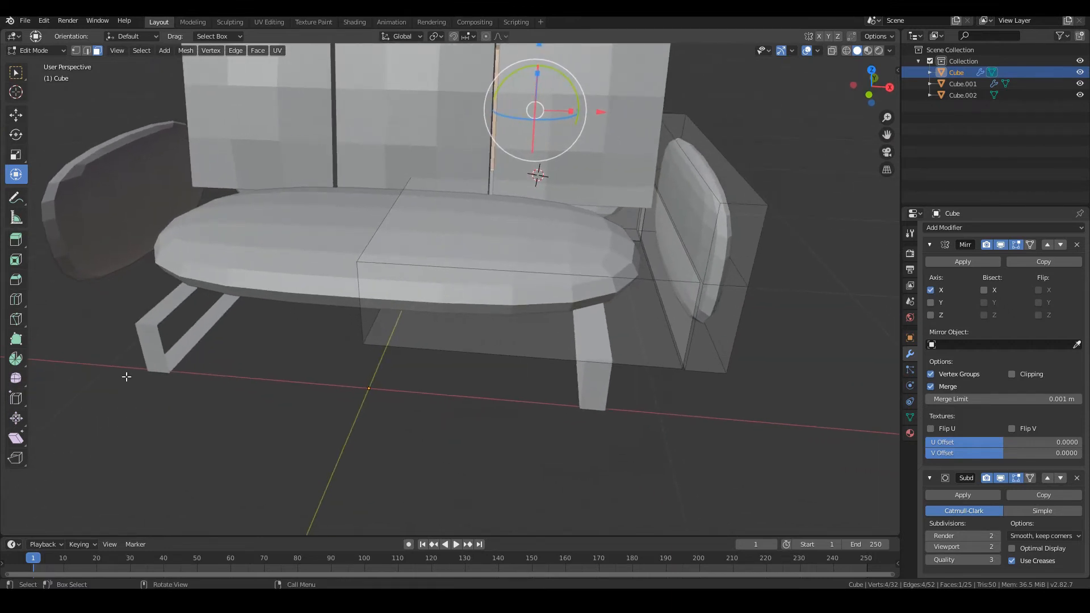
click(16, 300)
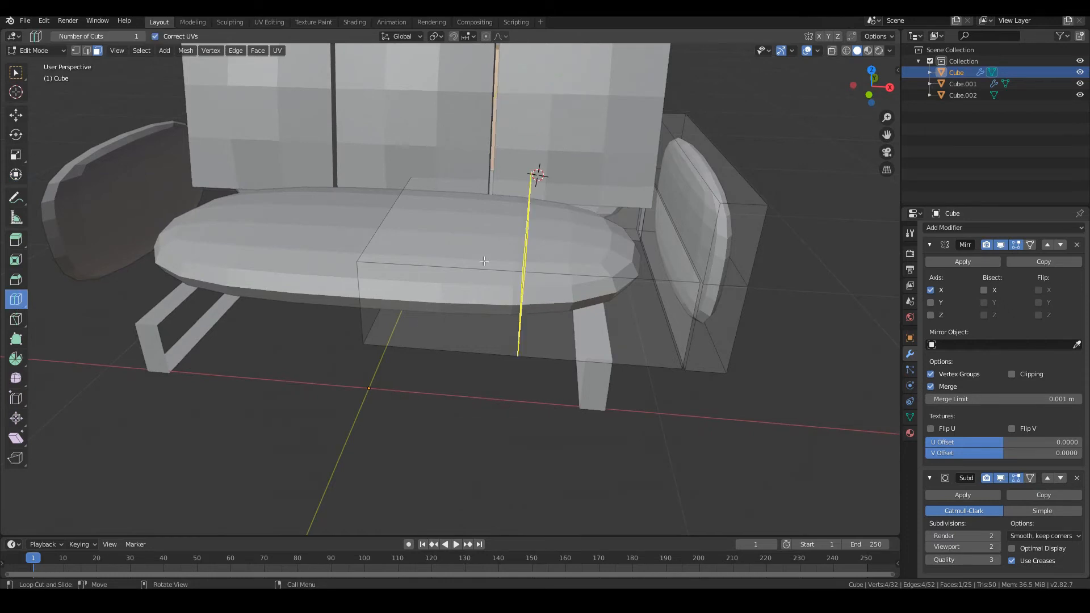
click(559, 270)
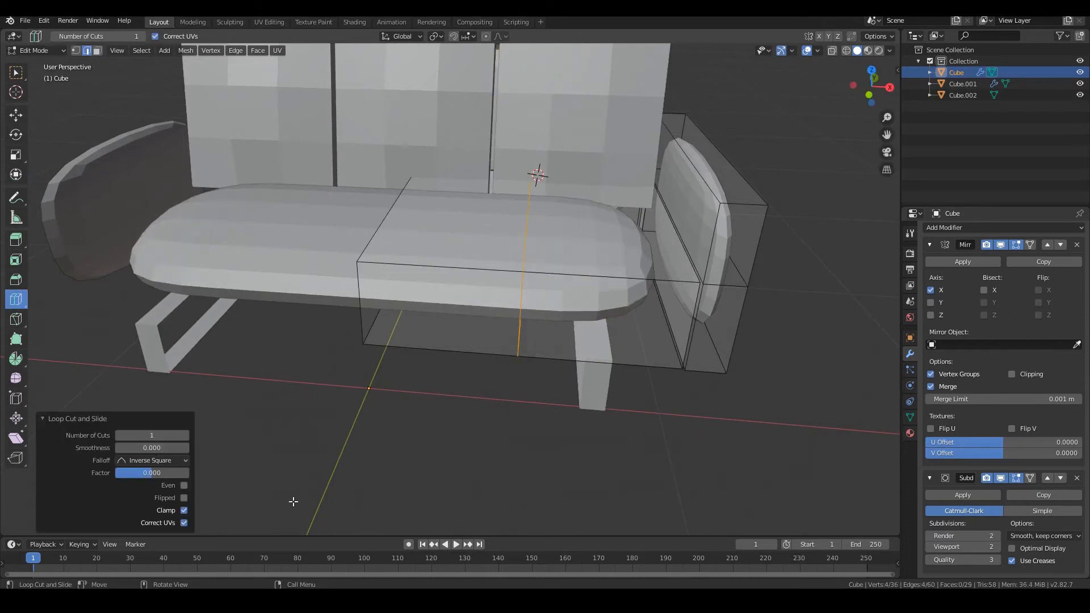
click(15, 115)
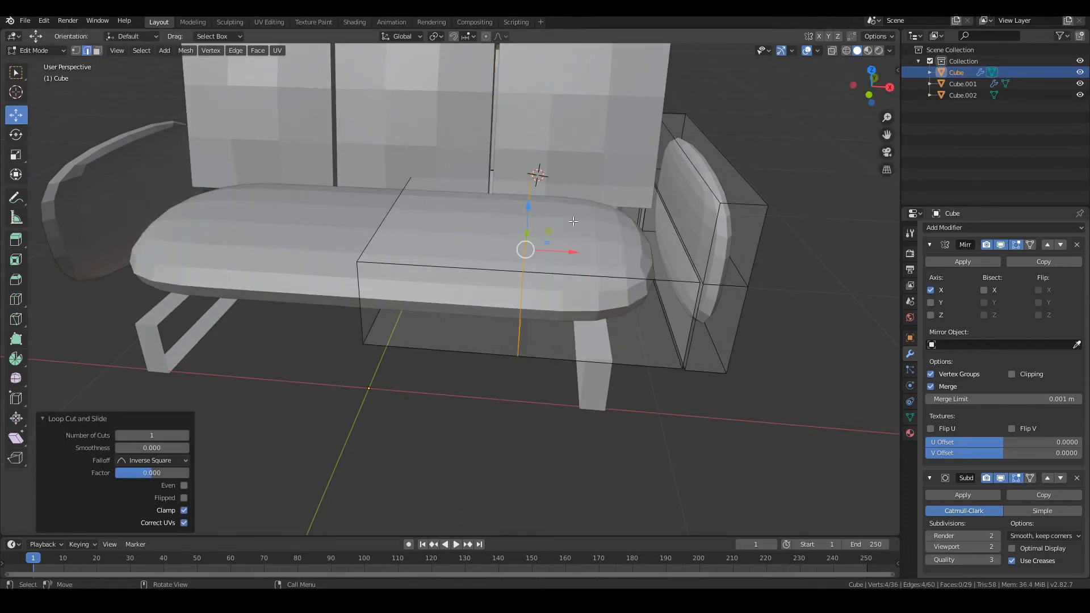
drag(563, 254, 705, 258)
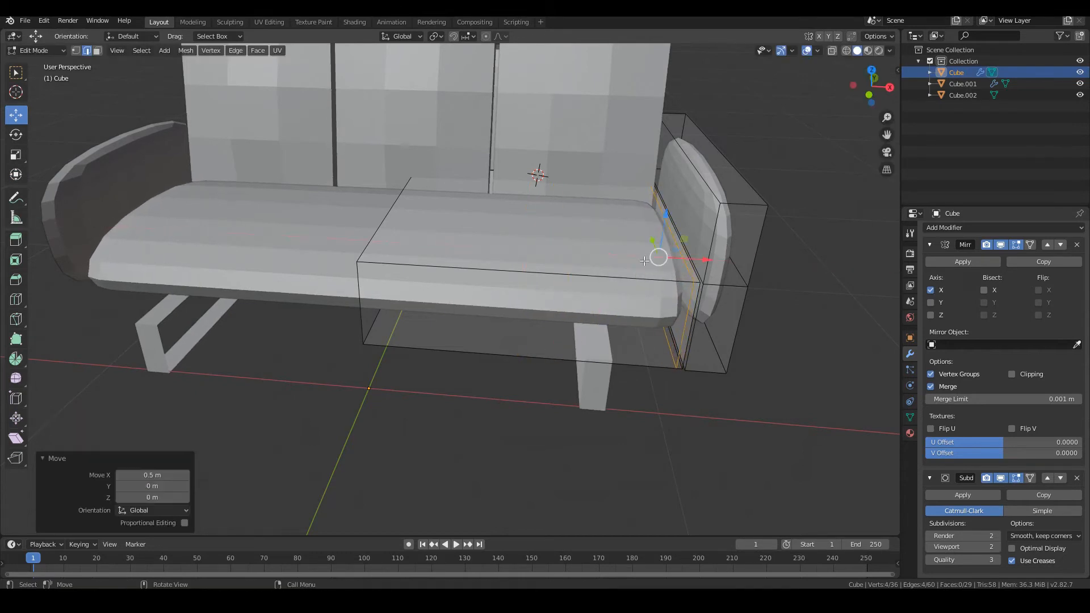
Add a second loop cut running lengthwise along the sofa seat and around its arm end
middle_drag(679, 282, 603, 326)
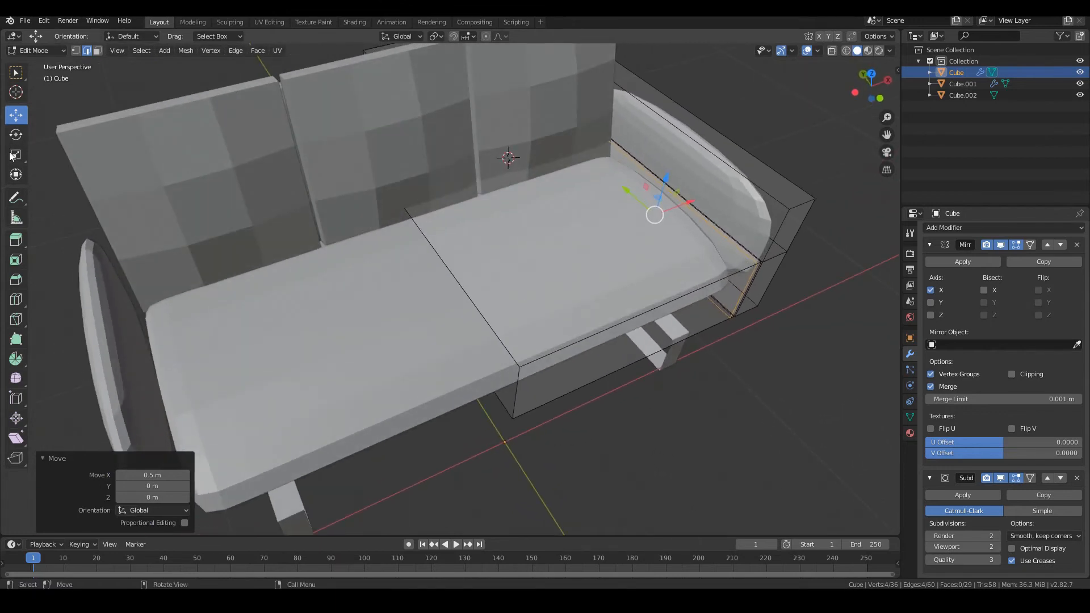
click(16, 299)
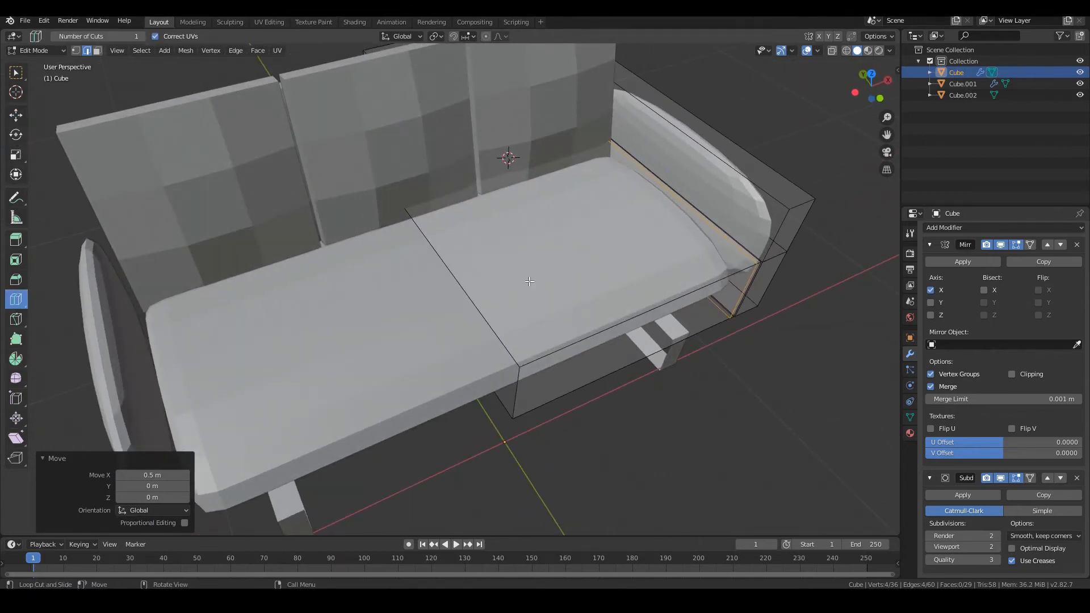
click(665, 195)
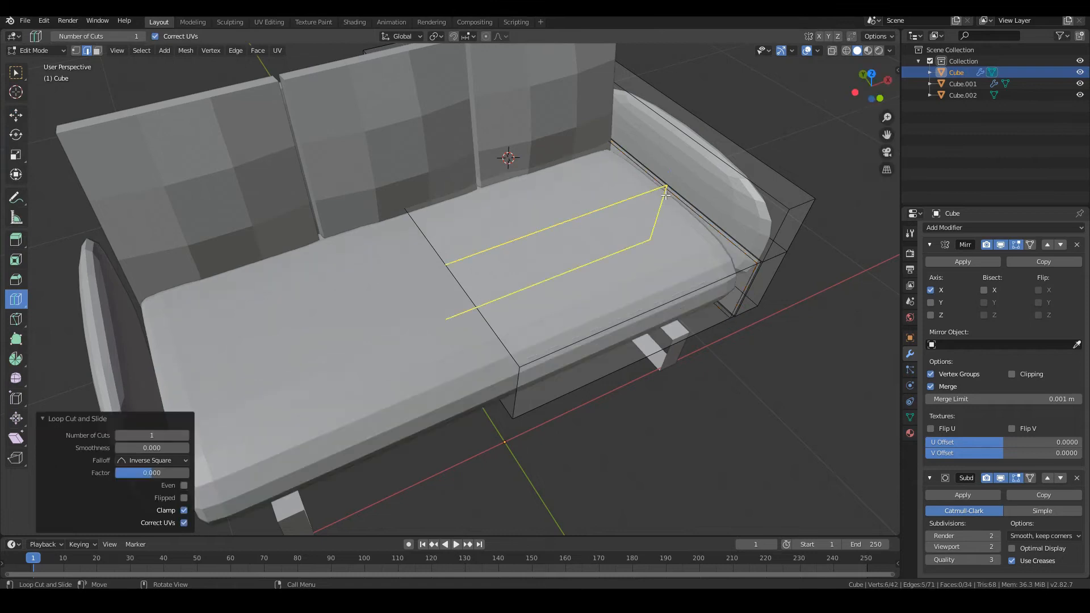
Move the seat's lengthwise cut -0.471 m along Y to the front edge, and add another one moved about 0.46 m to the back edge
click(24, 117)
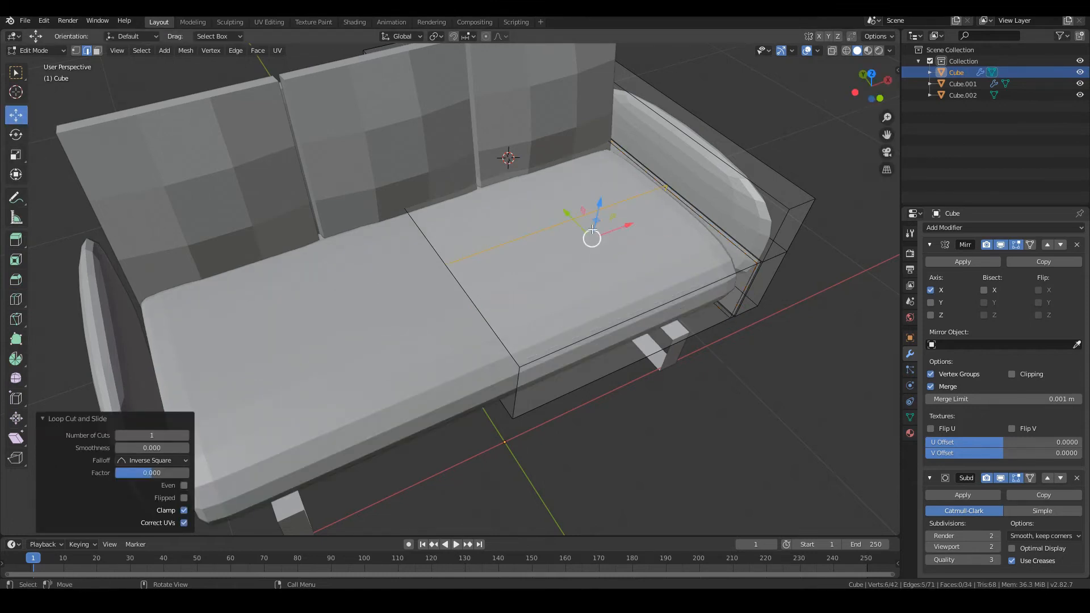
drag(566, 212, 634, 298)
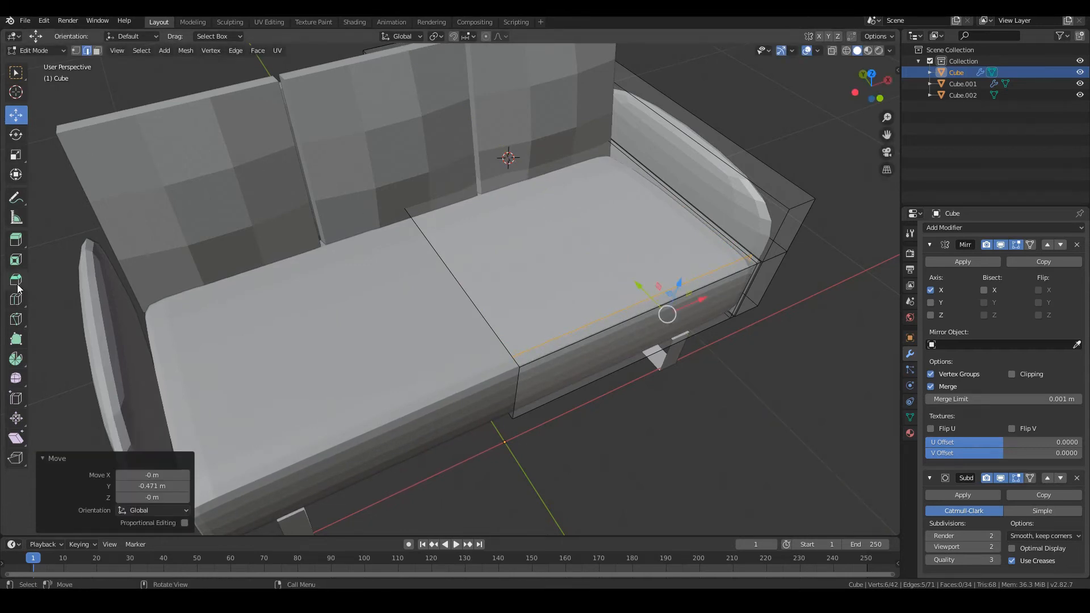
click(16, 298)
click(635, 201)
click(16, 114)
drag(570, 217, 517, 172)
middle_drag(517, 172, 410, 160)
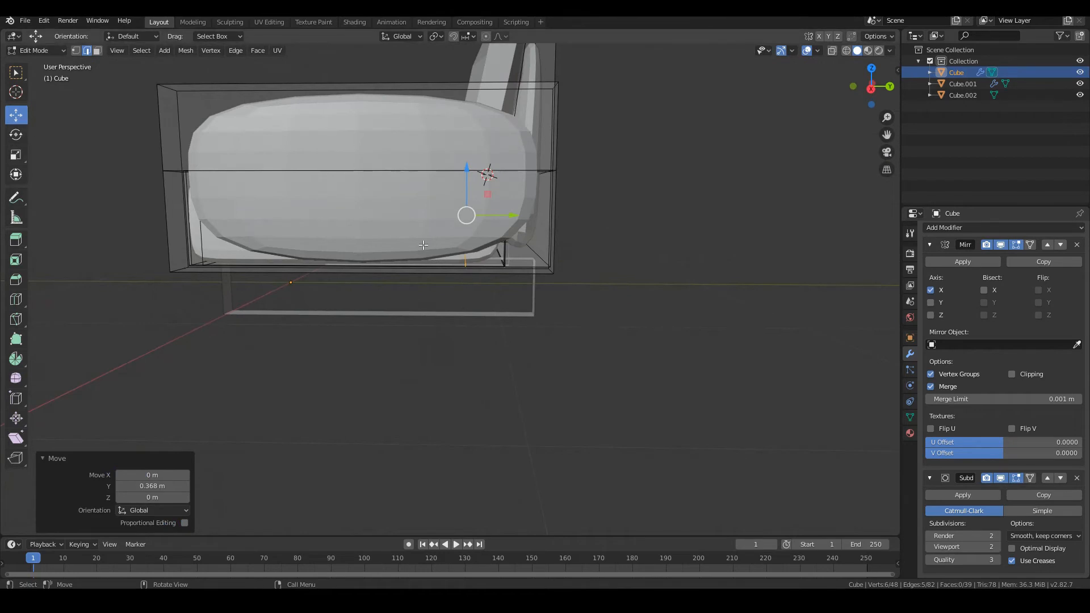
drag(498, 220, 530, 217)
mouse_move(530, 217)
middle_down()
mouse_move(523, 278)
mouse_move(559, 250)
mouse_move(540, 238)
mouse_move(538, 220)
mouse_move(512, 219)
mouse_move(545, 232)
middle_up()
Add two loop cuts across the sofa arm, moving one to its front end and the other 0.539 m along Y to its back end
middle_drag(616, 264, 333, 250)
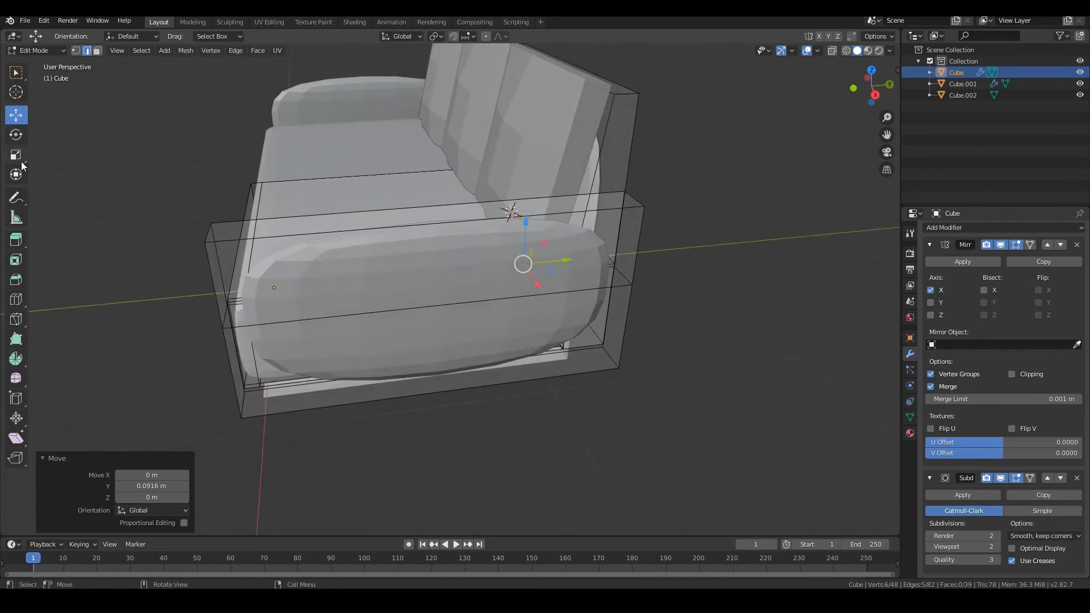
click(16, 299)
click(397, 230)
click(16, 115)
drag(472, 268, 279, 287)
click(16, 299)
click(408, 230)
click(16, 115)
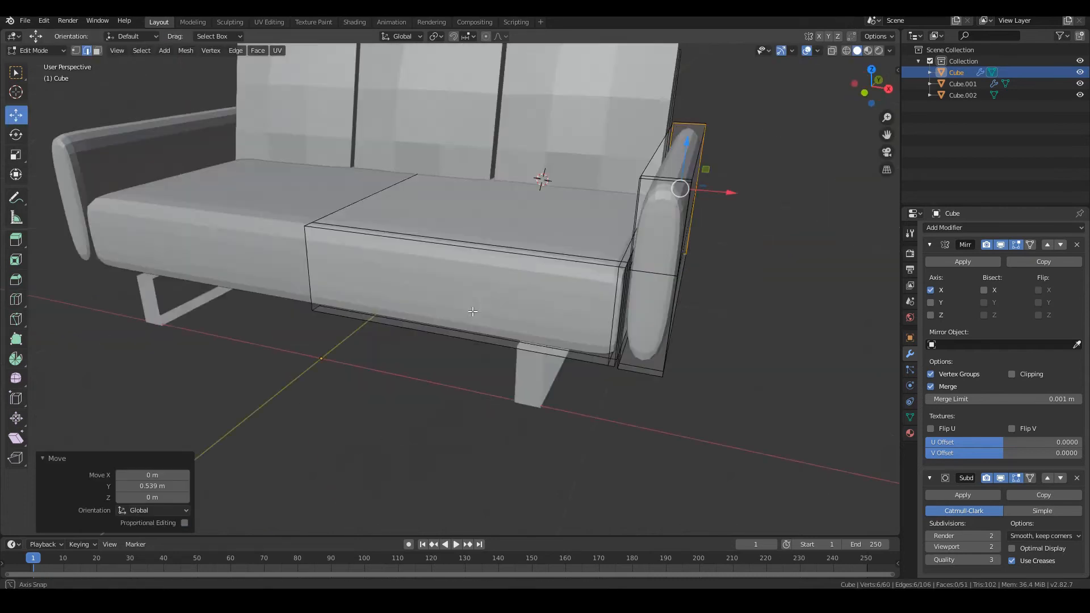
Add two horizontal loop cuts around the arm, moving one up to its top edge and the other down to its bottom edge, and leave Edit Mode
click(508, 199)
click(16, 115)
drag(603, 144, 610, 113)
click(16, 298)
click(497, 313)
click(16, 116)
drag(601, 236, 610, 263)
key(Tab)
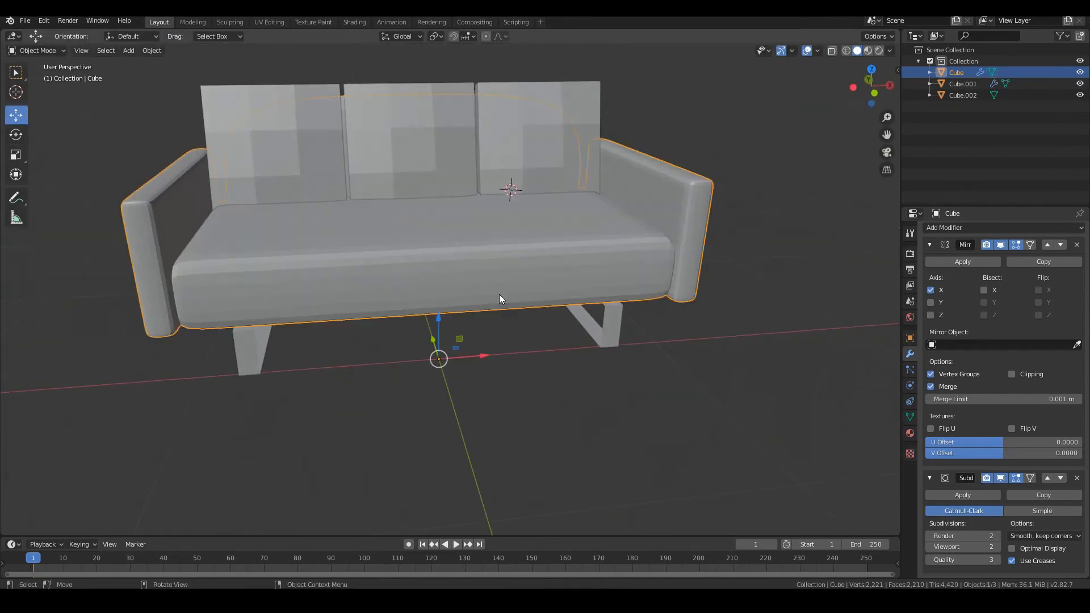
In Edit Mode, add a vertical loop cut across the sofa backrest and move it to the arm-side end
middle_drag(406, 312, 475, 384)
scroll(475, 385, up, 5)
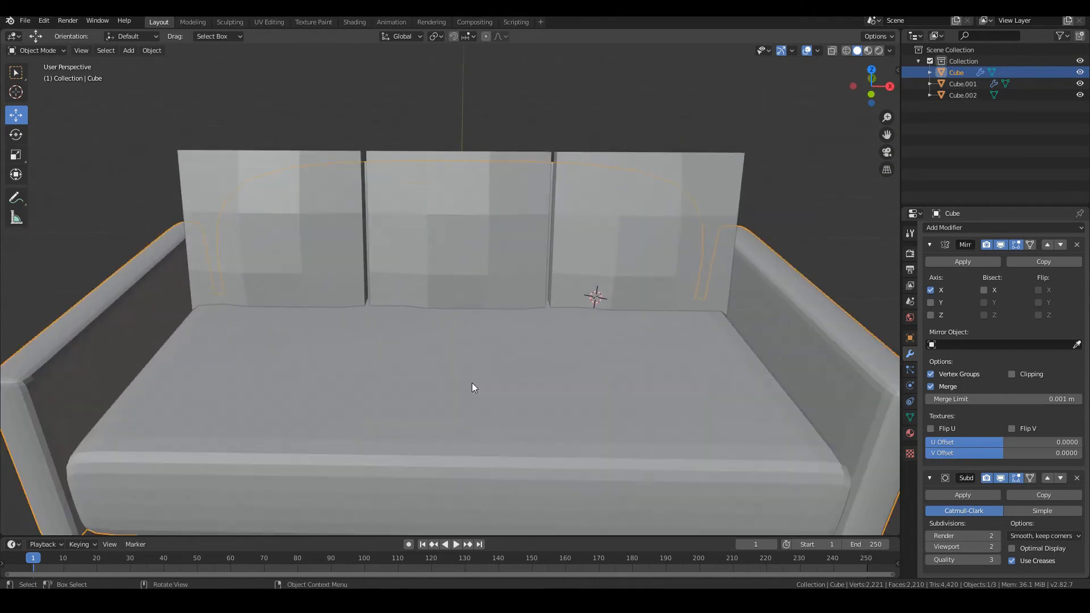
middle_drag(586, 375, 421, 315)
key(Tab)
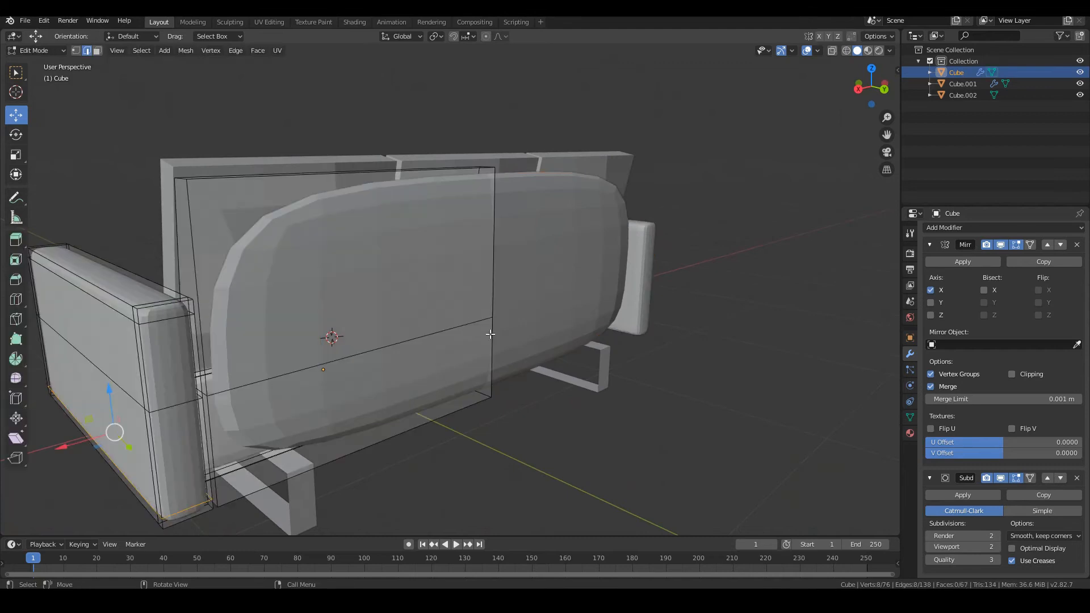
key(ctrl+r)
click(326, 353)
drag(270, 335, 122, 369)
Add two horizontal loop cuts on the backrest, moving one down to its bottom edge and the other up to its top edge
middle_drag(272, 340, 383, 224)
key(ctrl+r)
click(304, 306)
drag(377, 241, 376, 268)
shift+middle_drag(435, 133, 537, 259)
key(ctrl+r)
click(505, 244)
drag(501, 220, 501, 134)
Isolate the sofa body to examine the backrest's edges, unhide the other objects and return to Edit Mode
middle_drag(501, 137, 573, 149)
click(577, 176)
scroll(579, 205, up, 3)
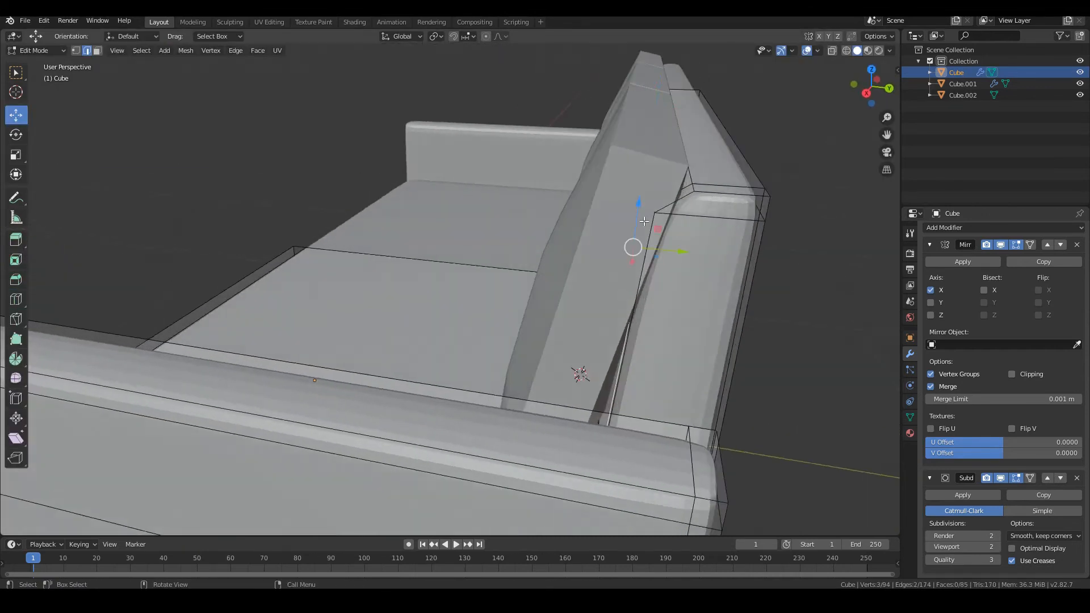
shift+click(579, 267)
key(Tab)
key(shift+h)
key(Tab)
click(669, 160)
key(Tab)
key(alt+h)
scroll(372, 265, down, 4)
middle_drag(372, 266, 519, 365)
scroll(487, 308, up, 2)
key(Tab)
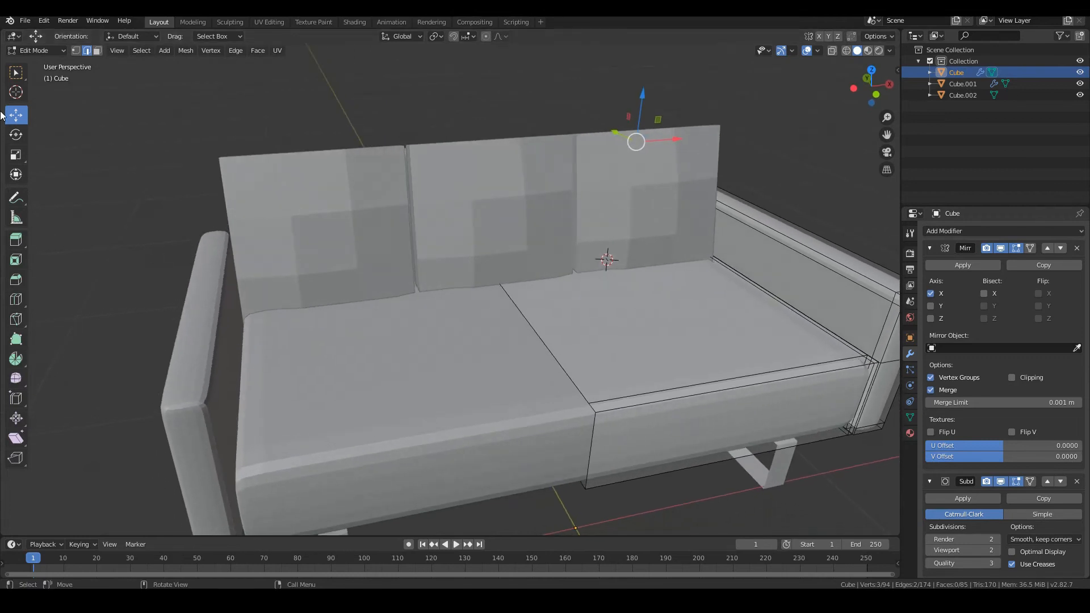
Add one lengthwise loop cut across the middle of the seat top and switch to vertex selection, undoing any extra cuts
click(16, 299)
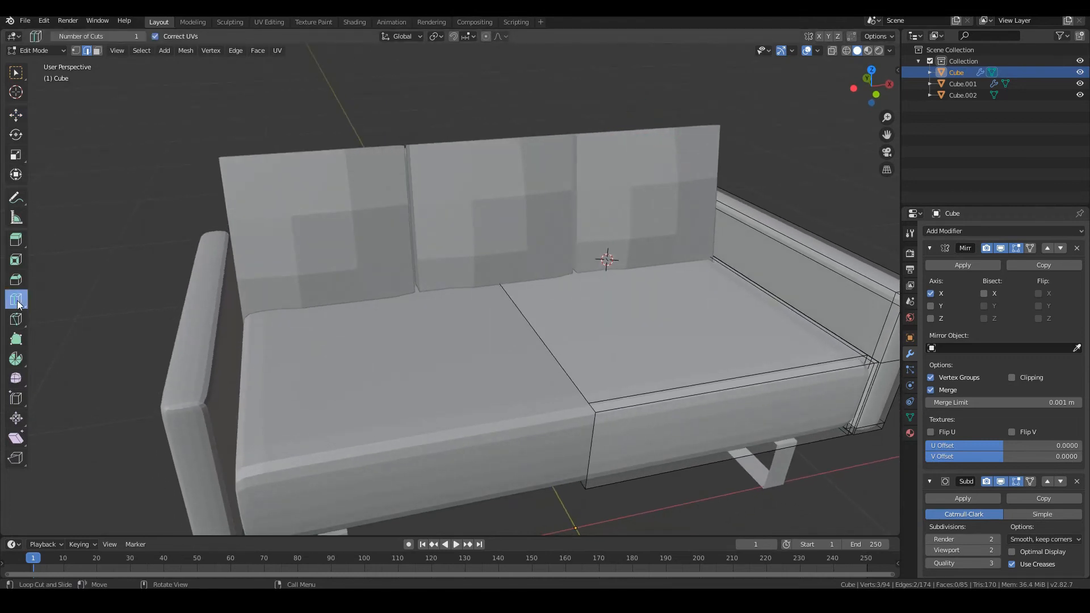
click(548, 339)
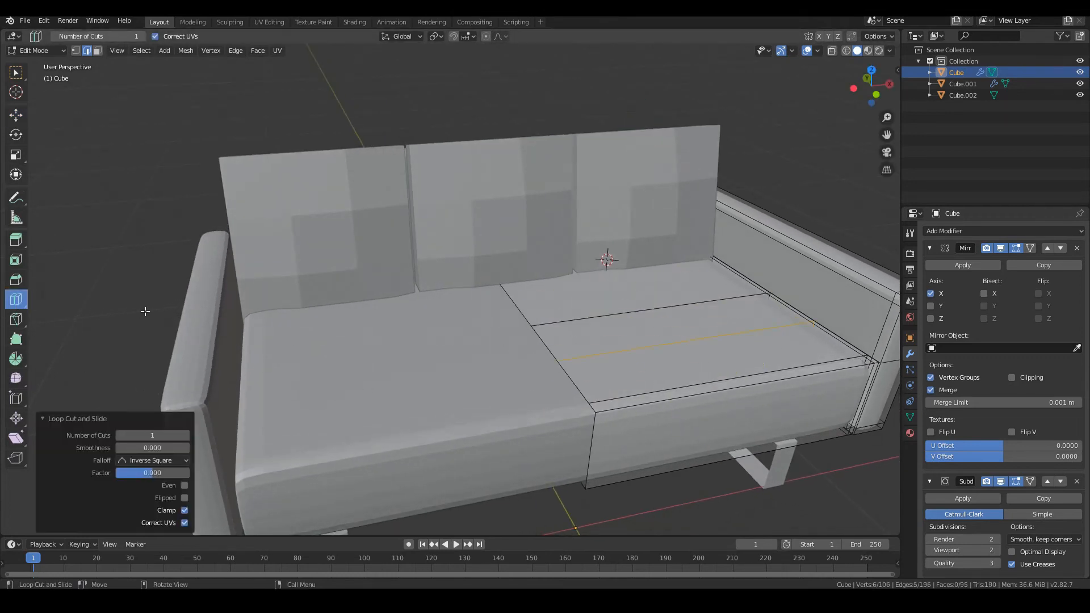
key(ctrl+z)
click(75, 50)
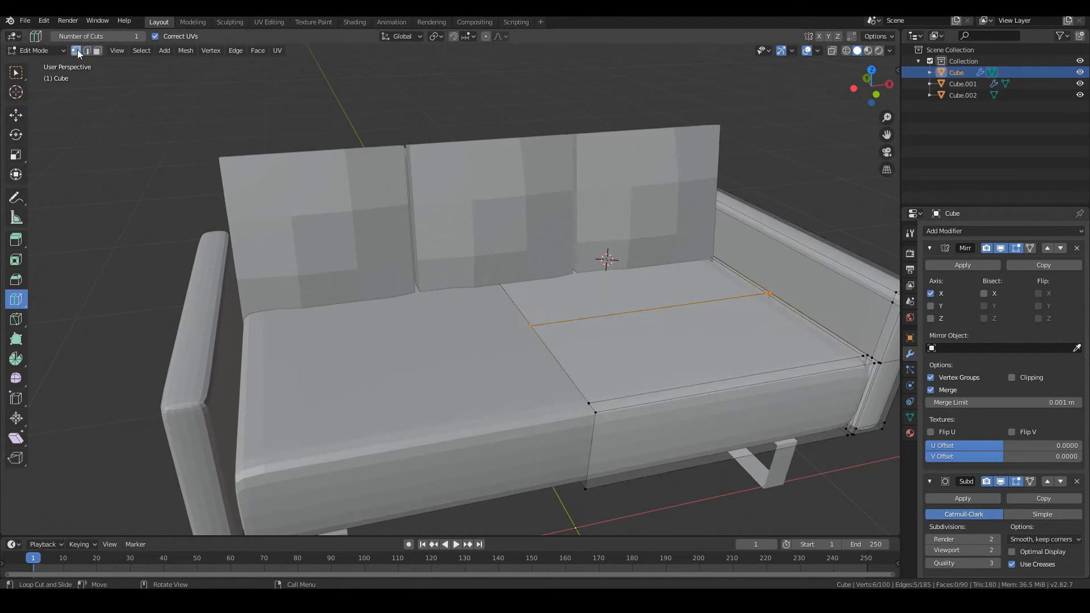
click(528, 315)
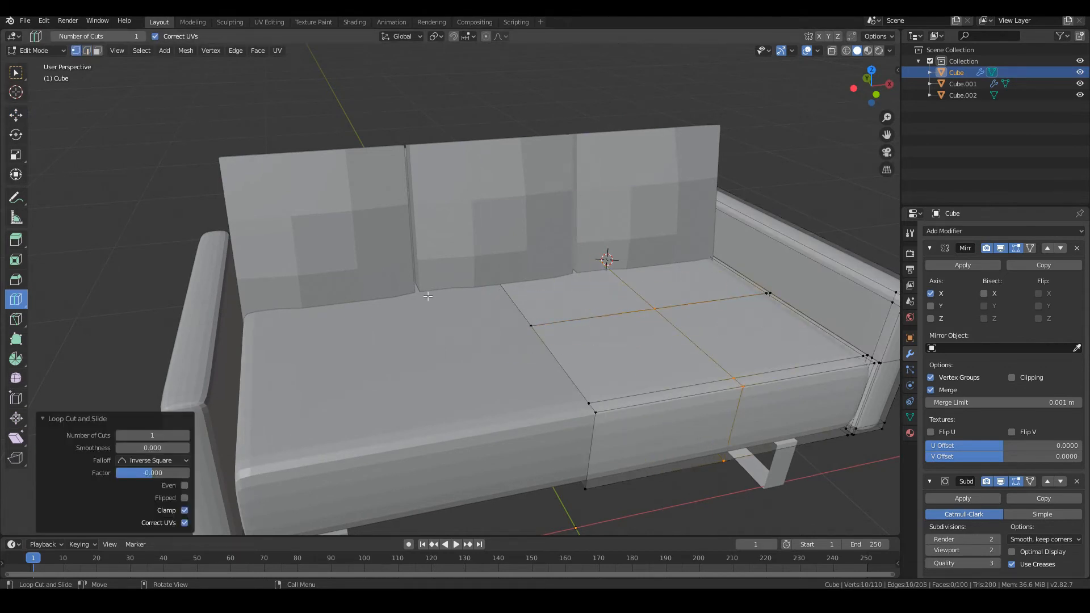
key(ctrl+z)
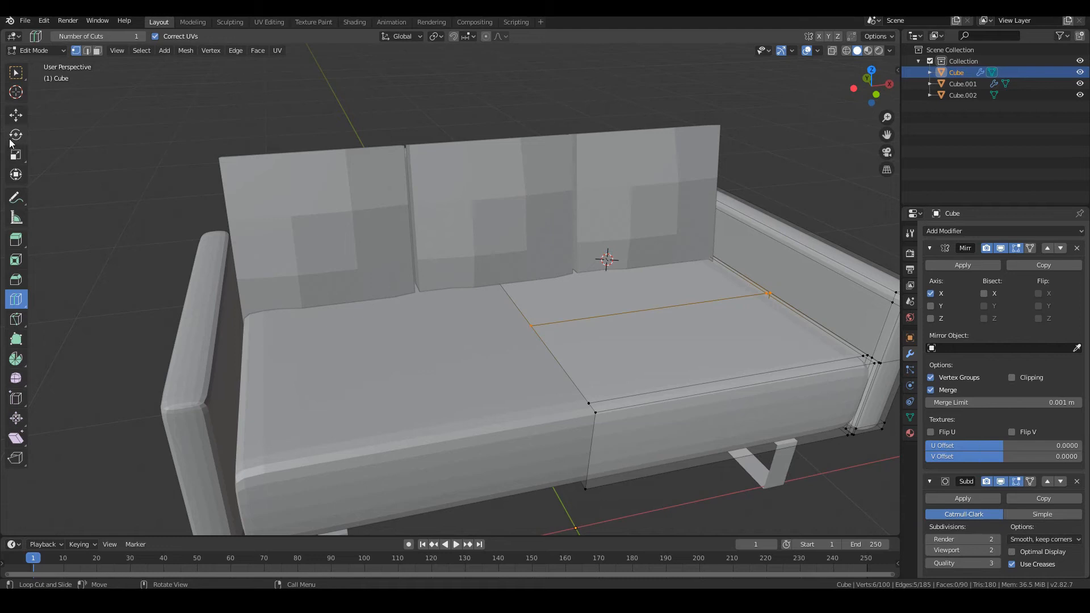
Raise the middle vertex of the seat's centre line slightly along Z and check the seat's curve in front view
click(15, 116)
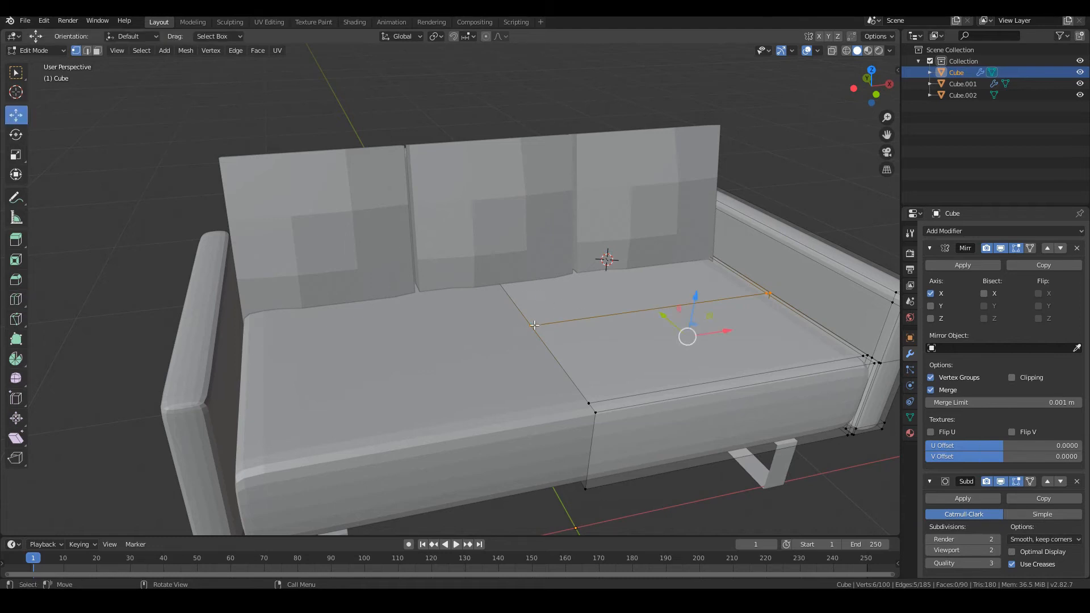
middle_drag(553, 346, 520, 321)
drag(524, 288, 530, 277)
middle_drag(530, 330, 564, 311)
key(Tab)
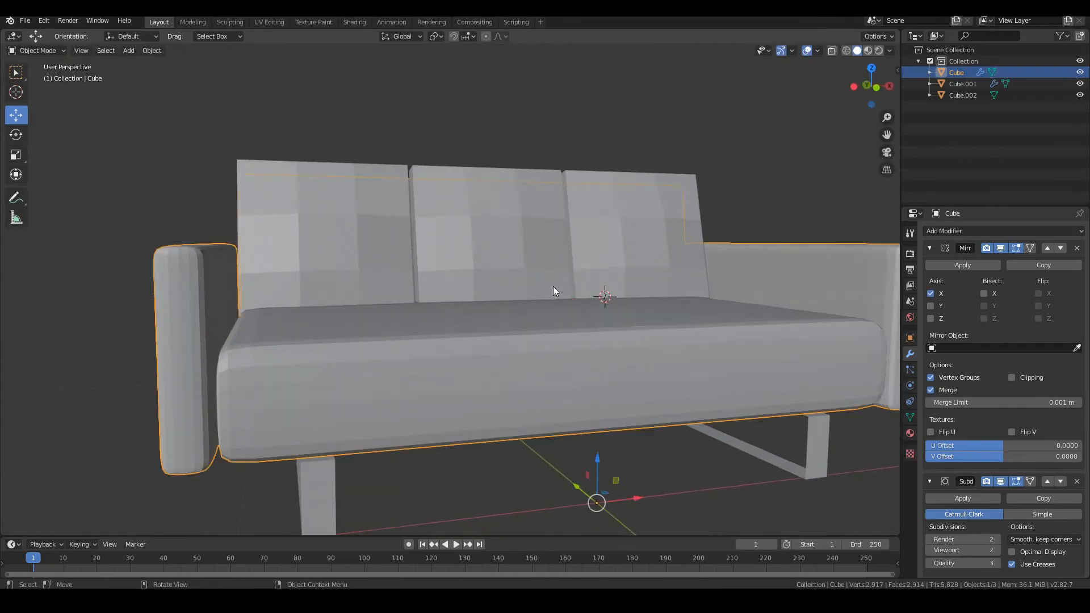
scroll(556, 309, down, 3)
key(KP_1)
scroll(555, 345, up, 3)
scroll(555, 344, up, 2)
scroll(489, 356, down, 2)
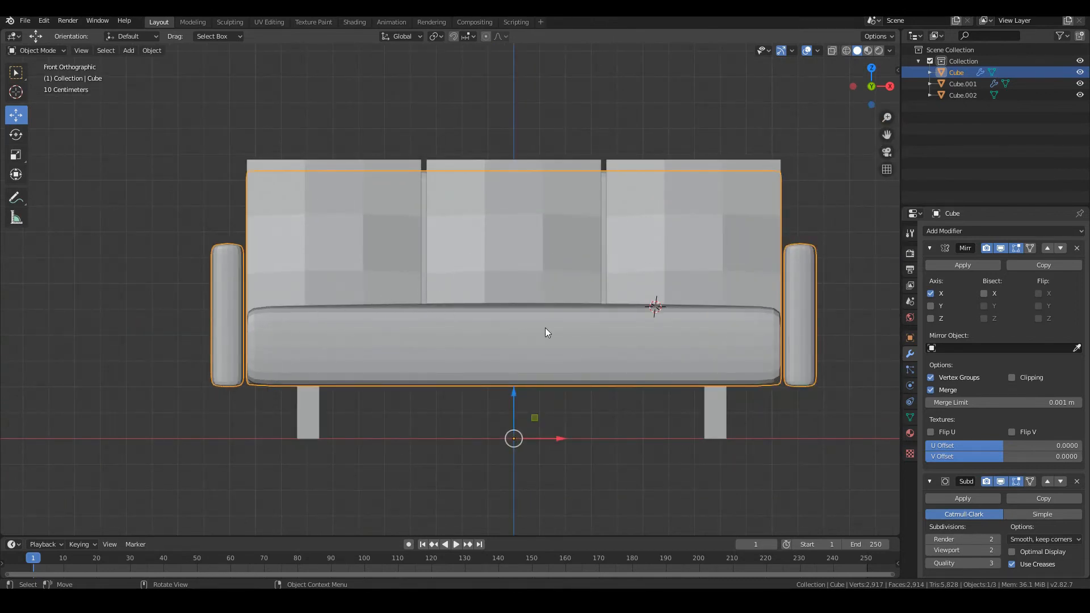
Raise the seat's middle vertex a little further, lift the centre vertex at the front edge slightly, and check the shape from the front
middle_drag(267, 332, 552, 339)
key(Tab)
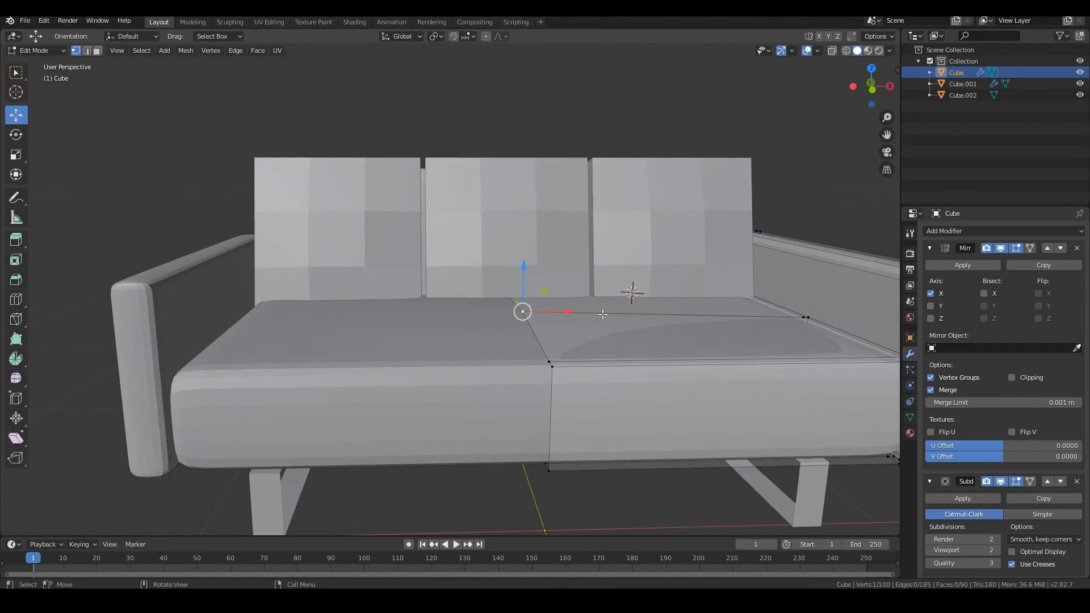
drag(523, 279, 523, 271)
click(548, 356)
drag(550, 323, 550, 318)
middle_drag(550, 318, 565, 331)
key(Tab)
key(KP_1)
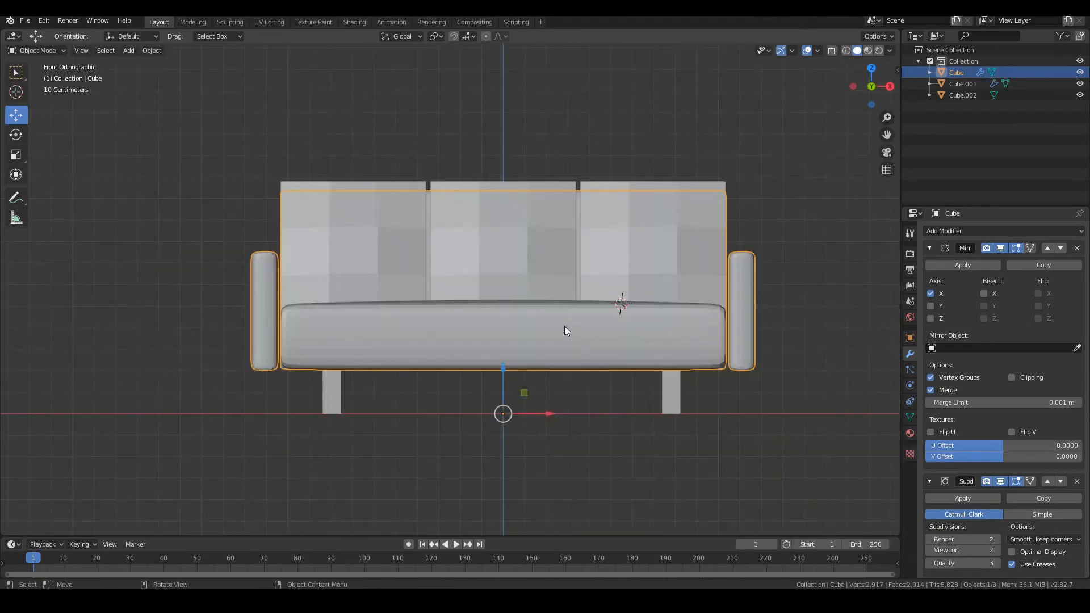
scroll(471, 295, down, 3)
scroll(397, 287, up, 4)
middle_drag(349, 296, 391, 279)
In Object Mode, select the arrayed back cushions and add a Subdivision Surface modifier to them
key(Tab)
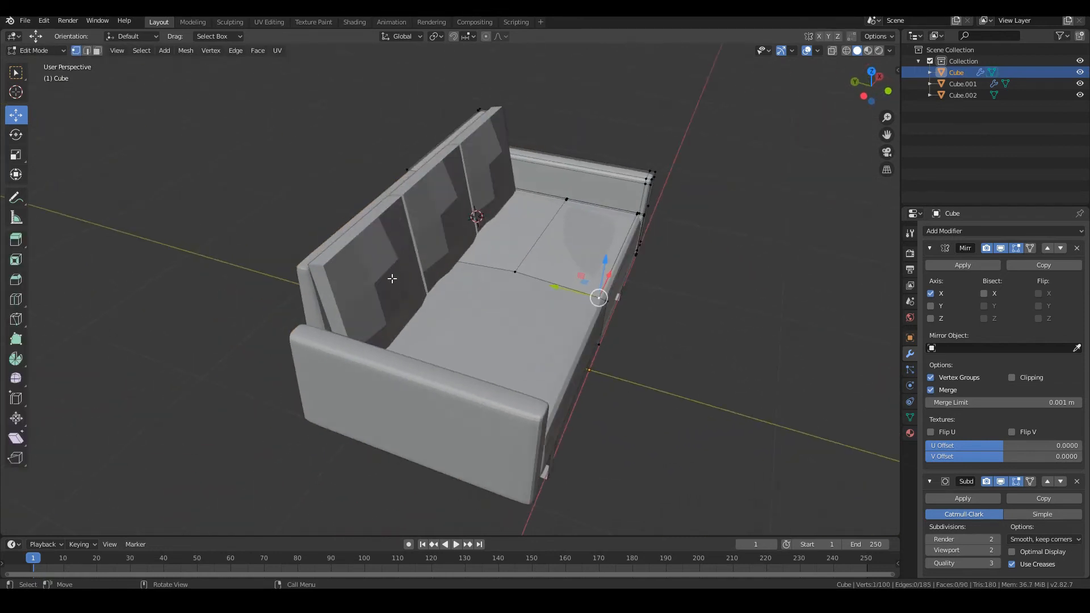
key(Tab)
scroll(397, 238, up, 4)
click(320, 257)
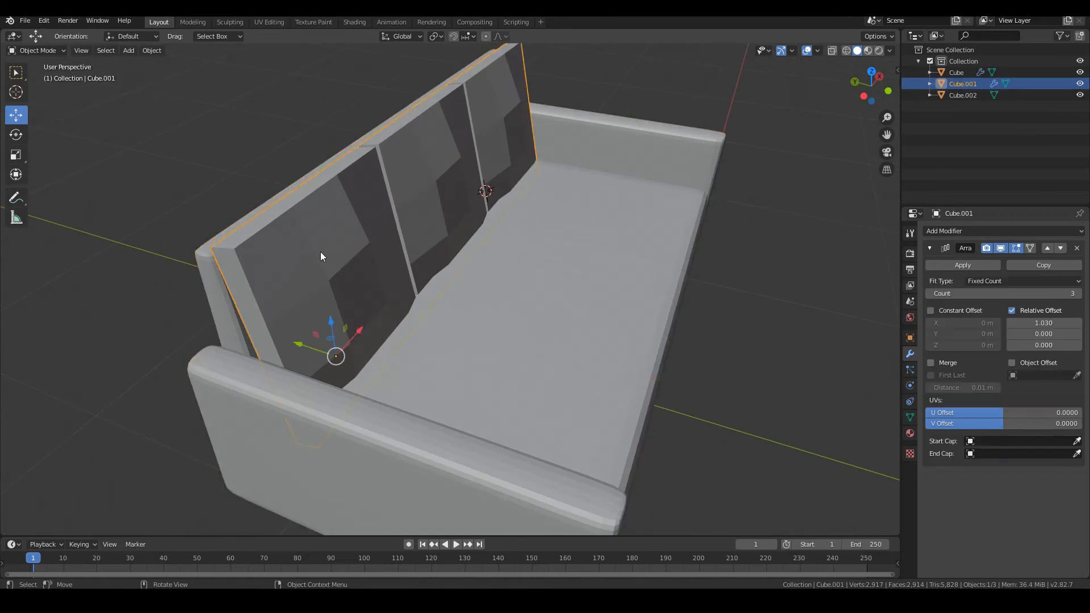
click(953, 230)
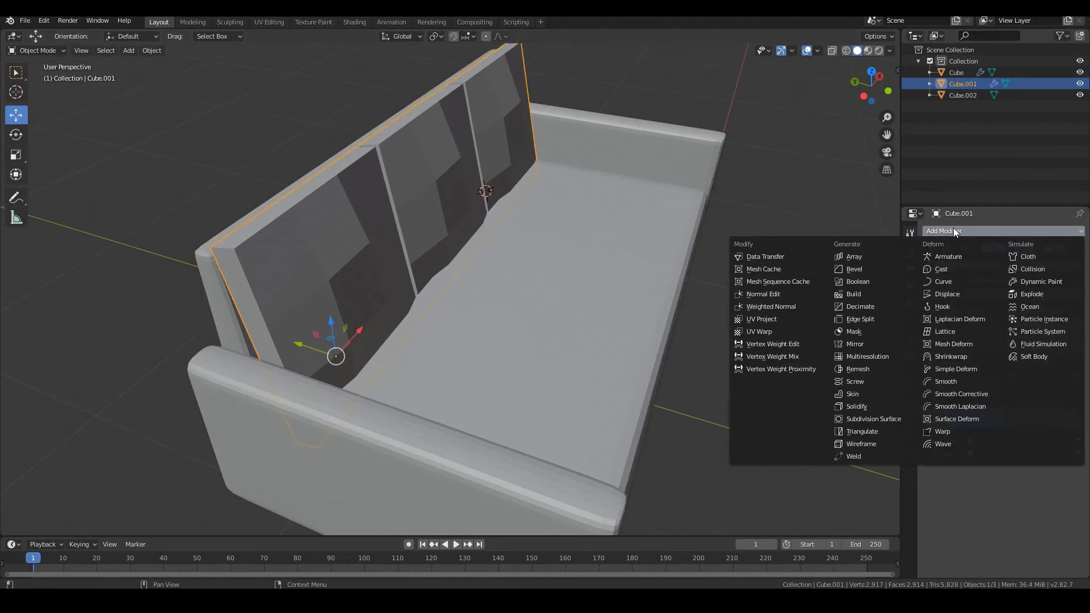
click(862, 420)
In Edit Mode, add a loop cut running around the first back cushion through the middle of its thickness
middle_drag(478, 340, 464, 269)
key(Tab)
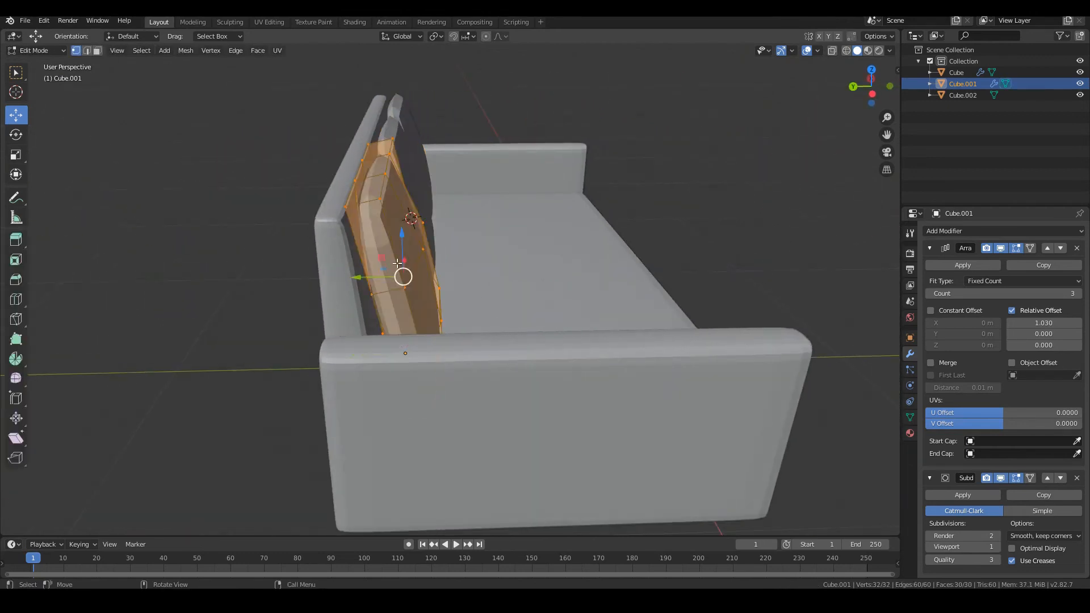
scroll(468, 279, up, 4)
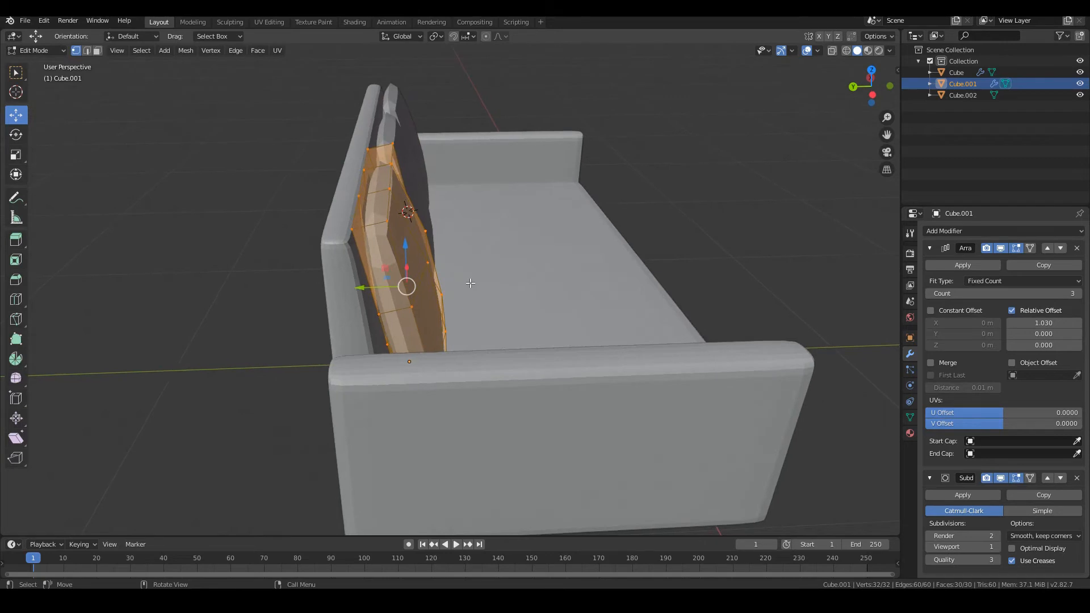
click(14, 302)
click(398, 317)
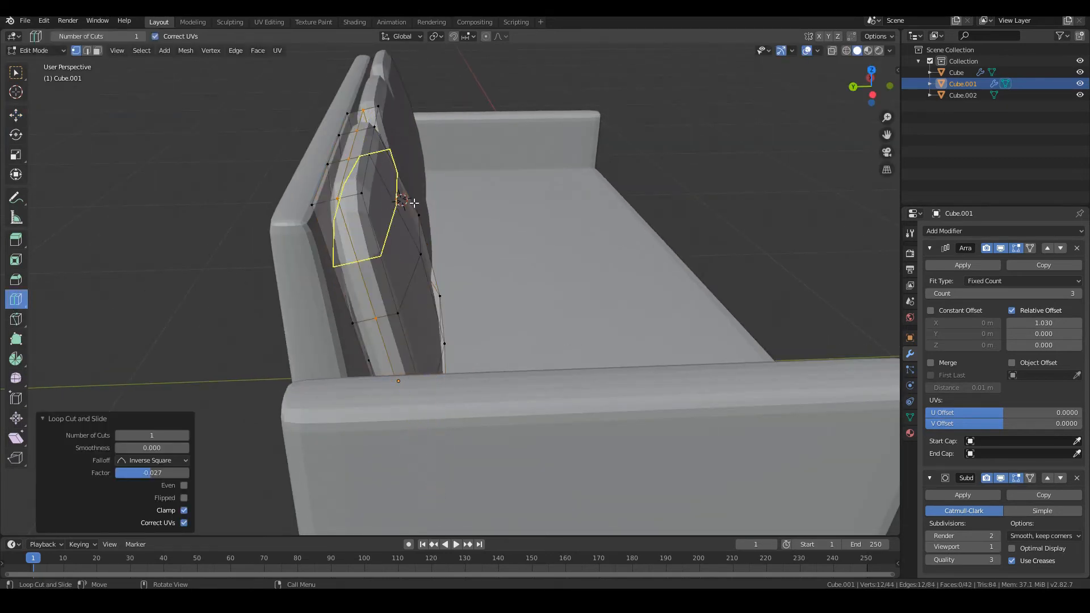
mouse_move(485, 298)
middle_down()
mouse_move(386, 300)
mouse_move(482, 306)
middle_up()
Add four supporting loop cuts on the first back cushion, near its two side edges and its top and bottom edges
middle_drag(420, 318, 323, 307)
click(176, 106)
click(339, 97)
click(378, 127)
click(395, 272)
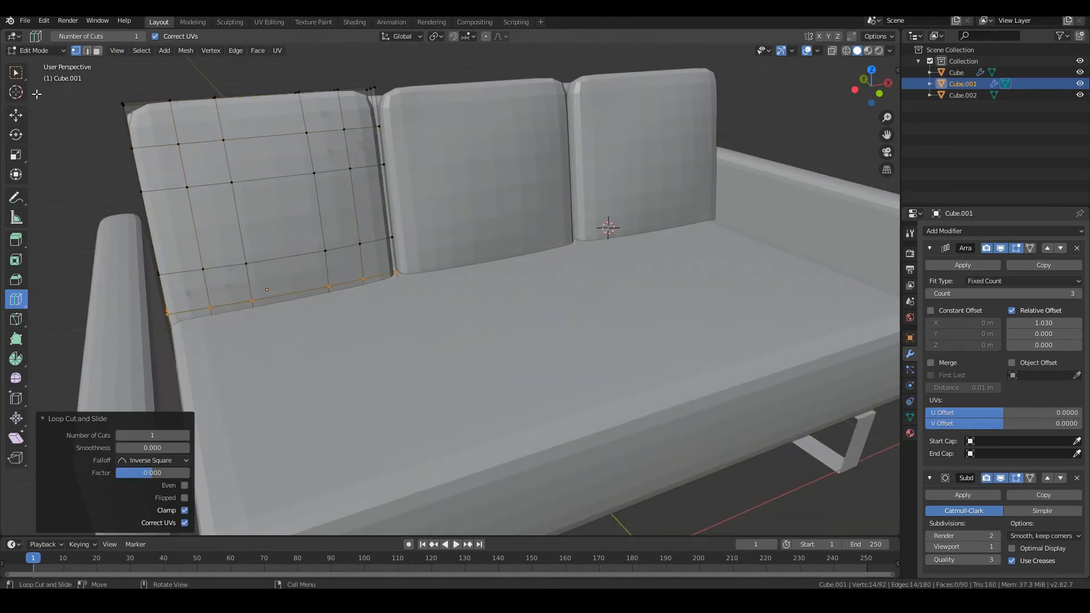
In face selection mode, select the centre front face of the first back cushion and enable proportional editing
click(16, 115)
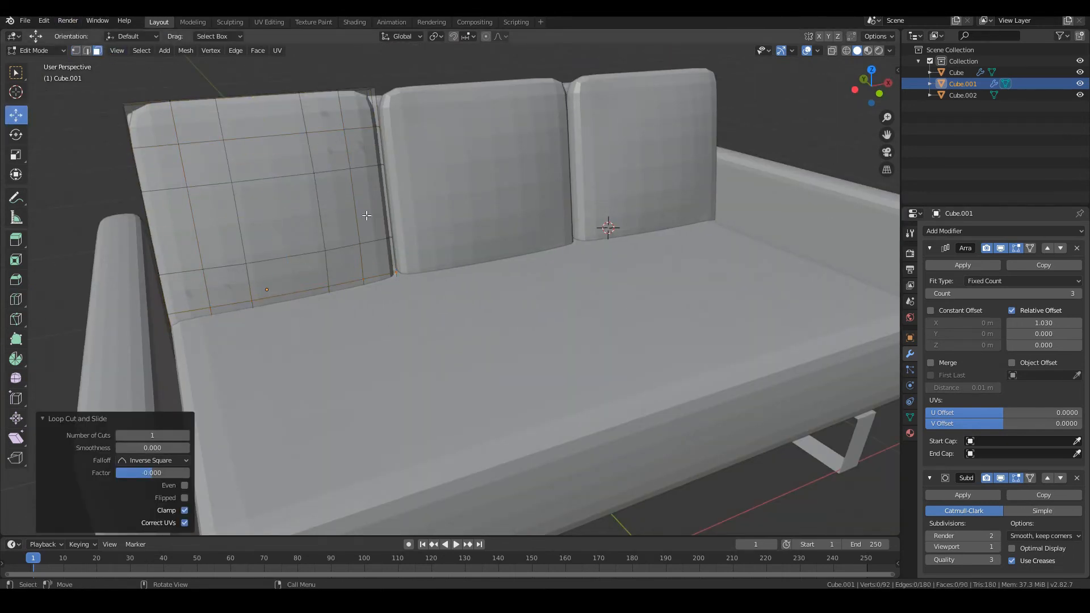
click(307, 220)
middle_drag(307, 219, 380, 221)
drag(327, 243, 334, 245)
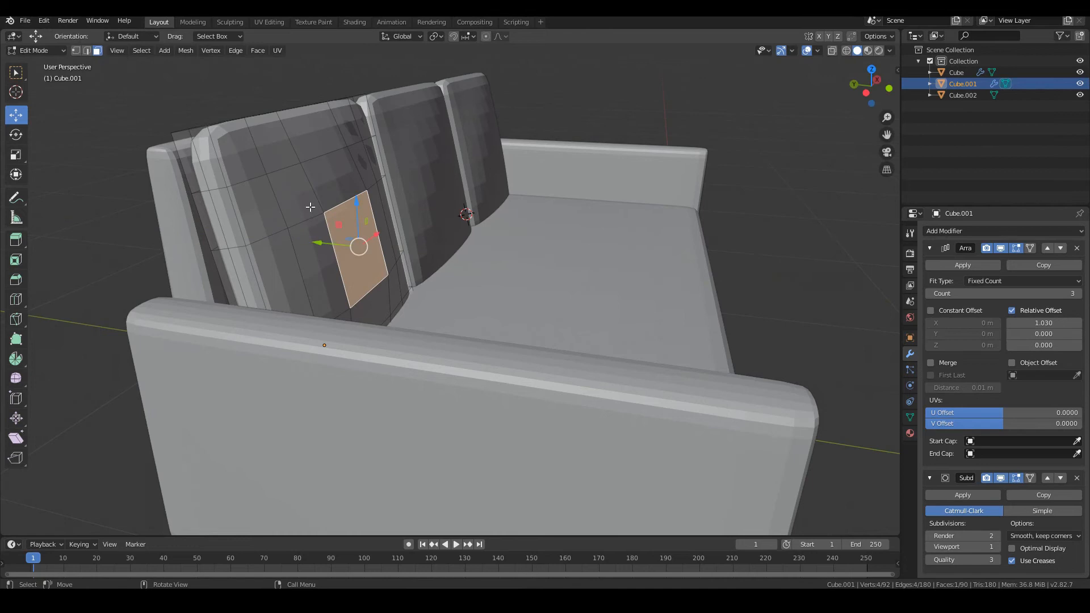
middle_drag(358, 256, 328, 257)
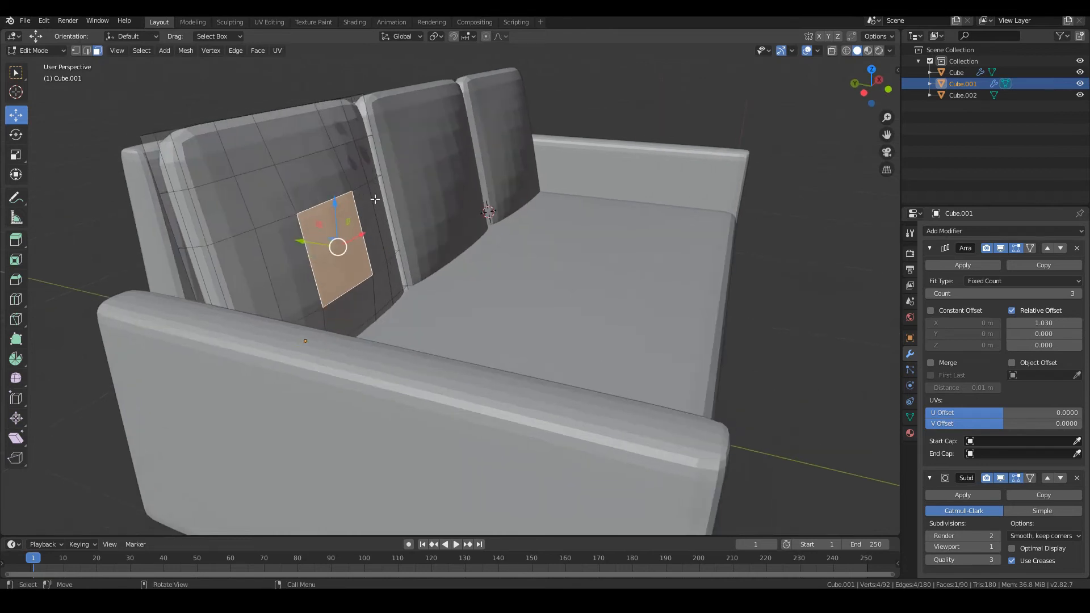
click(486, 37)
middle_drag(313, 220, 339, 248)
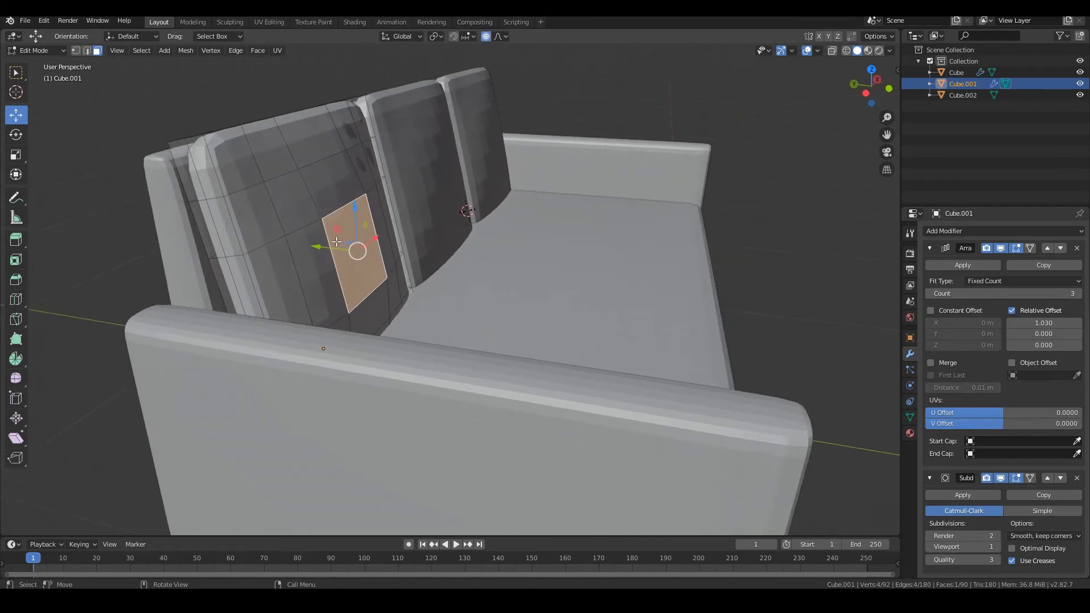
Bulge the first cushion by moving its centre face -0.0203 m along Y with smooth proportional editing at size 0.350
key(g)
scroll(339, 248, up, 10)
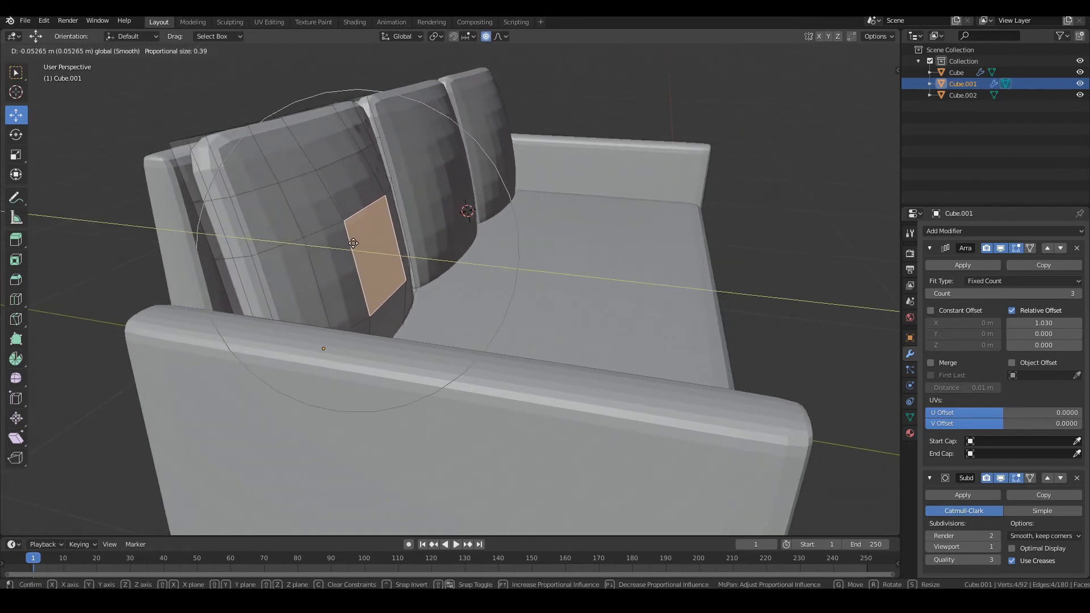
scroll(397, 241, down, 5)
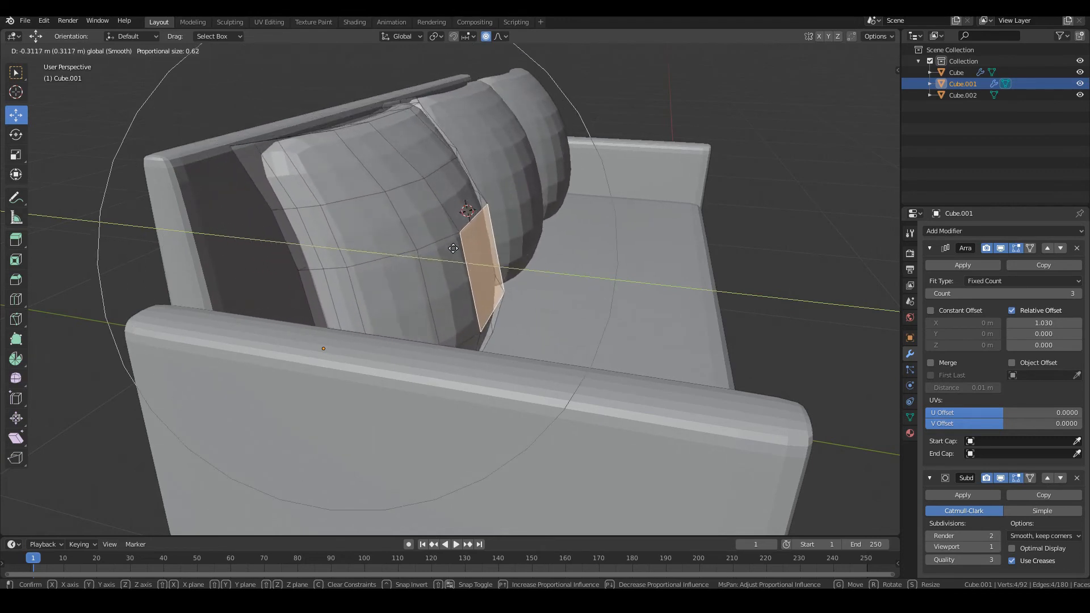
drag(384, 256, 373, 260)
right_click(373, 260)
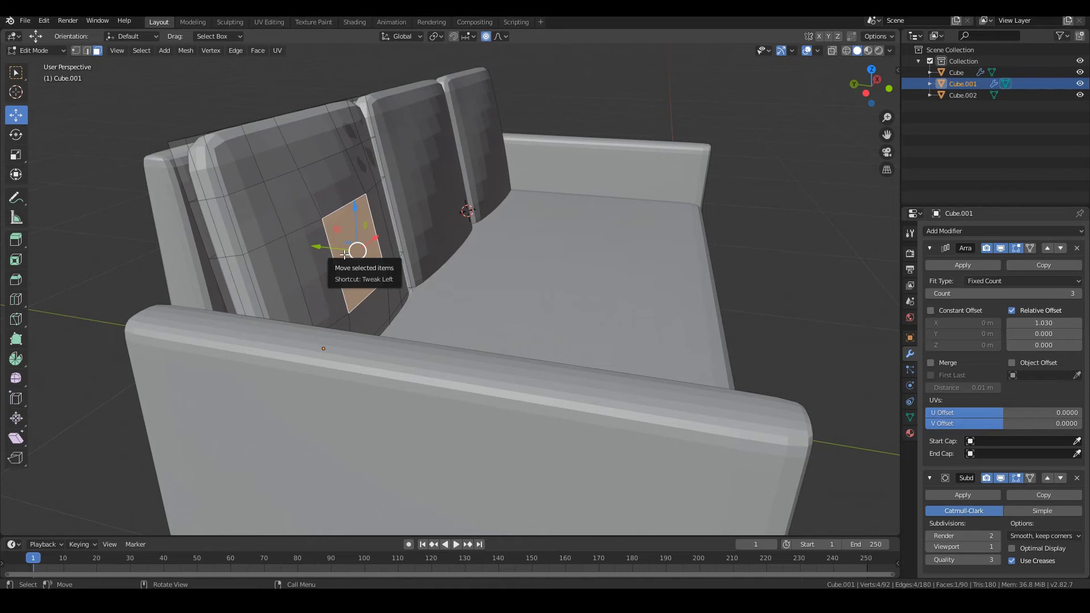
drag(318, 245, 329, 244)
scroll(325, 246, up, 1)
middle_drag(512, 299, 454, 277)
scroll(454, 277, down, 2)
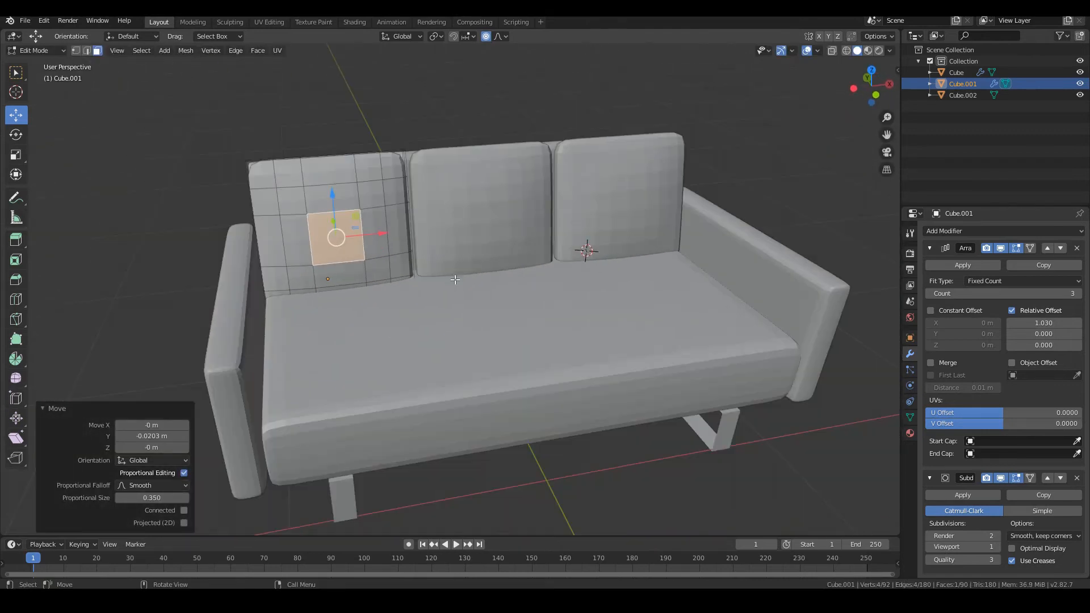
Select the first back cushion's entire mesh and raise it along Z by 0.025 m and again by 0.0702 m
scroll(455, 278, down, 2)
middle_drag(649, 278, 766, 261)
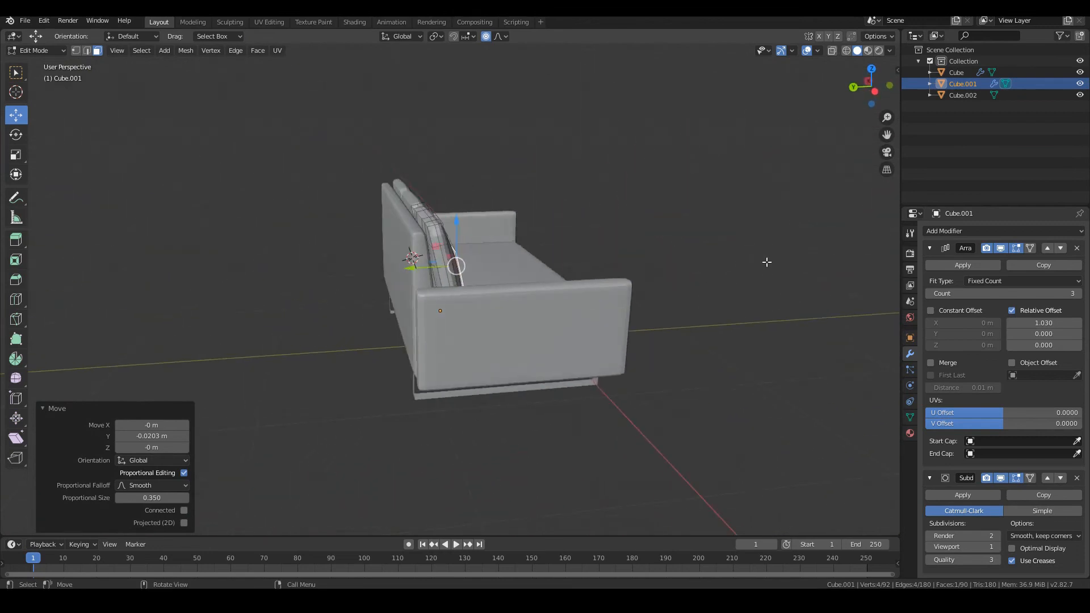
scroll(766, 261, up, 4)
middle_drag(558, 262, 525, 289)
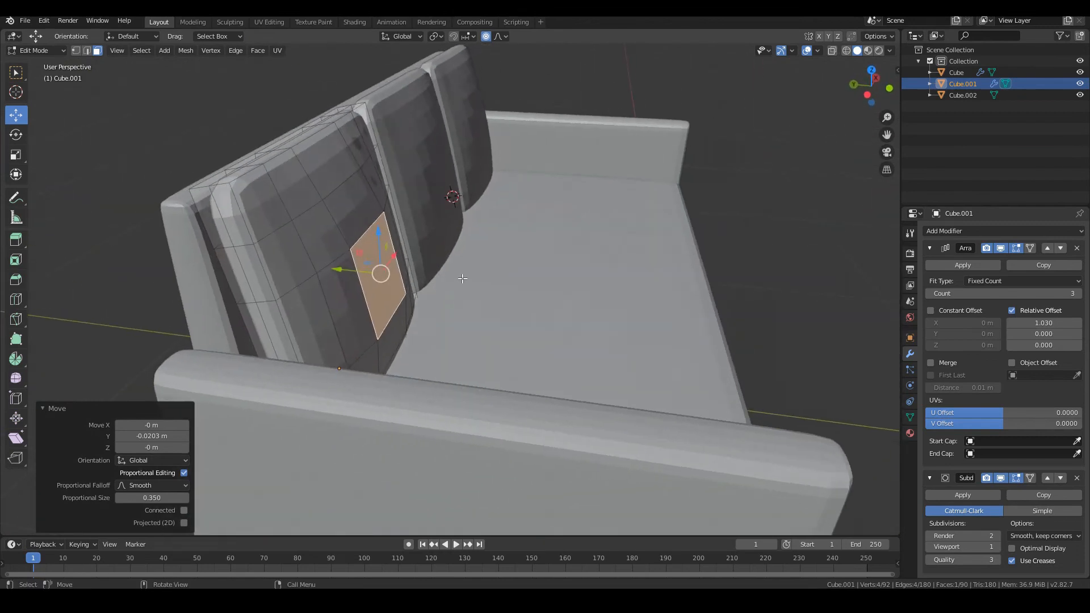
key(a)
middle_drag(461, 277, 470, 266)
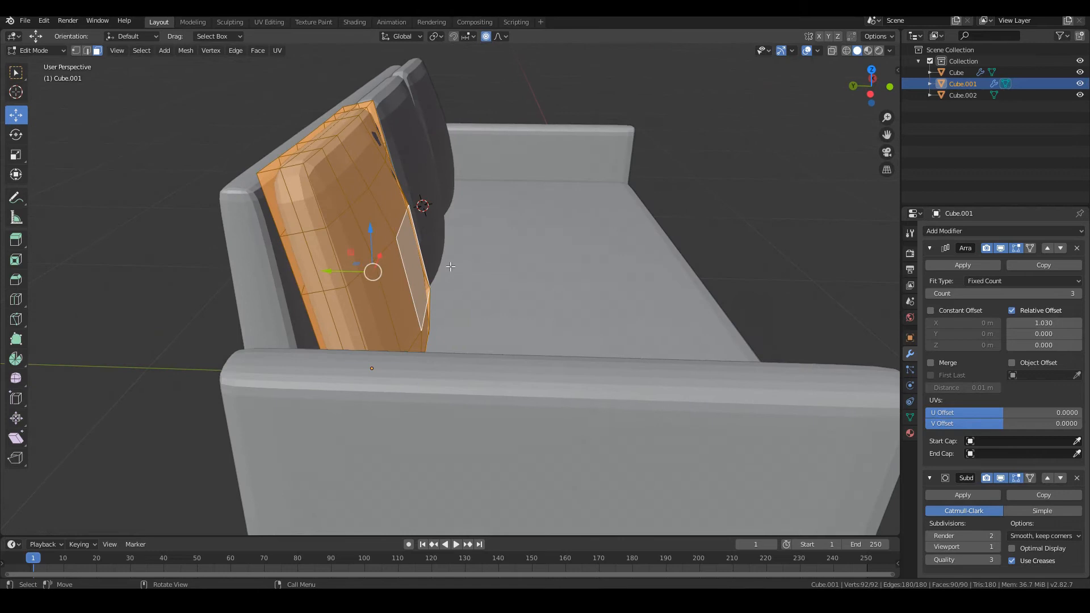
click(143, 51)
click(159, 65)
drag(373, 233, 373, 226)
middle_drag(373, 226, 363, 249)
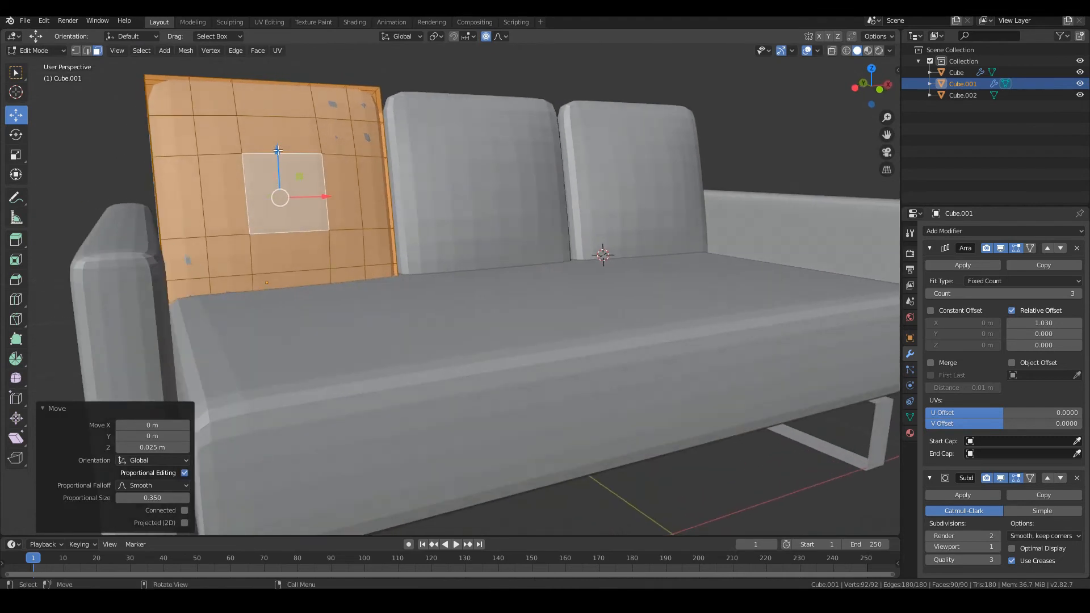
drag(280, 156, 299, 131)
Thicken the first back cushion by scaling its whole mesh to 1.084 along Y
middle_drag(340, 298, 478, 308)
middle_drag(599, 309, 573, 332)
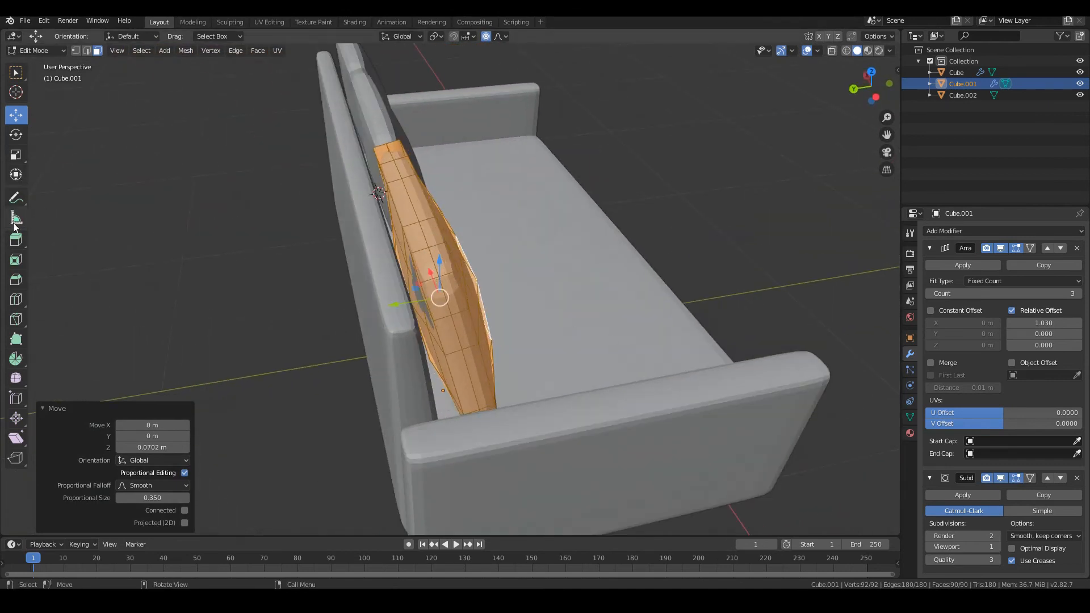
click(15, 155)
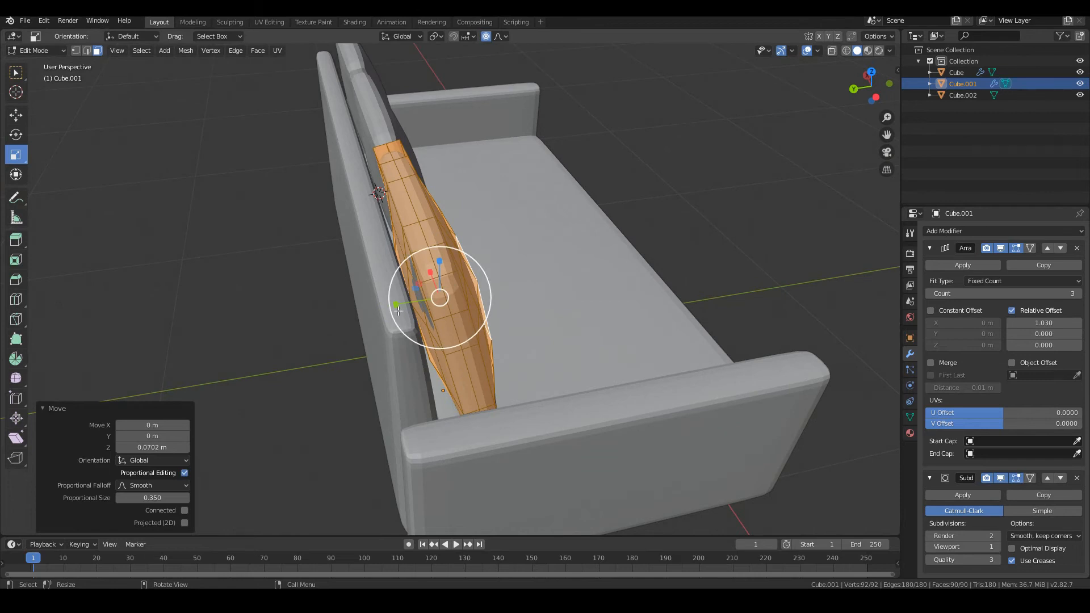
drag(400, 304, 394, 304)
middle_drag(394, 304, 435, 304)
drag(335, 272, 354, 302)
middle_drag(354, 302, 156, 234)
scroll(157, 235, down, 2)
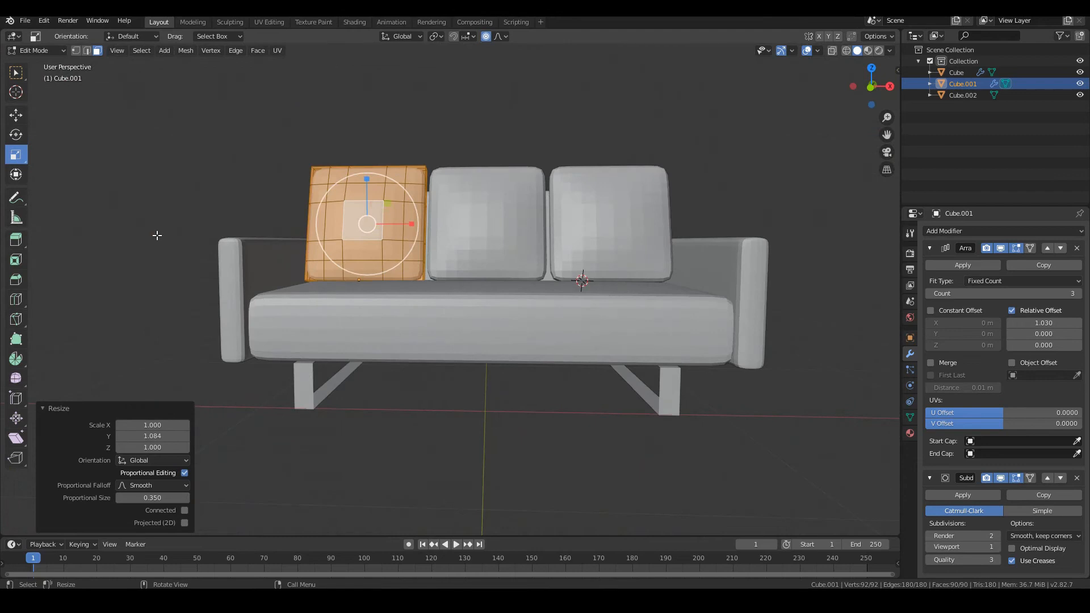
middle_drag(93, 281, 154, 319)
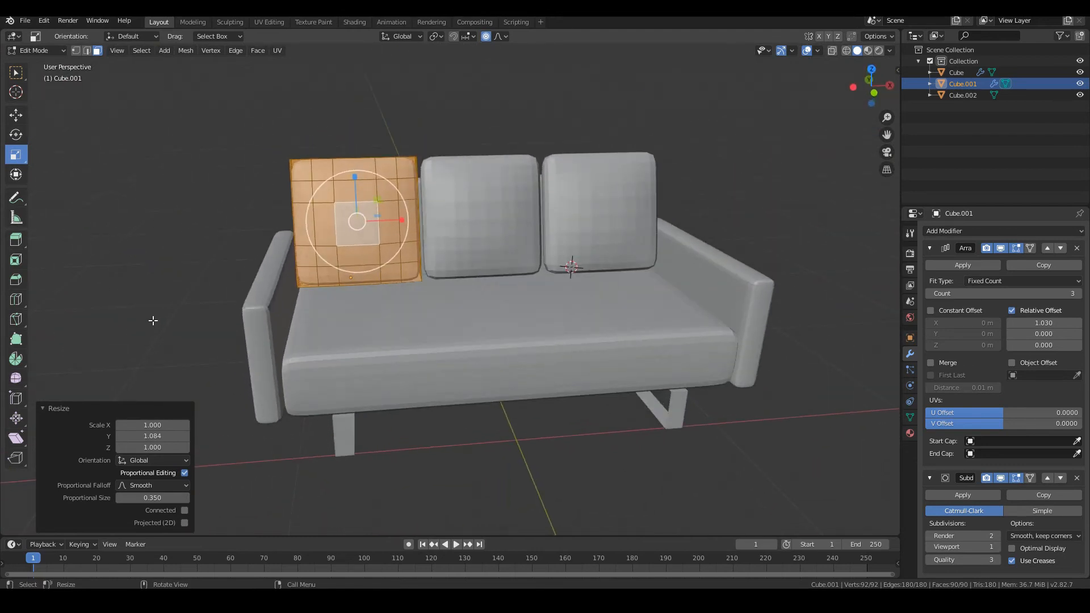
Return to Object Mode and apply smooth shading to the sofa body and the back cushions
key(Tab)
middle_drag(359, 264, 339, 298)
scroll(582, 342, up, 3)
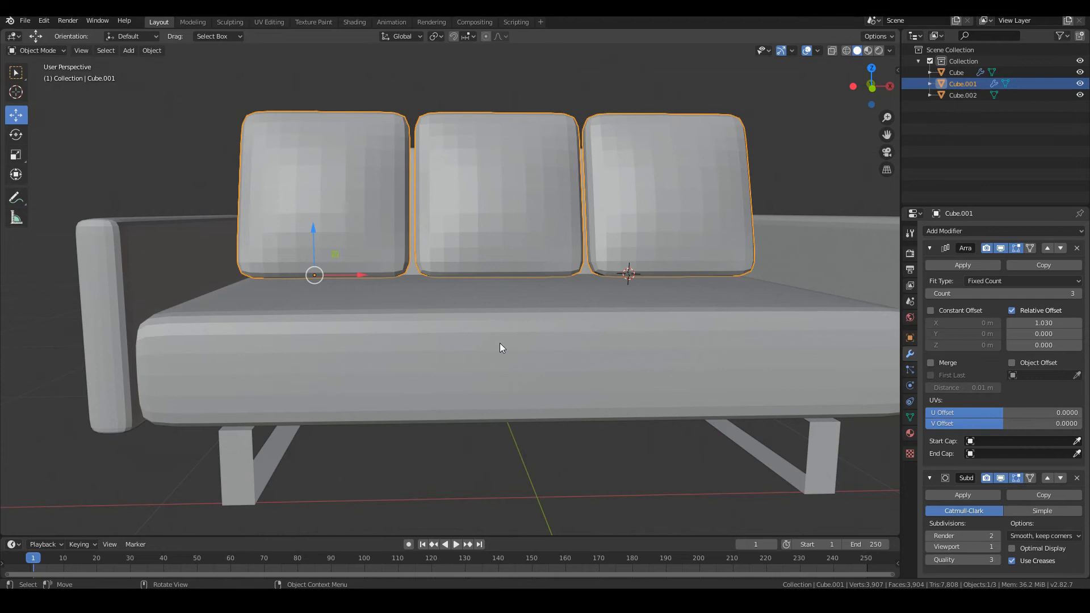
middle_drag(509, 350, 530, 356)
click(372, 349)
middle_drag(380, 355, 367, 331)
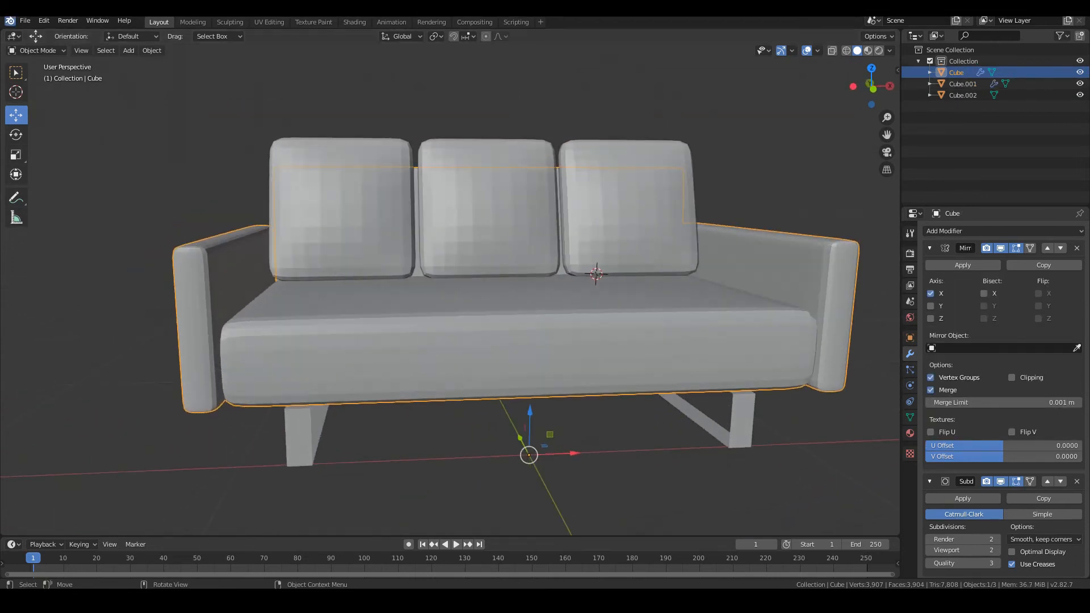
click(151, 50)
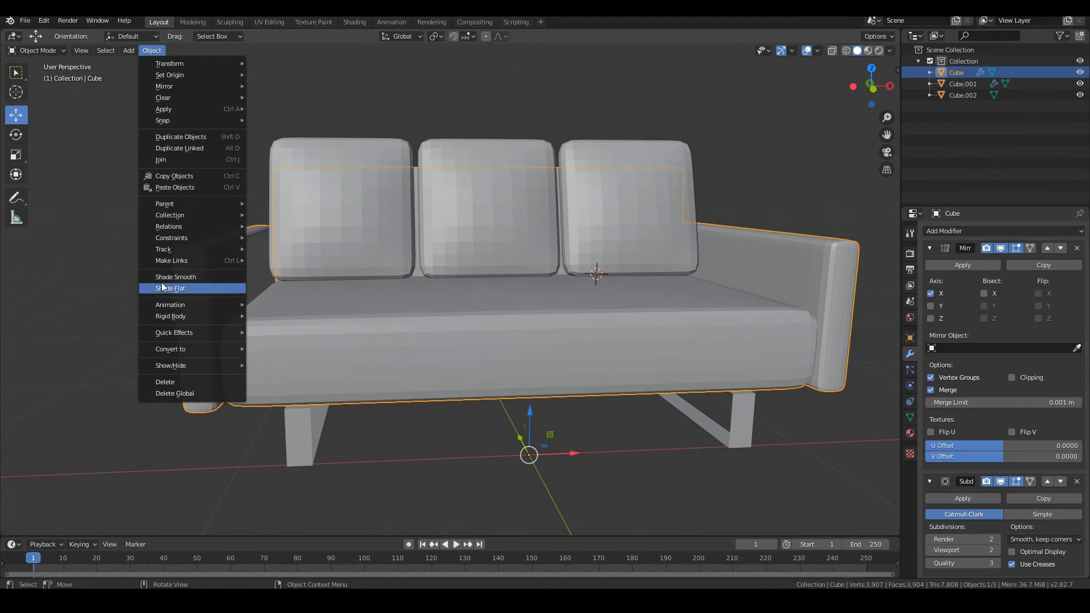
click(155, 278)
click(318, 216)
click(150, 51)
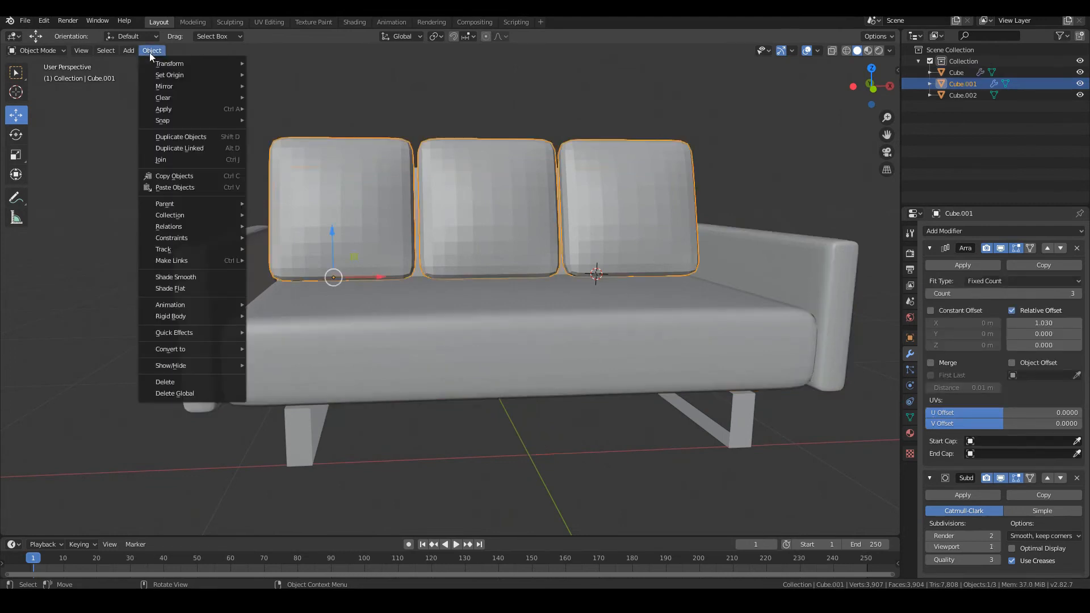
click(169, 277)
Enter Edit Mode on the sofa body and turn on X-ray at the mirror seam behind the backrest
mouse_move(229, 237)
middle_down()
mouse_move(439, 254)
mouse_move(264, 261)
mouse_move(49, 214)
mouse_move(24, 219)
mouse_move(228, 254)
middle_up()
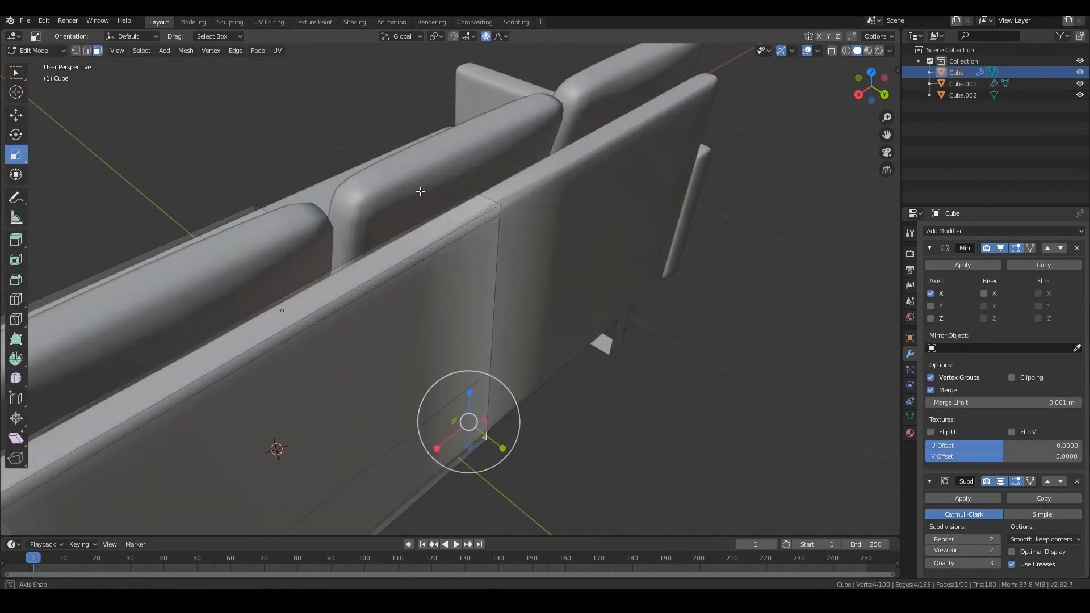
middle_drag(418, 187, 440, 250)
scroll(443, 261, down, 4)
middle_drag(452, 318, 437, 241)
scroll(419, 304, up, 3)
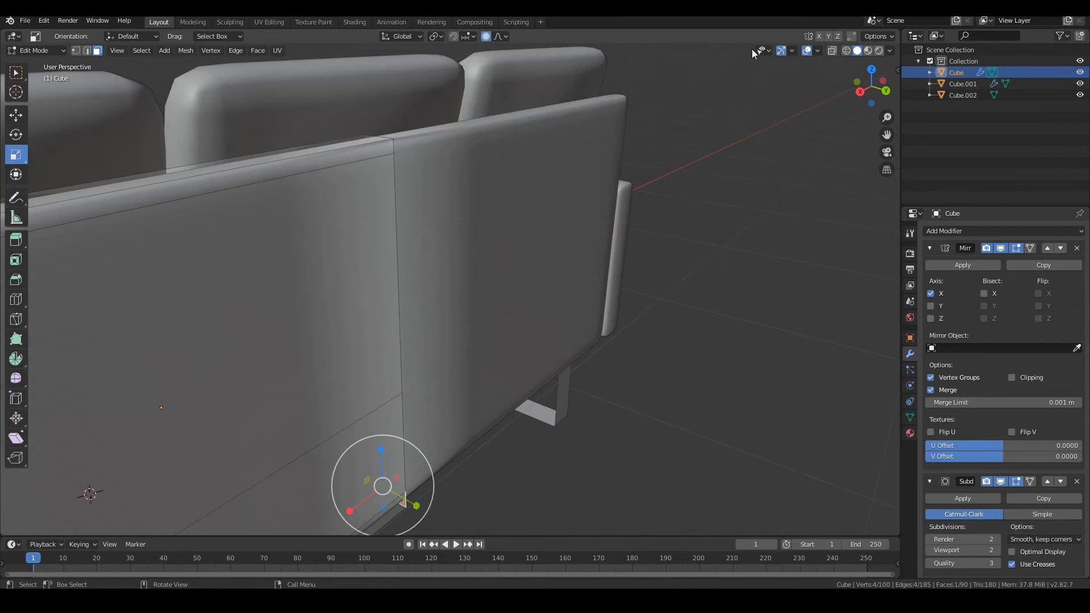
click(830, 51)
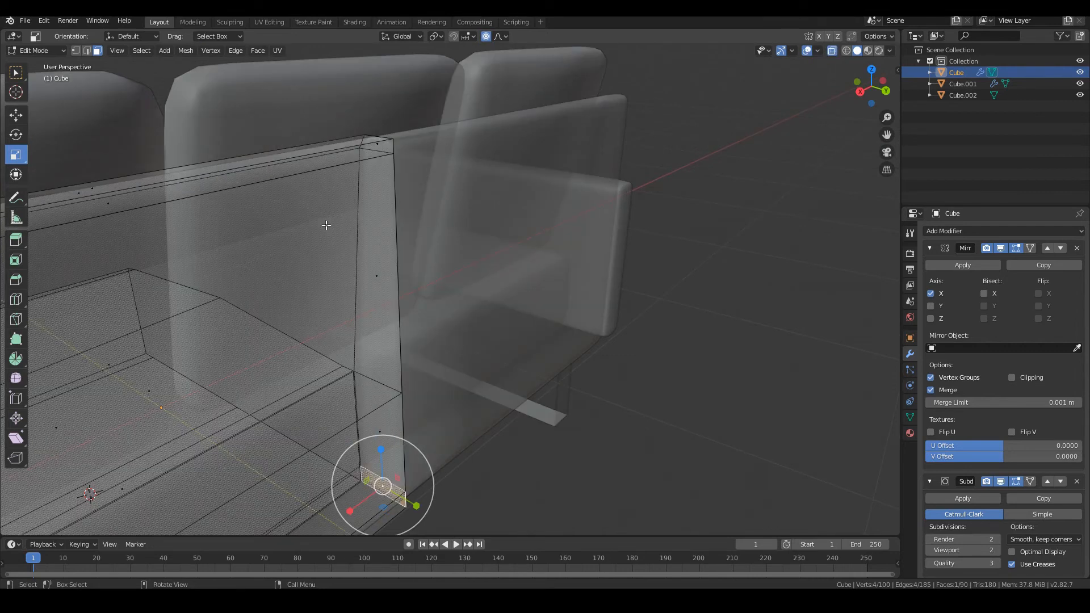
Delete the four internal faces on the backrest's mirror centre plane, turn off X-ray and return to Object Mode
scroll(326, 225, down, 3)
middle_drag(375, 265, 387, 266)
click(423, 277)
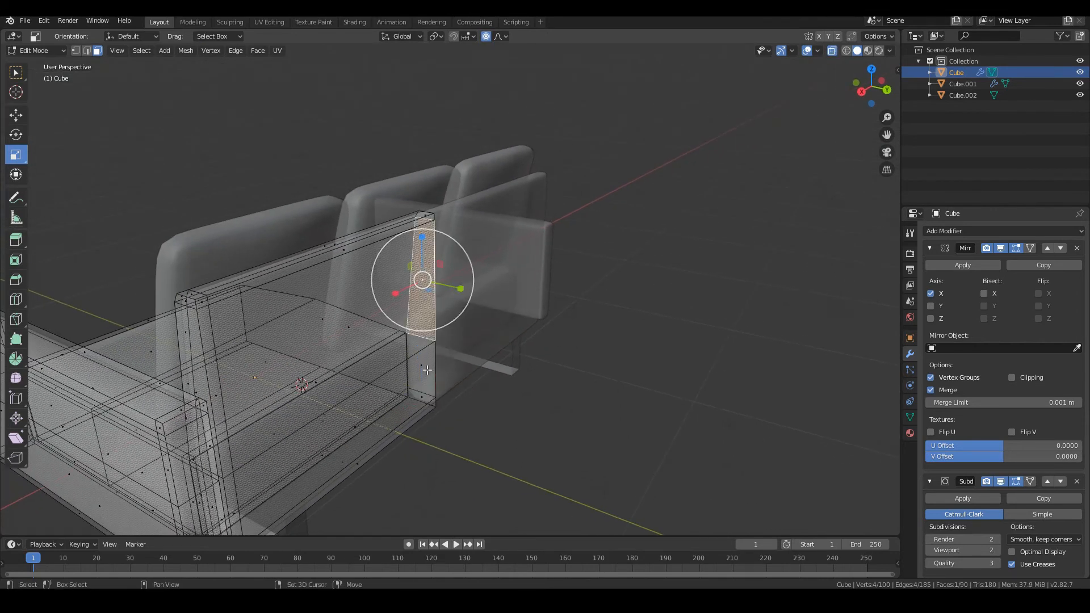
shift+click(427, 369)
shift+click(425, 396)
shift+click(428, 219)
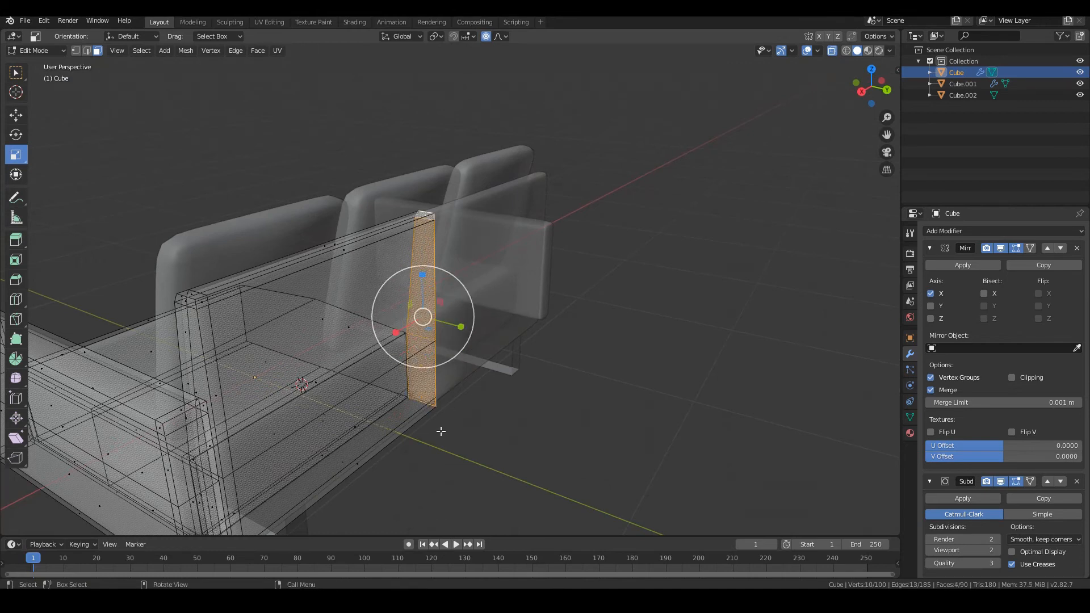
middle_drag(397, 379, 466, 241)
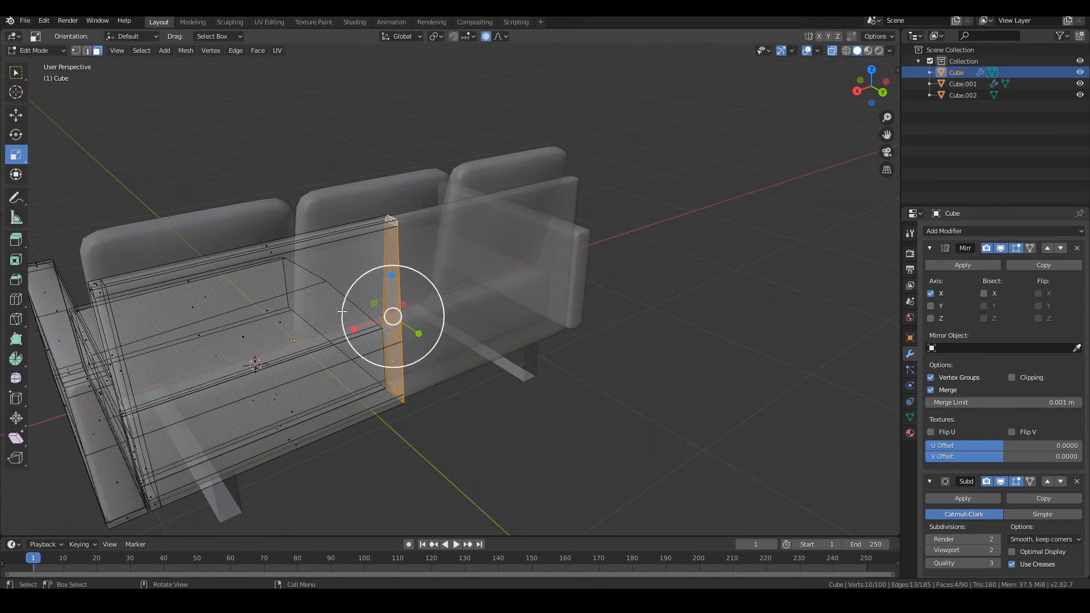
middle_drag(379, 320, 403, 324)
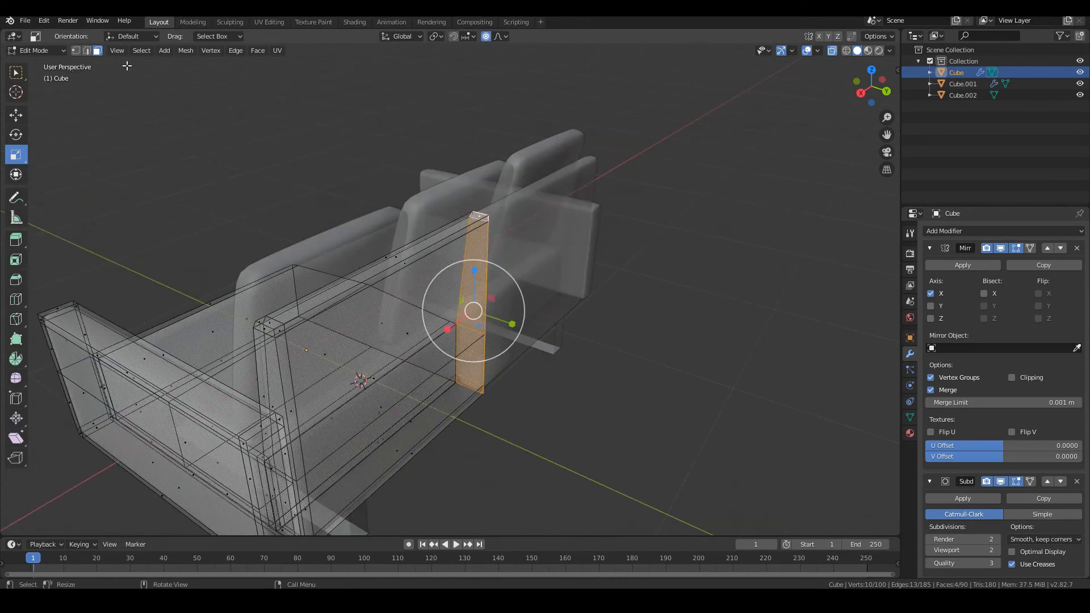
click(186, 51)
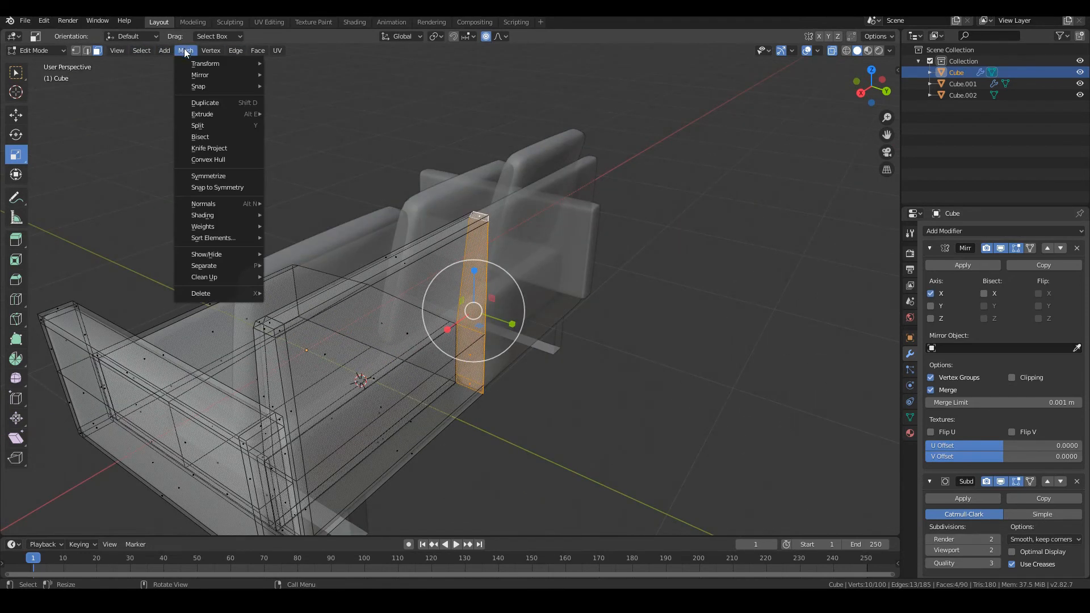
mouse_move(206, 293)
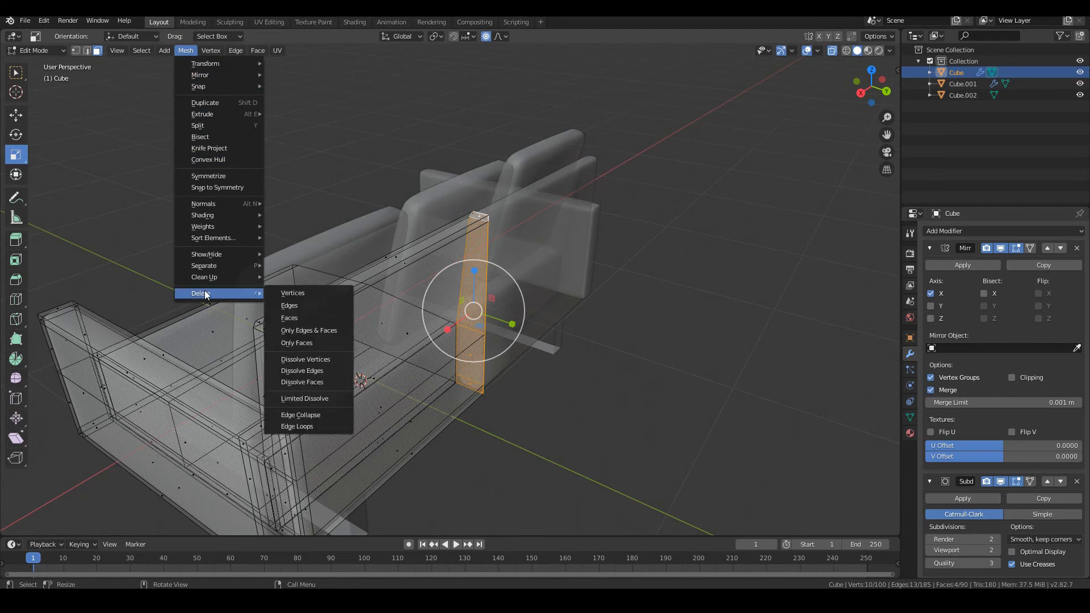
click(290, 319)
middle_drag(397, 266, 413, 261)
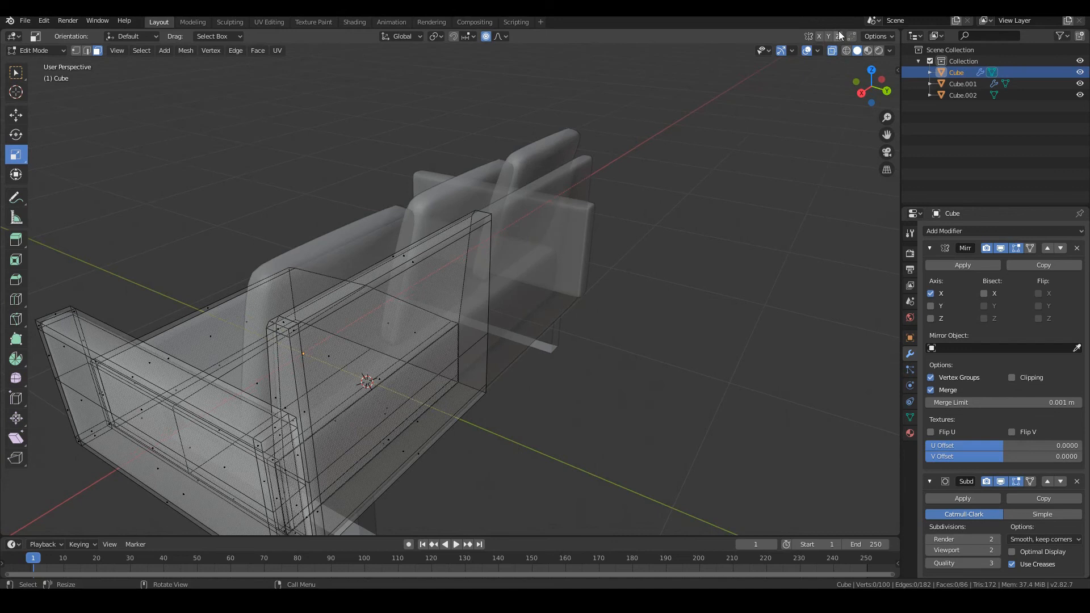
click(833, 50)
middle_drag(420, 380, 377, 363)
key(Tab)
Add a Subdivision Surface modifier to the frame legs and enter Edit Mode on them
middle_drag(147, 314, 431, 267)
click(400, 288)
click(930, 230)
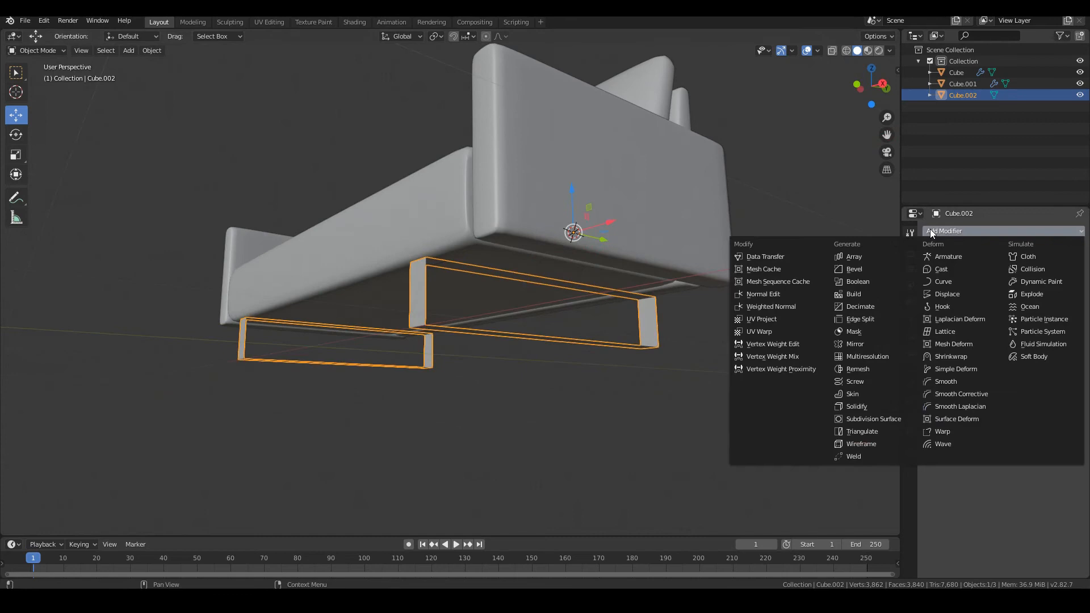
click(874, 418)
scroll(485, 301, up, 3)
key(Tab)
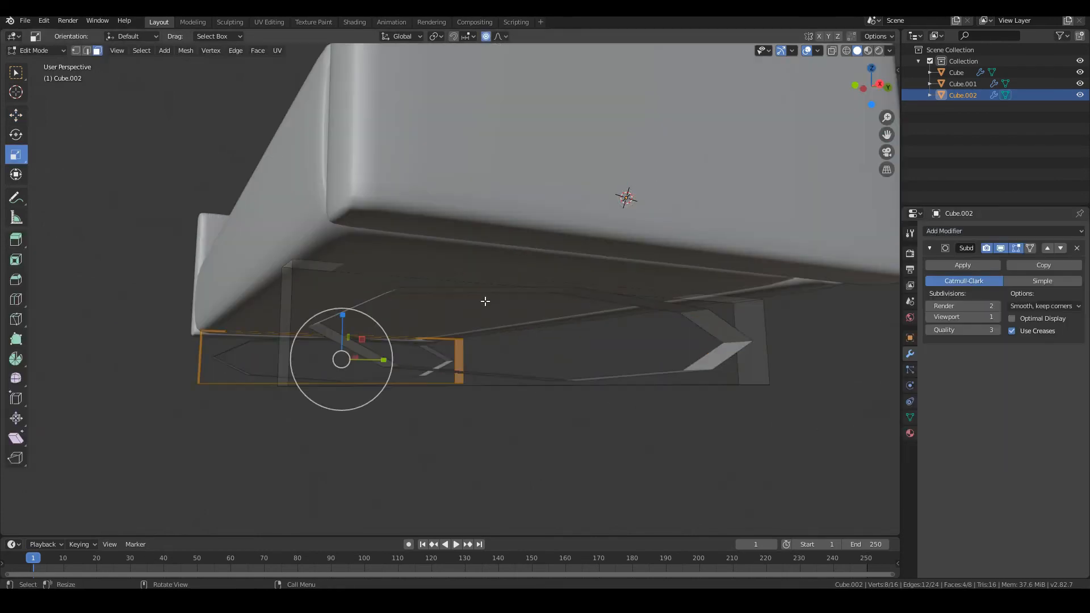
Add two loop cuts across the top bar of the +X side leg frame and spread them 2.896 along Y
middle_drag(485, 301, 409, 321)
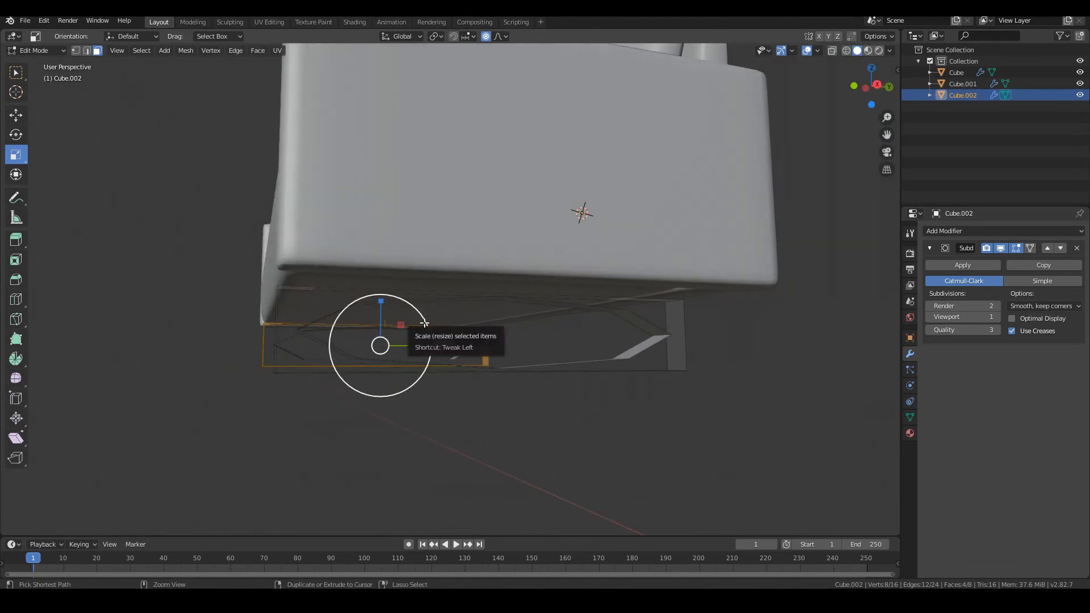
click(15, 301)
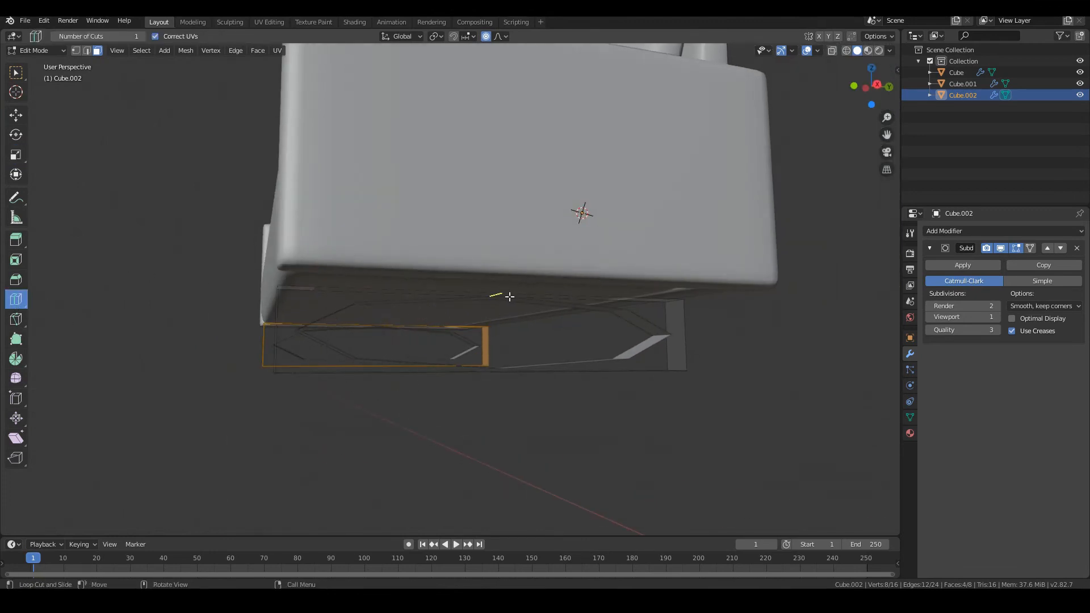
click(509, 295)
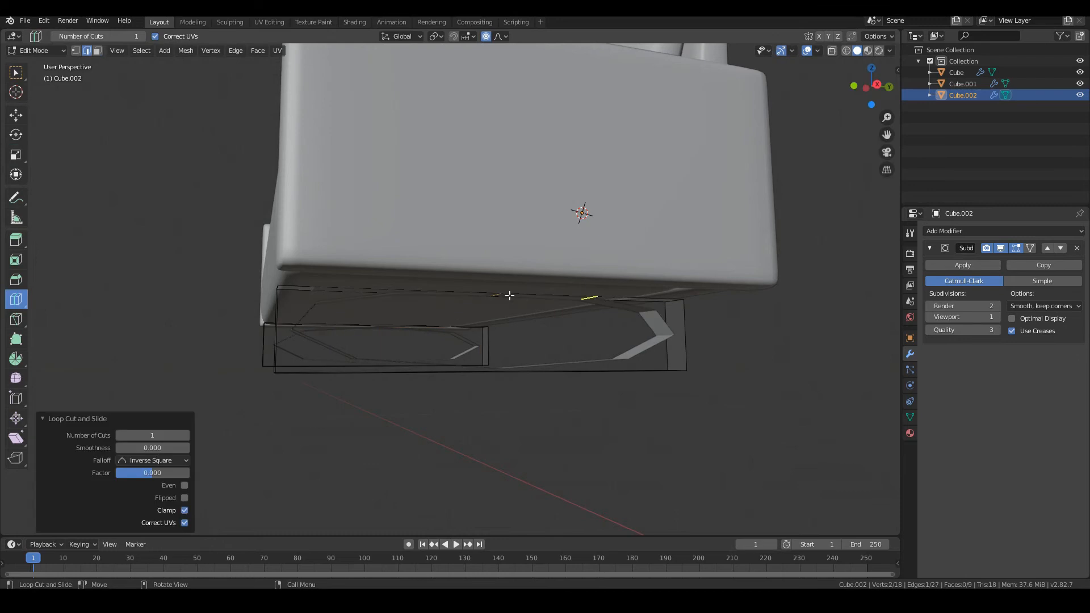
click(185, 435)
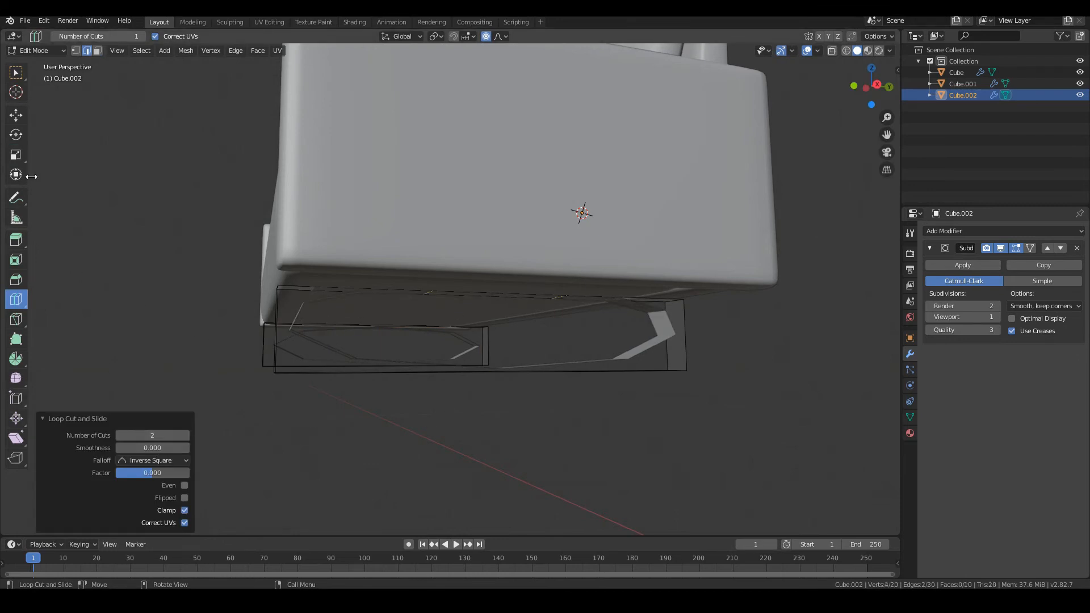
click(19, 160)
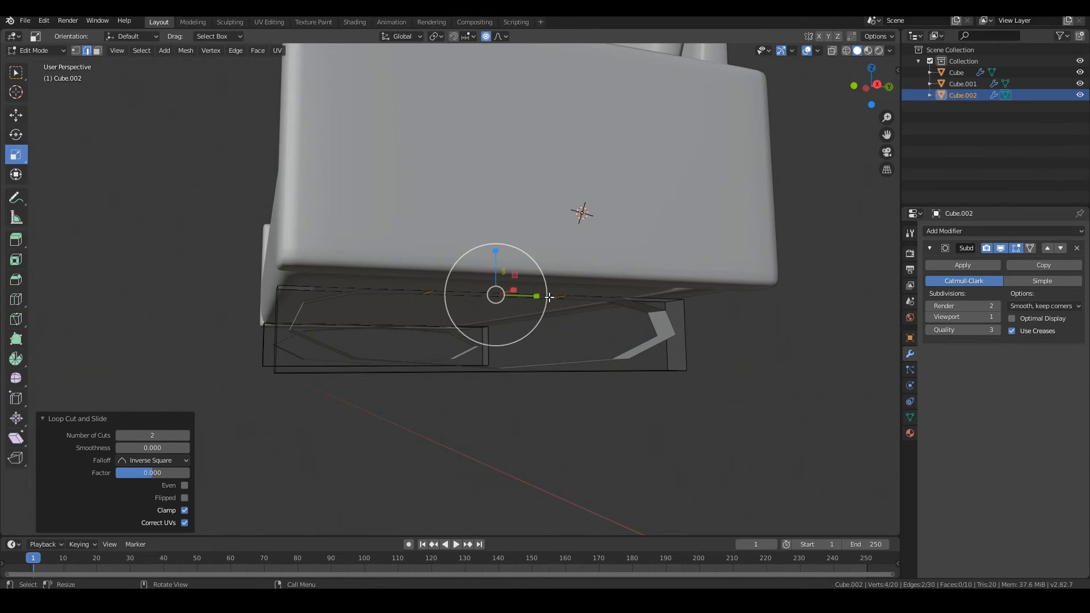
drag(535, 295, 616, 302)
middle_drag(617, 302, 492, 407)
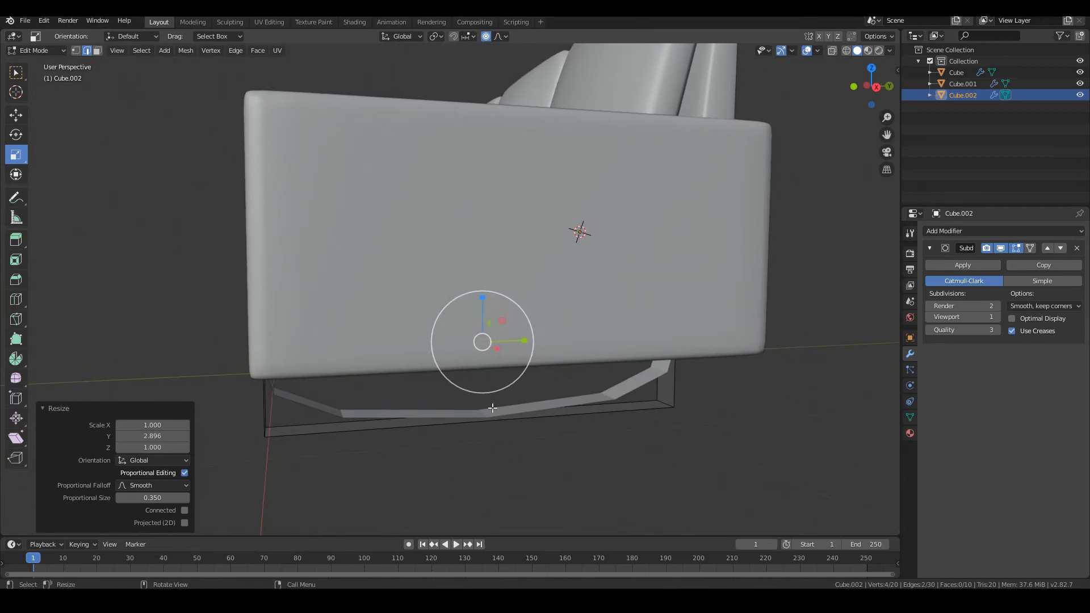
Add two loop cuts across the bottom bar of the same leg frame and spread them 2.888 along Y
click(16, 301)
click(424, 436)
click(186, 435)
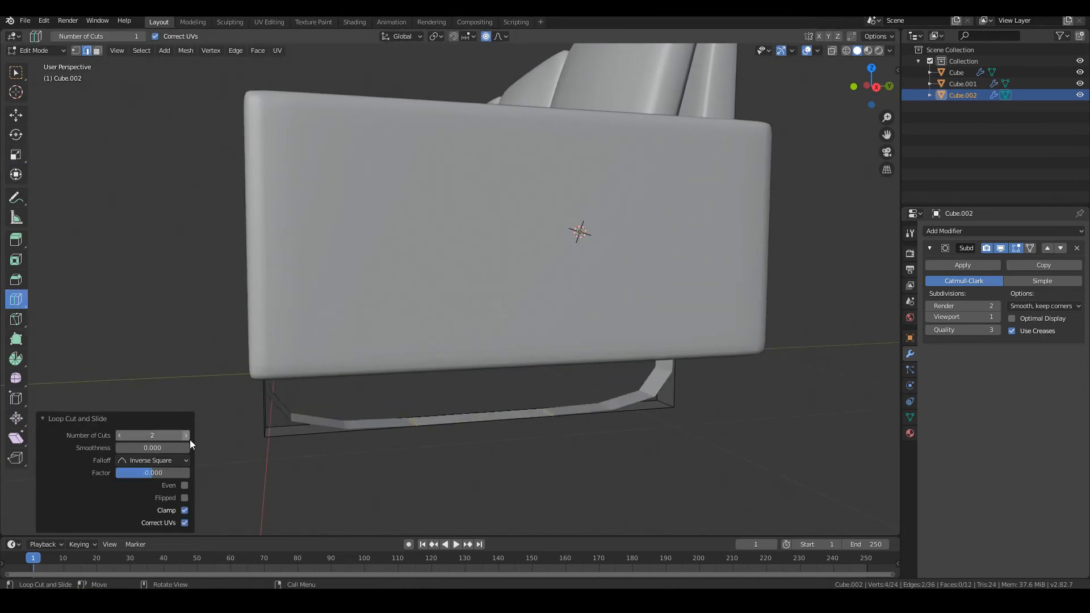
click(16, 154)
drag(519, 417, 606, 413)
middle_drag(606, 413, 457, 265)
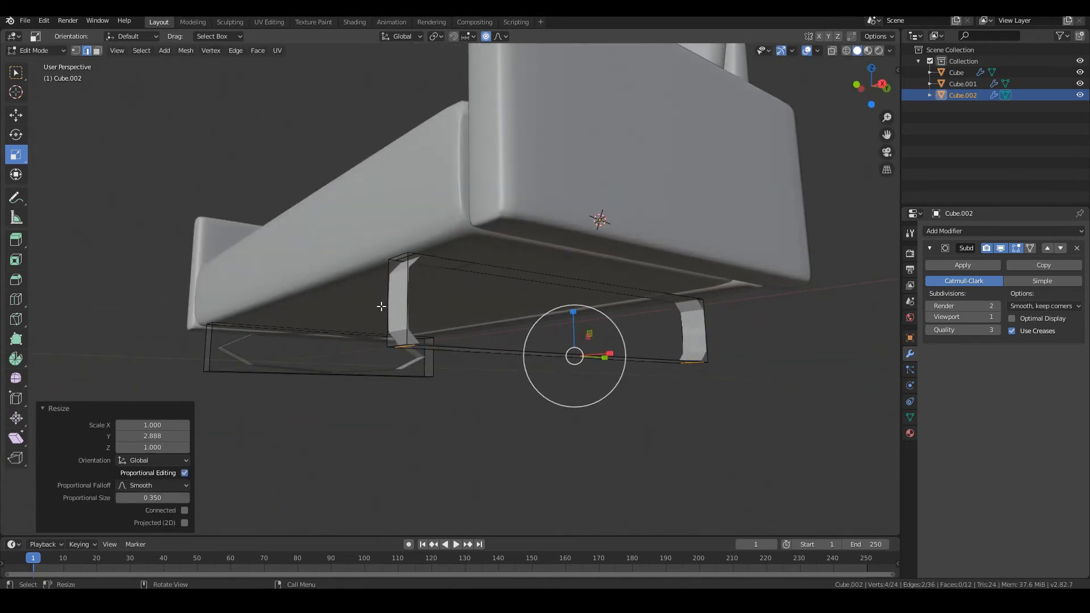
Set the frame legs' viewport subdivision level to 2 and check the rounded corners against the whole sofa
mouse_move(378, 297)
middle_down()
mouse_move(411, 299)
mouse_move(342, 306)
mouse_move(366, 297)
middle_up()
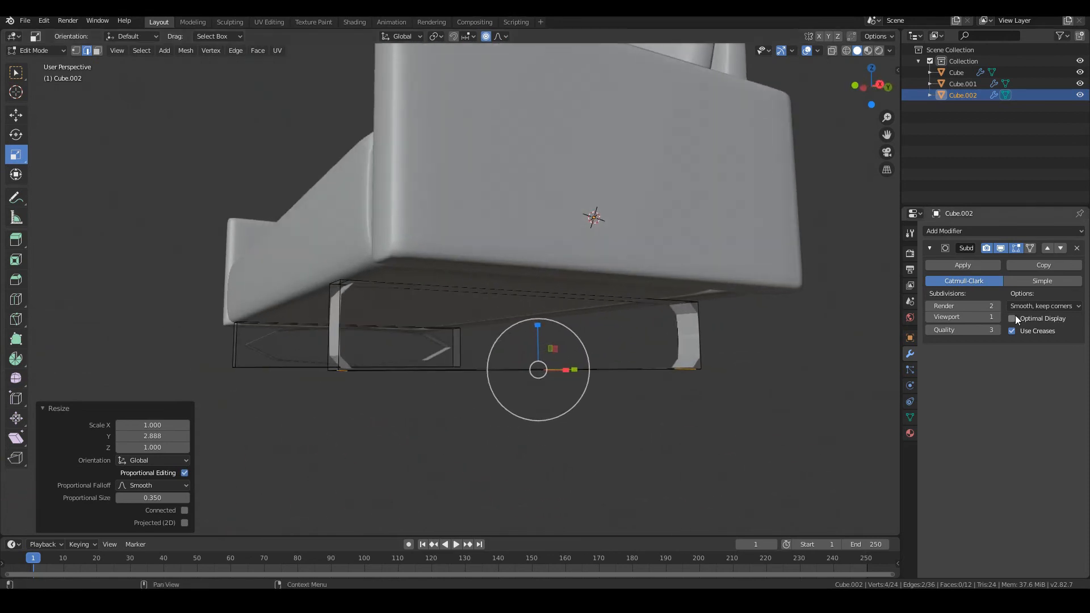
middle_drag(505, 318, 607, 296)
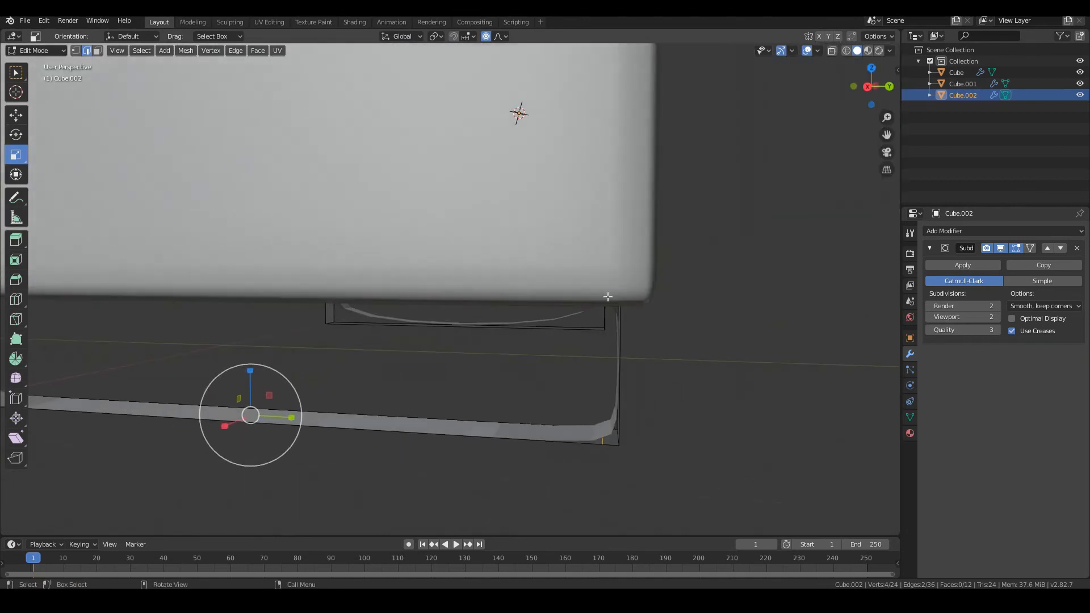
scroll(449, 393, down, 4)
middle_drag(445, 392, 545, 351)
scroll(555, 309, down, 3)
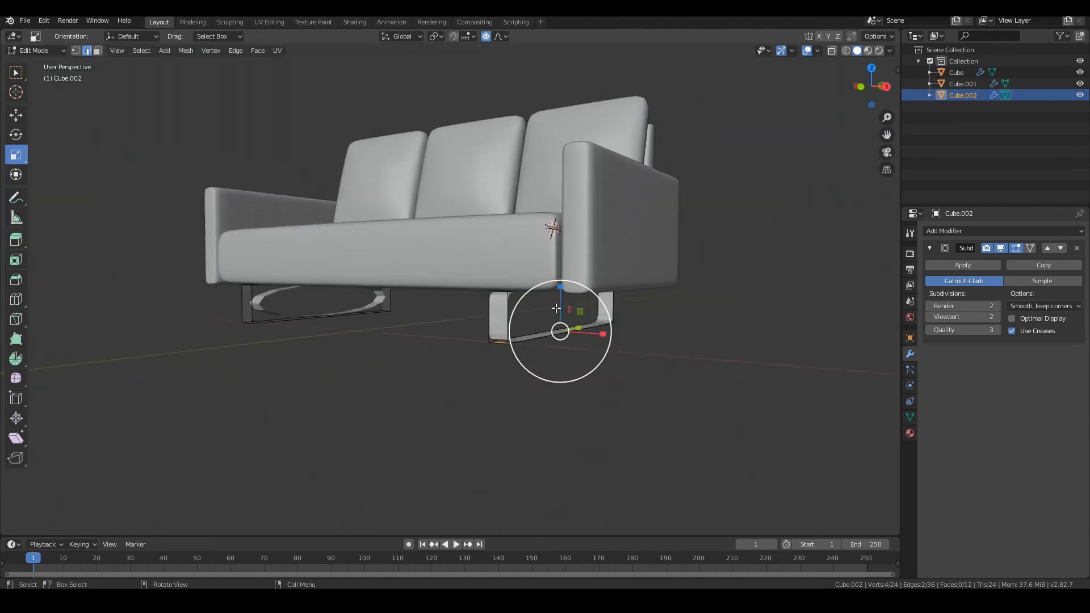
Add a Solidify modifier to the frame legs
middle_drag(555, 308, 592, 297)
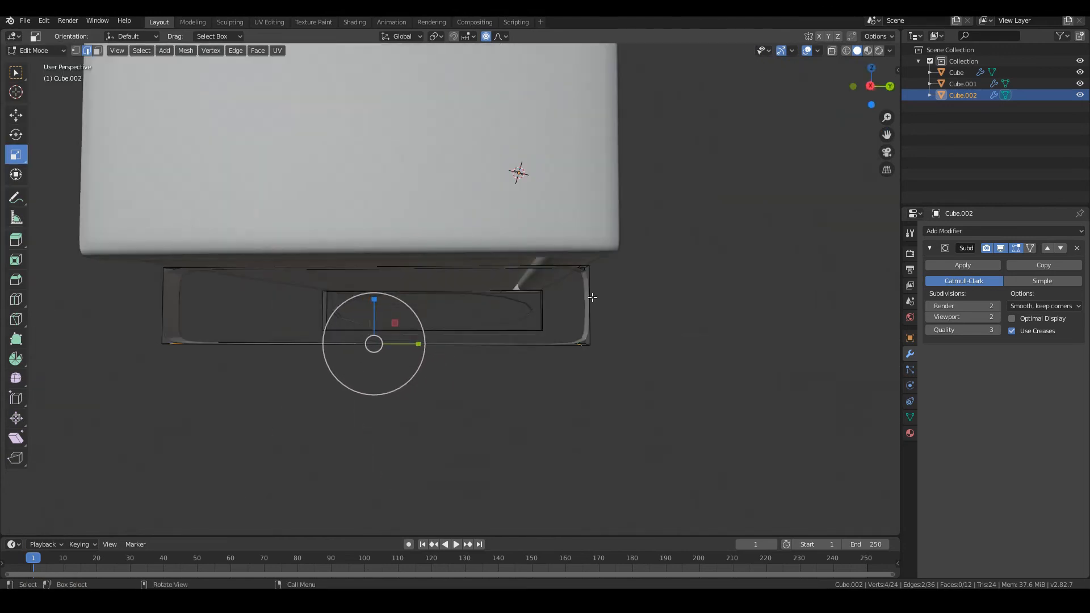
click(949, 232)
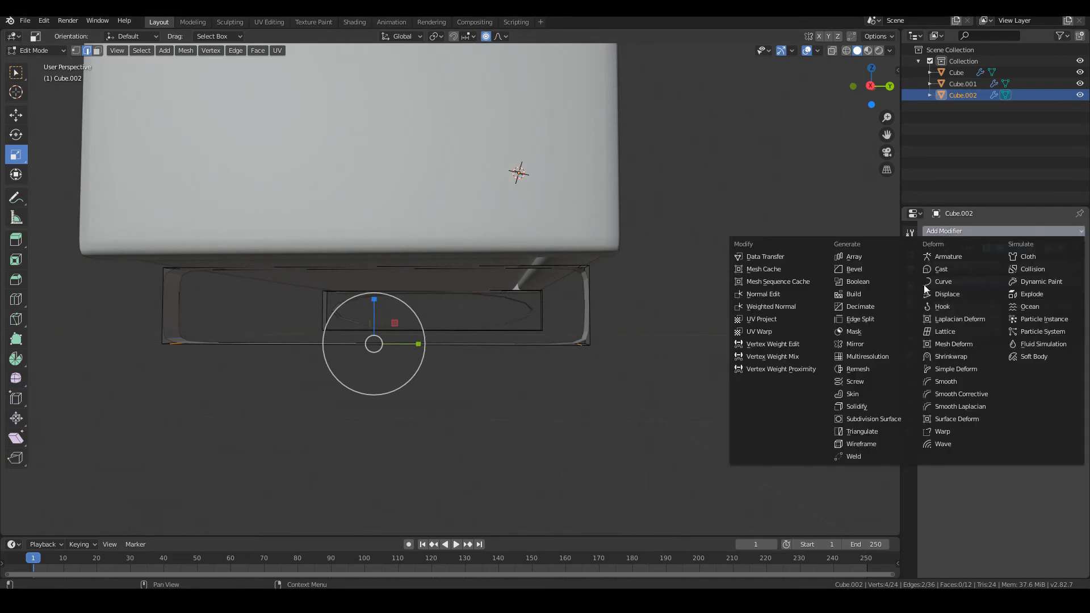
click(863, 405)
middle_drag(591, 337, 568, 323)
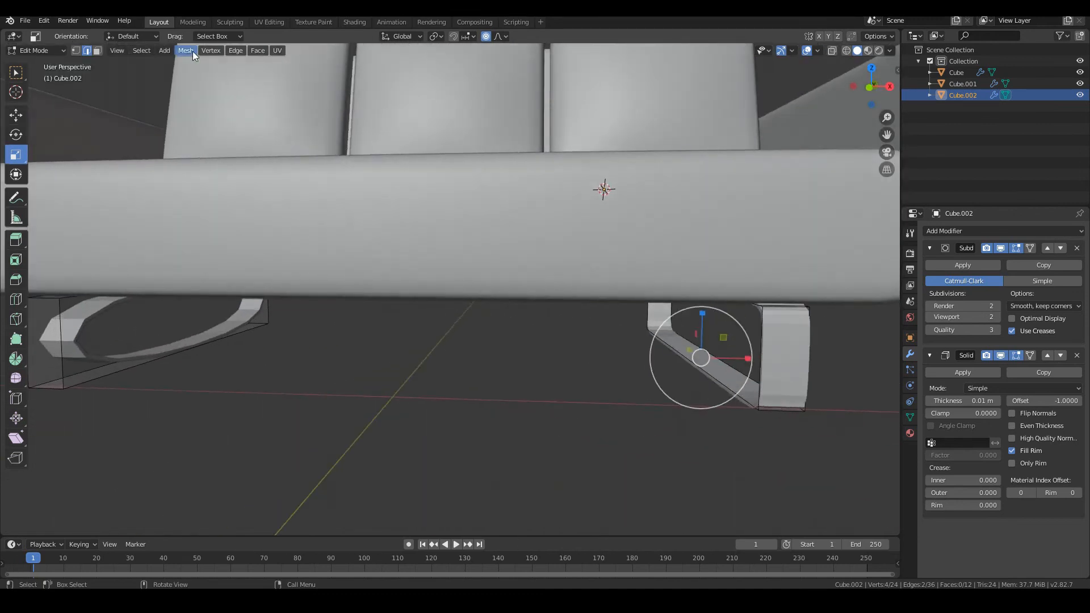
Leave Edit Mode and apply smooth shading to the frame legs
key(Tab)
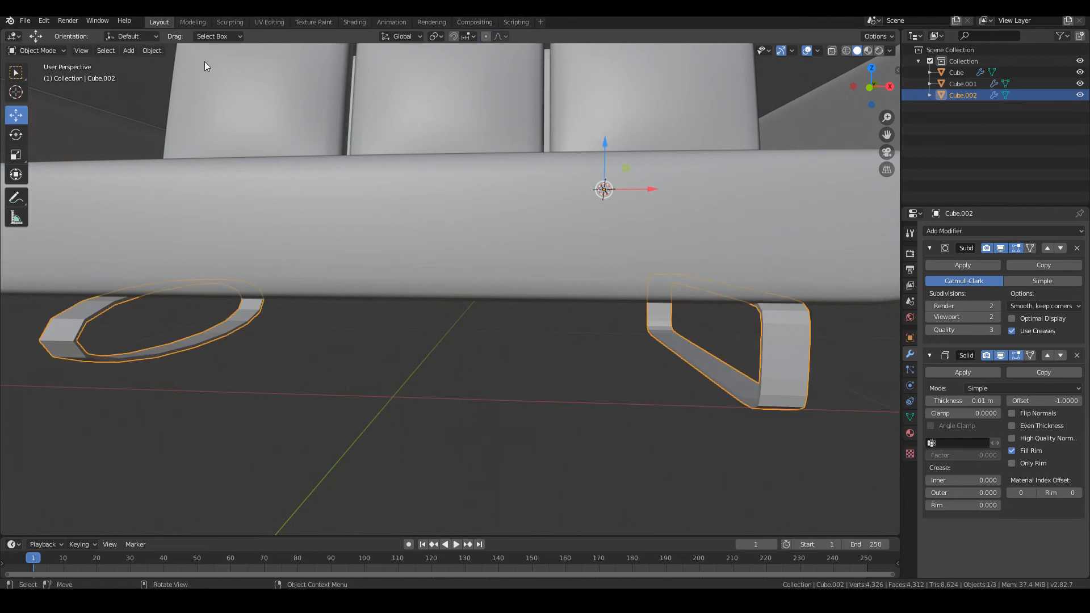
click(152, 50)
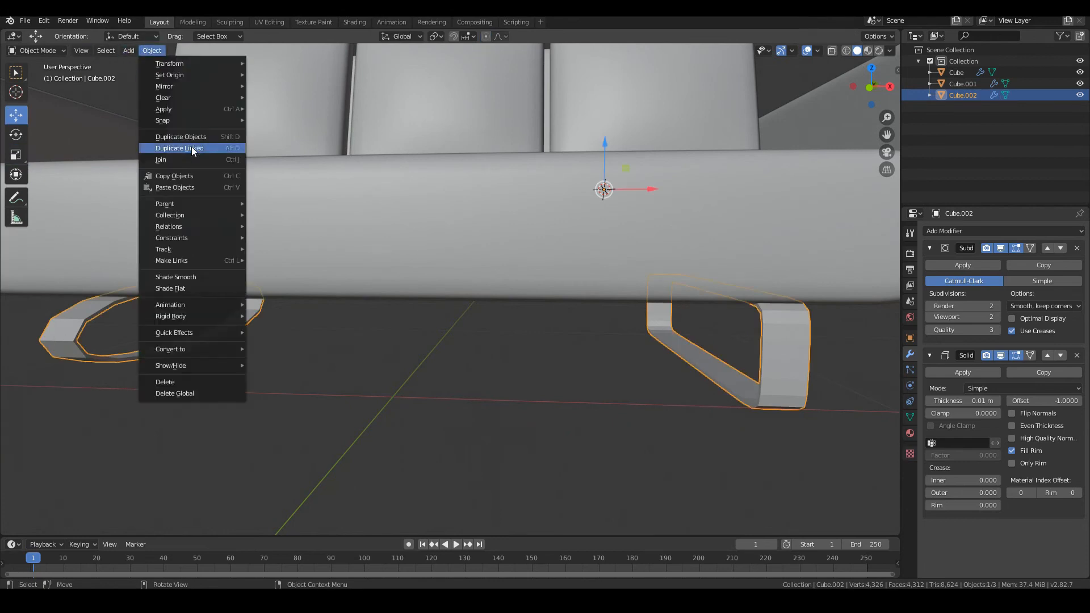
click(187, 278)
middle_drag(645, 336, 213, 316)
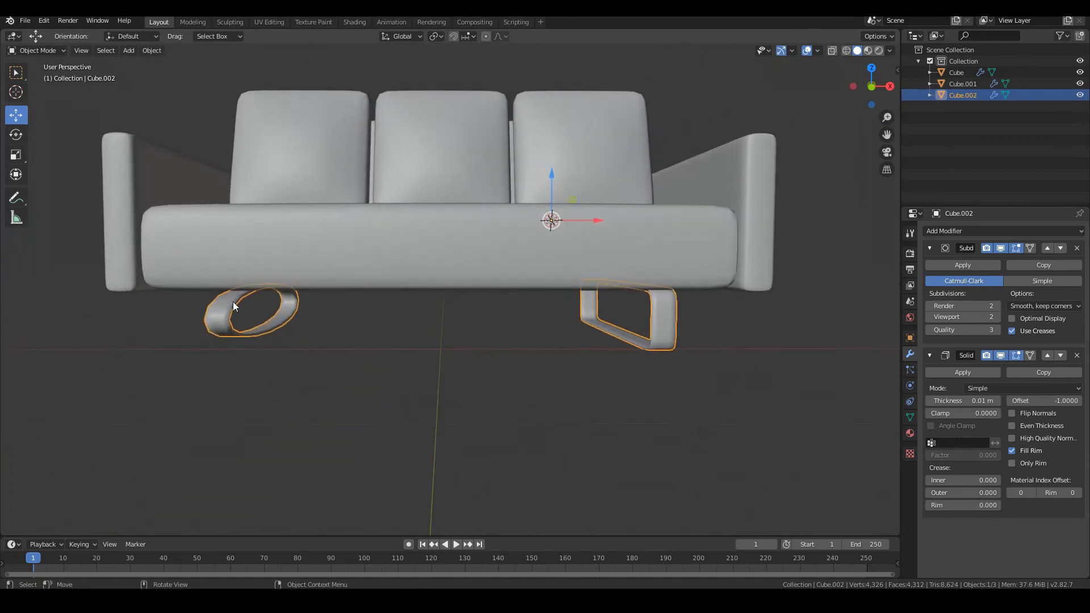
Select all linked geometry of the -X side leg frame in Edit Mode and delete it
key(Tab)
scroll(612, 321, up, 2)
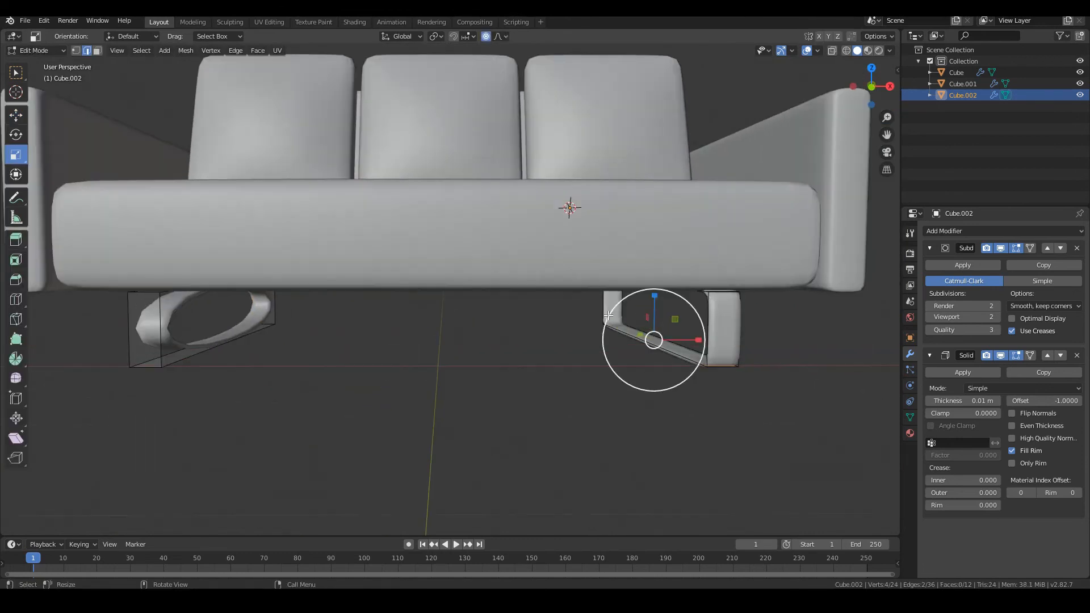
click(146, 366)
click(161, 328)
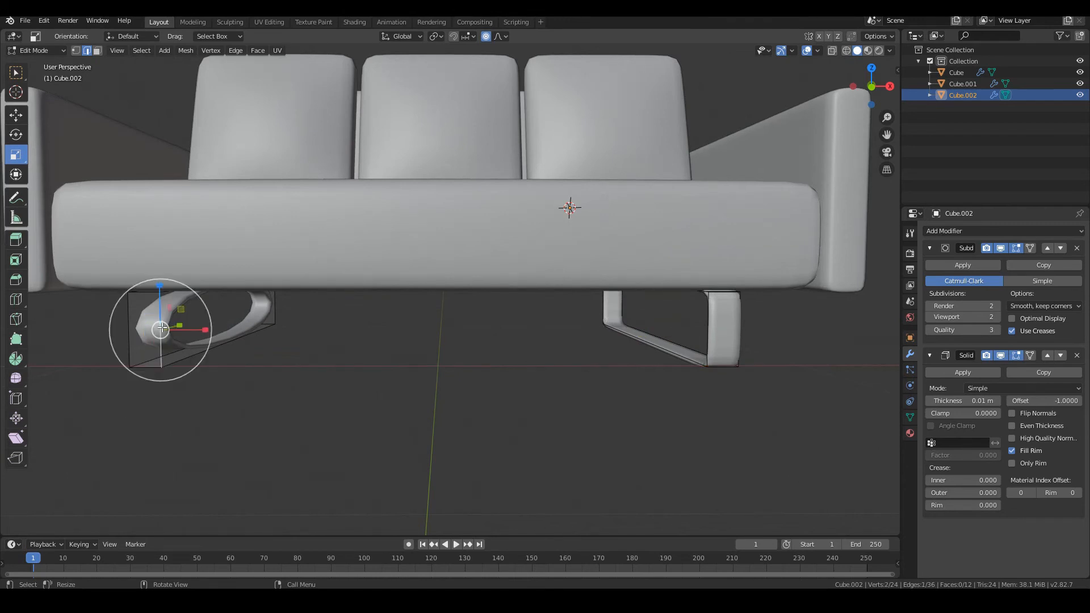
click(141, 51)
mouse_move(227, 238)
click(297, 239)
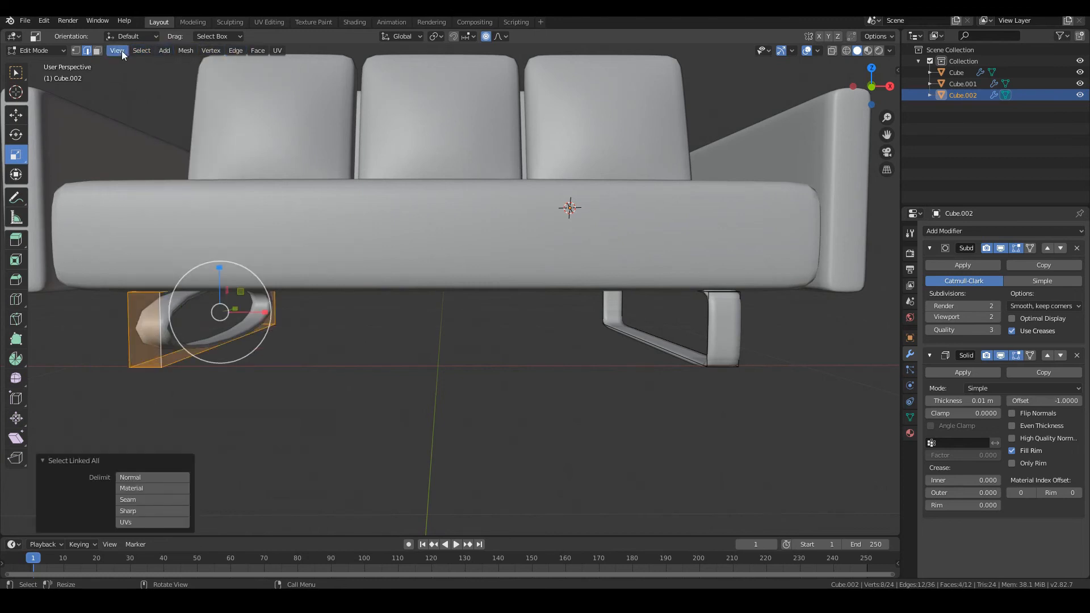
click(185, 51)
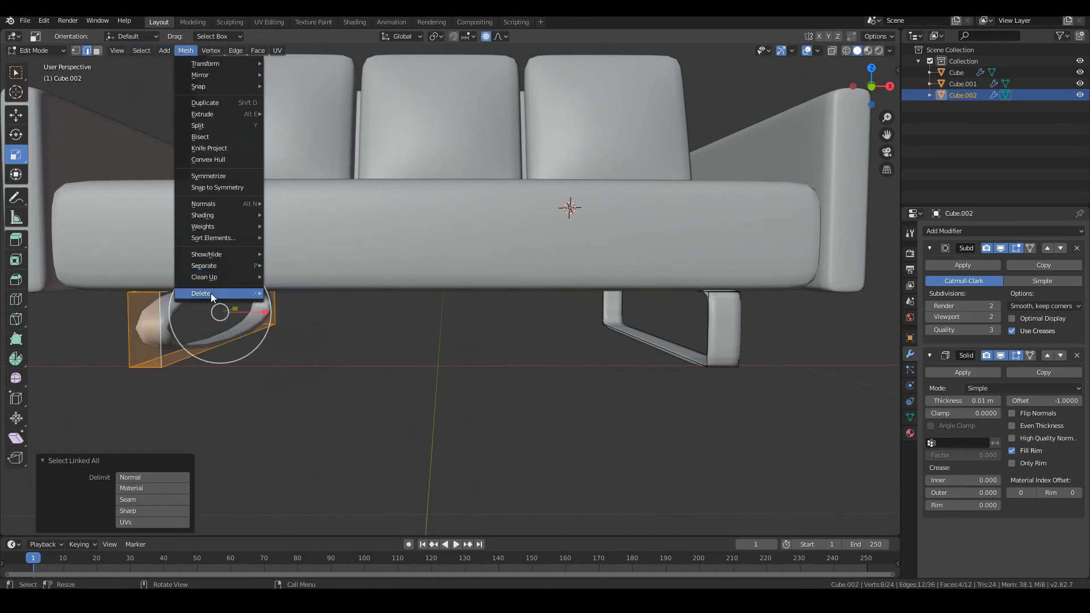
mouse_move(214, 294)
click(286, 293)
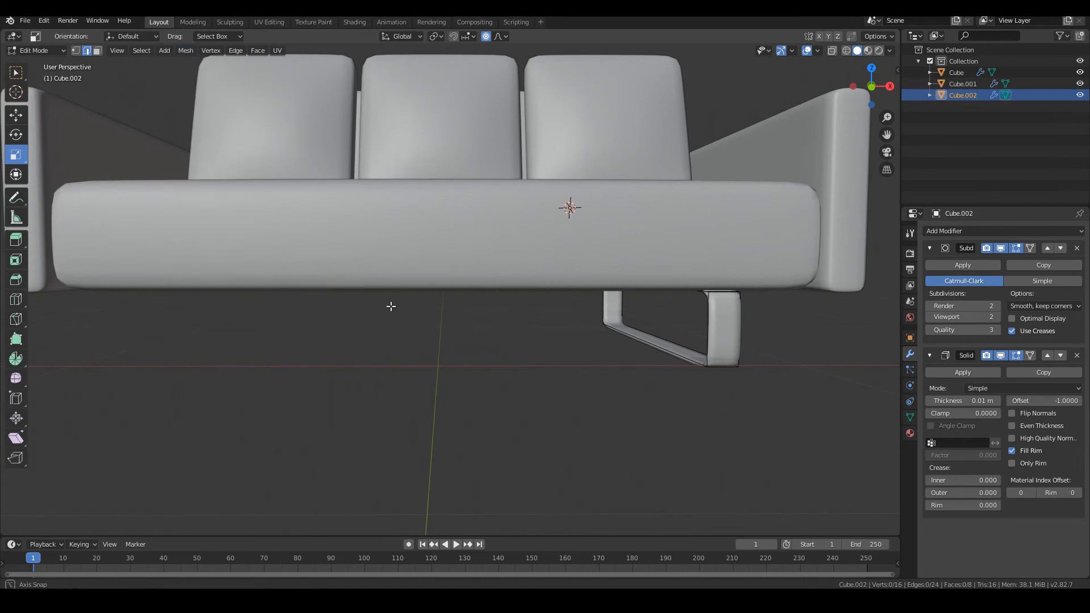
Duplicate the entire remaining leg frame and move the copy -1.59 m along X, under the opposite end of the sofa
middle_drag(391, 306, 410, 309)
click(719, 366)
middle_drag(681, 366, 693, 368)
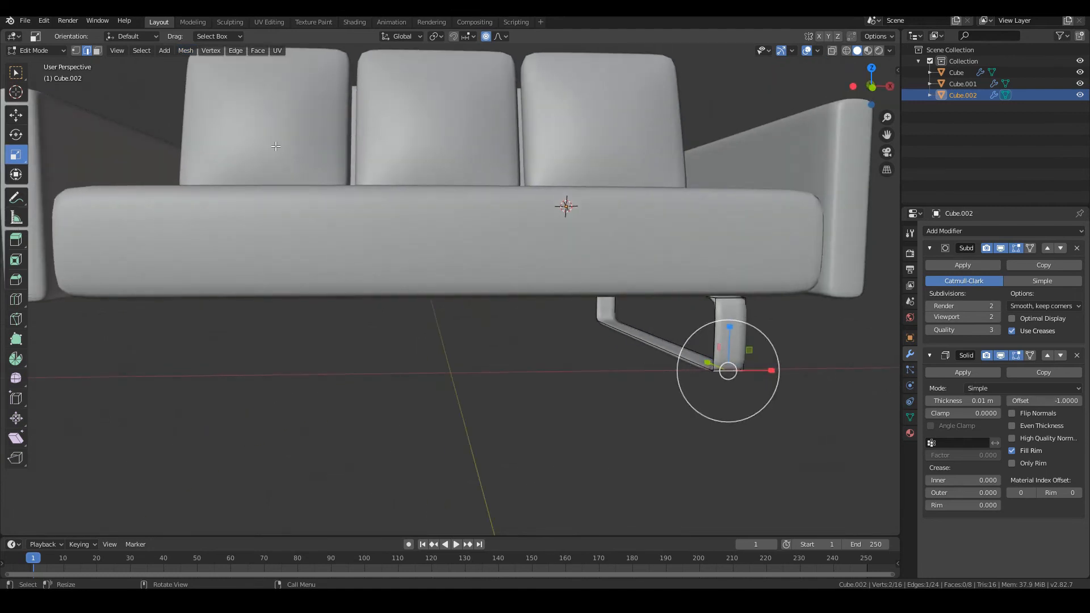
click(142, 51)
mouse_move(187, 248)
click(308, 243)
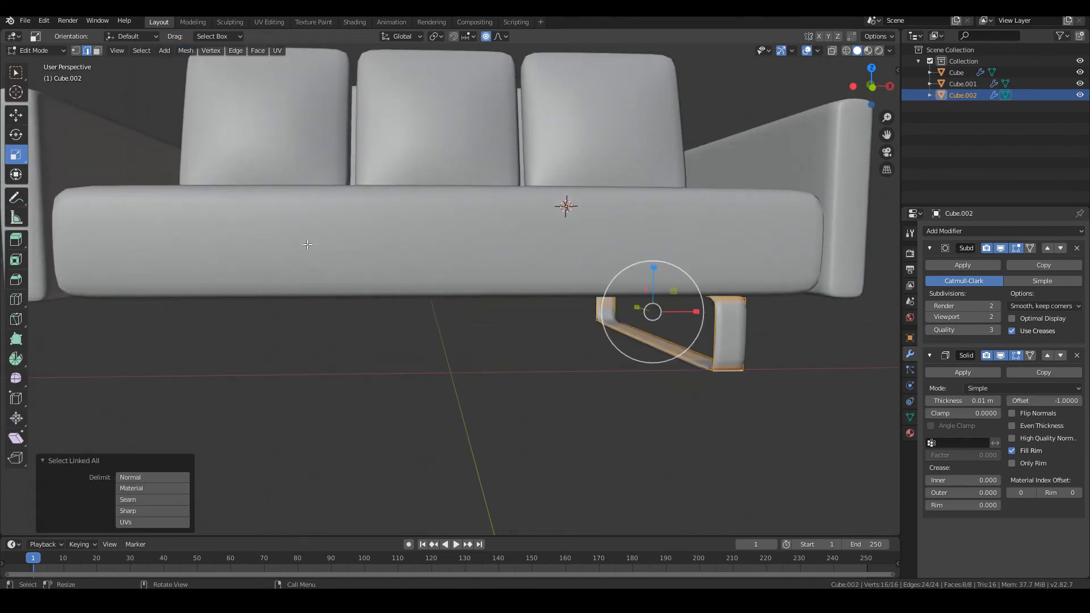
middle_drag(484, 298, 513, 283)
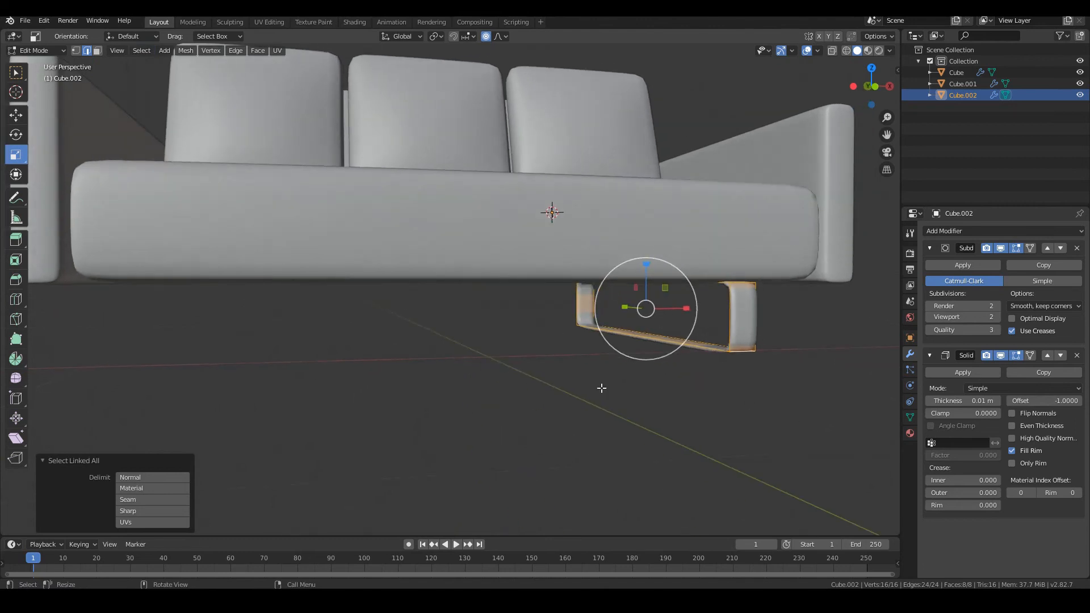
click(188, 58)
click(188, 52)
key(ctrl+z)
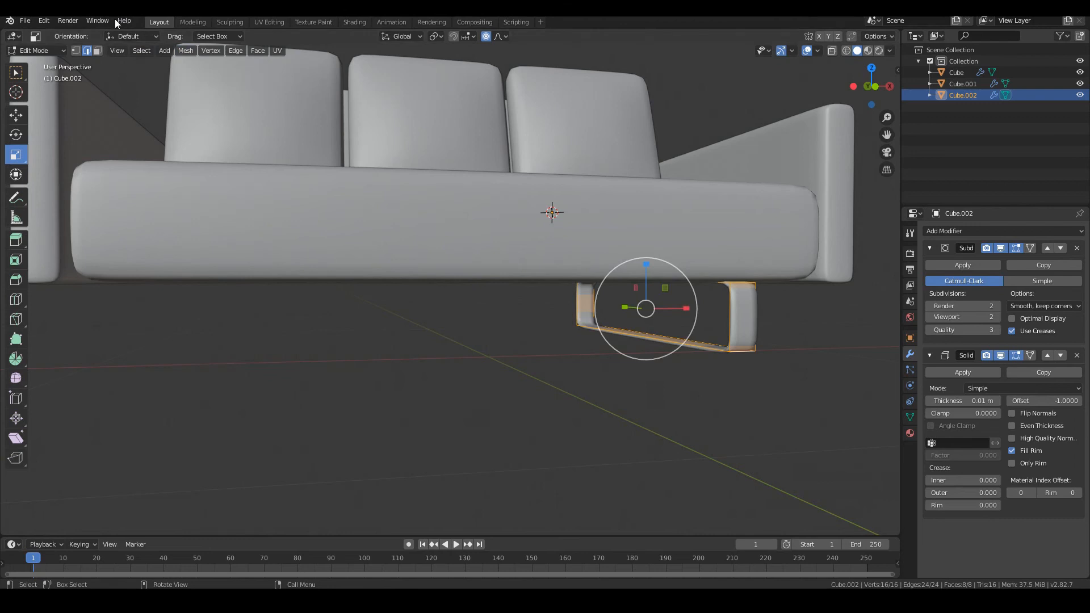
click(186, 52)
click(230, 105)
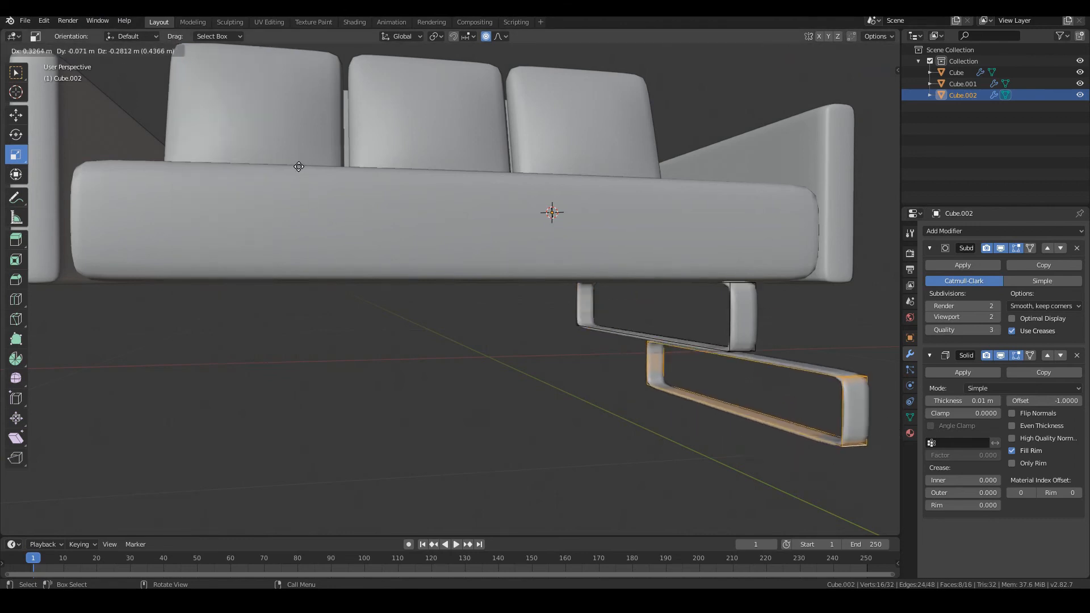
key(x)
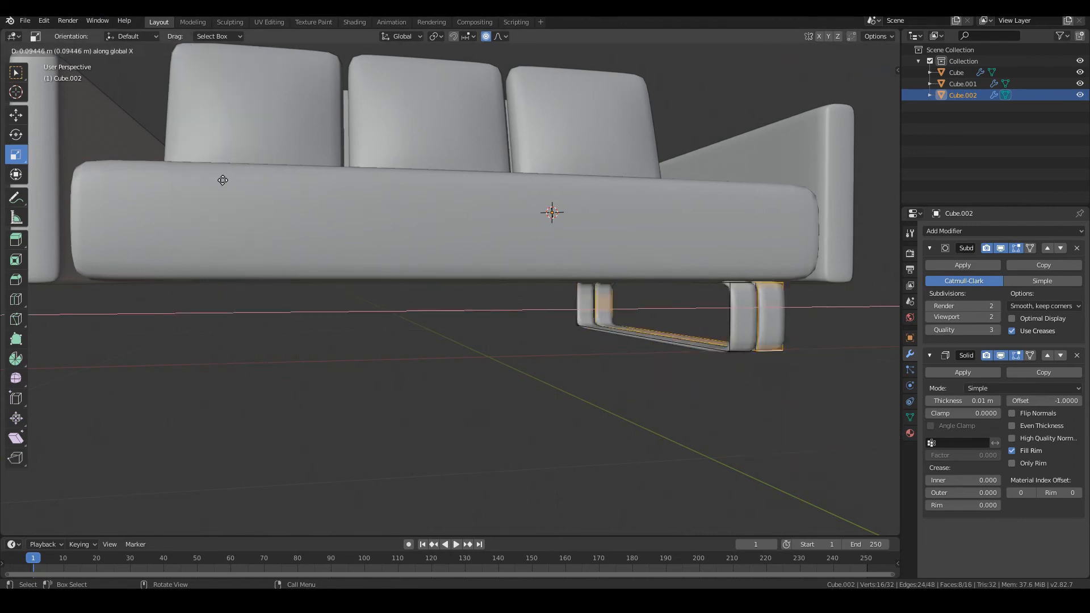
click(680, 196)
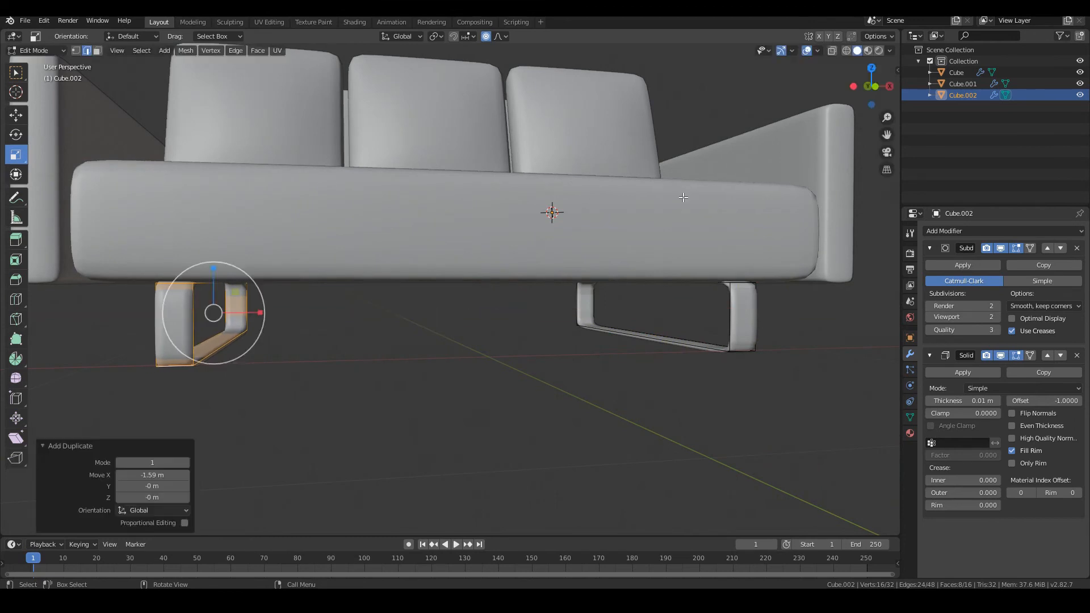
Return to Object Mode, set the frame legs' viewport subdivision level to 3 and check the whole sofa
key(KP_1)
mouse_move(690, 315)
middle_down()
mouse_move(651, 324)
mouse_move(681, 321)
middle_up()
key(Tab)
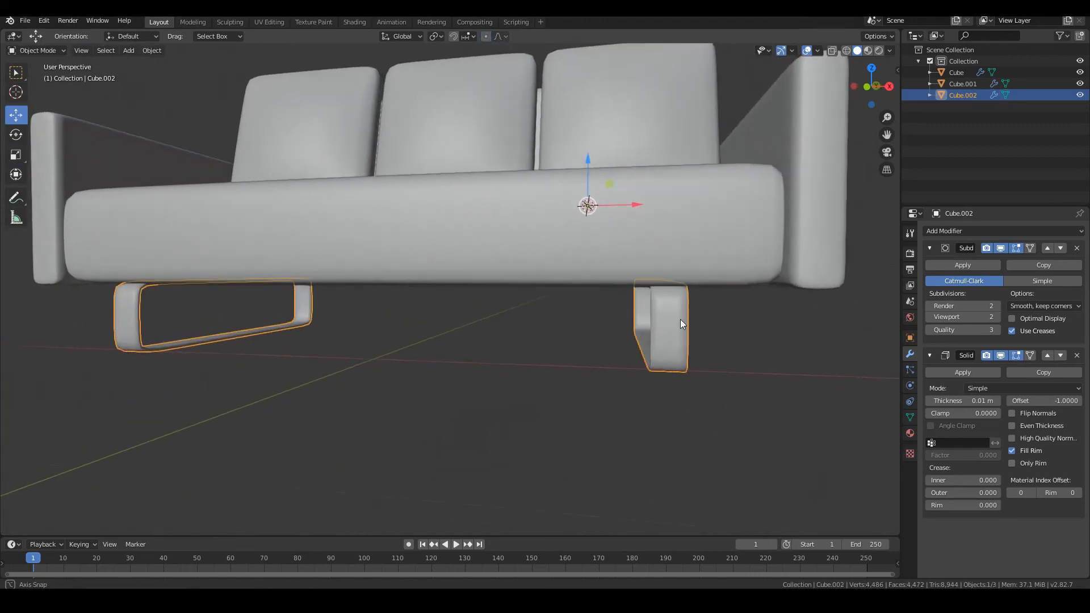
click(997, 317)
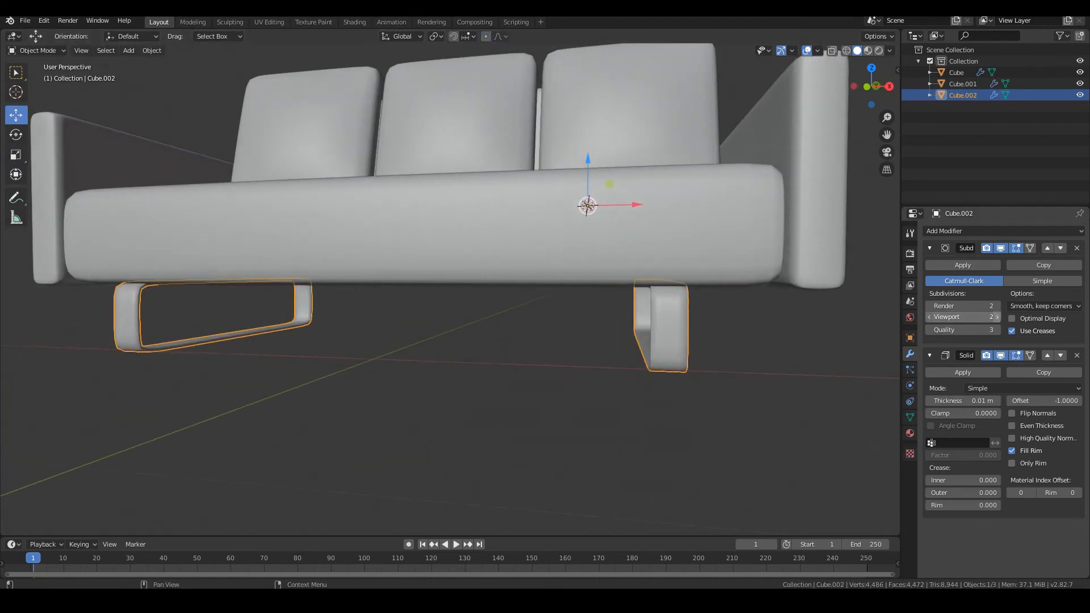
middle_drag(448, 365, 505, 369)
middle_drag(457, 367, 382, 360)
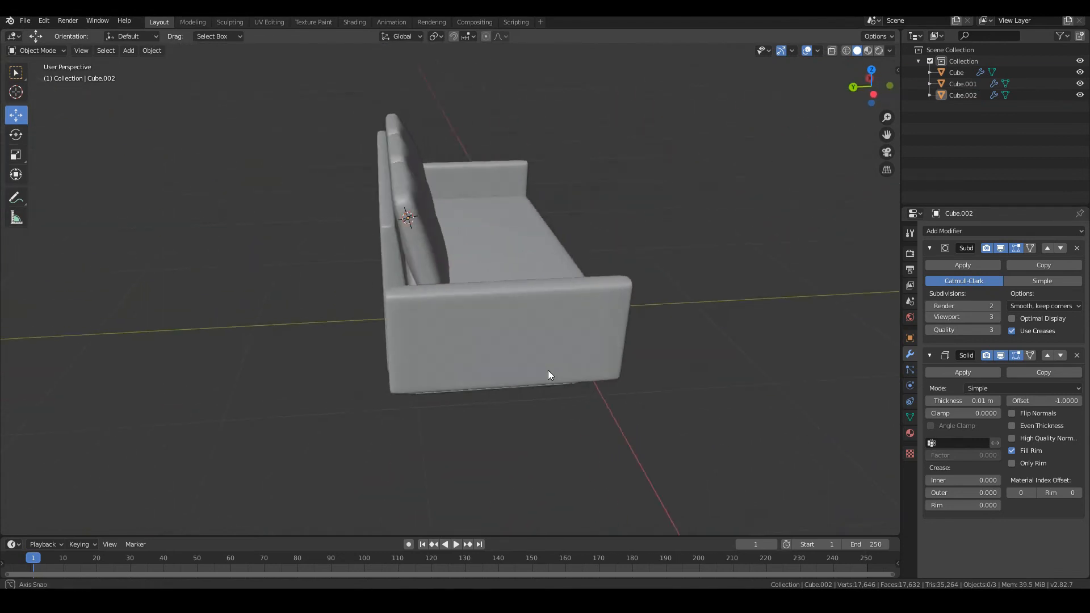
scroll(424, 325, up, 5)
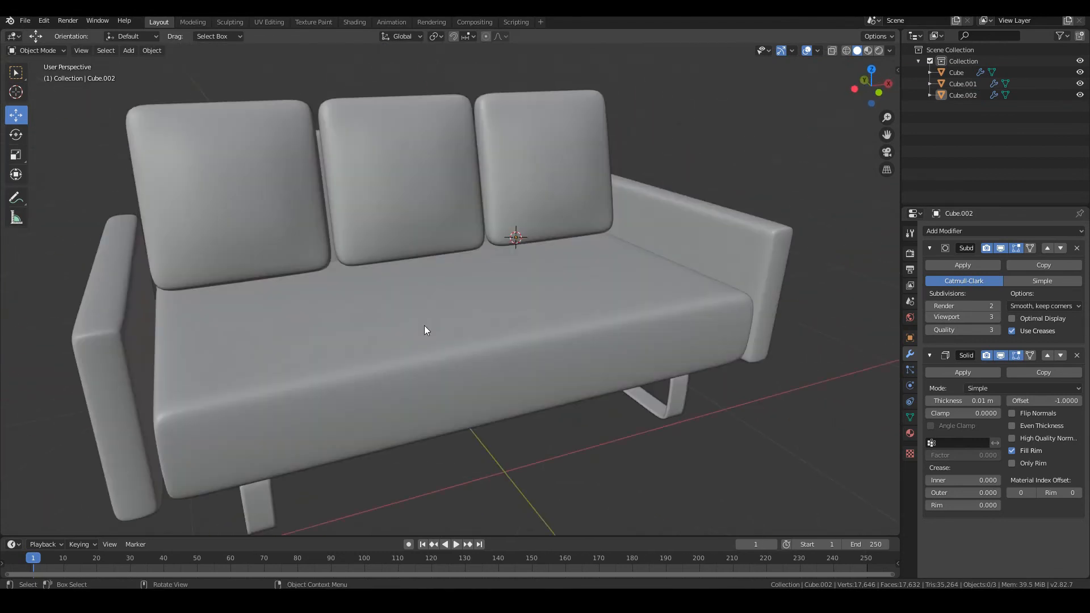
scroll(424, 330, up, 2)
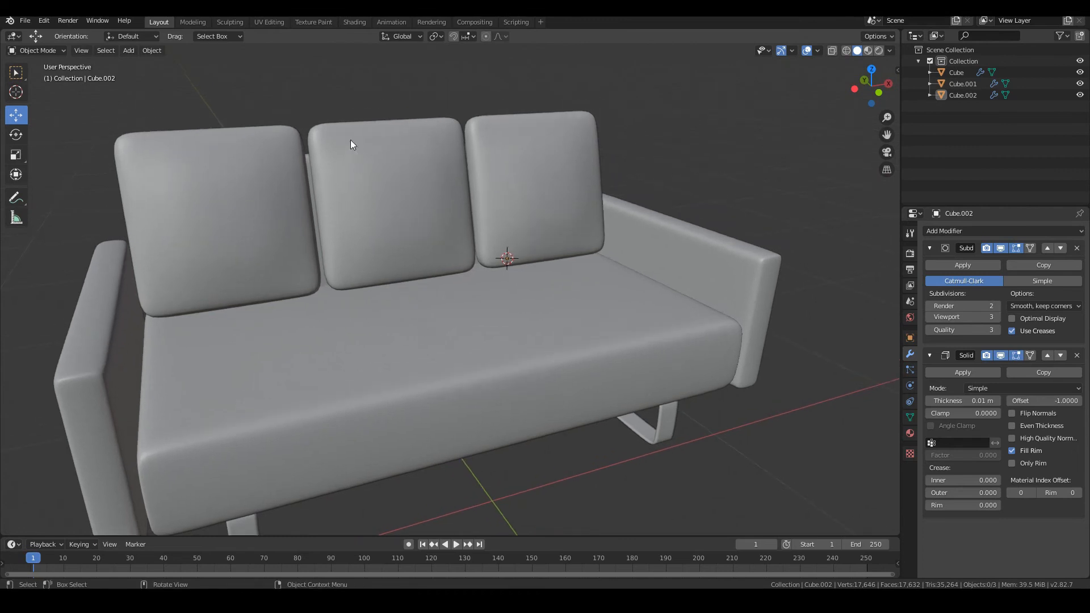
Switch to the Shading workspace and bring the sofa's front into closer view
click(356, 22)
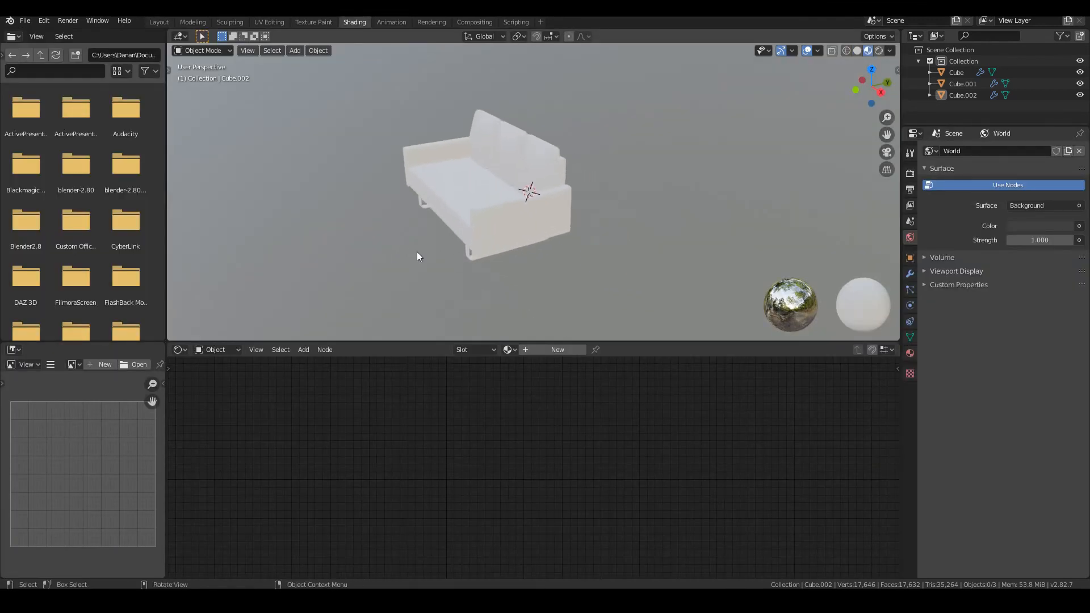
middle_drag(416, 253, 543, 237)
scroll(522, 240, up, 2)
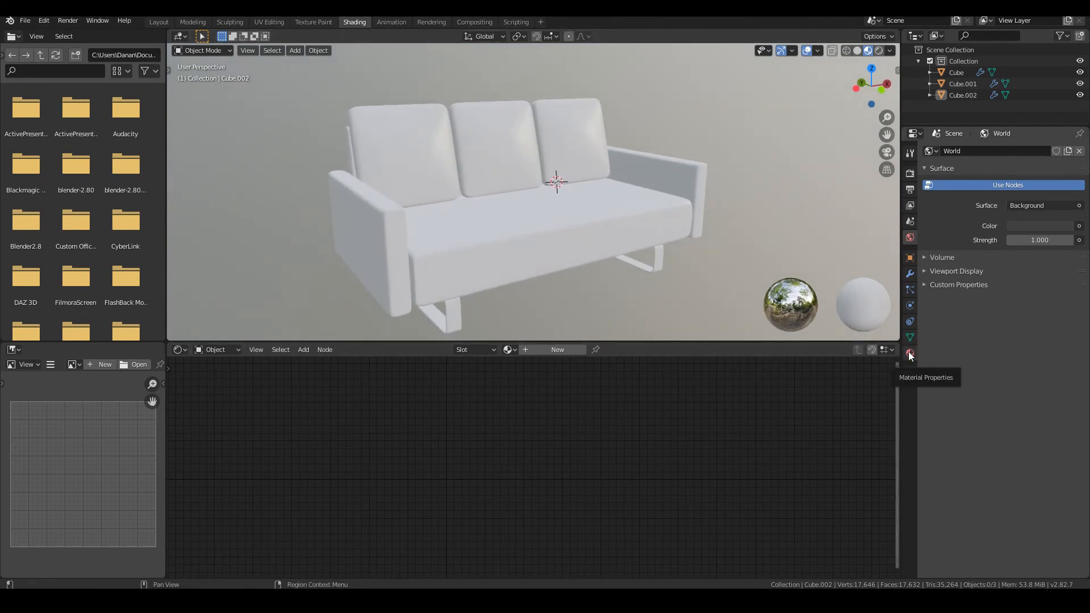
Show the frame legs' material properties and create a new material for them
click(527, 349)
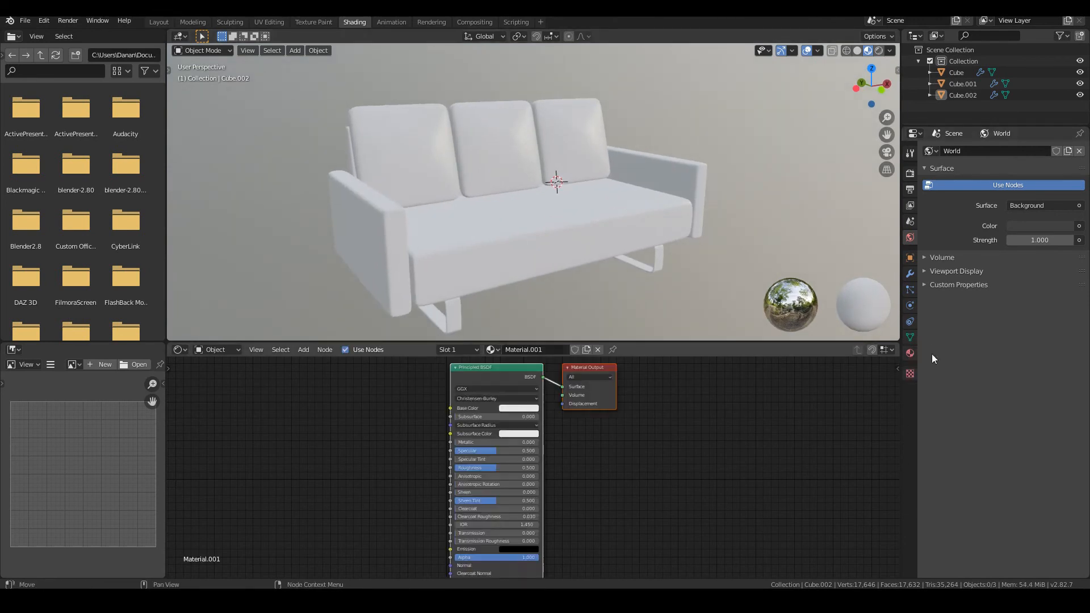
key(ctrl+z)
click(910, 353)
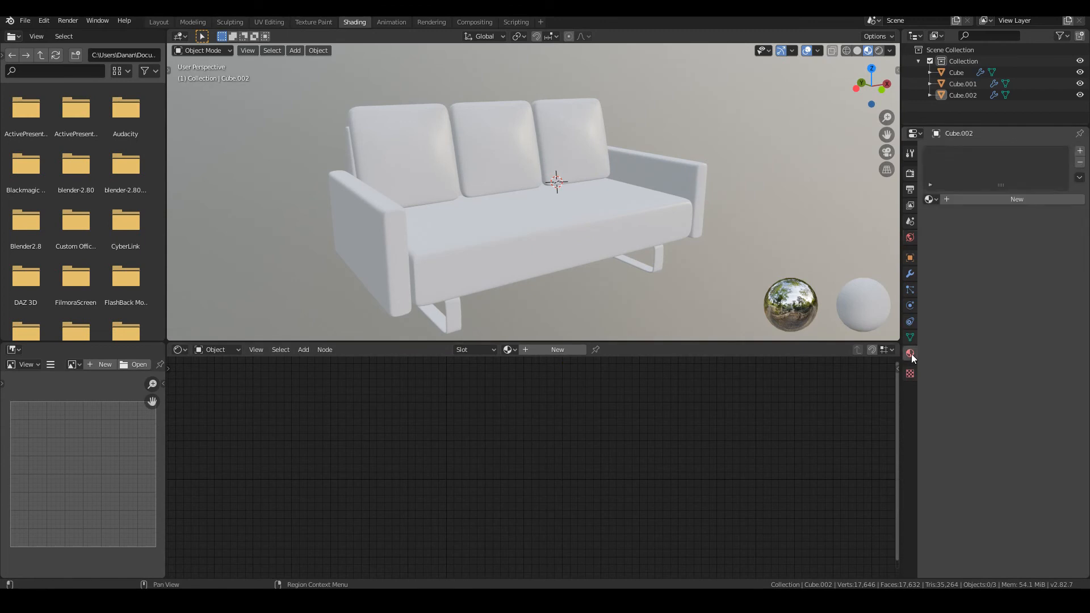
click(546, 350)
key(ctrl+z)
click(1020, 202)
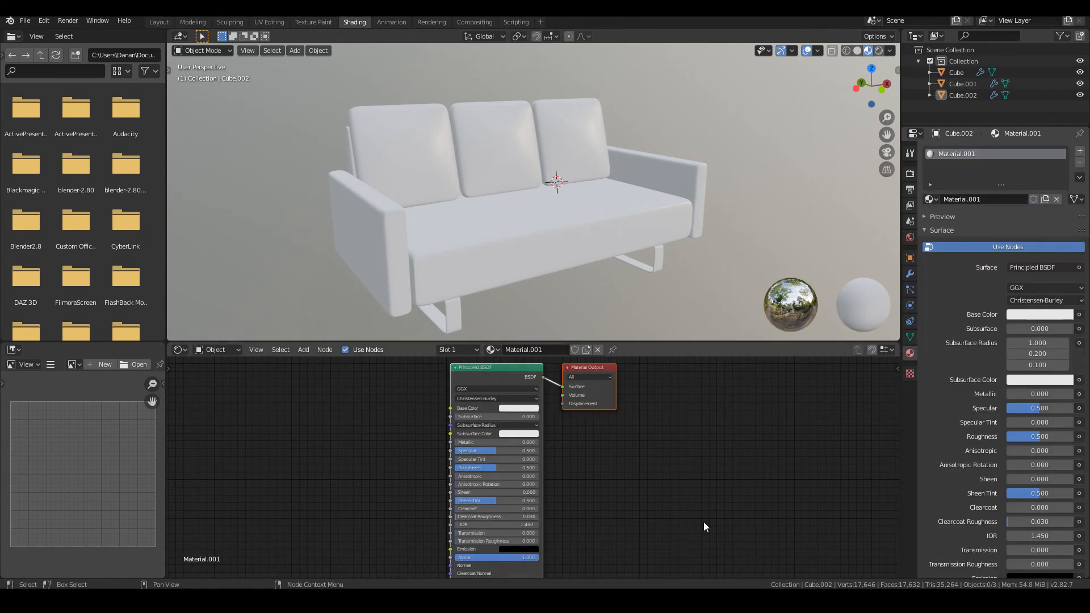
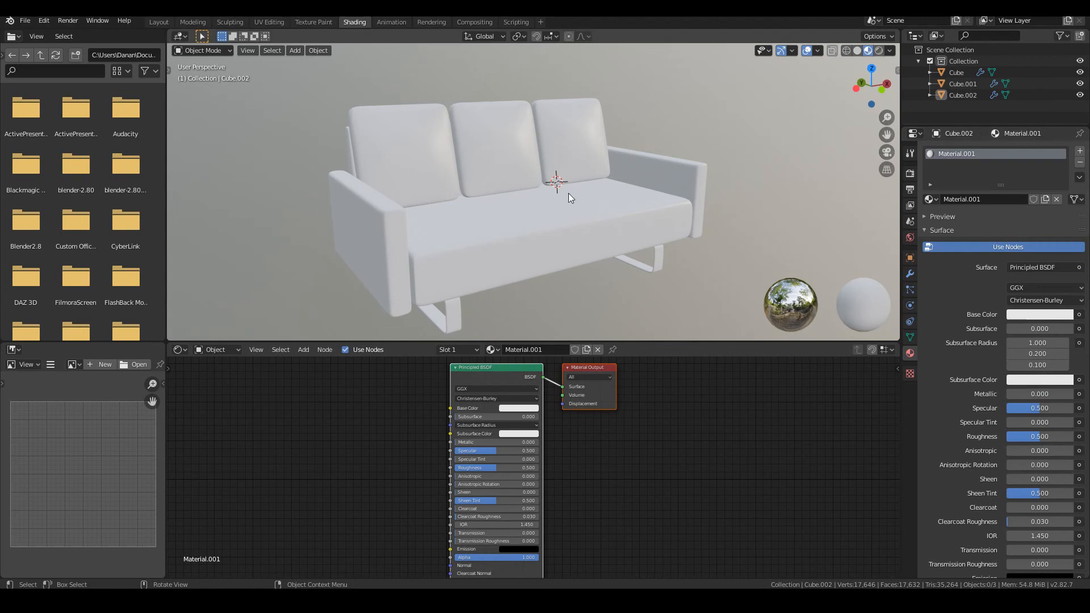
Reposition the Principled BSDF node to leave a wider gap before the Material Output node
drag(487, 372, 419, 377)
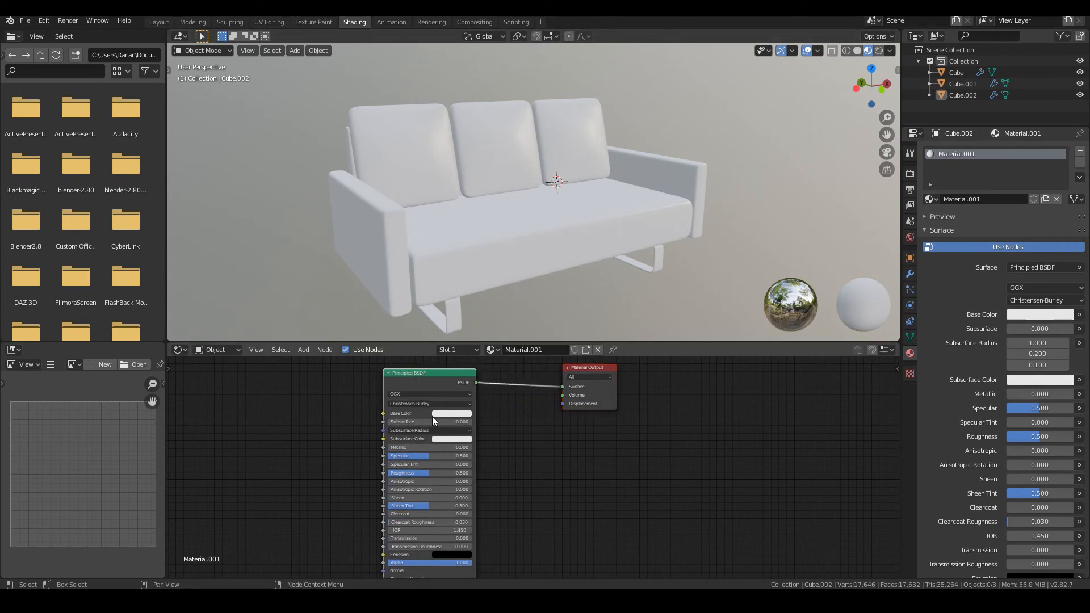
drag(404, 380, 432, 373)
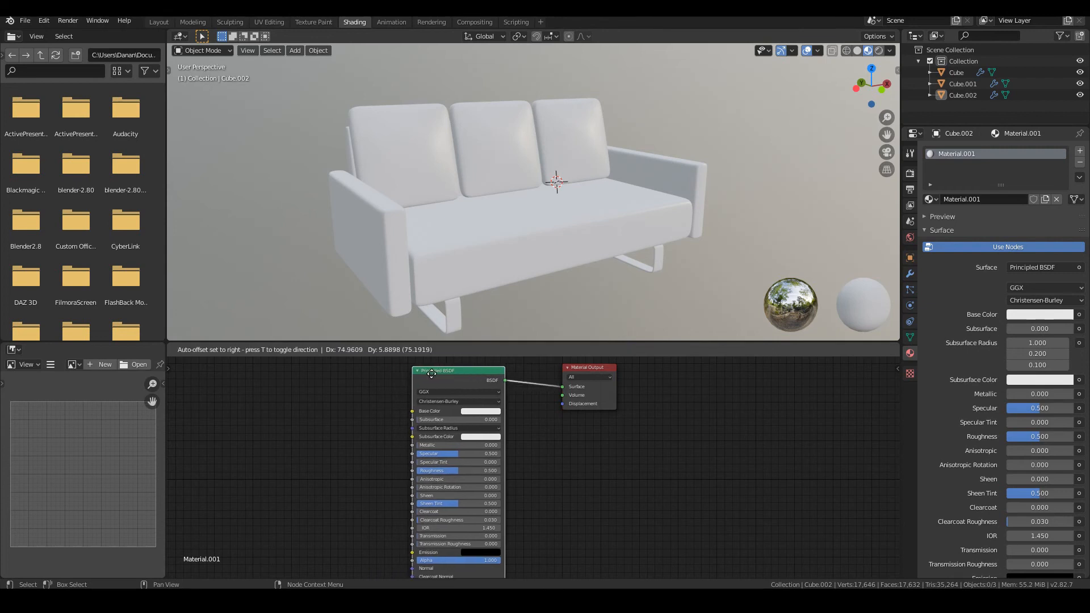
middle_drag(559, 472, 575, 477)
scroll(482, 255, up, 4)
scroll(480, 250, down, 5)
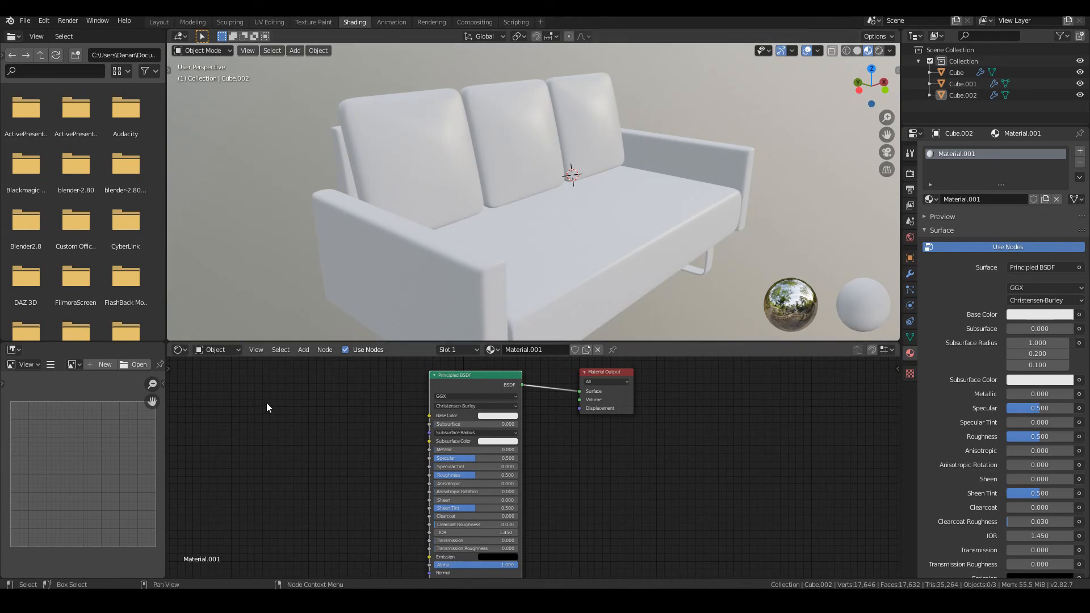
click(304, 350)
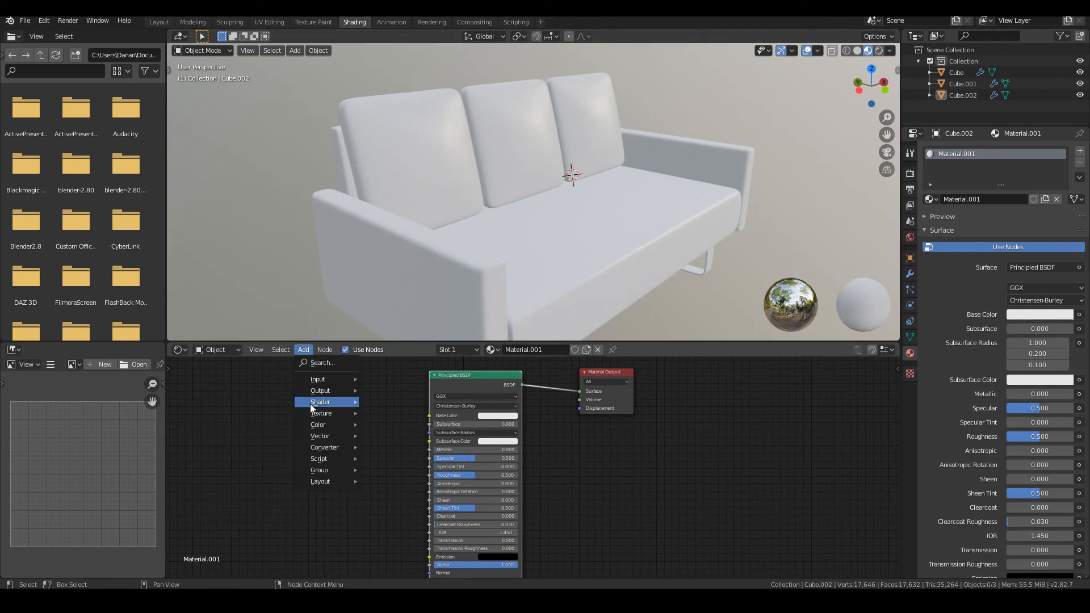
mouse_move(311, 407)
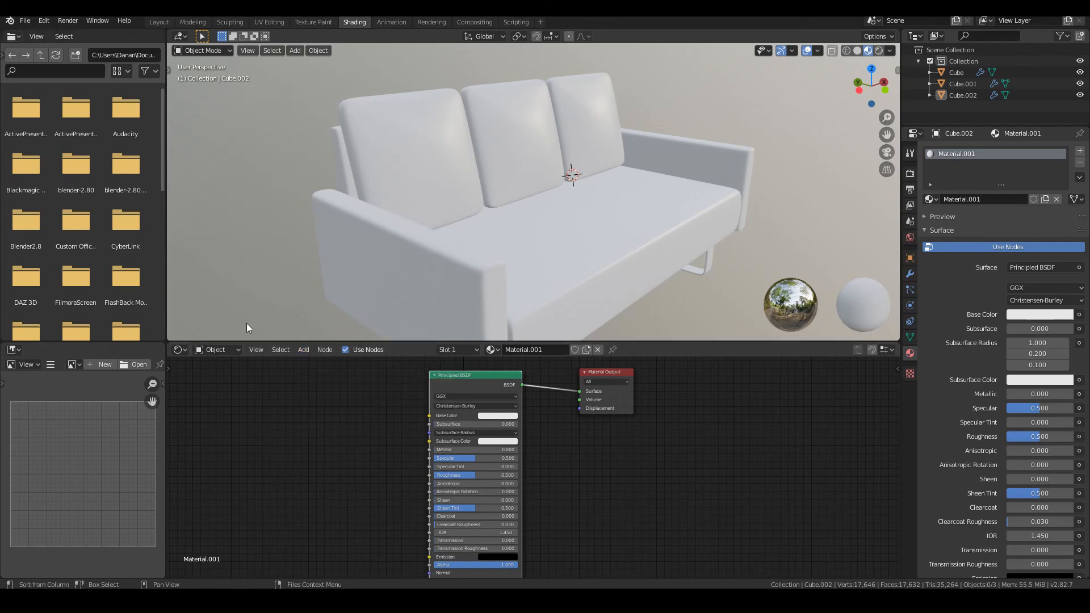
middle_drag(610, 479, 675, 489)
scroll(653, 481, up, 1)
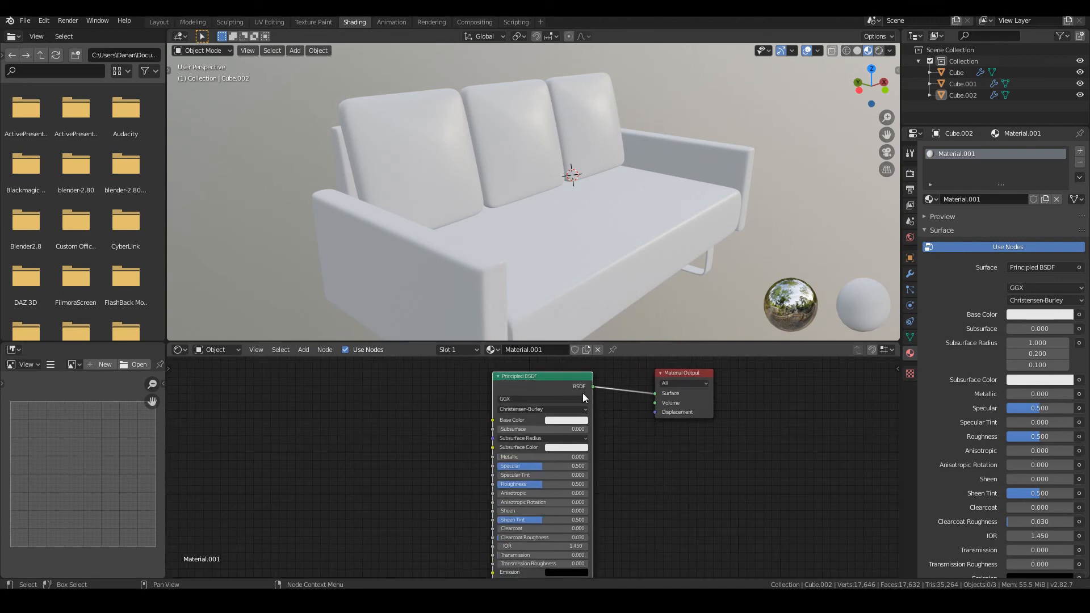
click(1016, 314)
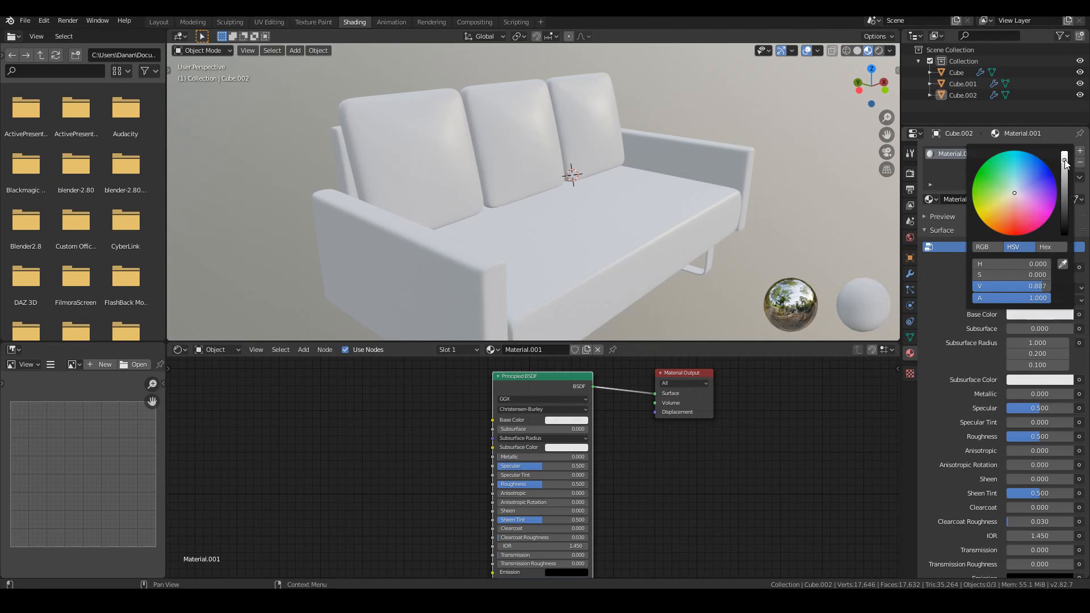
scroll(623, 225, up, 1)
middle_drag(540, 221, 578, 222)
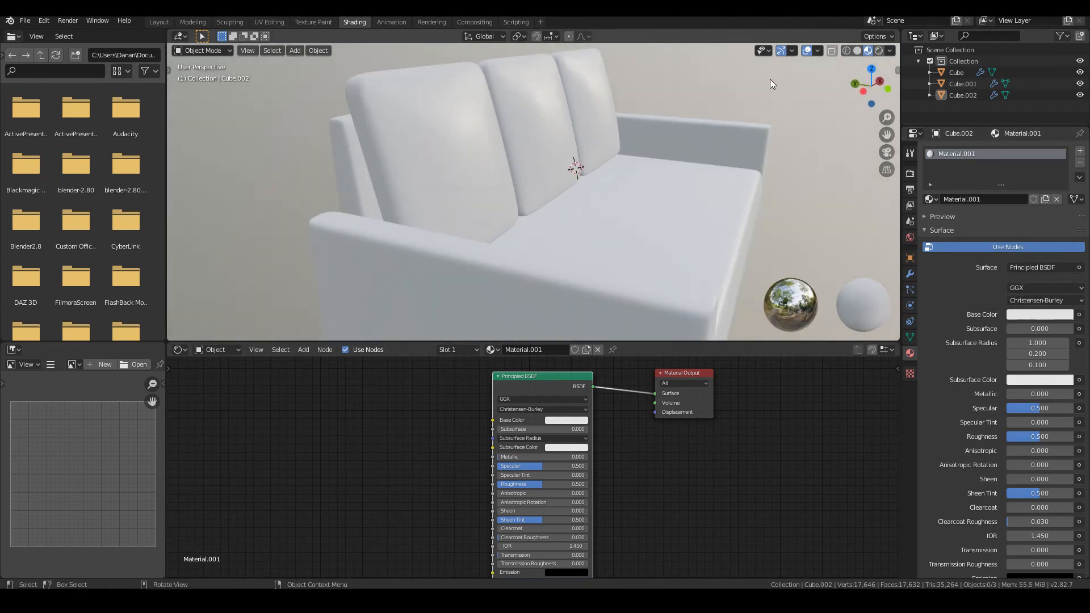
Switch the 3D viewport to Rendered shading and add a point light to the scene
click(879, 50)
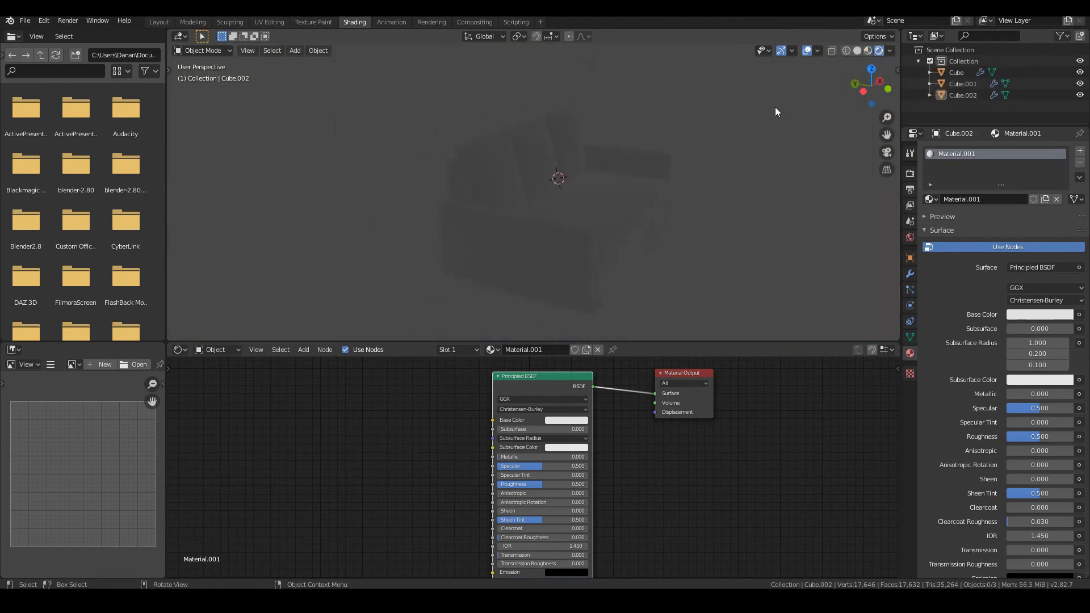
middle_drag(737, 113, 726, 91)
click(295, 51)
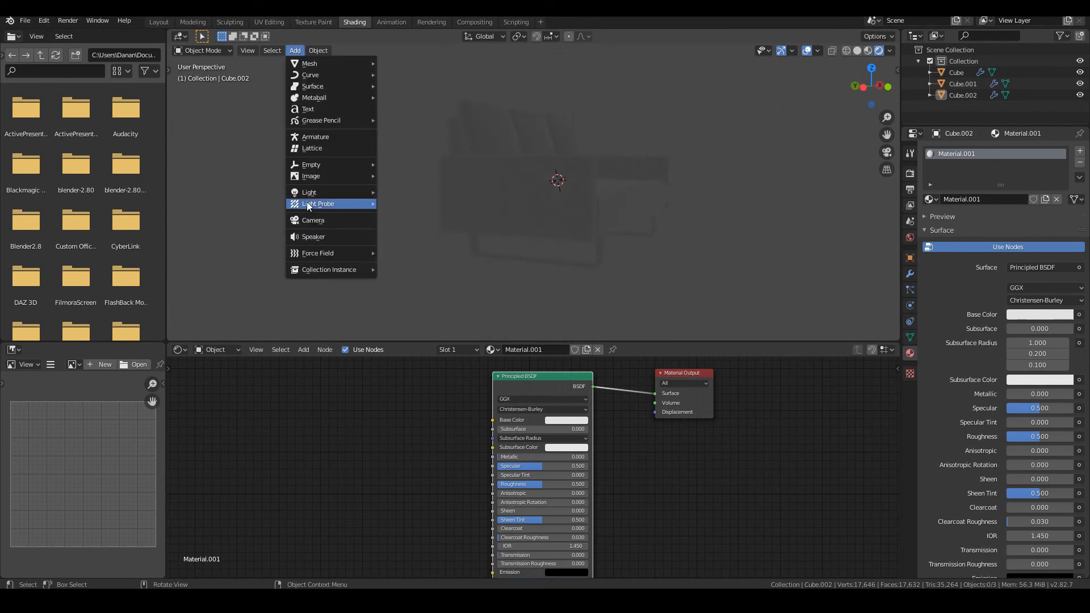
mouse_move(329, 192)
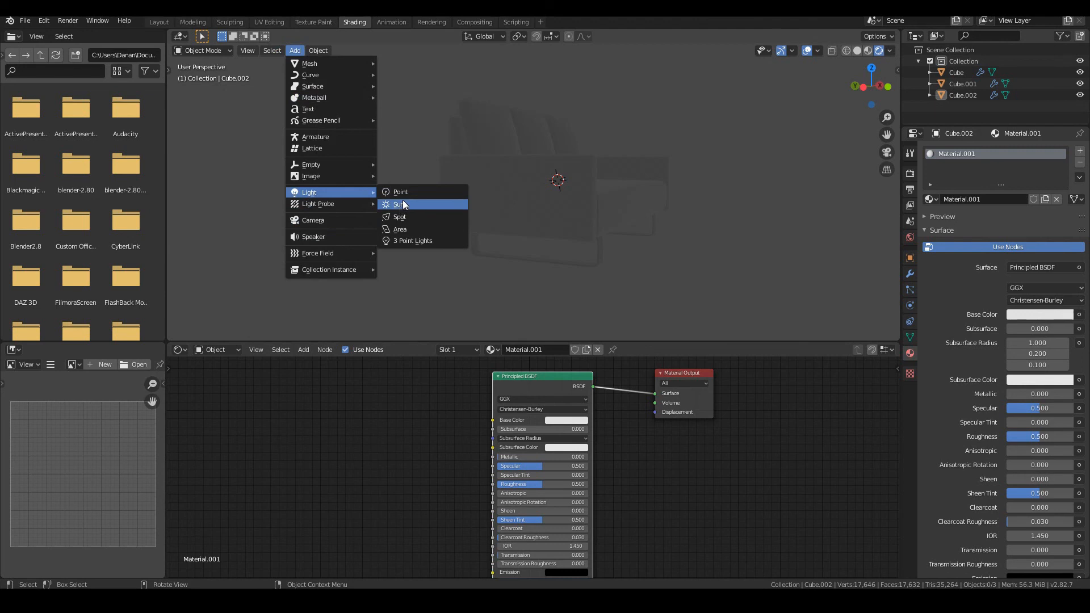
click(400, 192)
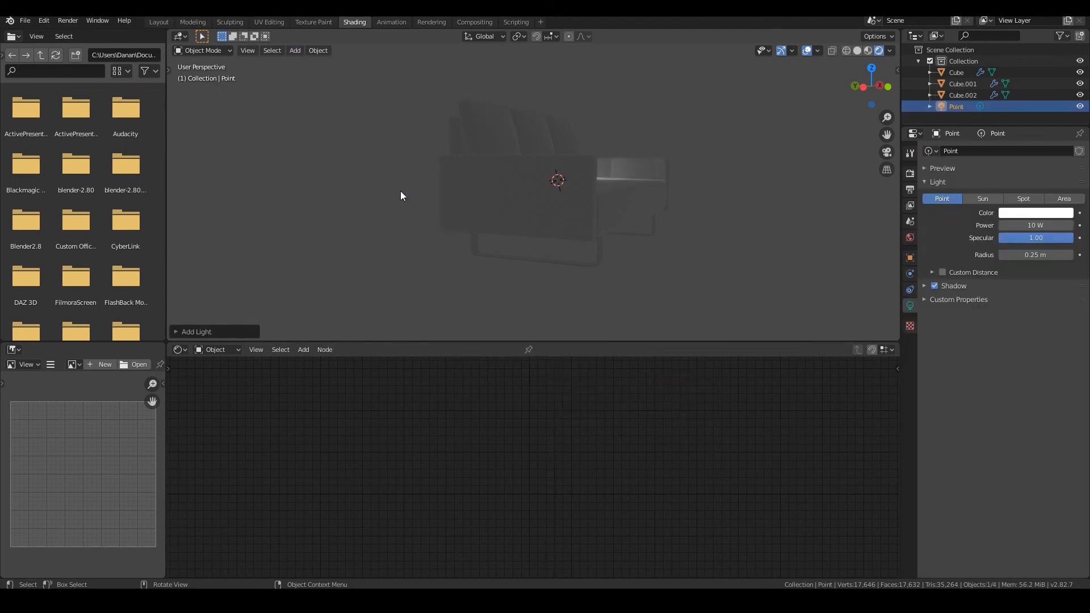
middle_drag(694, 225, 649, 203)
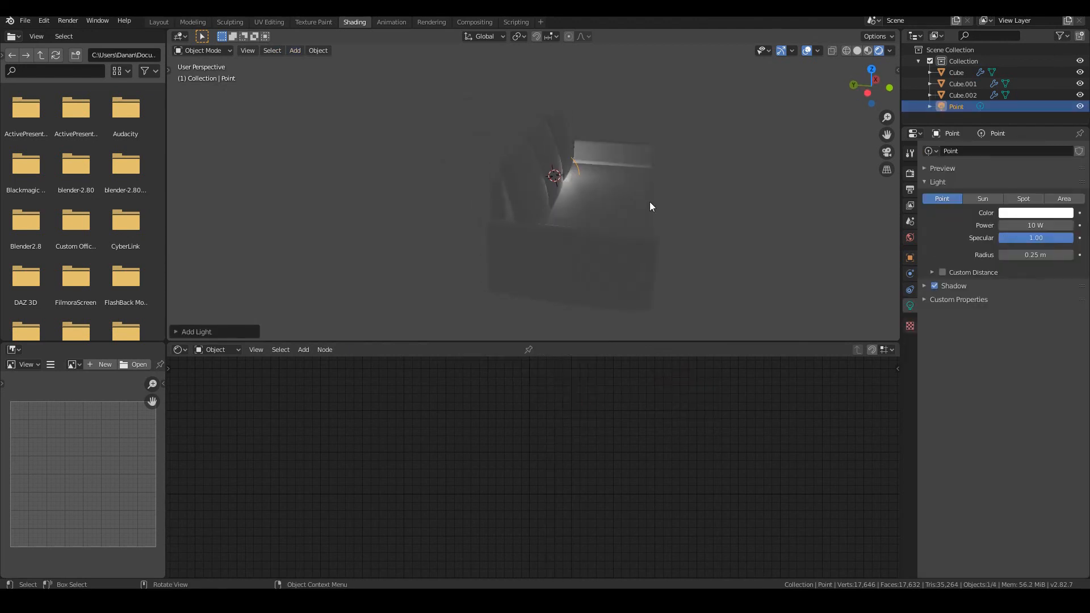
Move the point light with the Move tool out in front of the sofa and raise it above the seat
click(169, 70)
click(182, 114)
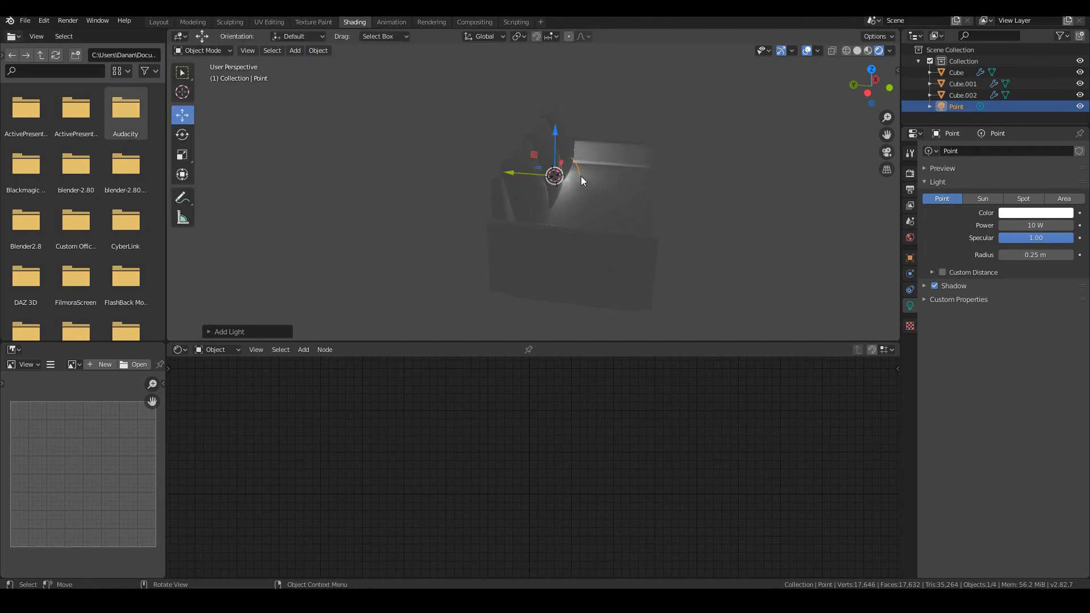
drag(560, 174, 658, 151)
middle_drag(645, 145, 618, 138)
drag(611, 144, 584, 67)
scroll(499, 146, up, 4)
middle_drag(391, 175, 560, 146)
Set the roughness of the sofa body's material to 0.850
click(560, 146)
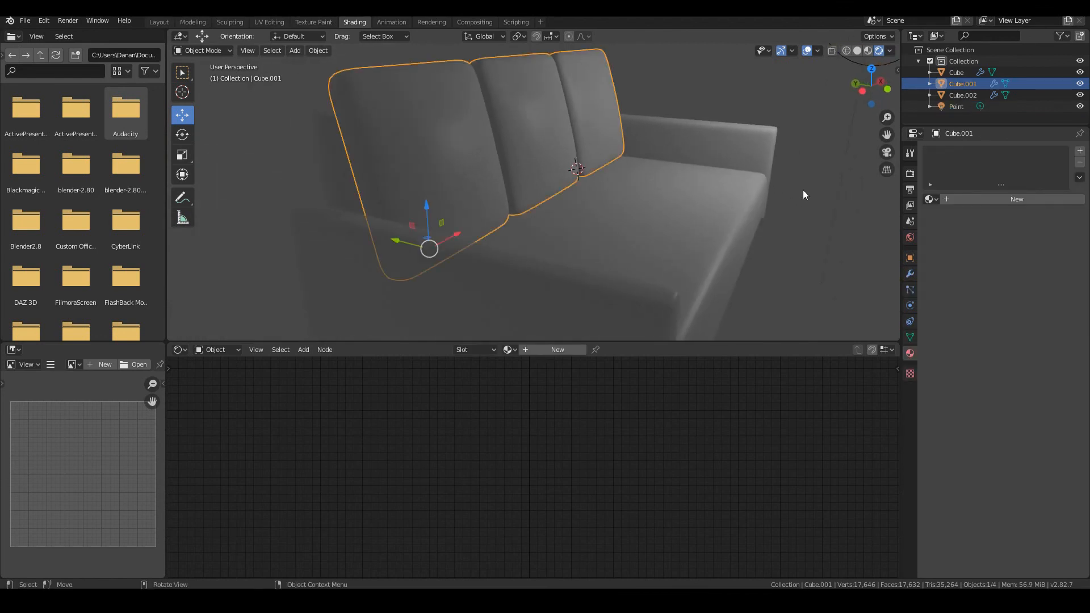
click(617, 224)
scroll(729, 234, up, 4)
scroll(731, 224, up, 1)
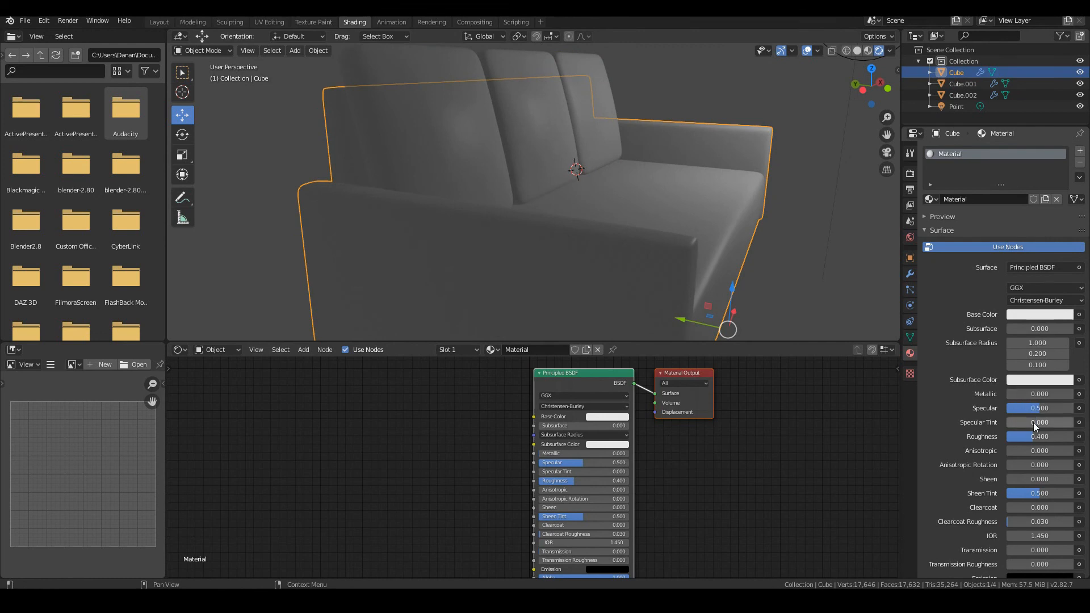
mouse_move(1034, 437)
mouse_down()
mouse_move(1054, 437)
mouse_move(1015, 437)
mouse_up()
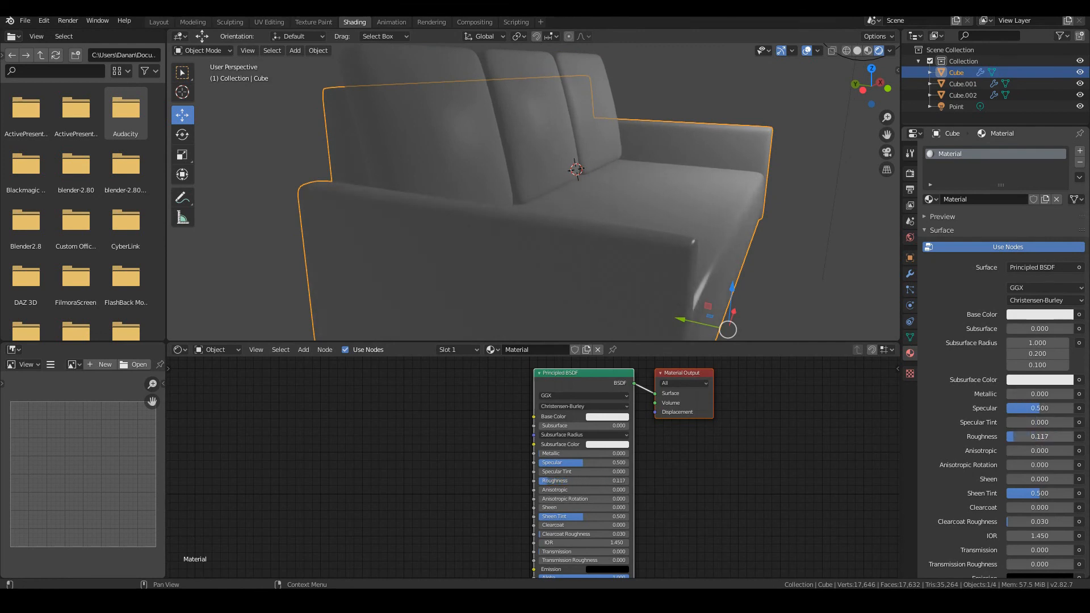
drag(1009, 437, 1059, 436)
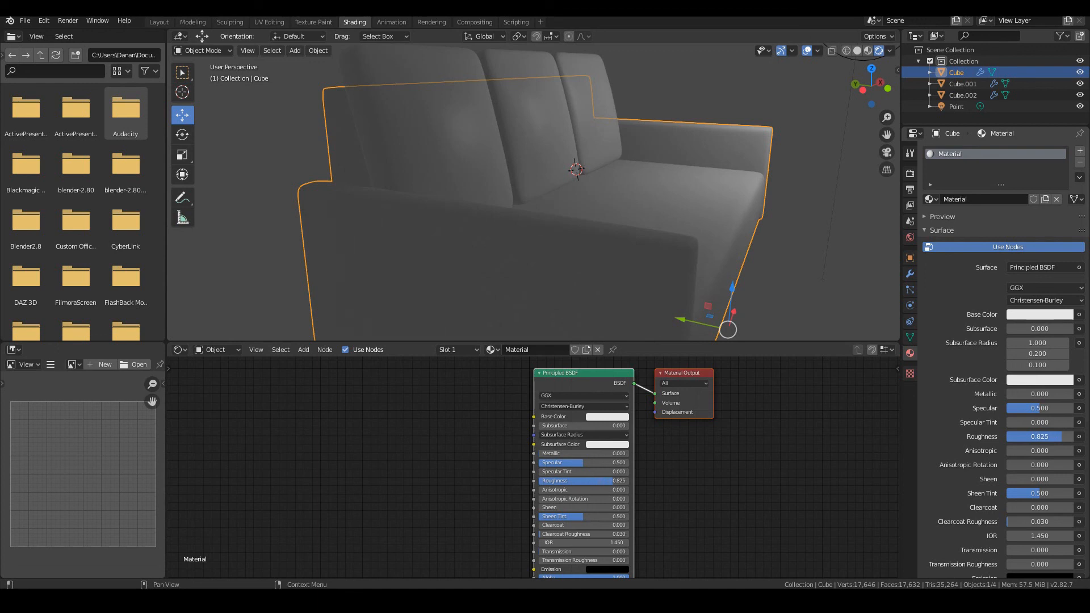
mouse_move(1064, 436)
mouse_down()
mouse_move(1042, 437)
mouse_move(1059, 436)
mouse_up()
Lower the specular value of the sofa body's material to 0.283
middle_drag(605, 199, 515, 179)
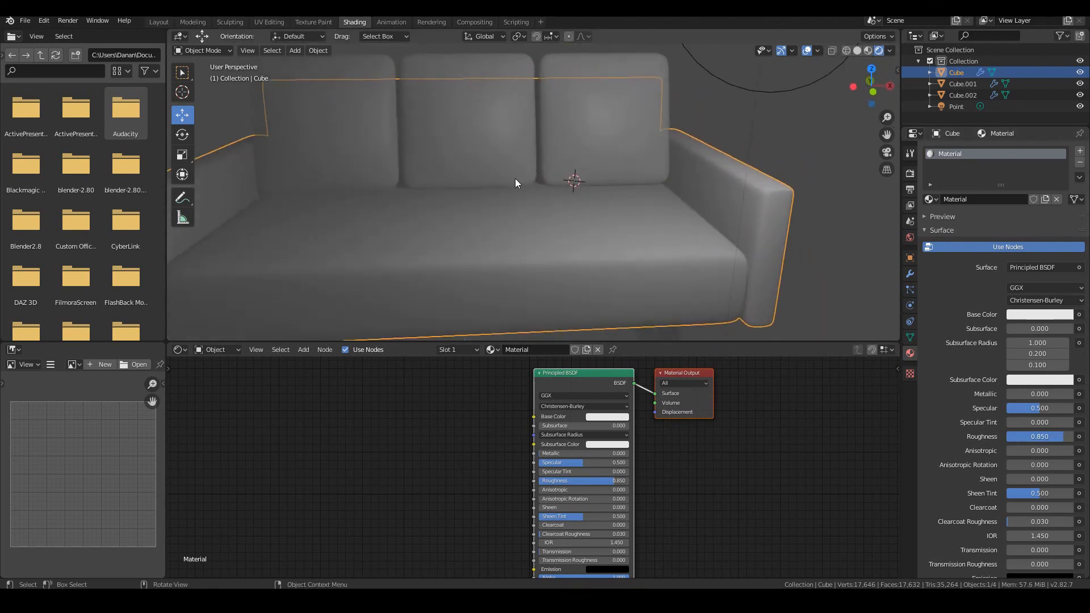
middle_drag(566, 204, 626, 211)
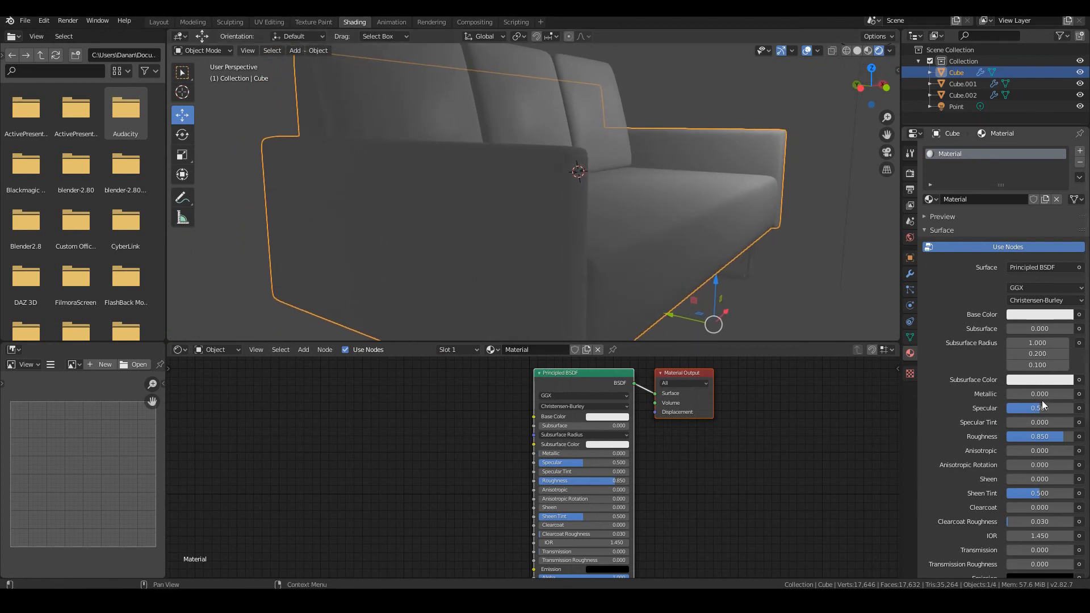
mouse_move(1037, 407)
mouse_down()
mouse_move(1010, 408)
mouse_move(1026, 407)
mouse_up()
middle_drag(776, 310, 618, 240)
Rename the sofa body's material as Sofa
click(965, 200)
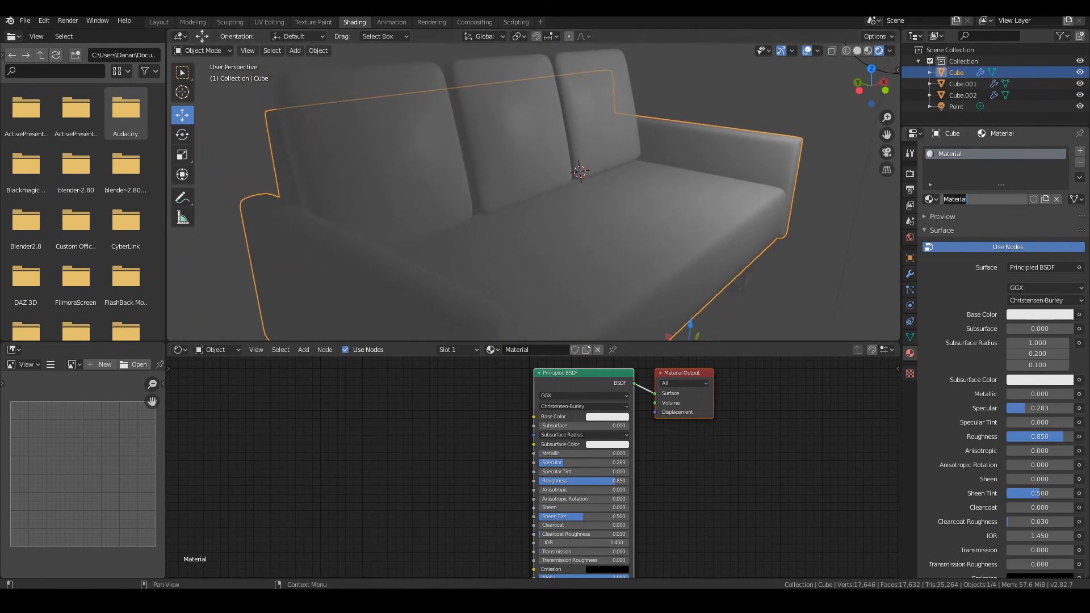
text(Sofa)
key(Return)
mouse_move(612, 230)
middle_down()
mouse_move(572, 222)
mouse_move(592, 227)
middle_up()
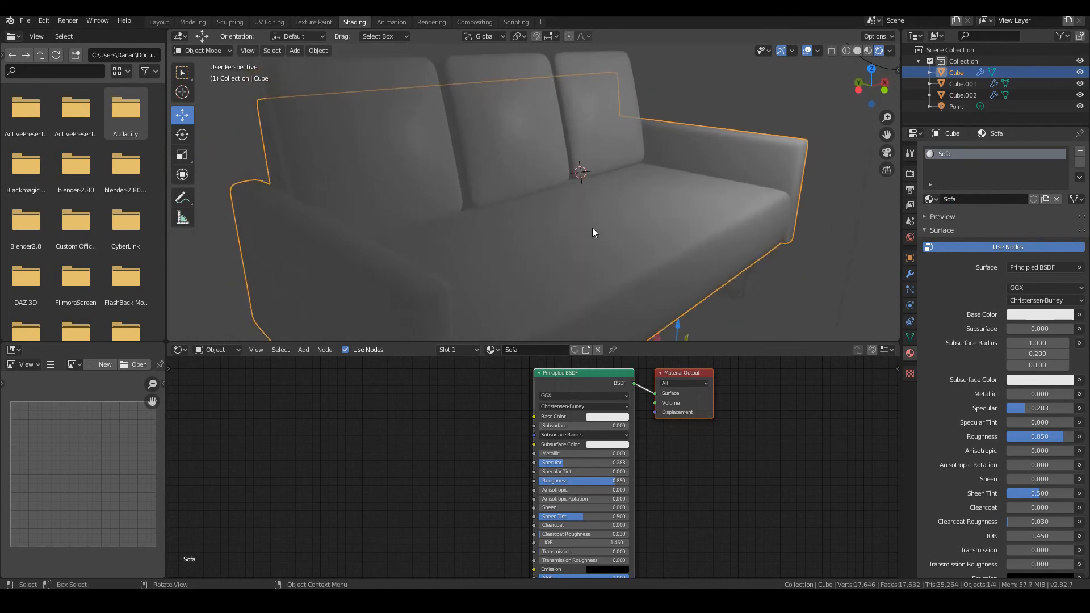
Assign the existing Sofa material to the back cushions and check the sofa from lower angles
click(536, 111)
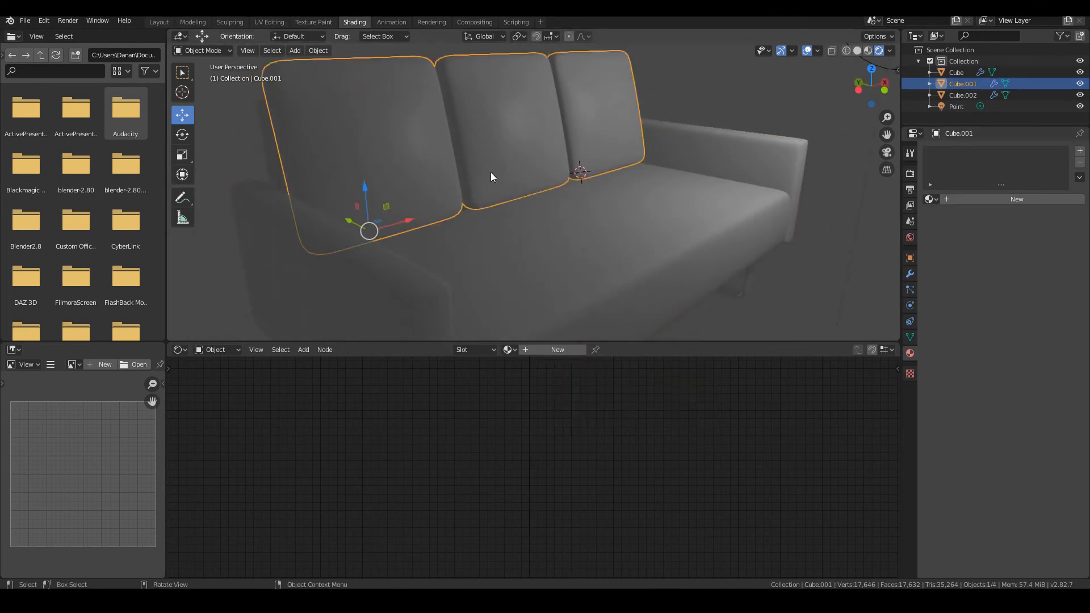
click(930, 199)
click(932, 199)
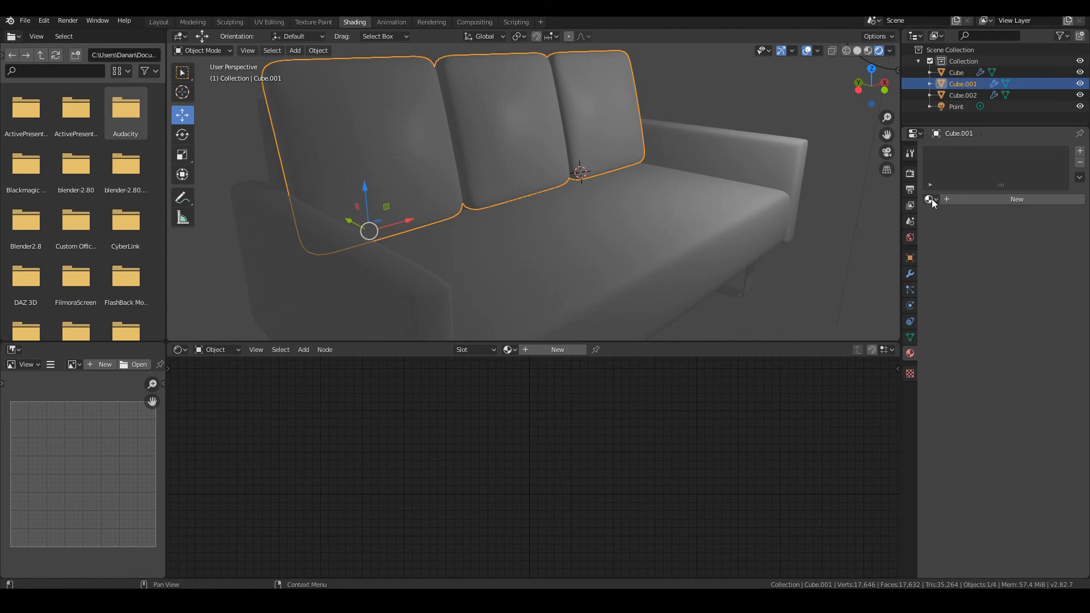
click(929, 199)
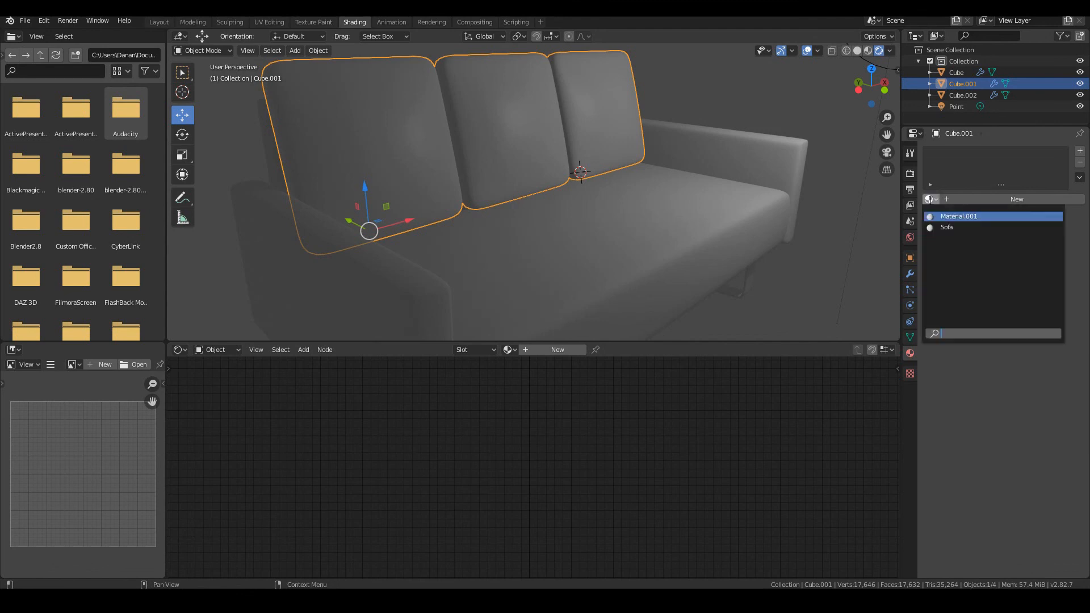
click(942, 227)
middle_drag(835, 243, 611, 156)
scroll(611, 155, up, 2)
middle_drag(720, 174, 637, 78)
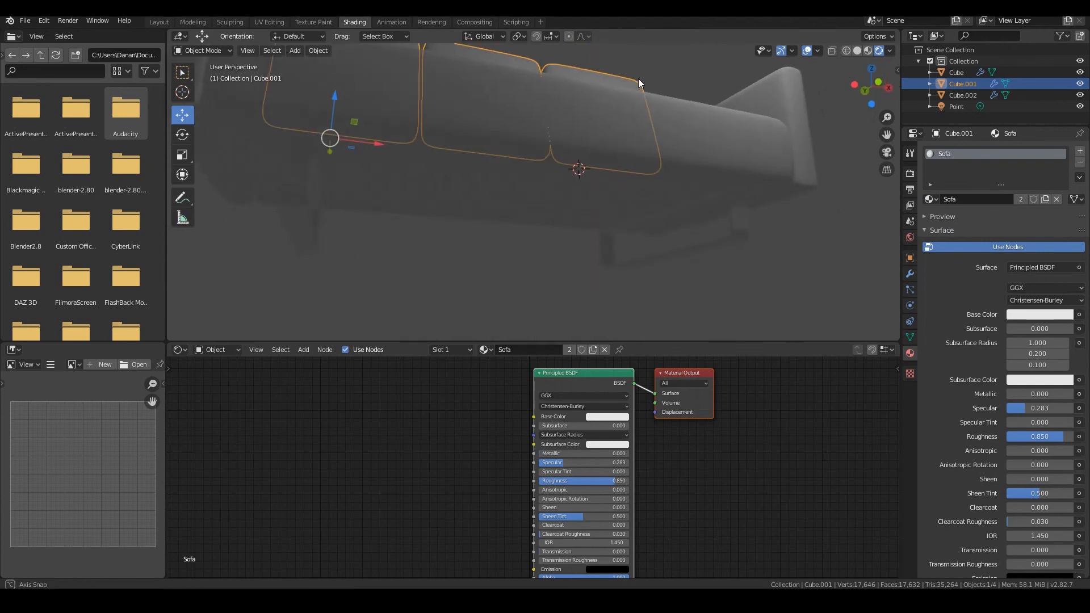
middle_drag(640, 127, 711, 234)
Remove the frame legs' current material slot and create a new material for them named SofaHolder
click(725, 214)
click(965, 199)
click(964, 198)
click(1047, 172)
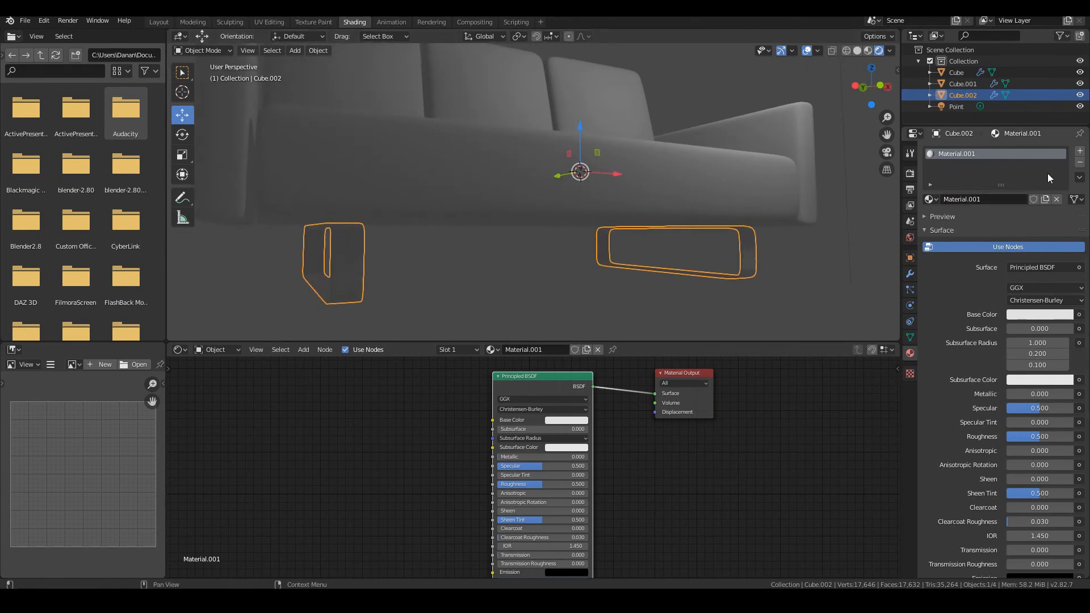
click(1079, 165)
click(1016, 200)
click(967, 199)
text(M)
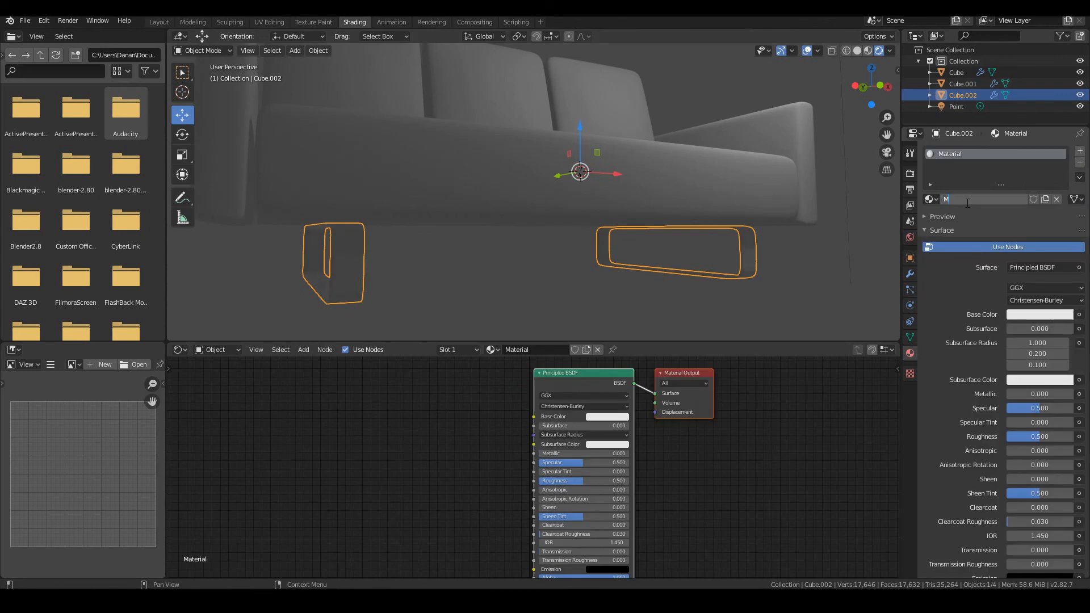
text(ofaHolder)
key(Return)
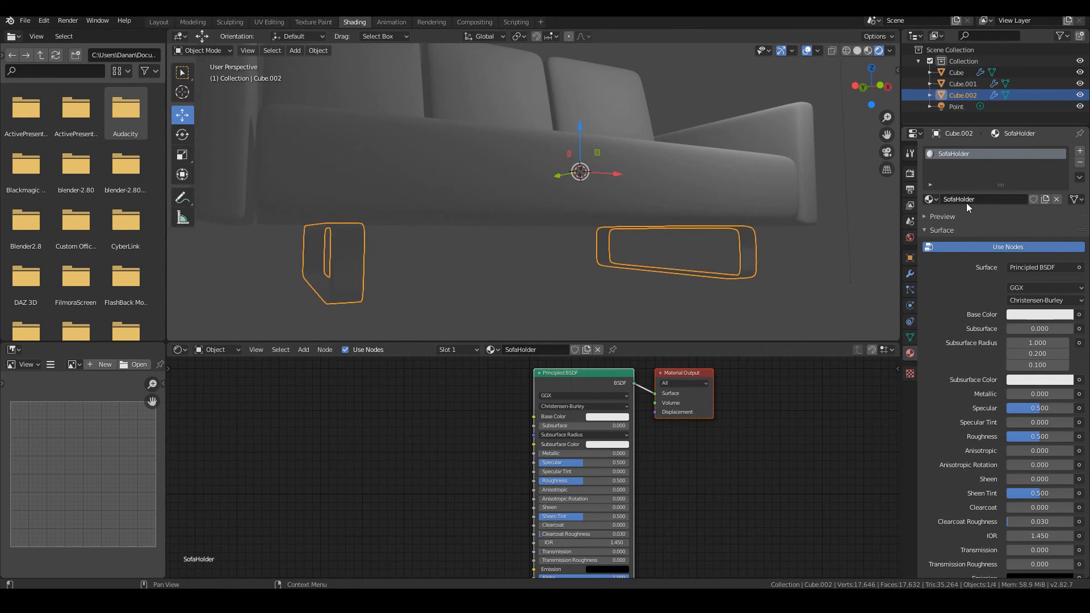
Show the SofaHolder material preview and set its metallic to 0.886, roughness to 0.118 and specular to 0.800
middle_drag(352, 243, 491, 227)
scroll(492, 227, down, 3)
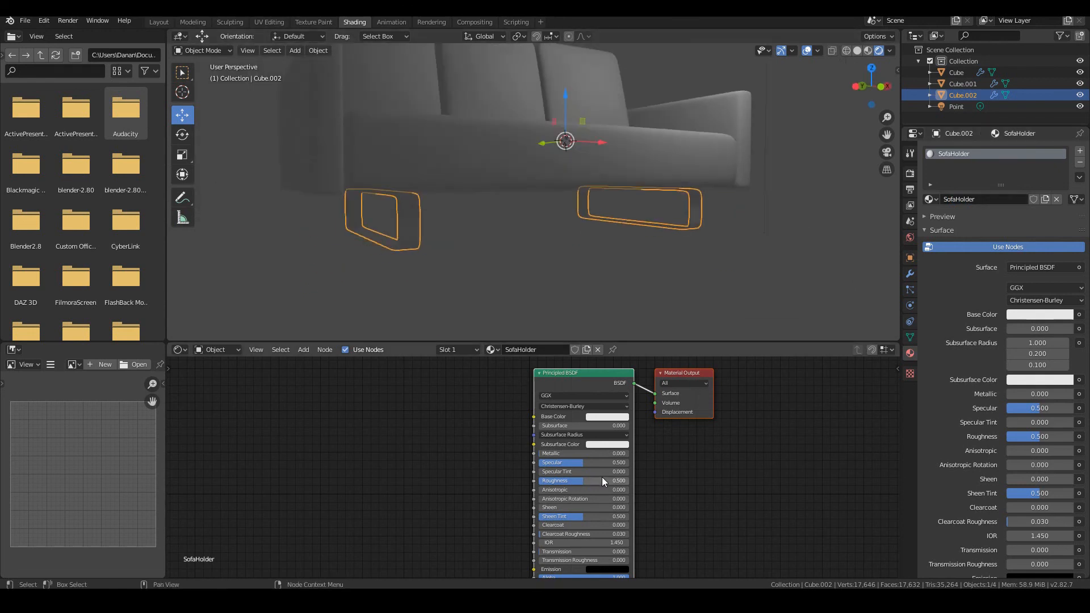
scroll(597, 475, up, 2)
drag(549, 449, 605, 448)
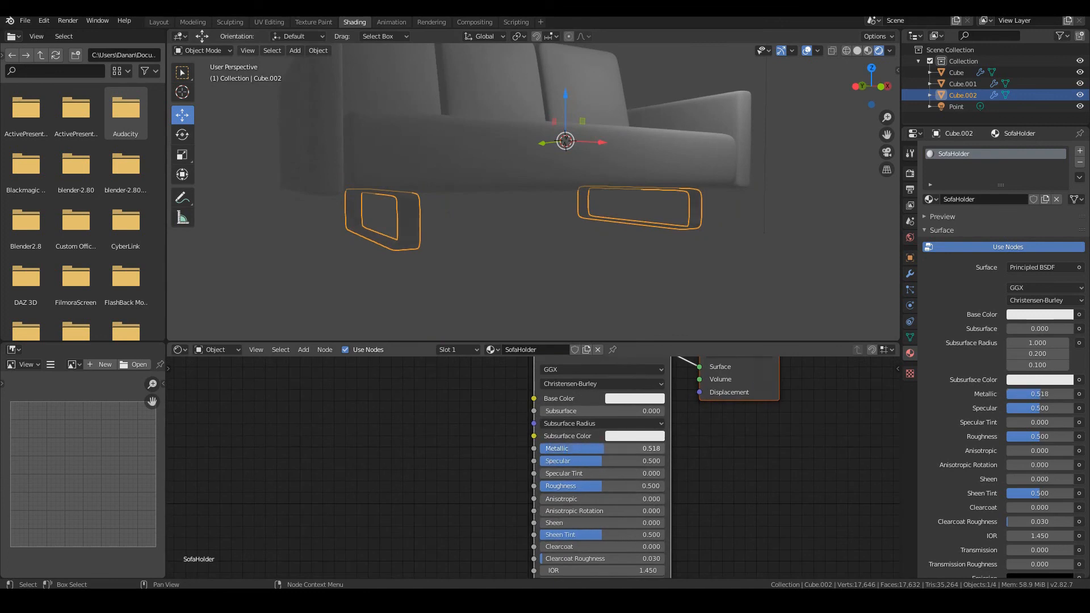
click(936, 216)
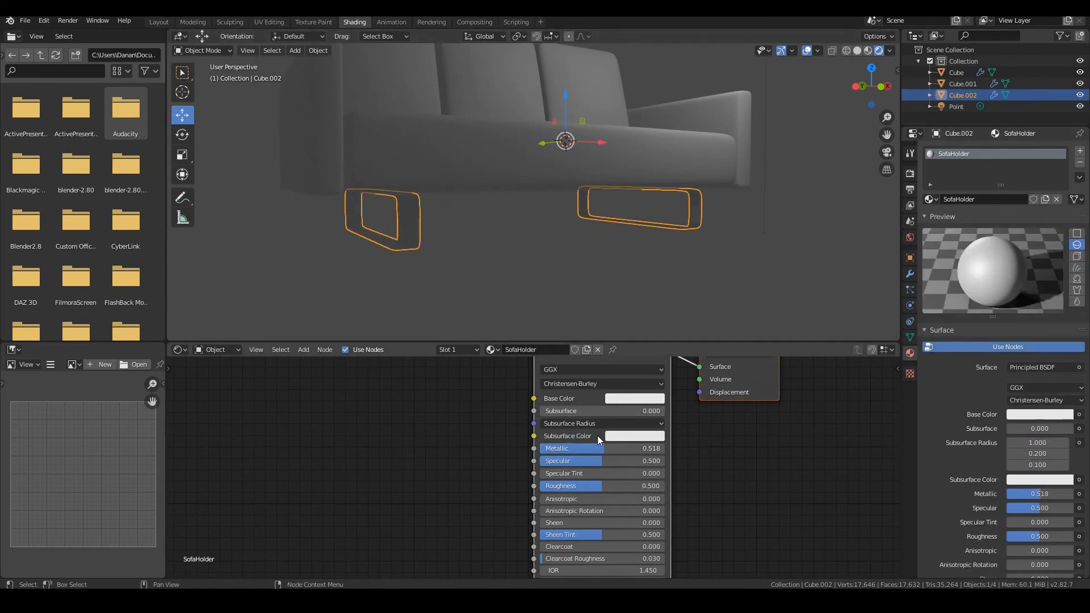
drag(597, 448, 647, 448)
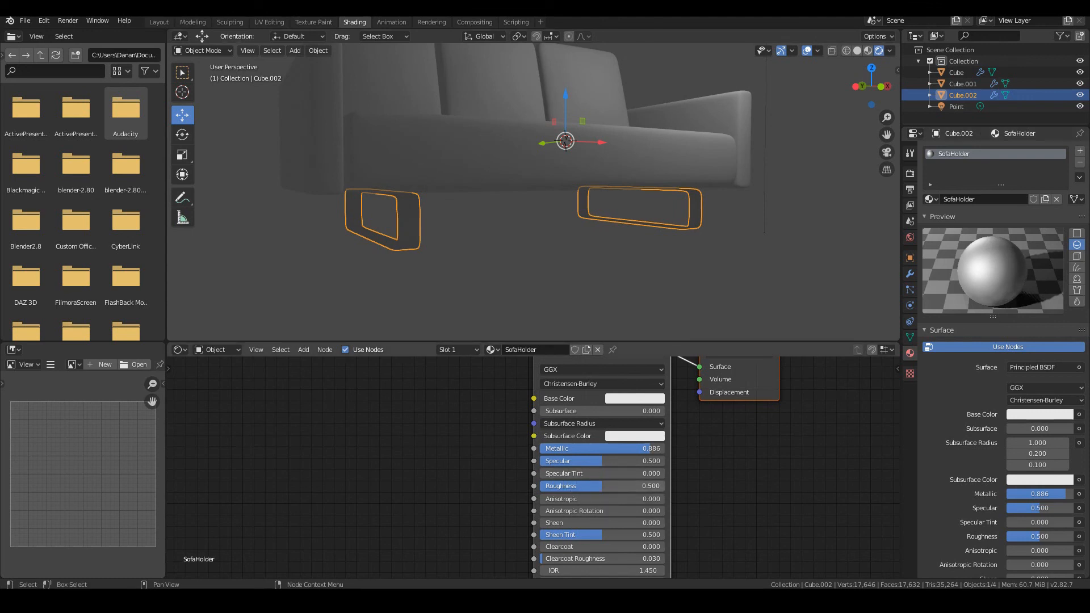
drag(597, 486, 552, 486)
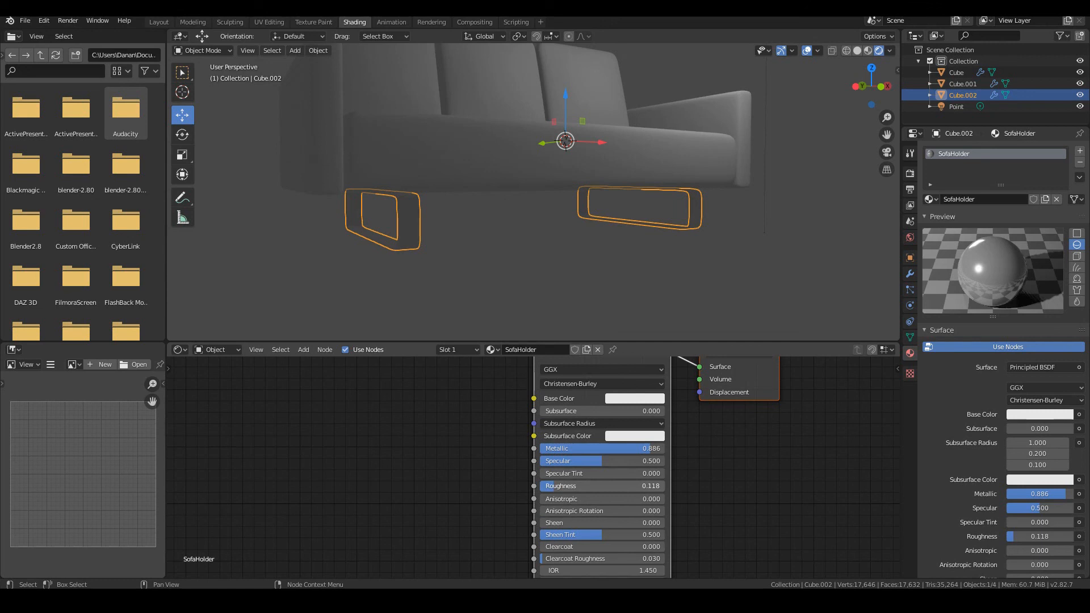
drag(603, 463, 637, 461)
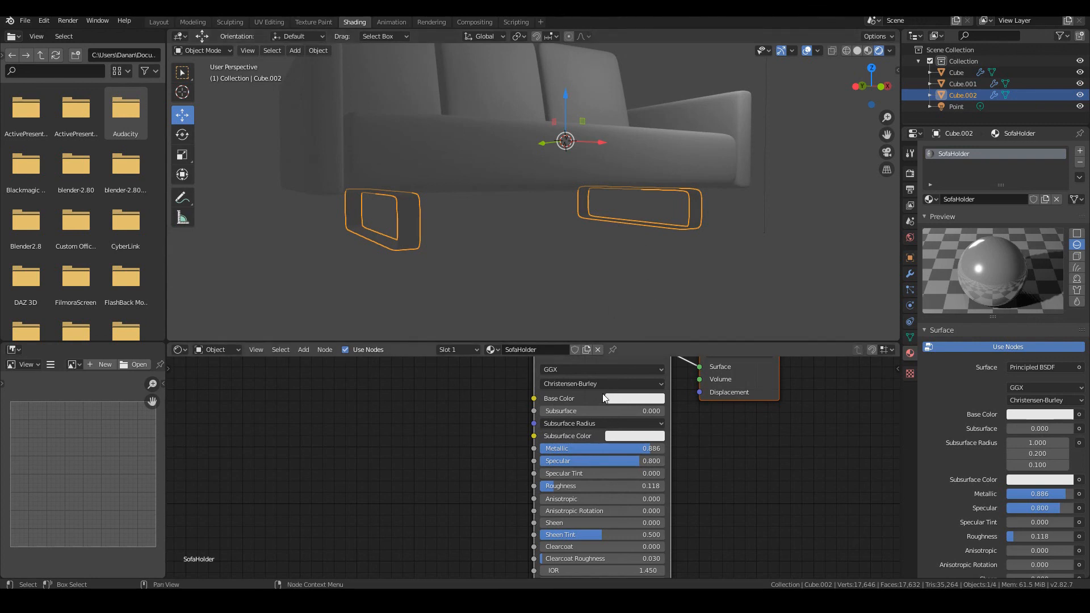
Move the point light lower, beside the sofa's front corner, so that it lights the frame legs
scroll(605, 539, down, 2)
middle_drag(398, 258, 451, 266)
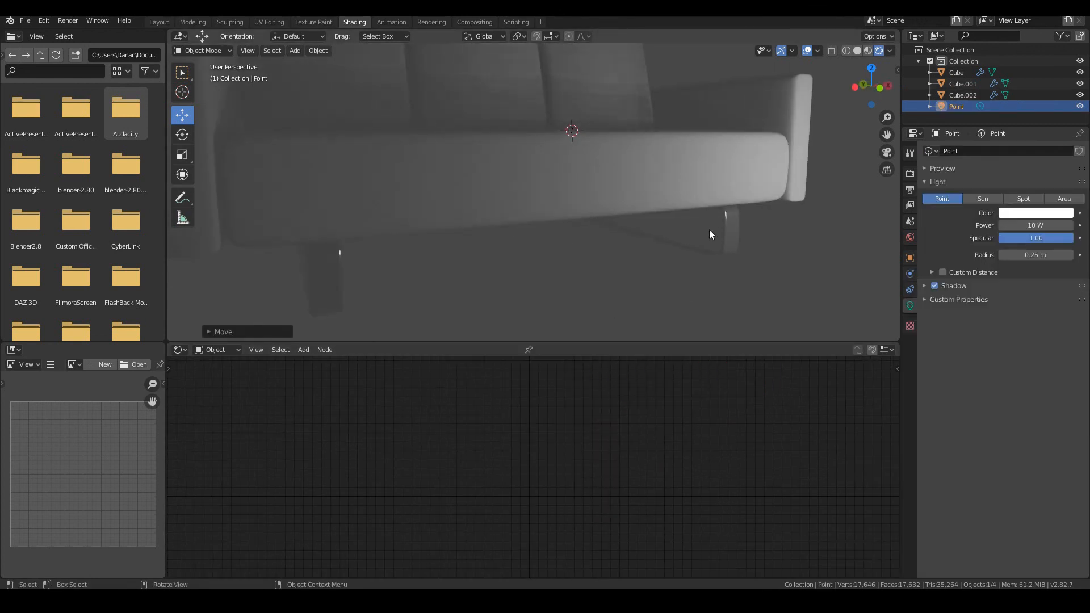
scroll(716, 225, down, 2)
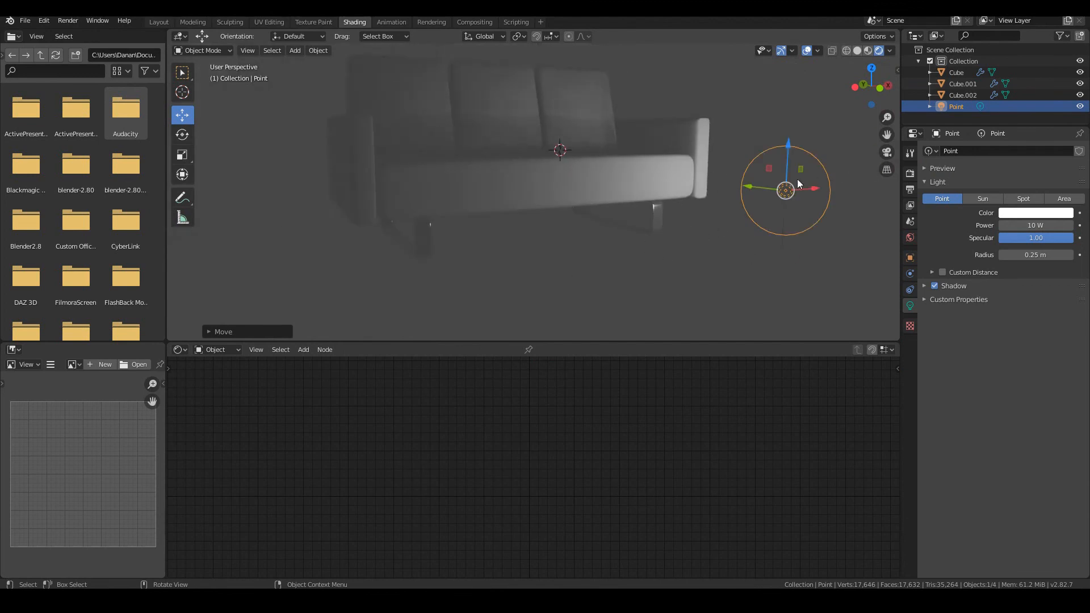
Switch the viewport to Material Preview shading, check the whole sofa and return to the Layout workspace
click(868, 50)
mouse_move(604, 327)
middle_down()
mouse_move(587, 264)
mouse_move(618, 250)
middle_up()
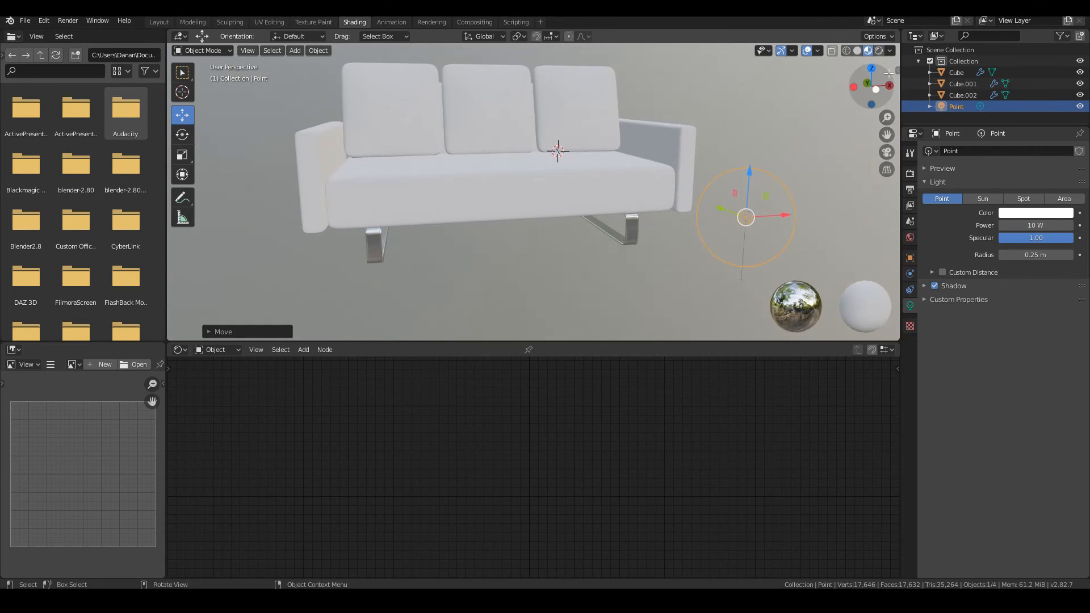
middle_drag(533, 155, 653, 253)
scroll(628, 268, down, 8)
key(KP_1)
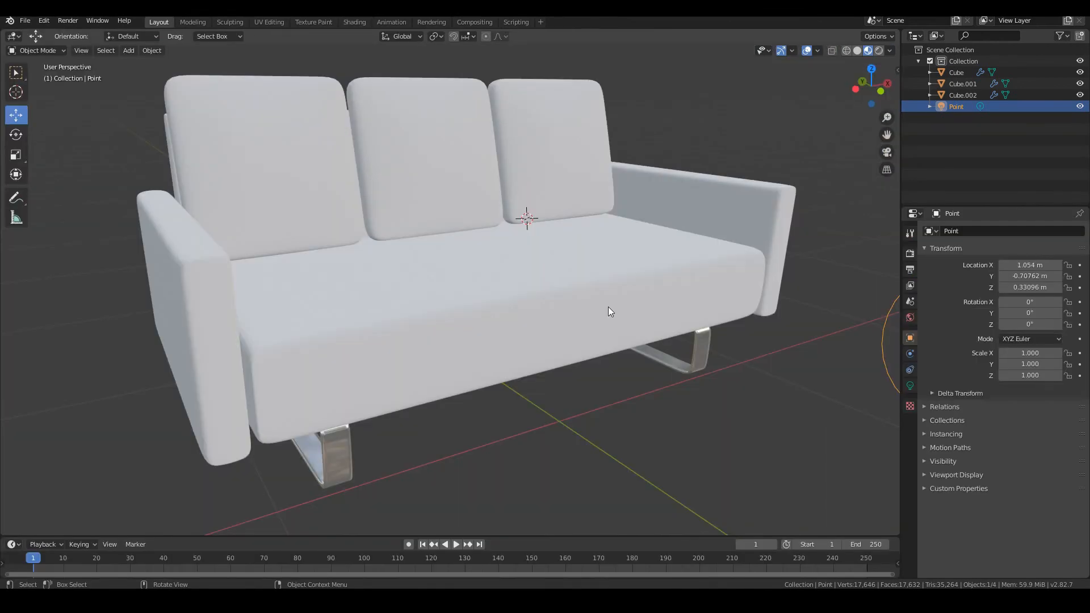